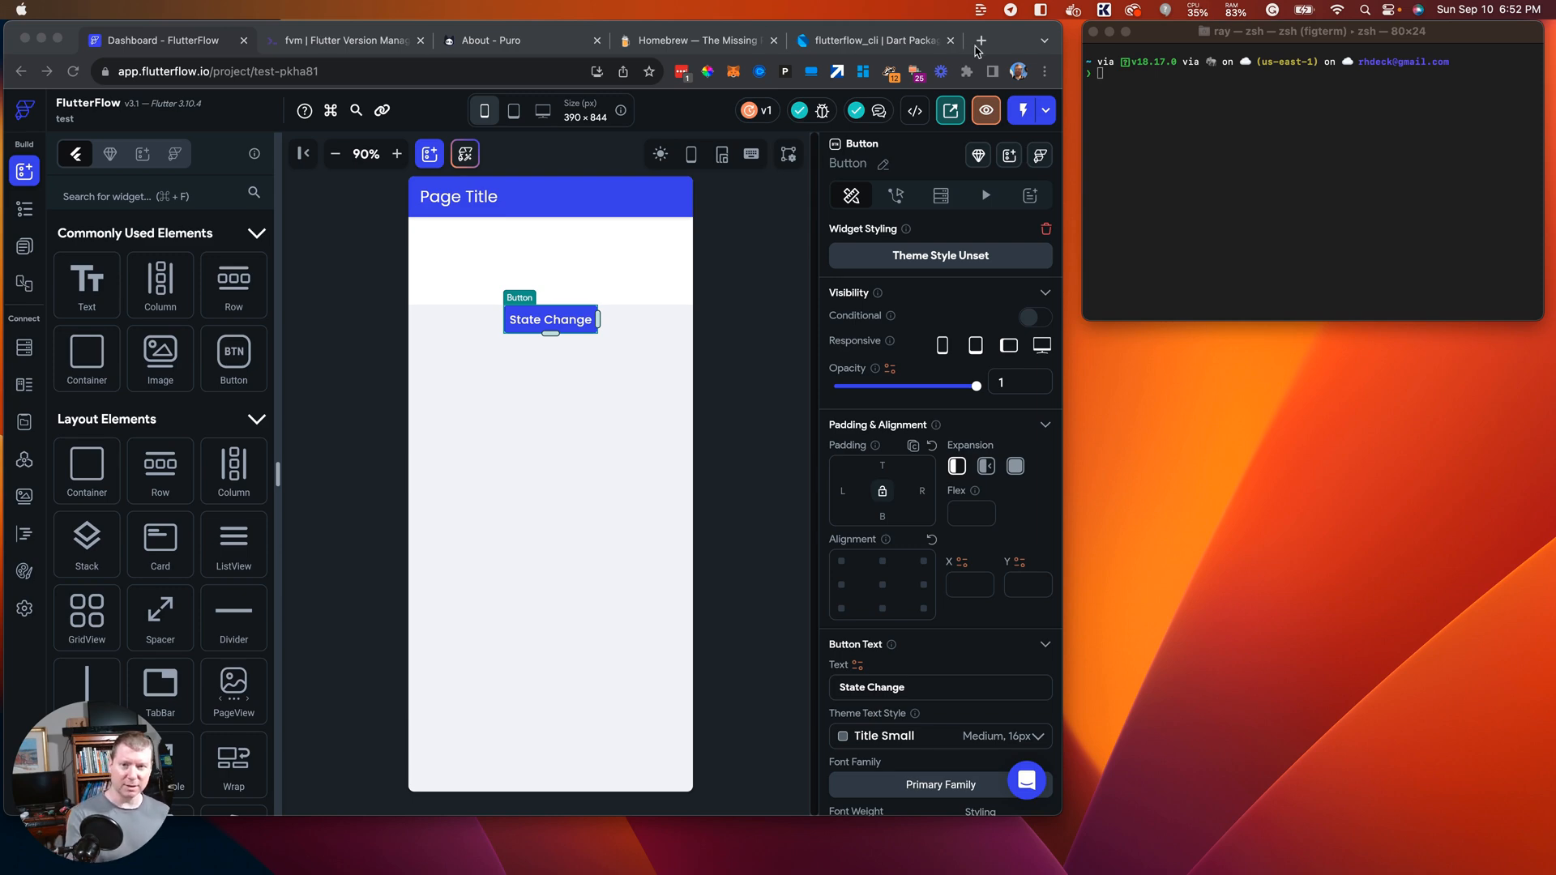
Step: Open flutter.dev in a new browser tab and look over its home page
{"action": "left_click", "coordinate": [980, 42]}
{"action": "type", "text": "flutter.dev"}
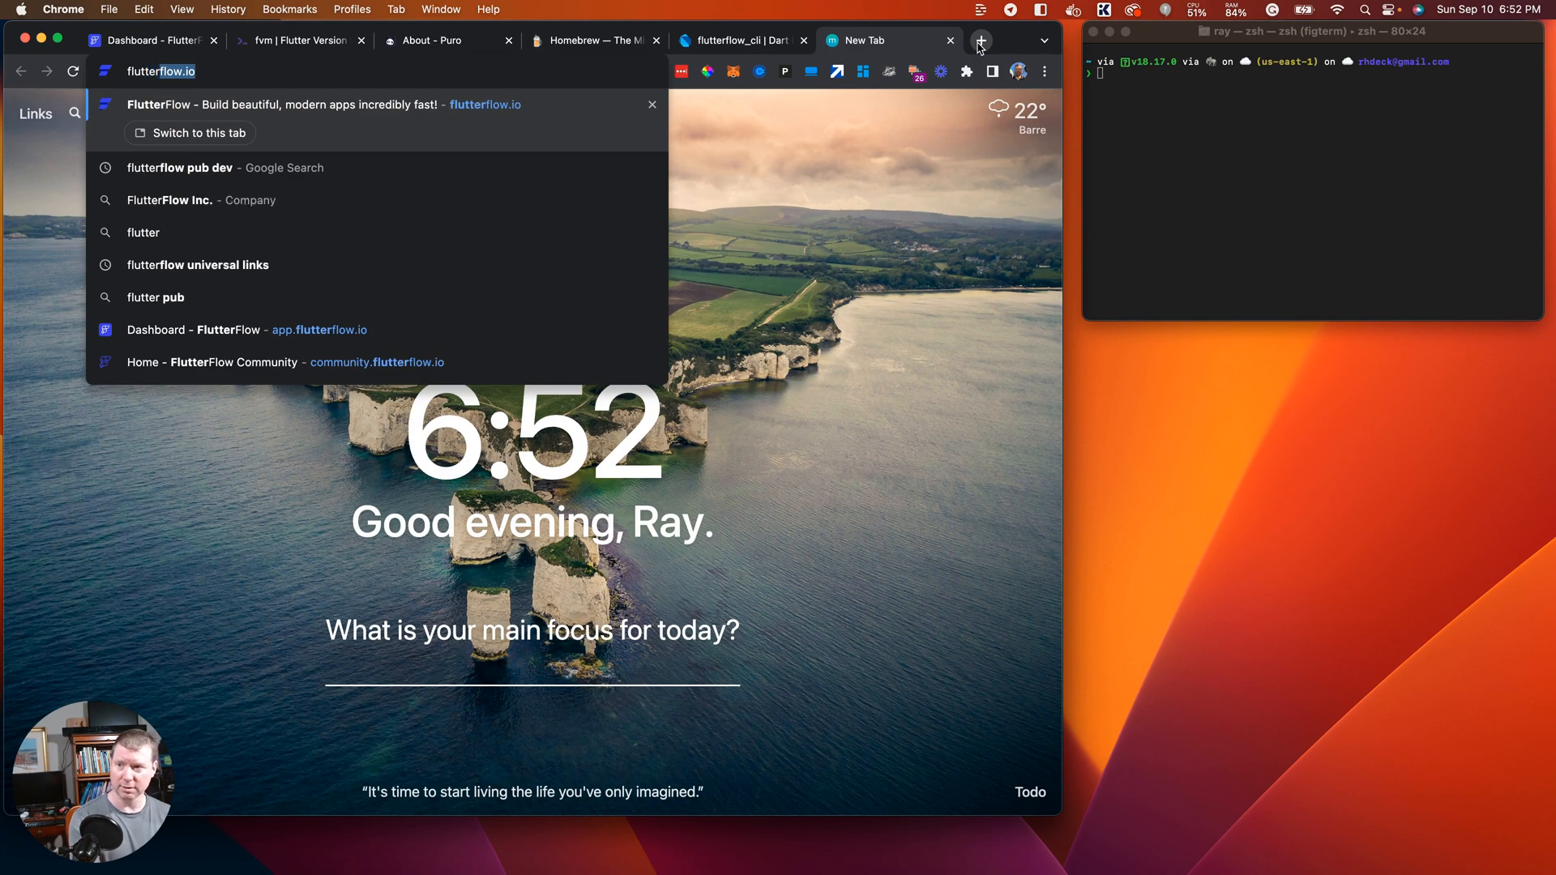
{"action": "key", "text": "Return"}
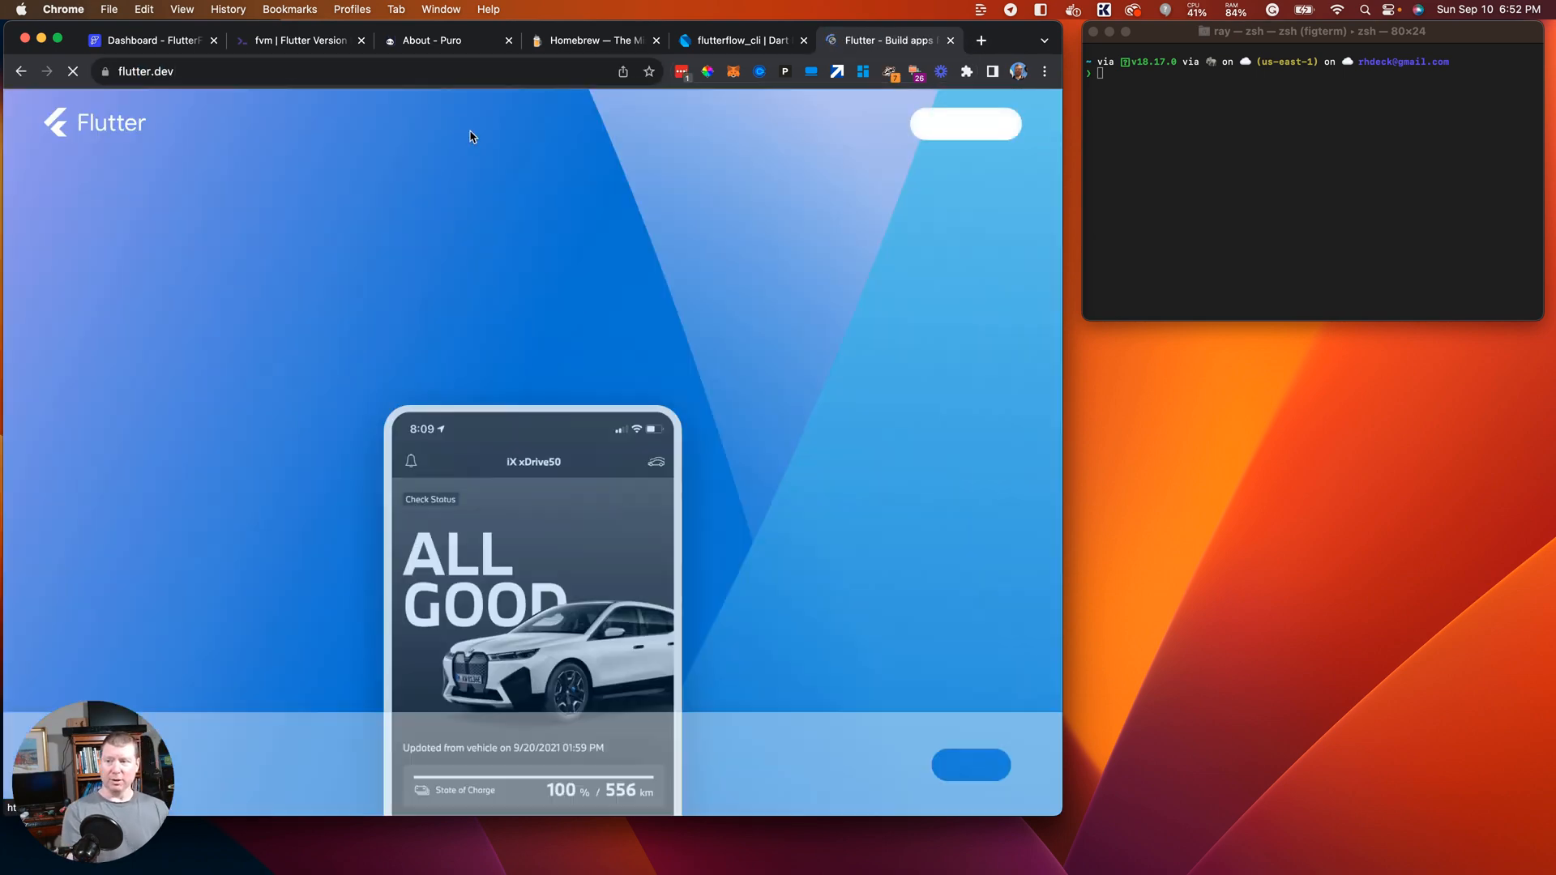
{"action": "scroll", "coordinate": [397, 375], "scroll_direction": "down", "scroll_amount": 3}
{"action": "scroll", "coordinate": [487, 243], "scroll_direction": "up", "scroll_amount": 3}
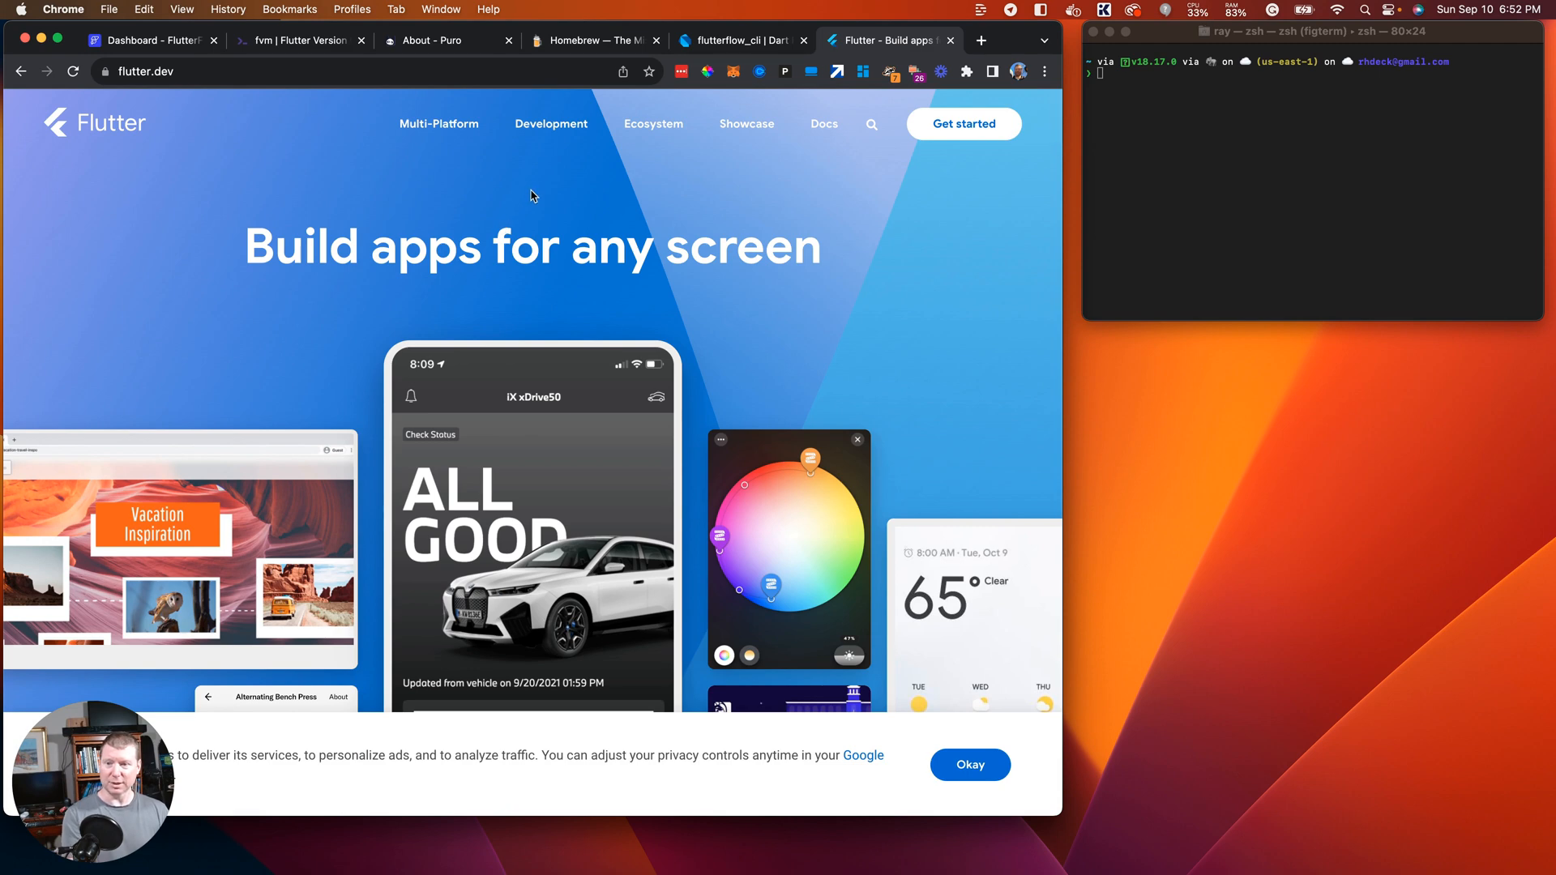
{"action": "scroll", "coordinate": [532, 194], "scroll_direction": "down", "scroll_amount": 10}
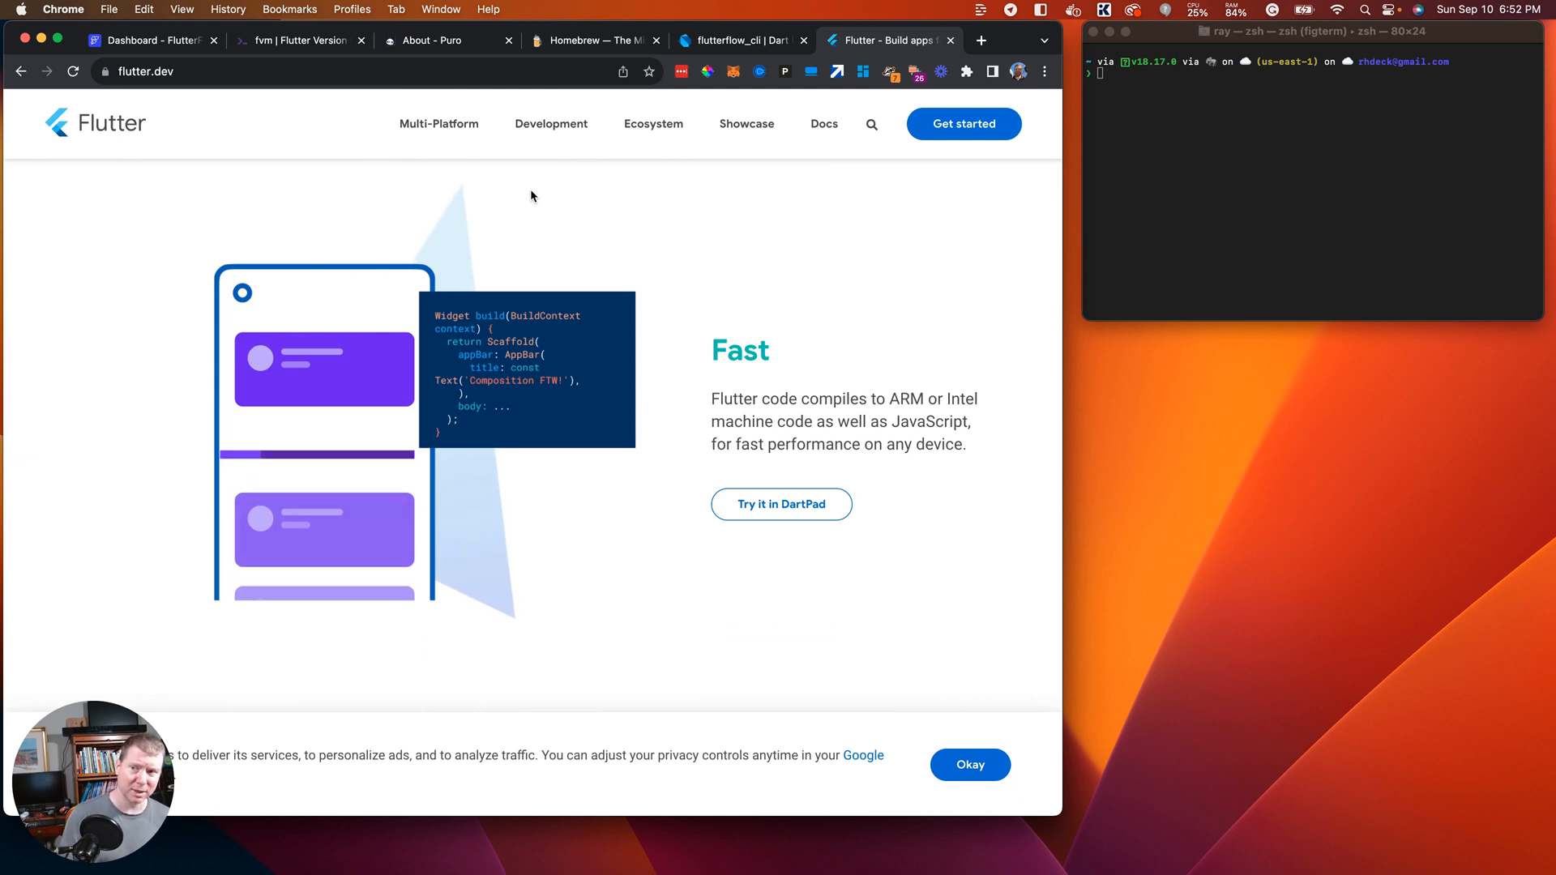
Step: Return to the FlutterFlow test project and check which Flutter version it uses
{"action": "left_click", "coordinate": [405, 122]}
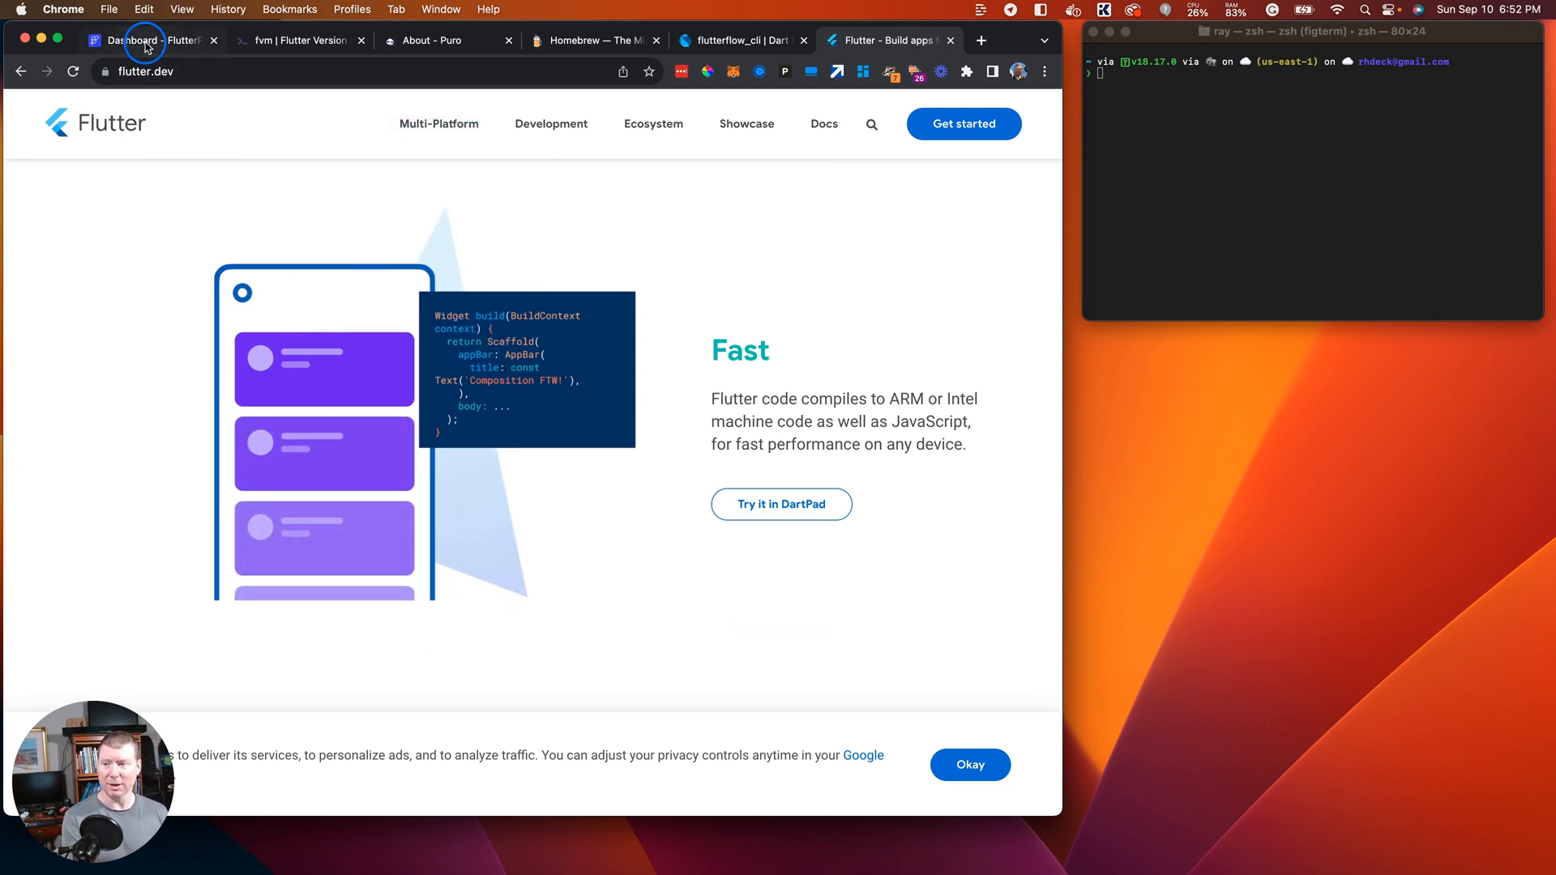
{"action": "left_click", "coordinate": [155, 45]}
{"action": "mouse_move", "coordinate": [158, 111]}
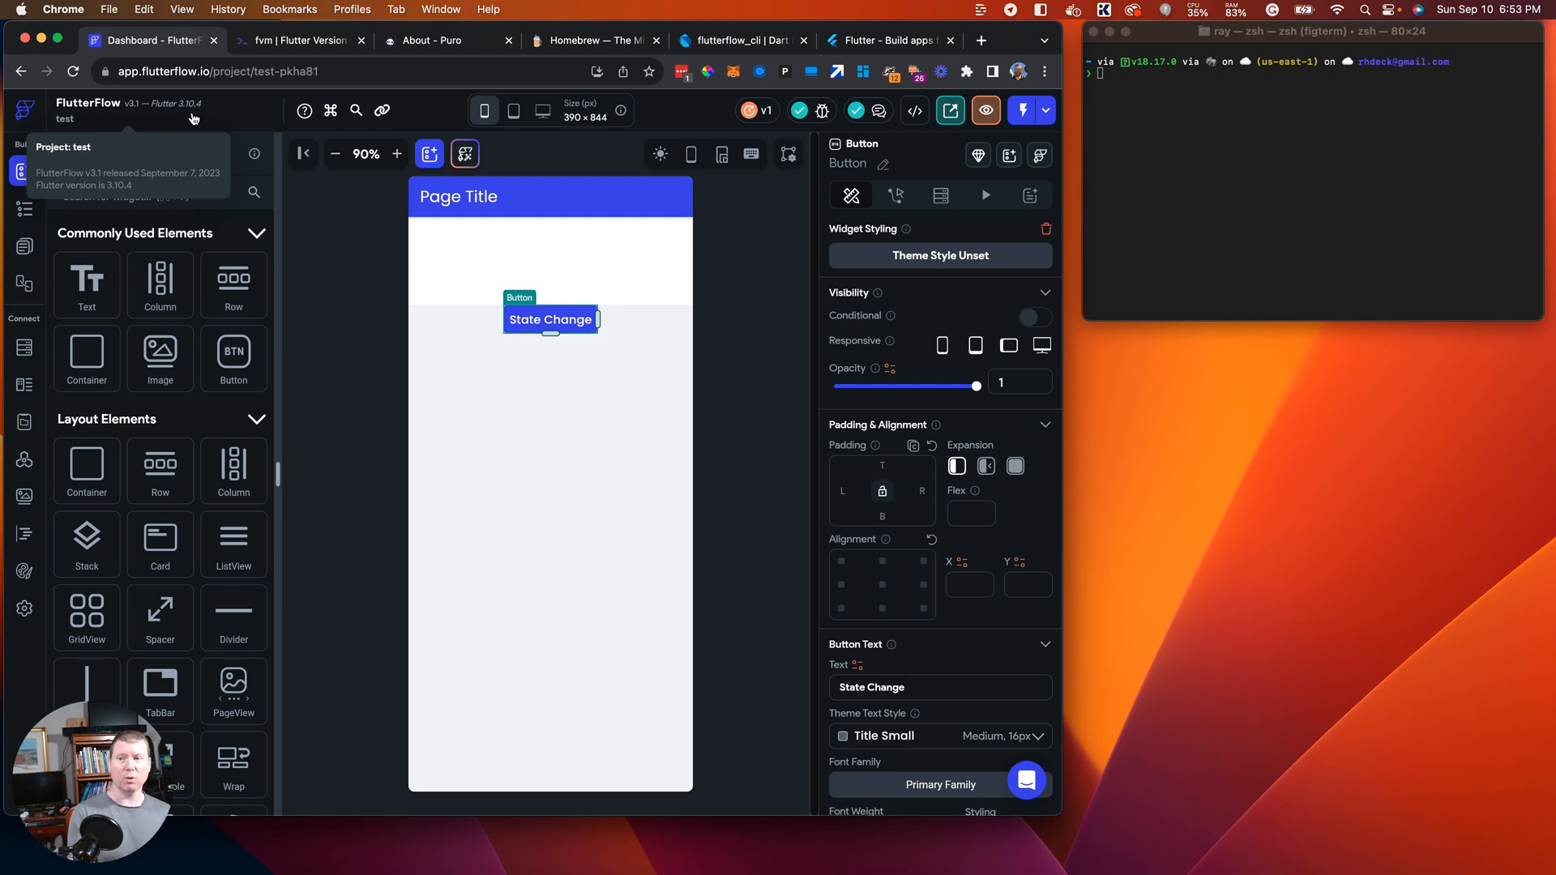
Step: Look at the FVM home page and review the Puro site's feature list and Mac installation instructions
{"action": "left_click", "coordinate": [298, 42]}
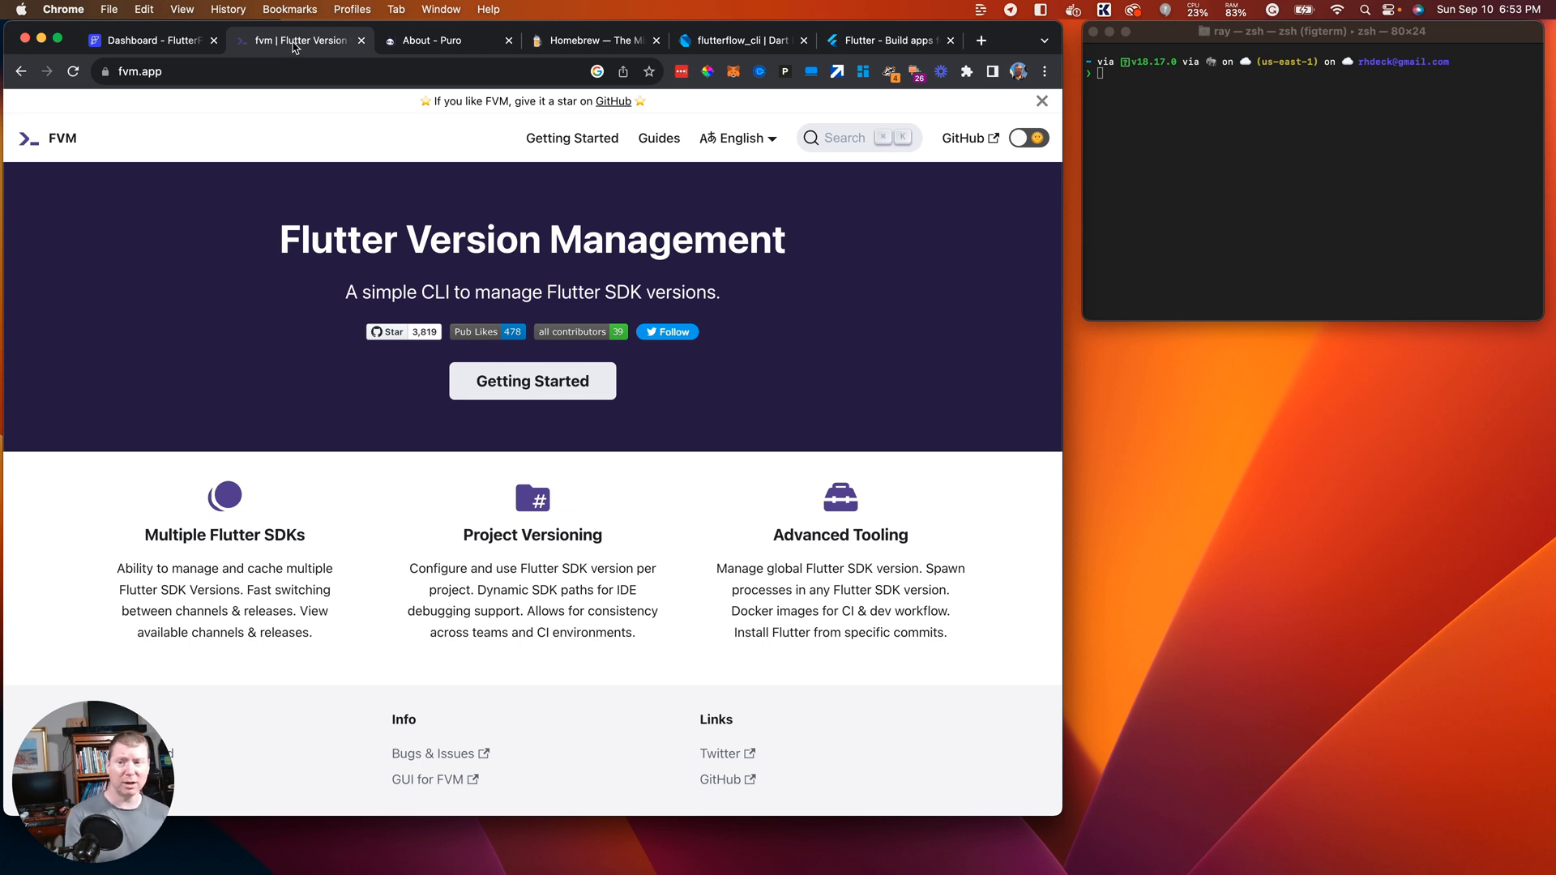
{"action": "left_click", "coordinate": [430, 46]}
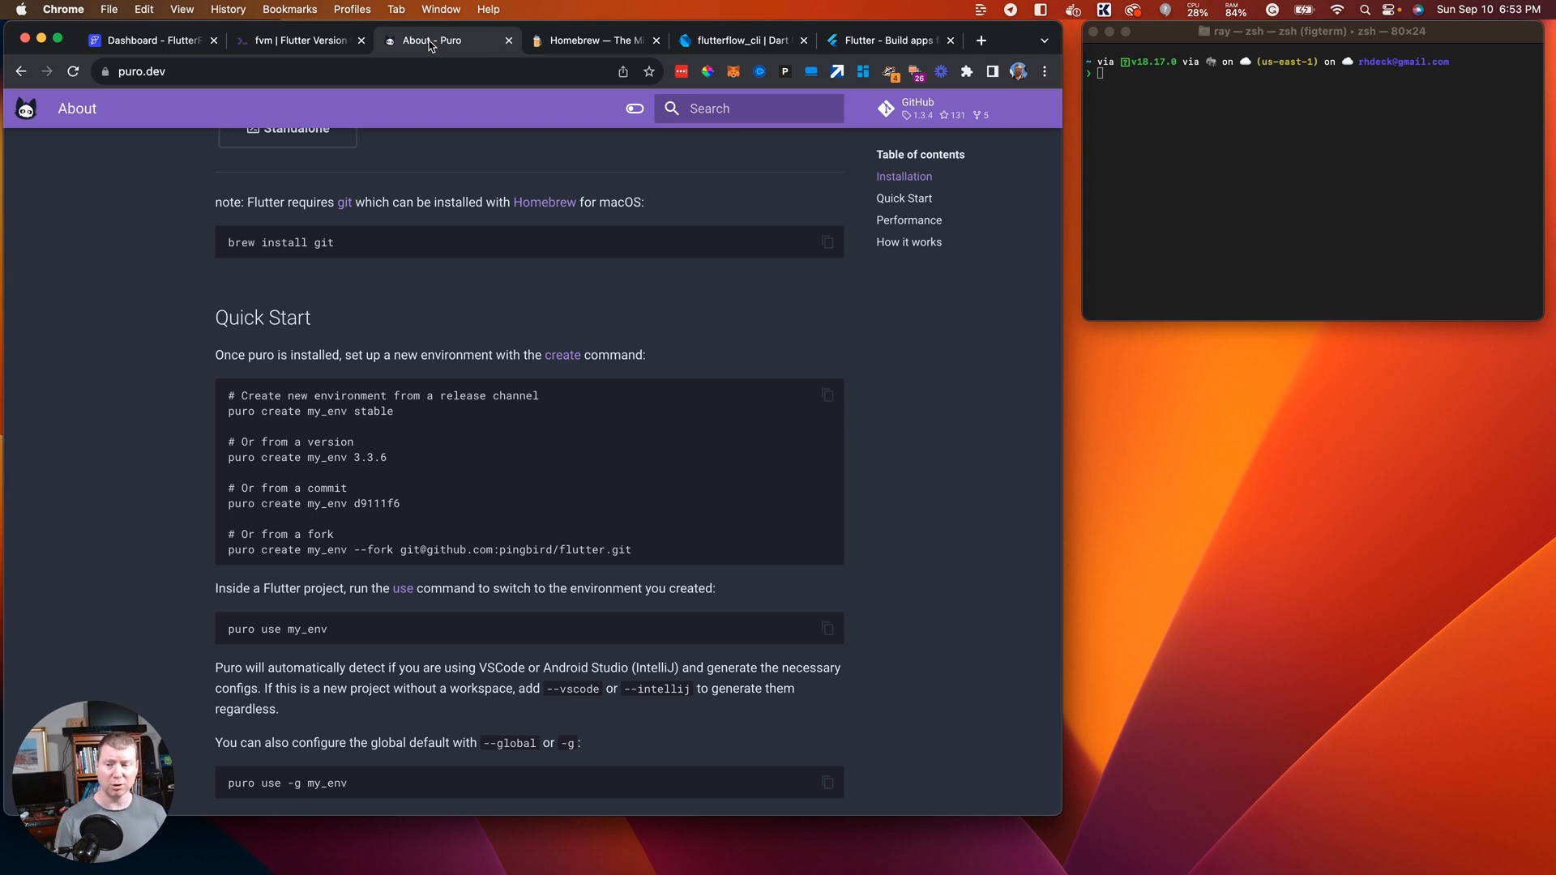
{"action": "scroll", "coordinate": [539, 174], "scroll_direction": "up", "scroll_amount": 5}
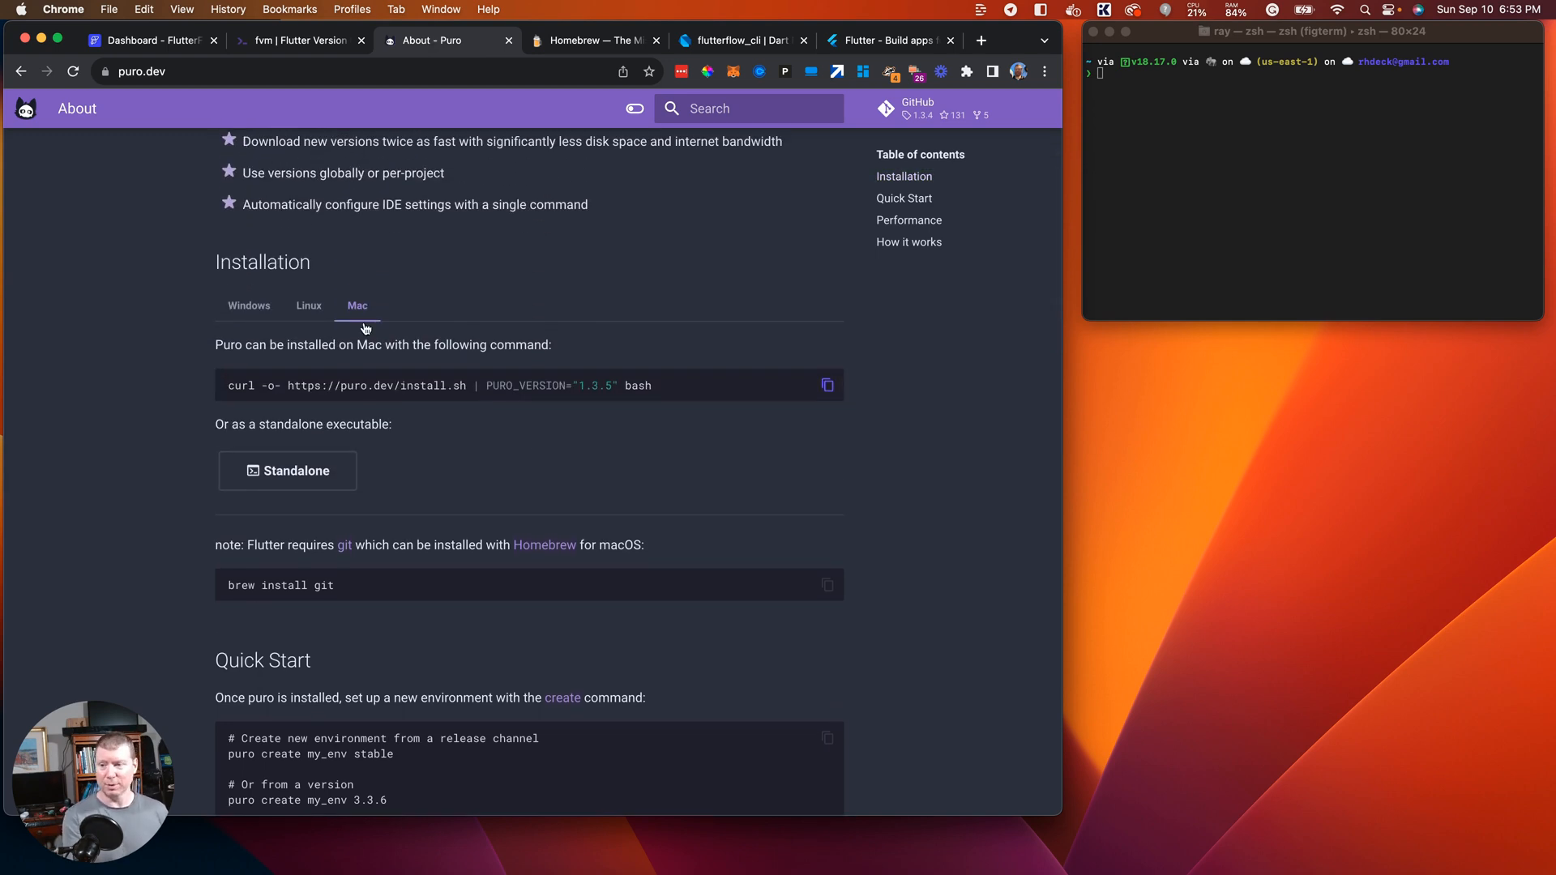
{"action": "scroll", "coordinate": [366, 327], "scroll_direction": "up", "scroll_amount": 4}
{"action": "scroll", "coordinate": [485, 411], "scroll_direction": "down", "scroll_amount": 3}
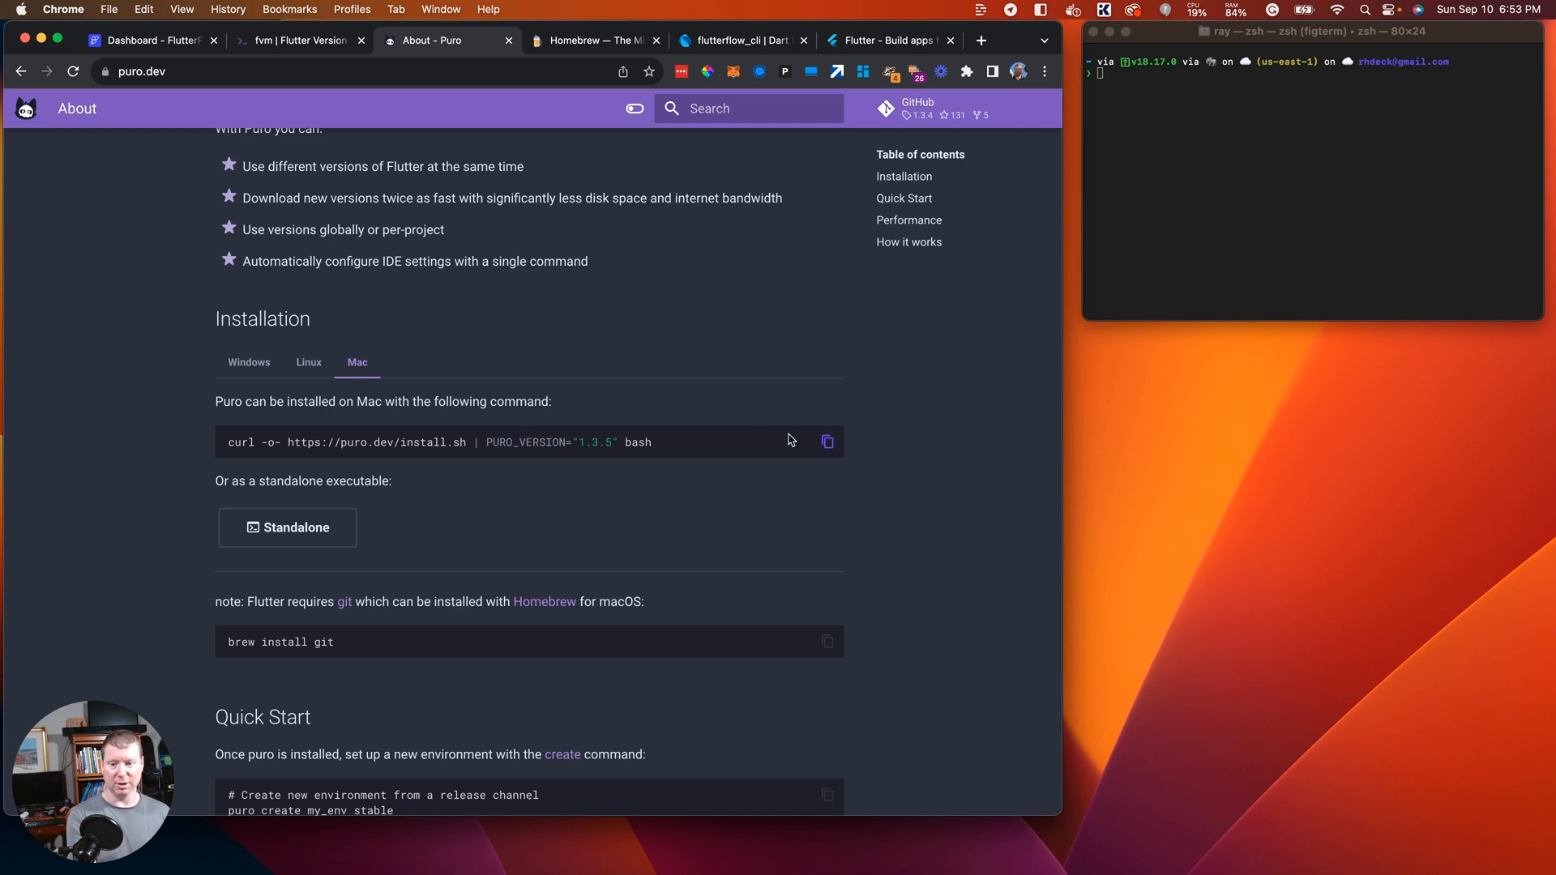
{"action": "left_click", "coordinate": [828, 444]}
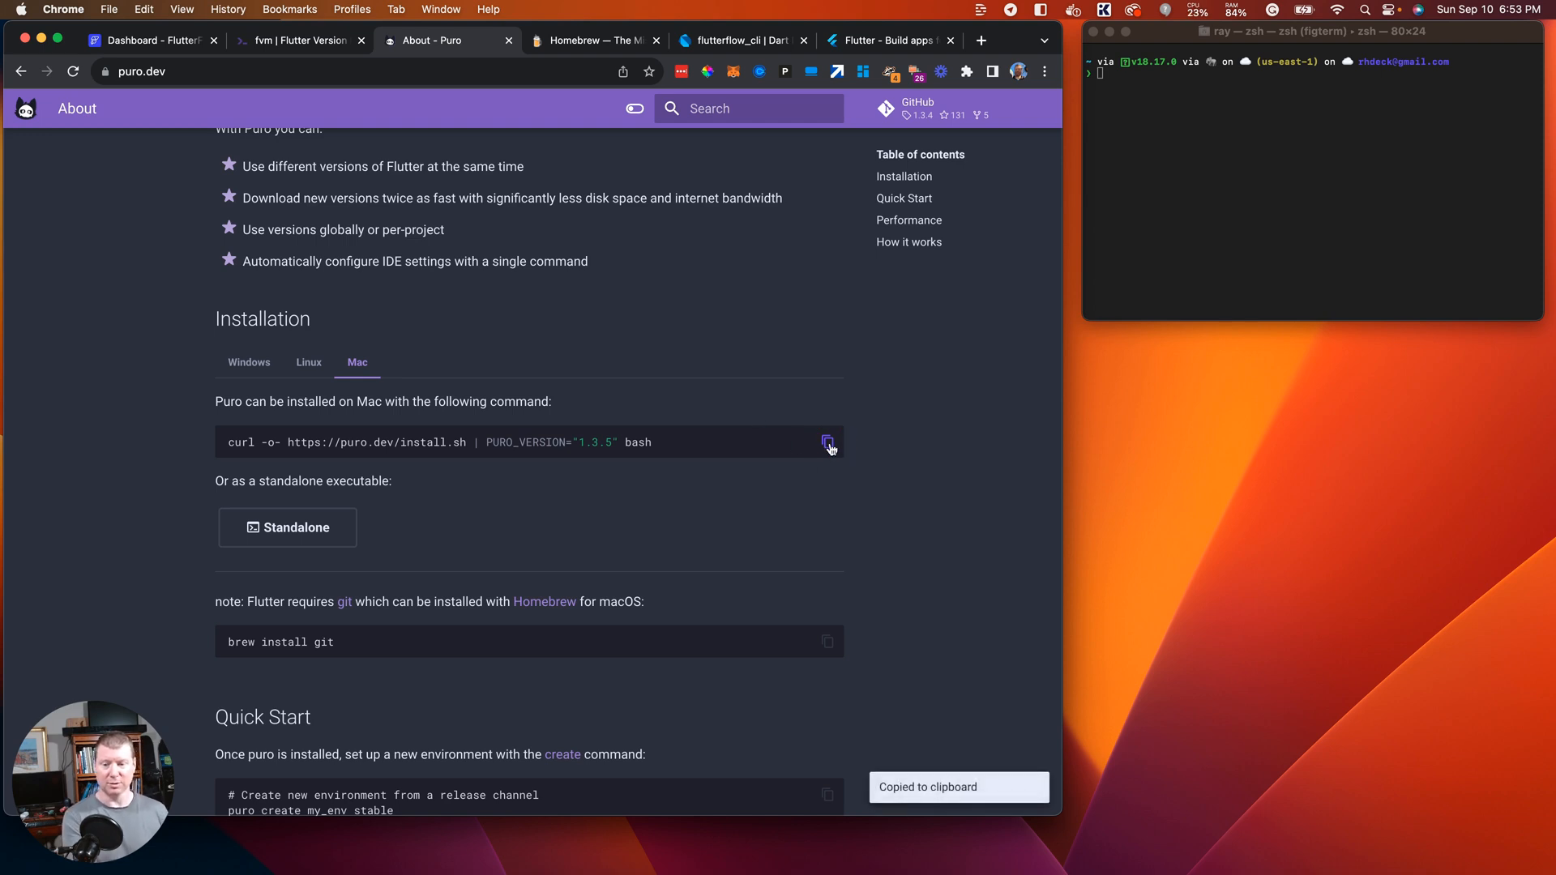
{"action": "left_click", "coordinate": [1182, 224]}
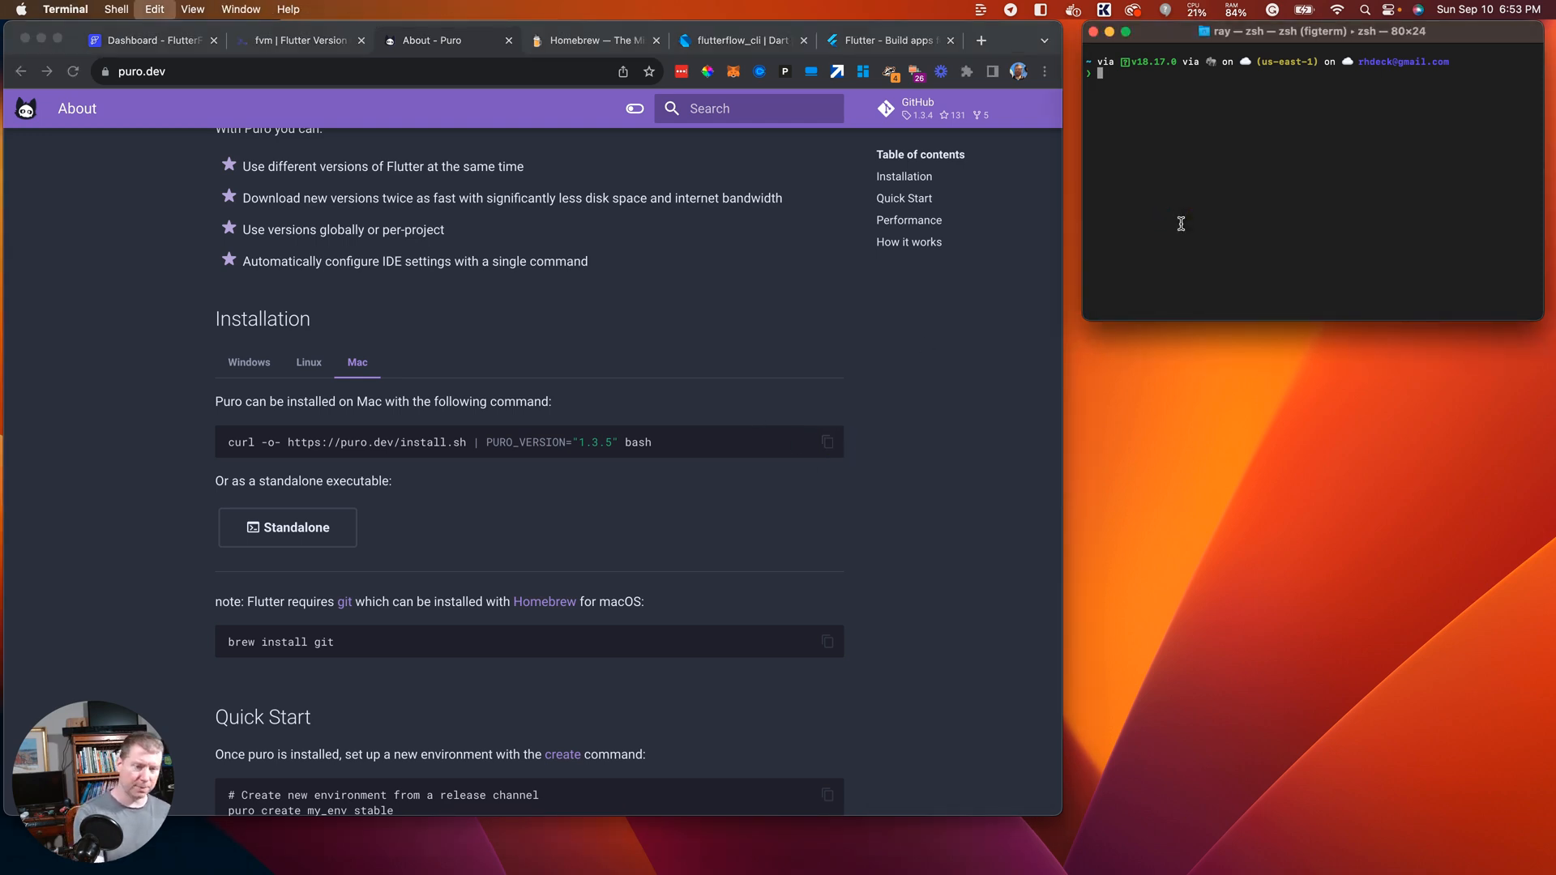
{"action": "key", "text": "super+v"}
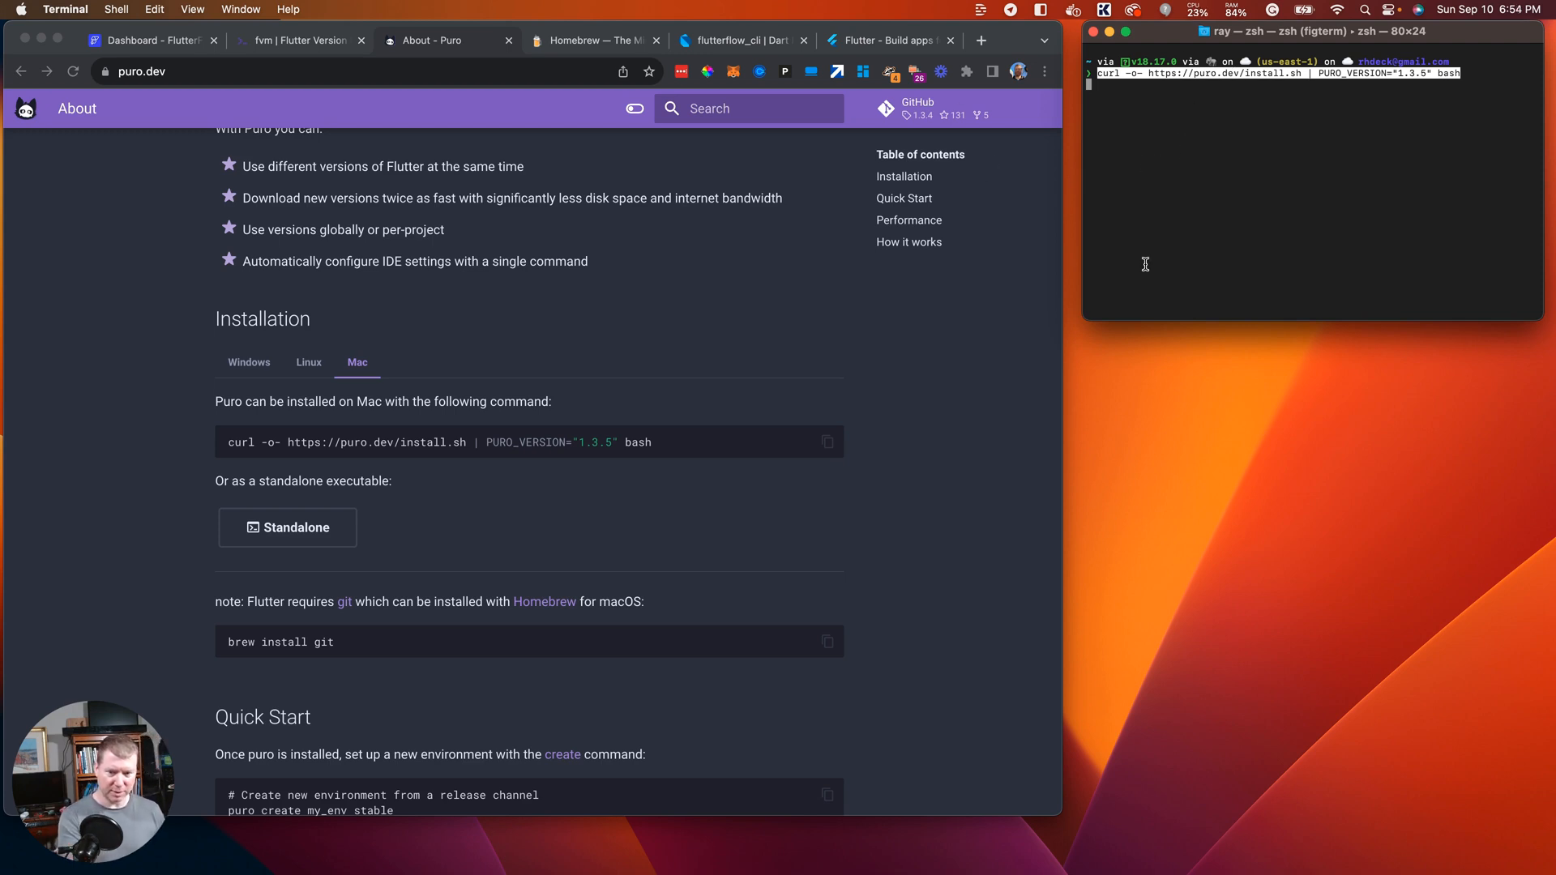
Step: Bring up Terminal through a Spotlight search for "terminal" and run the pasted Puro install command
{"action": "left_click", "coordinate": [1156, 543]}
{"action": "key", "text": "super+space"}
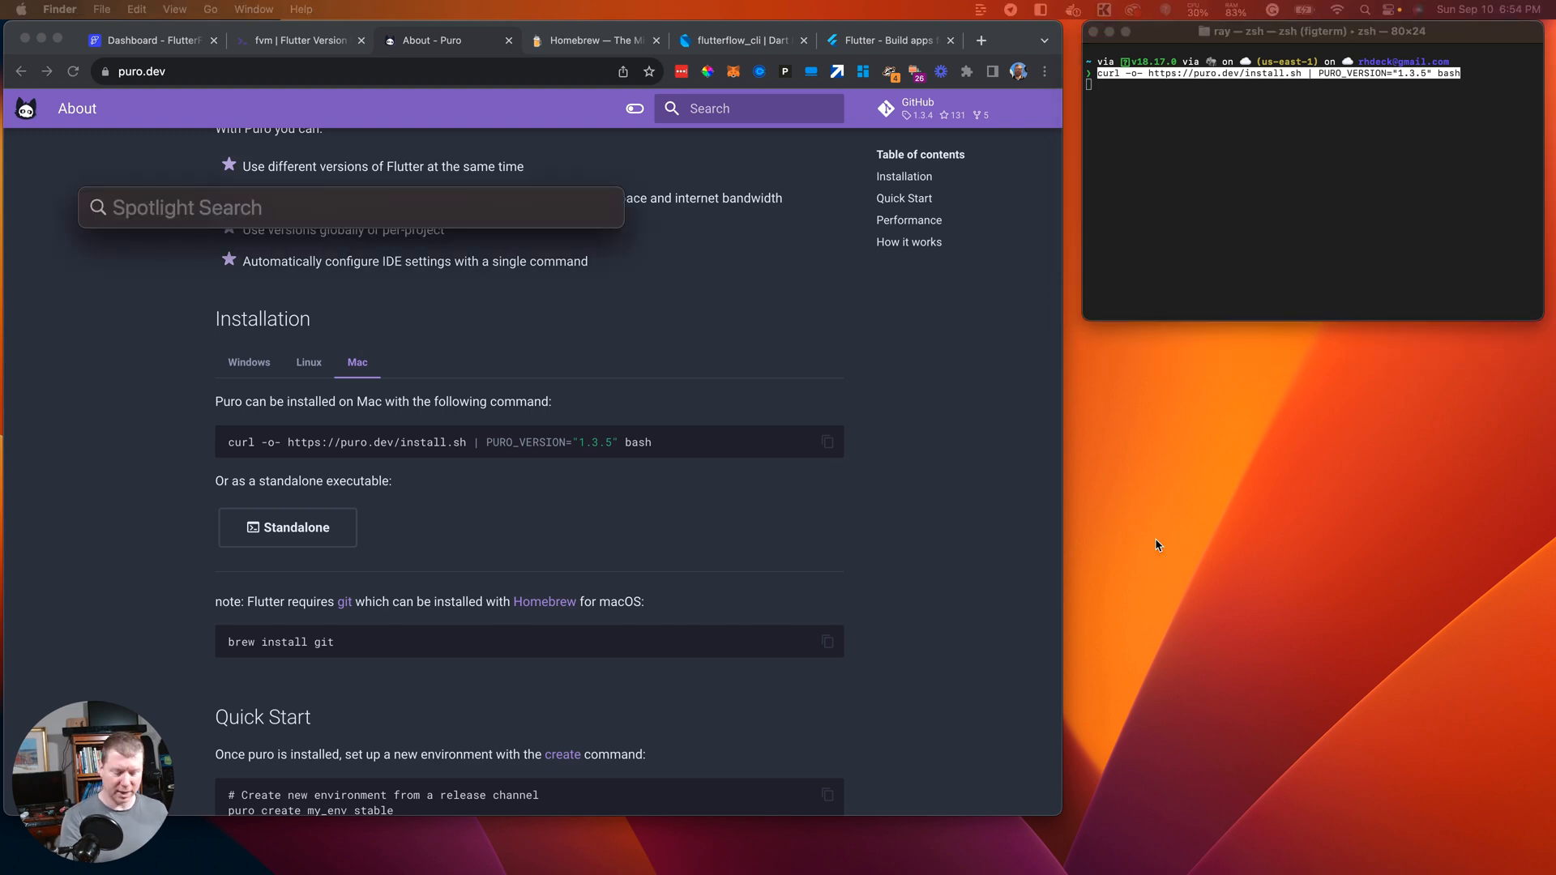
{"action": "type", "text": "terminal"}
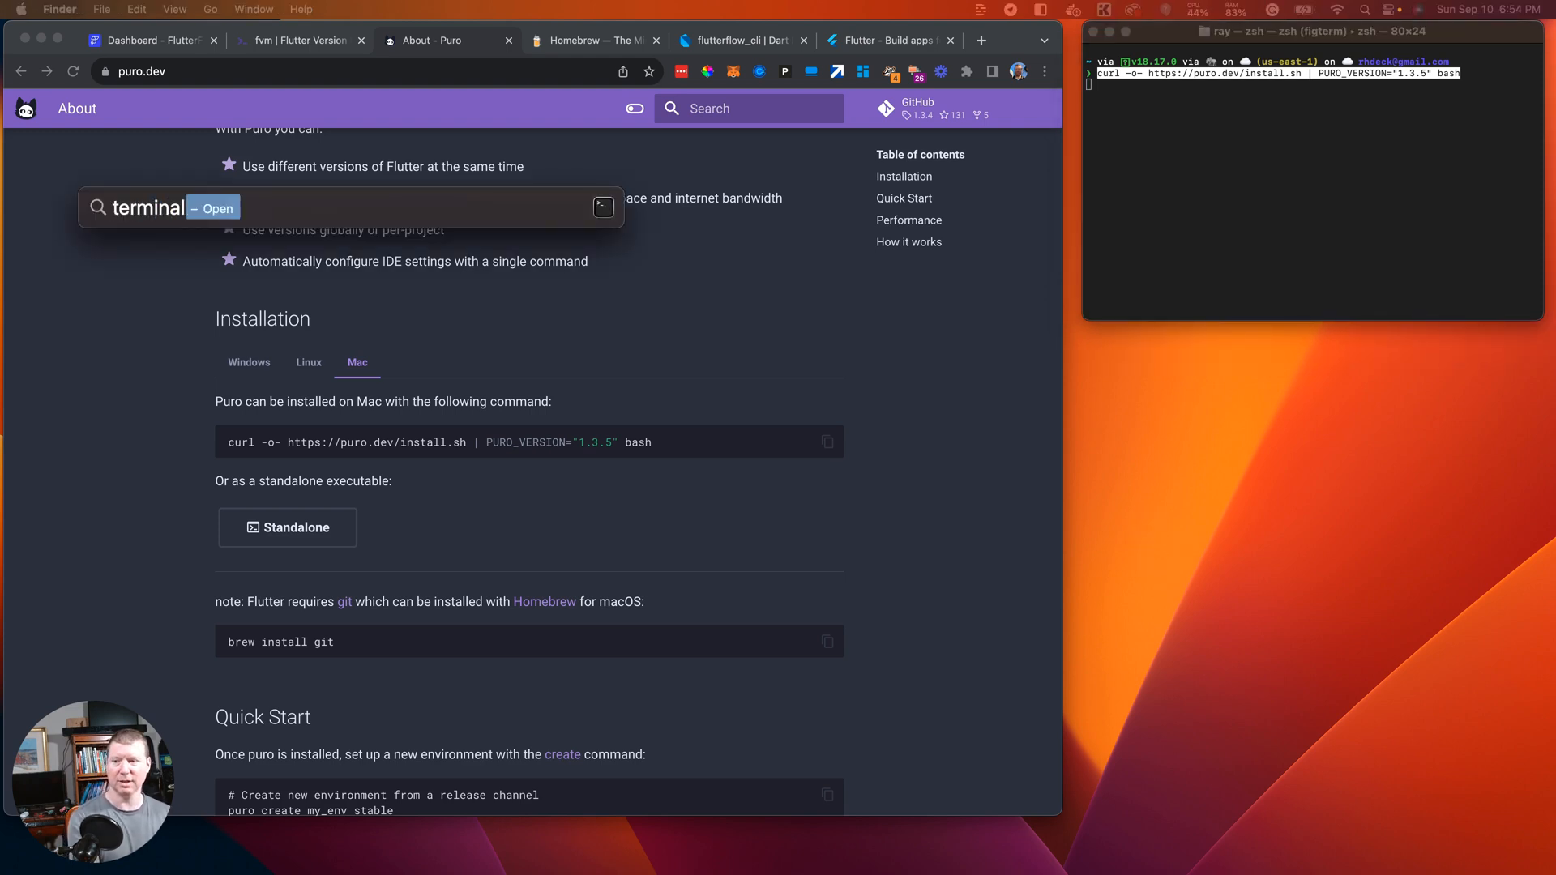
{"action": "key", "text": "Return"}
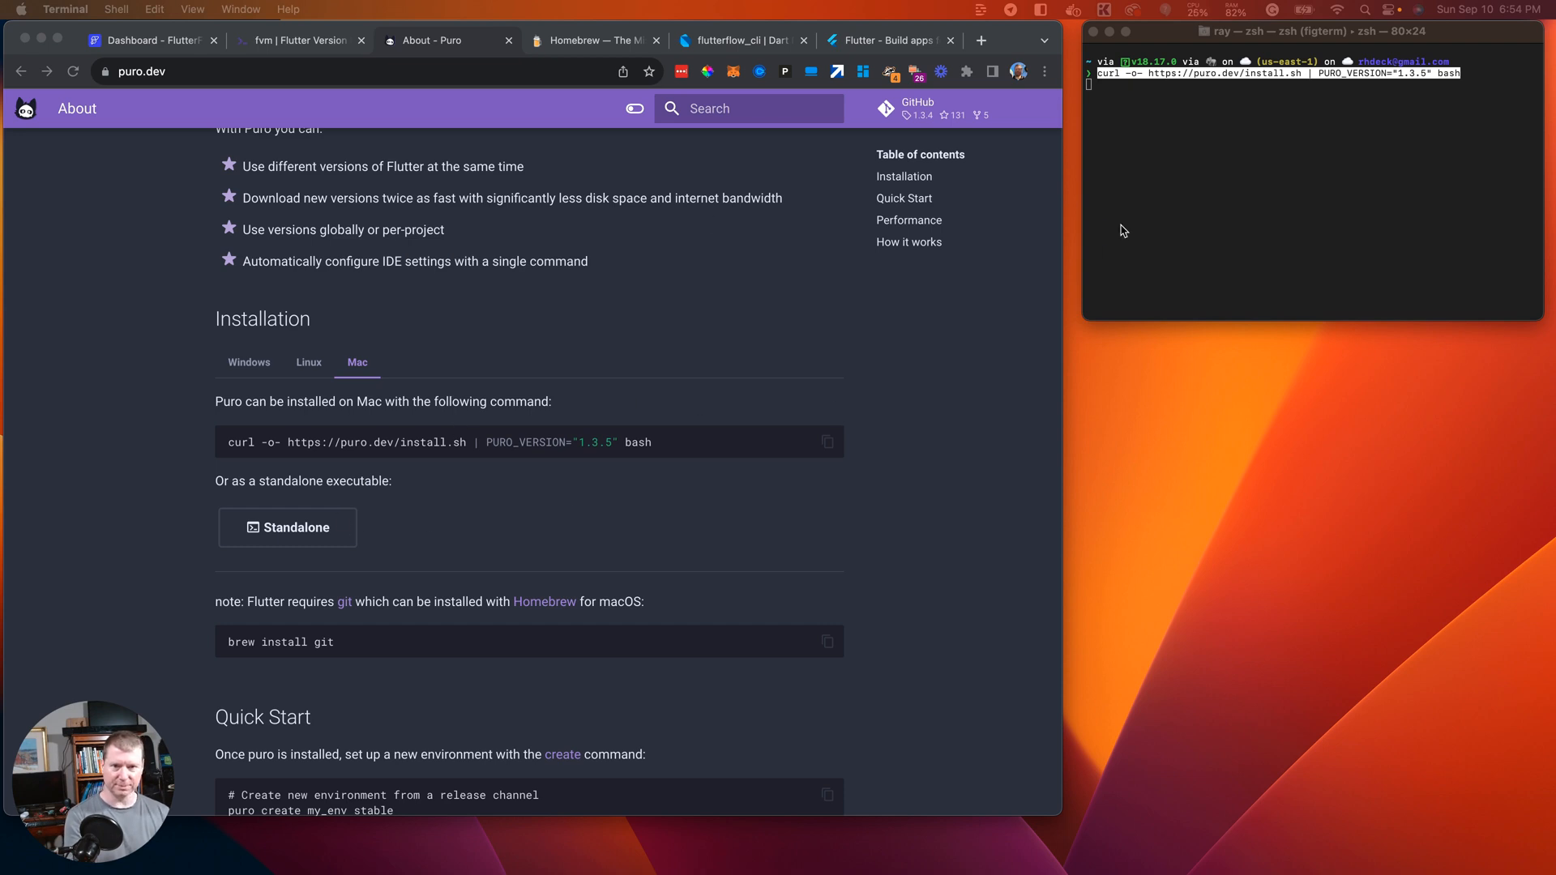
{"action": "left_click", "coordinate": [1156, 214]}
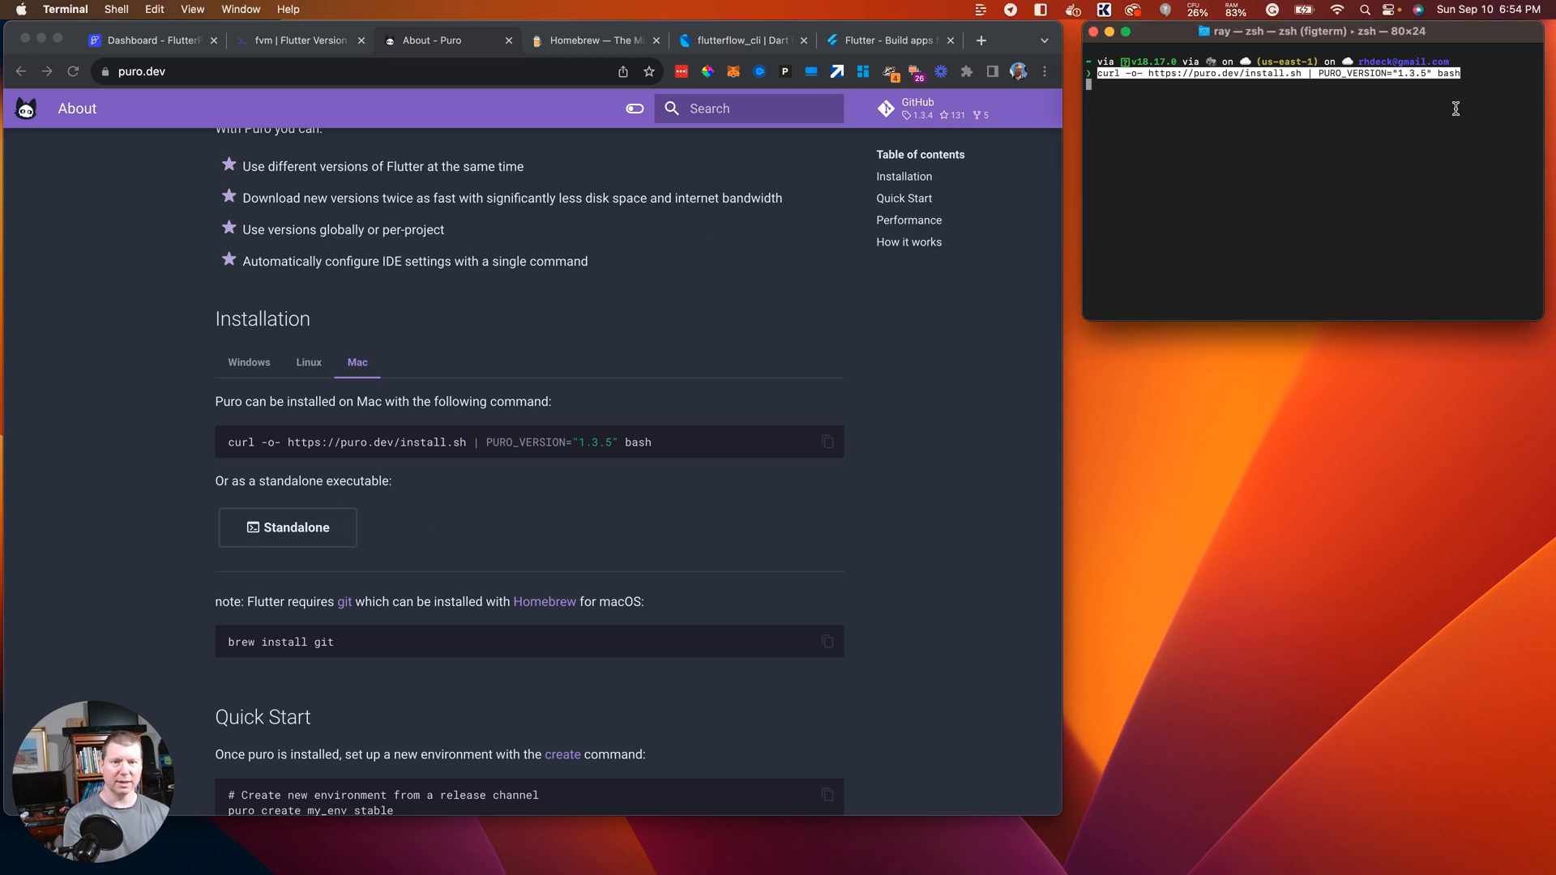
{"action": "key", "text": "Return"}
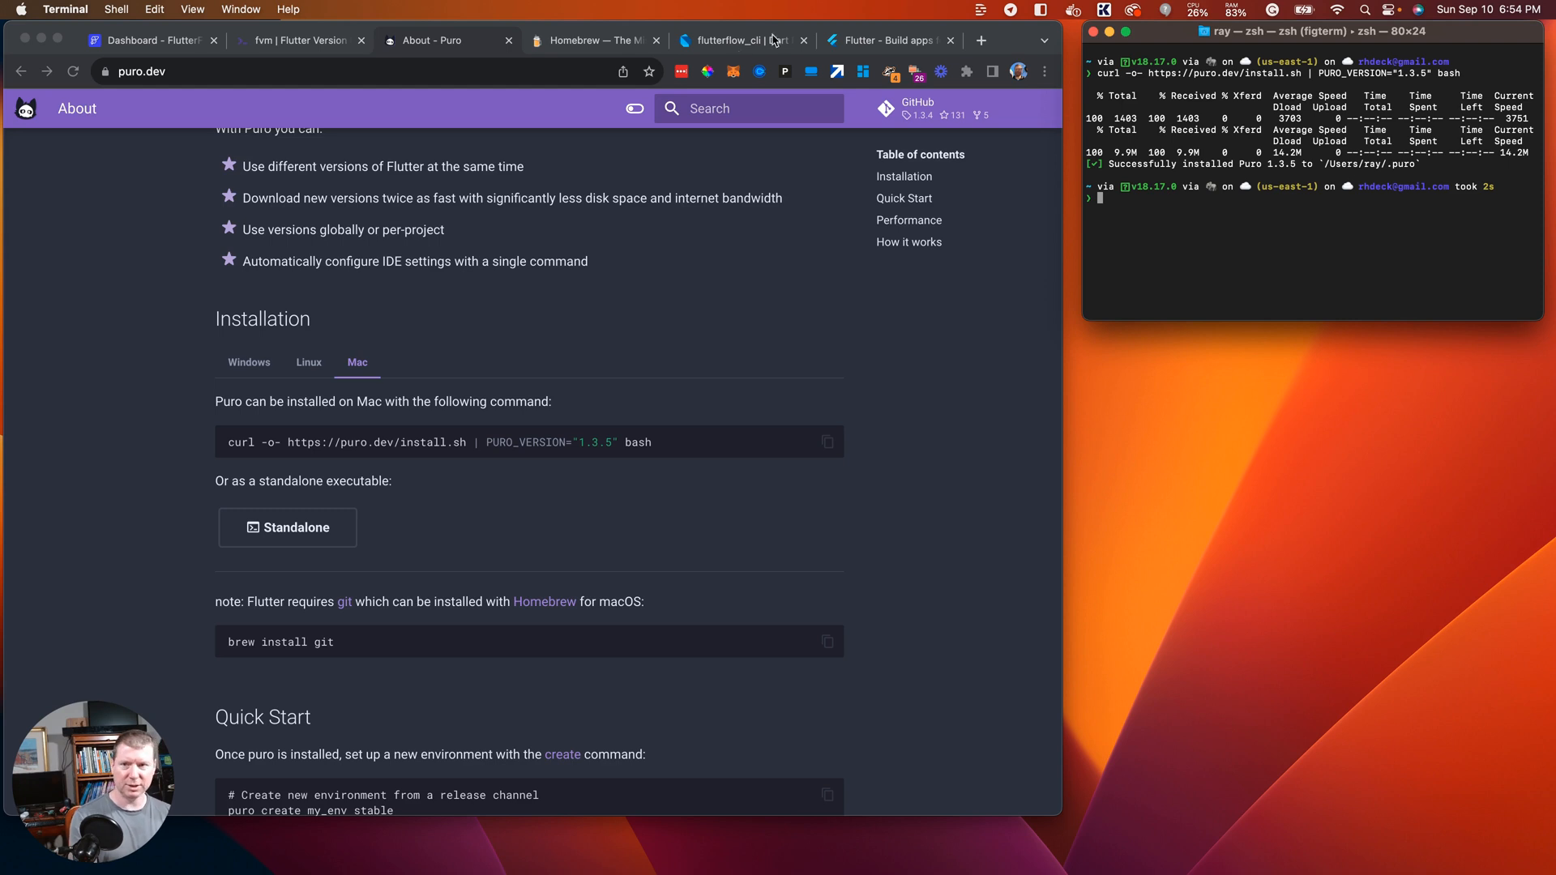
Step: Open a new Terminal window with the Basic profile and place it below the existing one
{"action": "left_click", "coordinate": [72, 8]}
{"action": "mouse_move", "coordinate": [116, 9]}
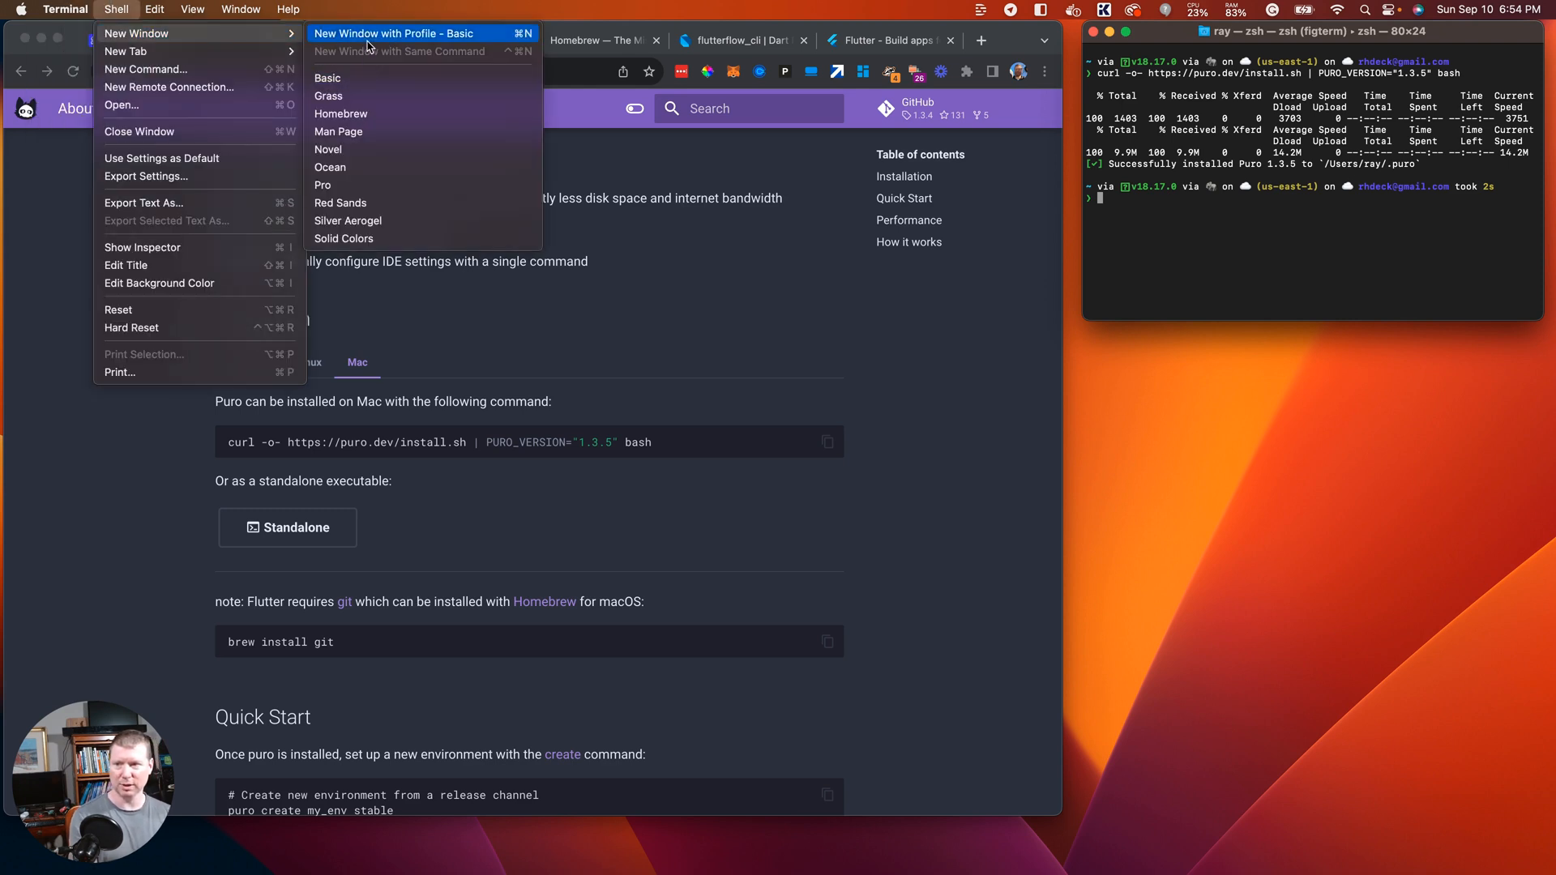
{"action": "left_click", "coordinate": [371, 35]}
{"action": "left_click_drag", "start_coordinate": [369, 65], "coordinate": [1416, 384]}
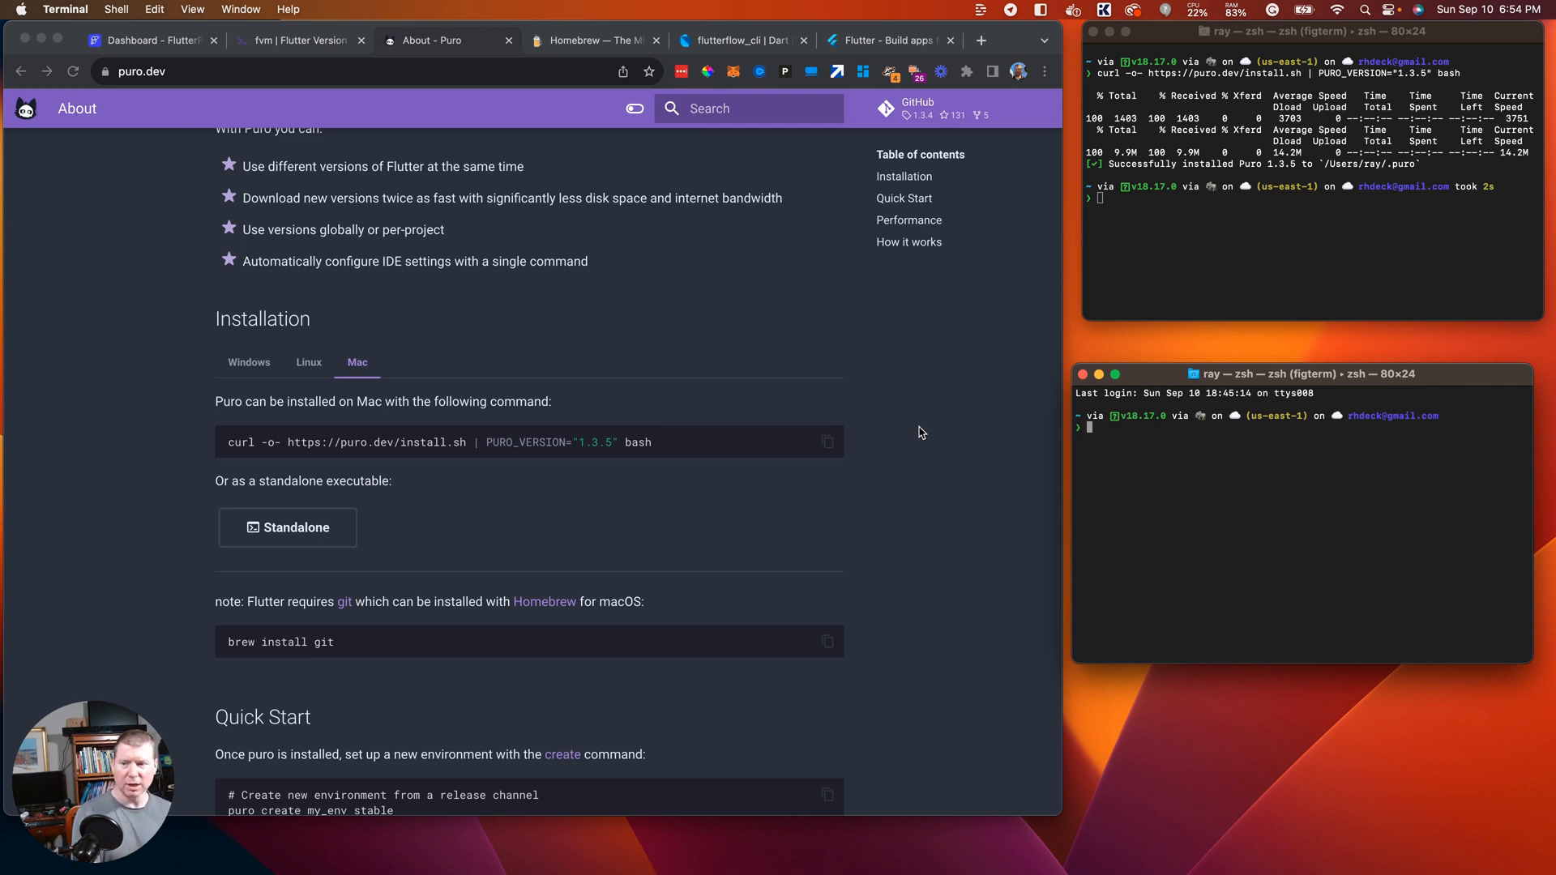
Step: Review Puro's git requirement note and the Homebrew install command, and return to the Puro page
{"action": "scroll", "coordinate": [456, 455], "scroll_direction": "down", "scroll_amount": 2}
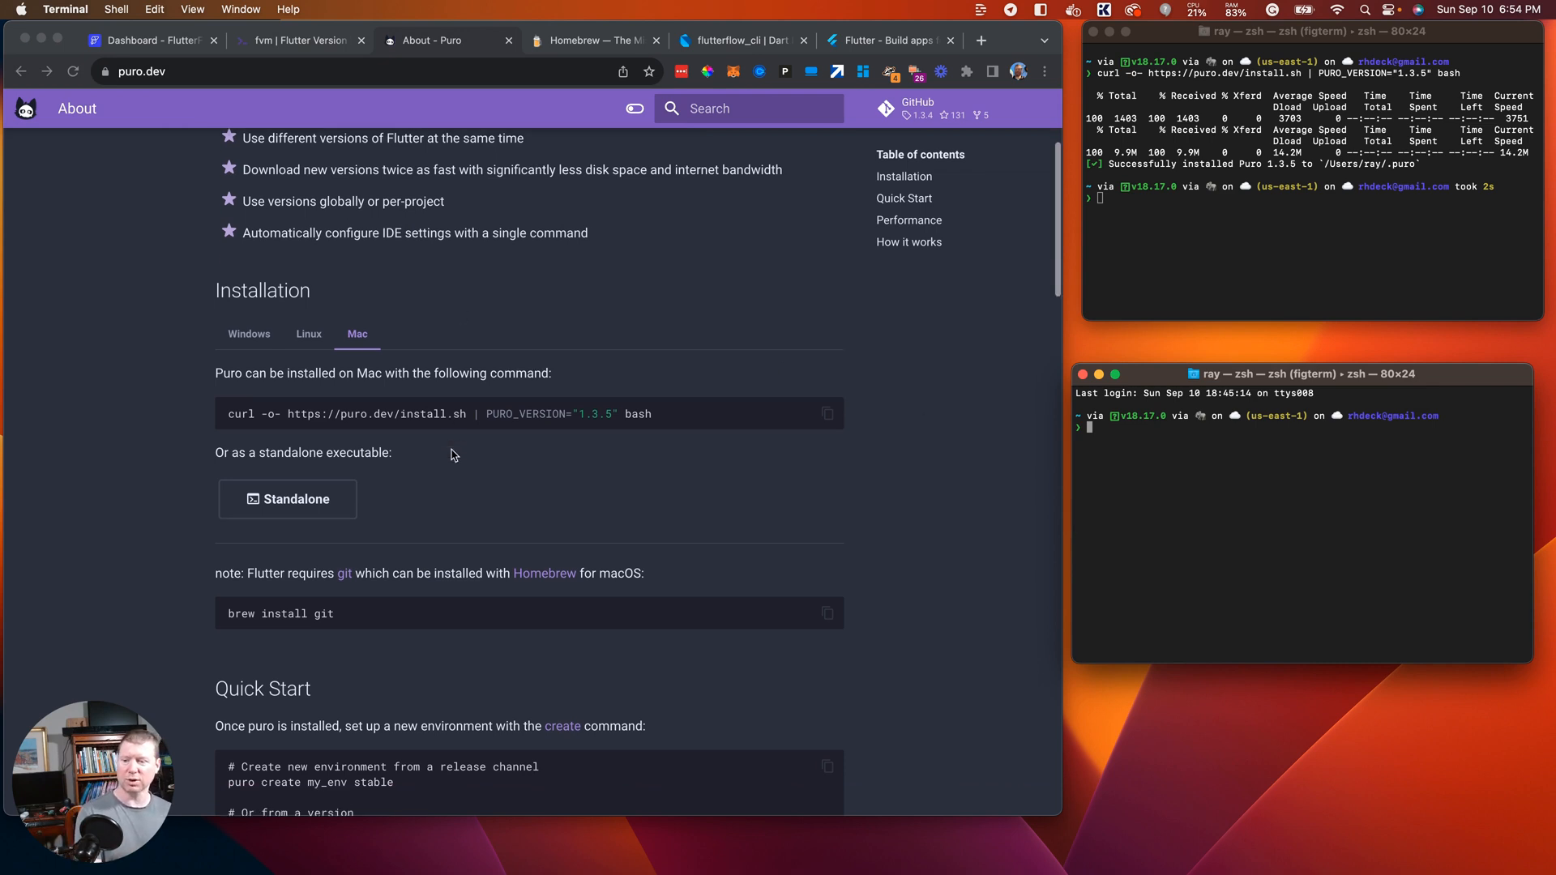
{"action": "left_click", "coordinate": [231, 603]}
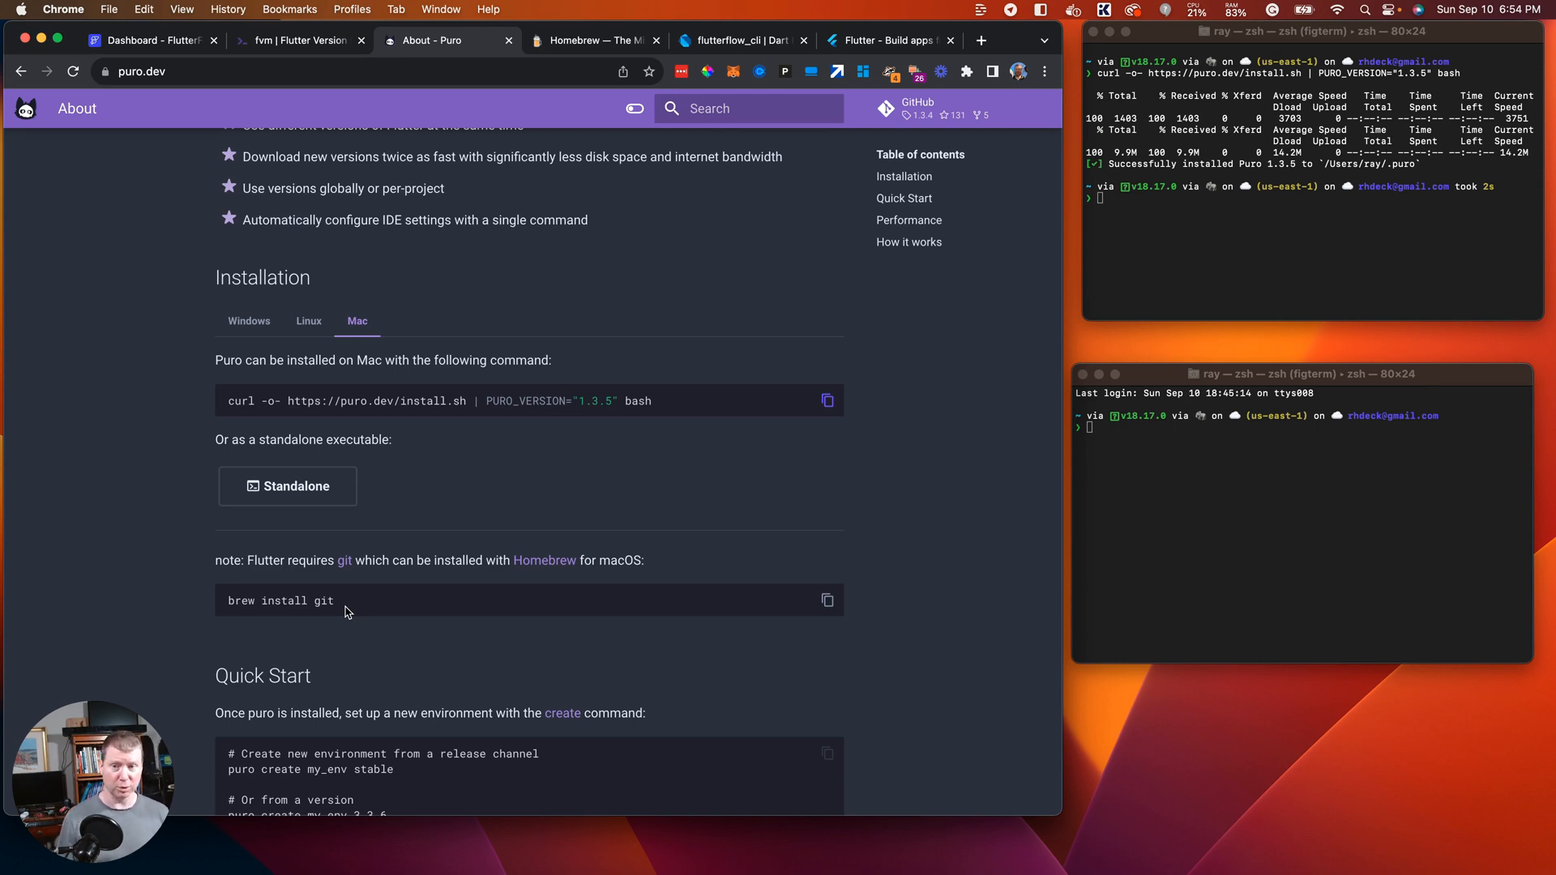
{"action": "left_click", "coordinate": [608, 43]}
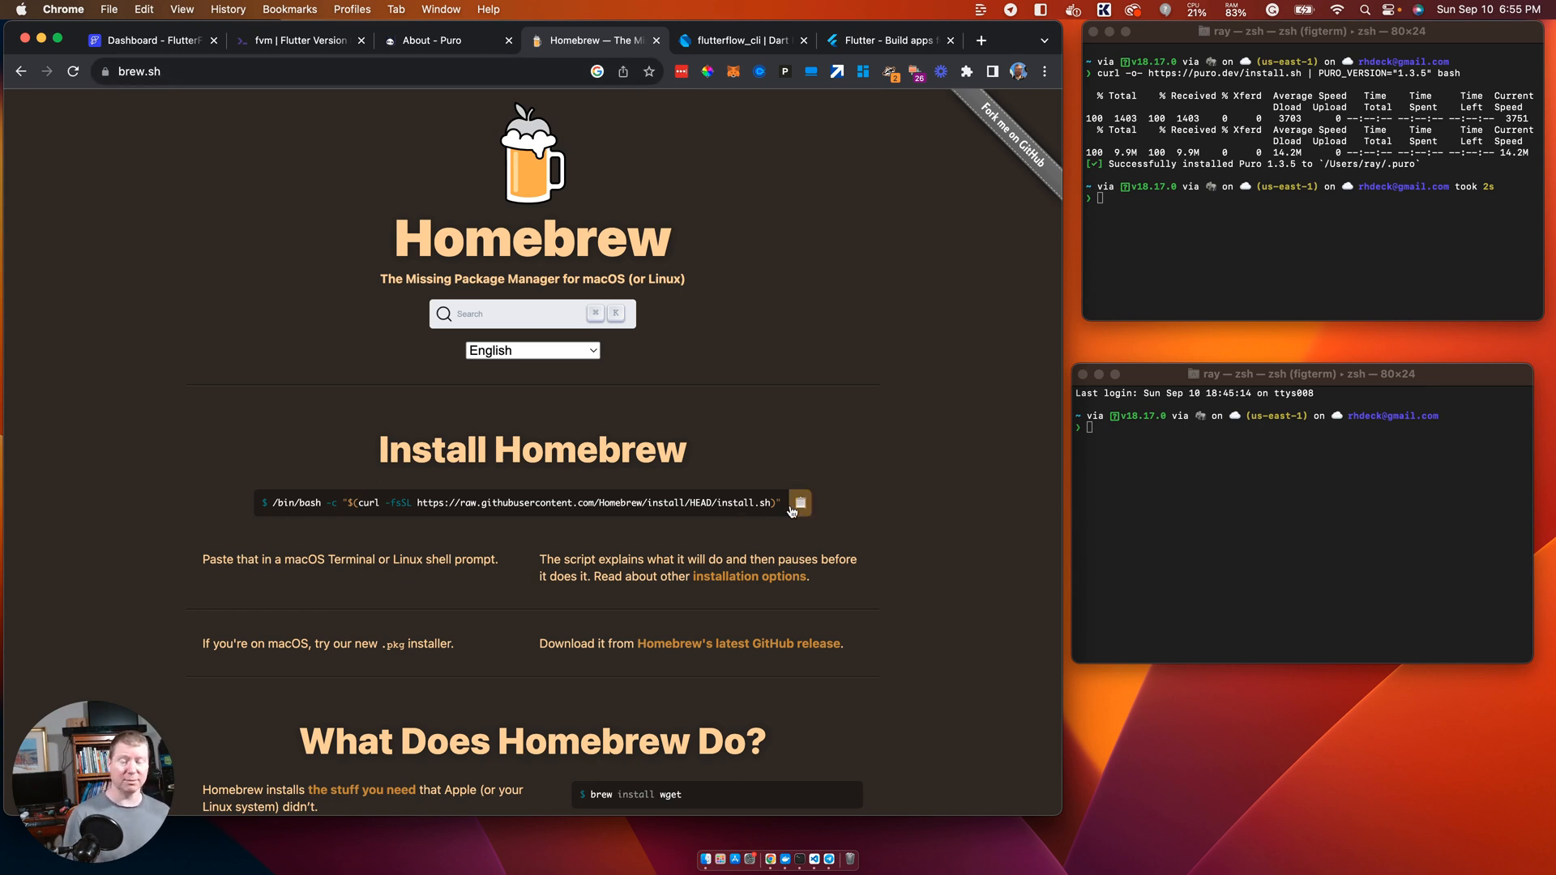
{"action": "left_click", "coordinate": [466, 40]}
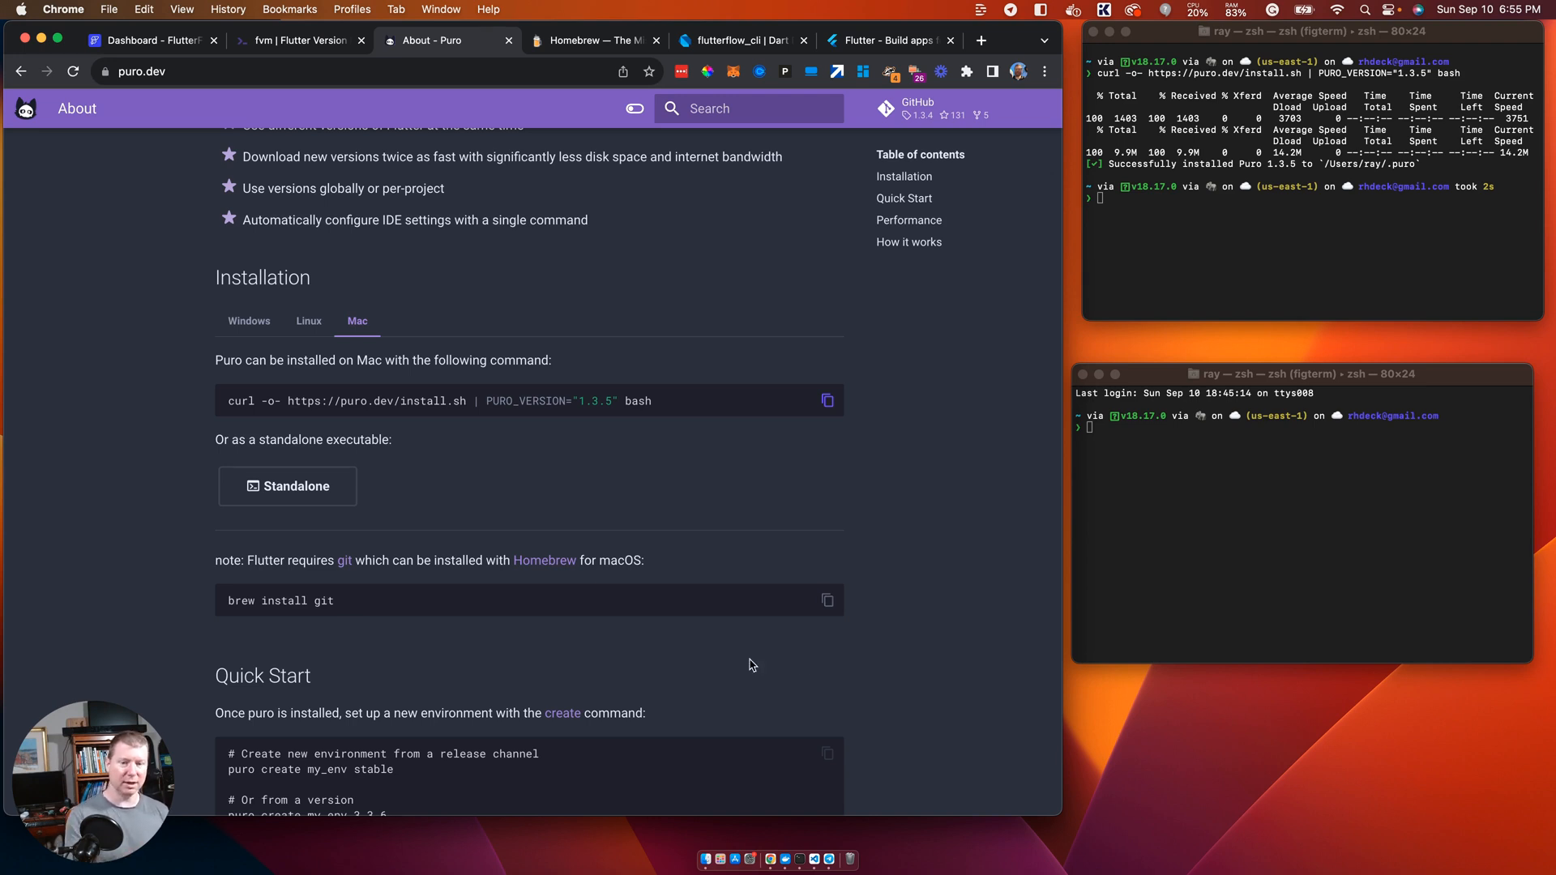
Step: Run puro --help in the new Terminal window to show the available Puro commands
{"action": "left_click", "coordinate": [1162, 512]}
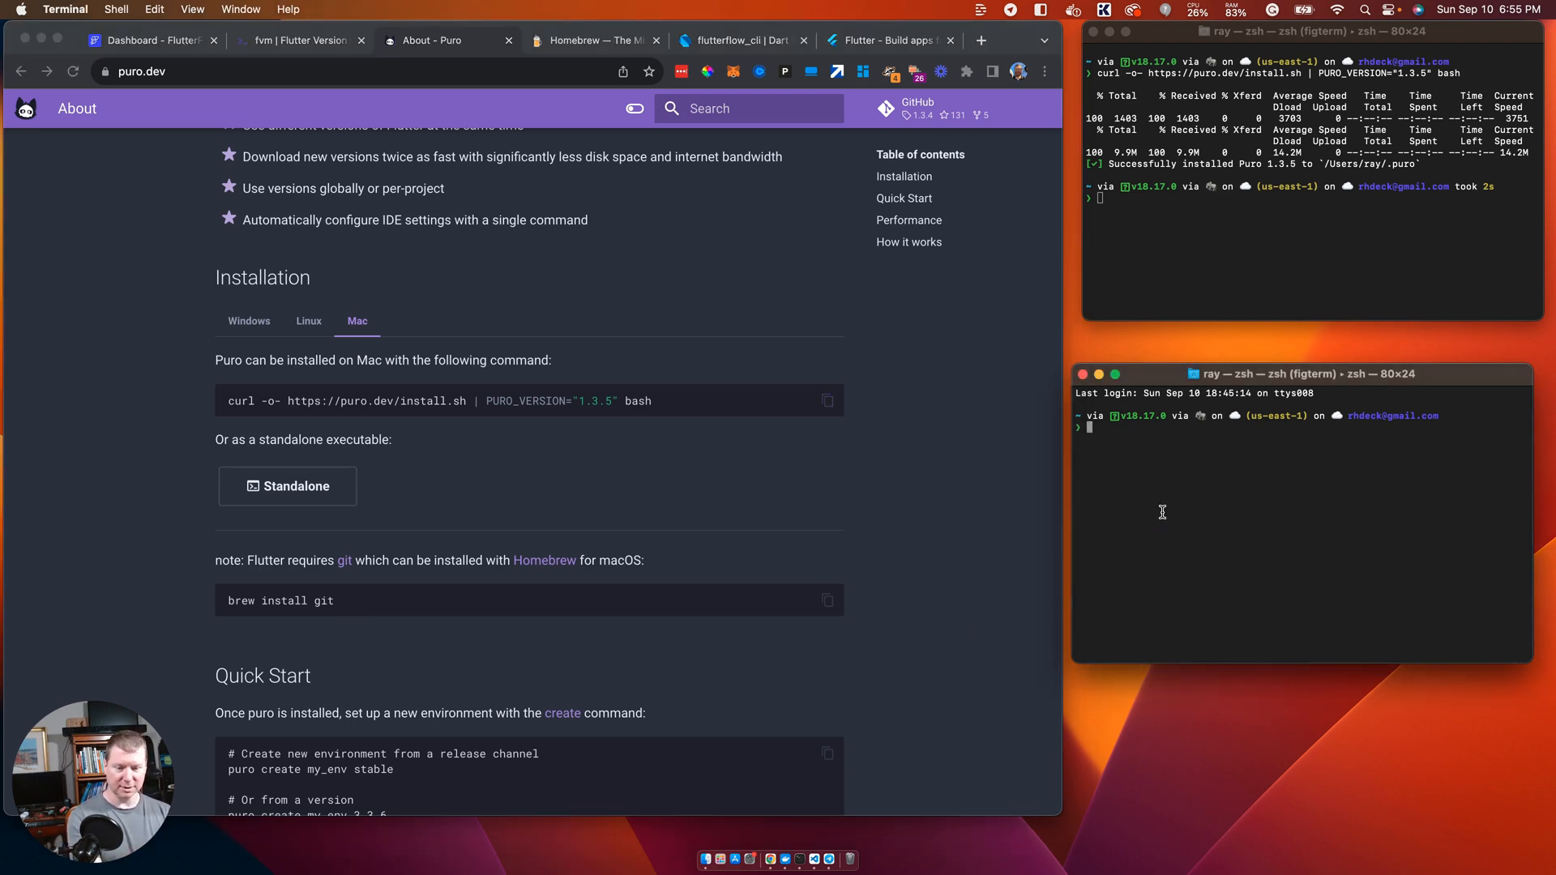
{"action": "type", "text": "puro --hel"}
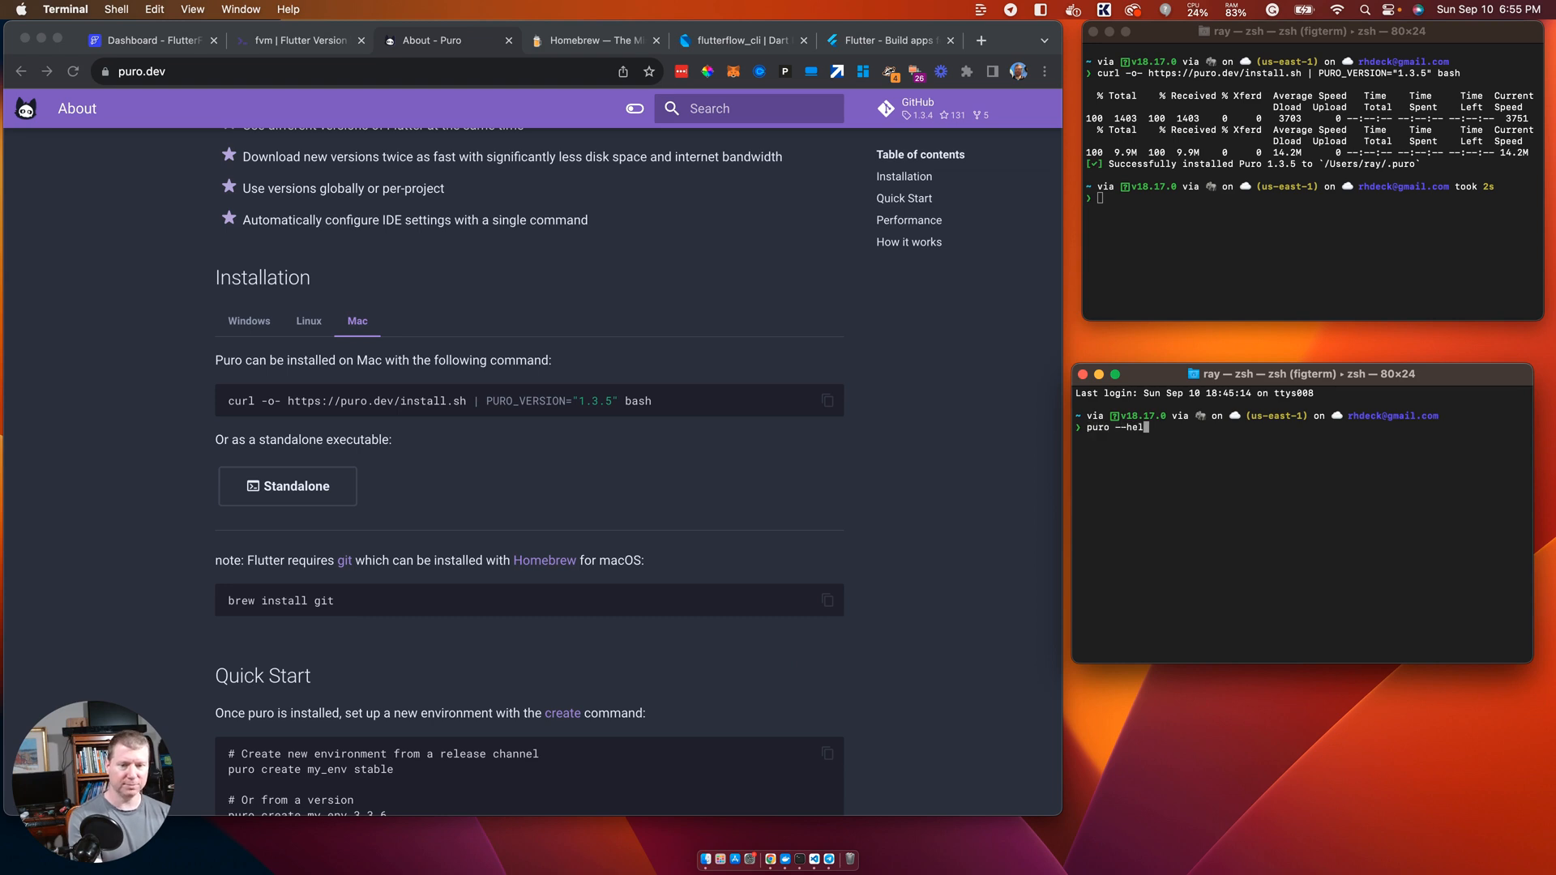
{"action": "type", "text": "p"}
{"action": "key", "text": "Return"}
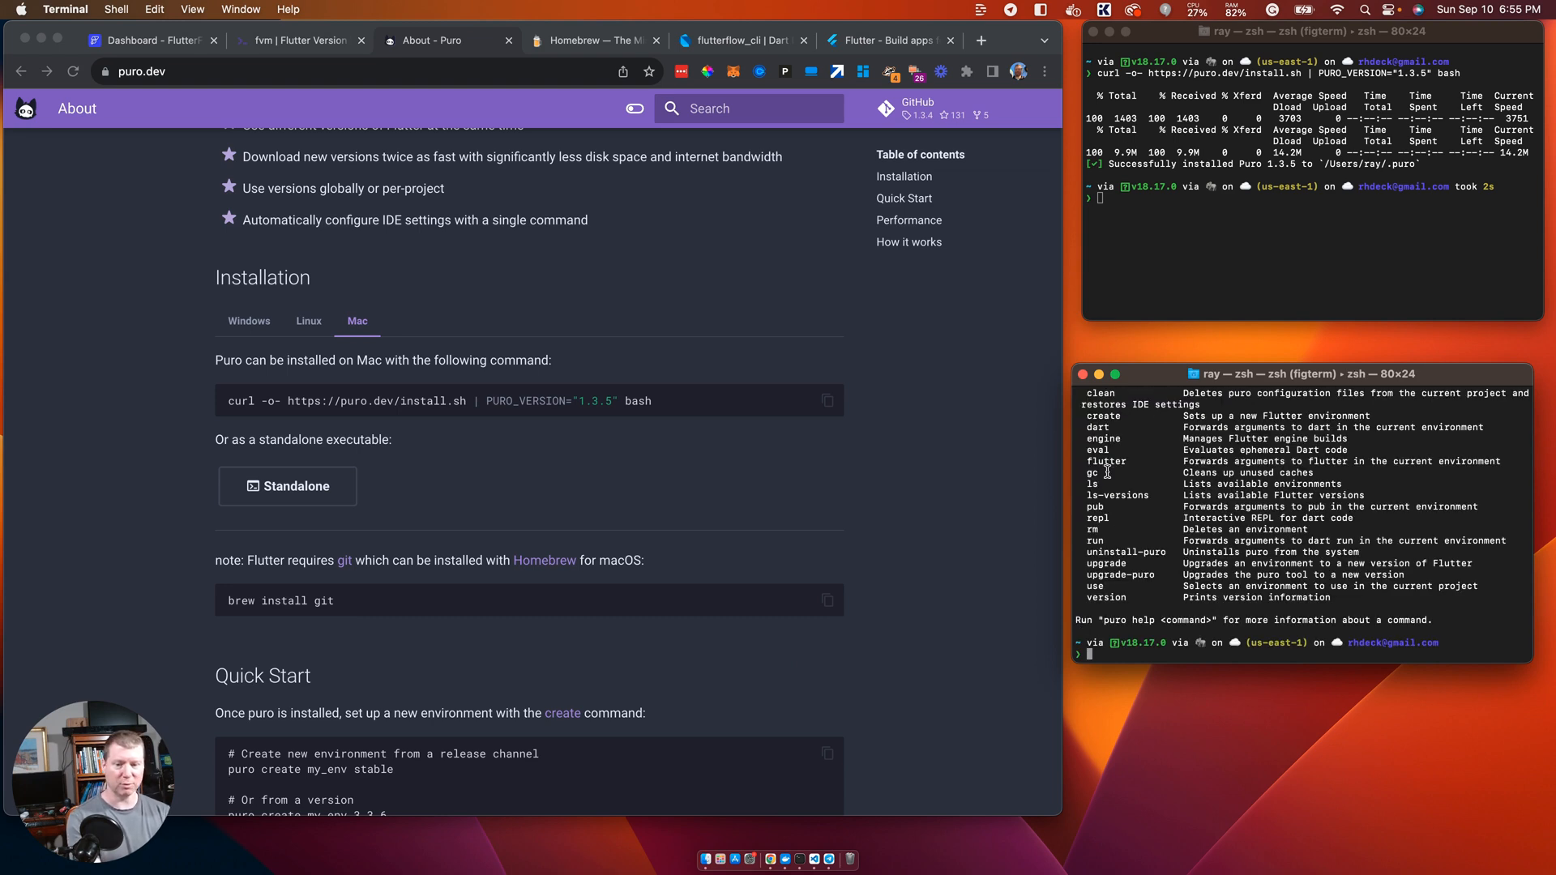
Step: List the Puro environments with puro ls and highlight the Flutter version of the ff environment
{"action": "key", "text": "Up"}
{"action": "key", "text": "BackSpace"}
{"action": "key", "text": "BackSpace"}
{"action": "key", "text": "BackSpace"}
{"action": "key", "text": "BackSpace"}
{"action": "key", "text": "BackSpace"}
{"action": "key", "text": "BackSpace"}
{"action": "type", "text": "ls"}
{"action": "key", "text": "Return"}
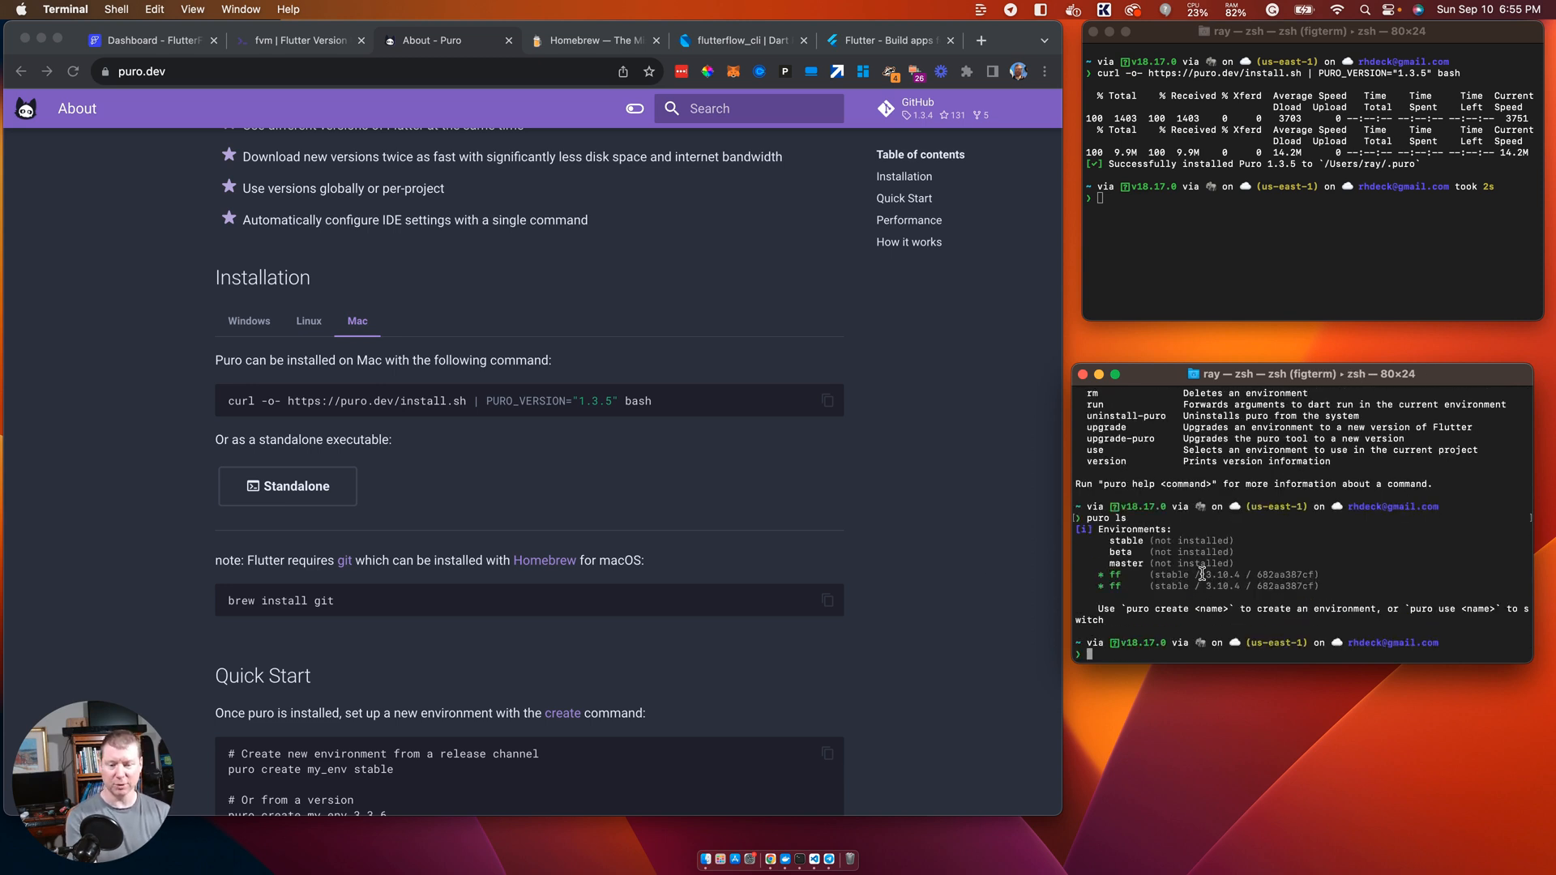
{"action": "left_click_drag", "start_coordinate": [1203, 574], "coordinate": [1246, 574]}
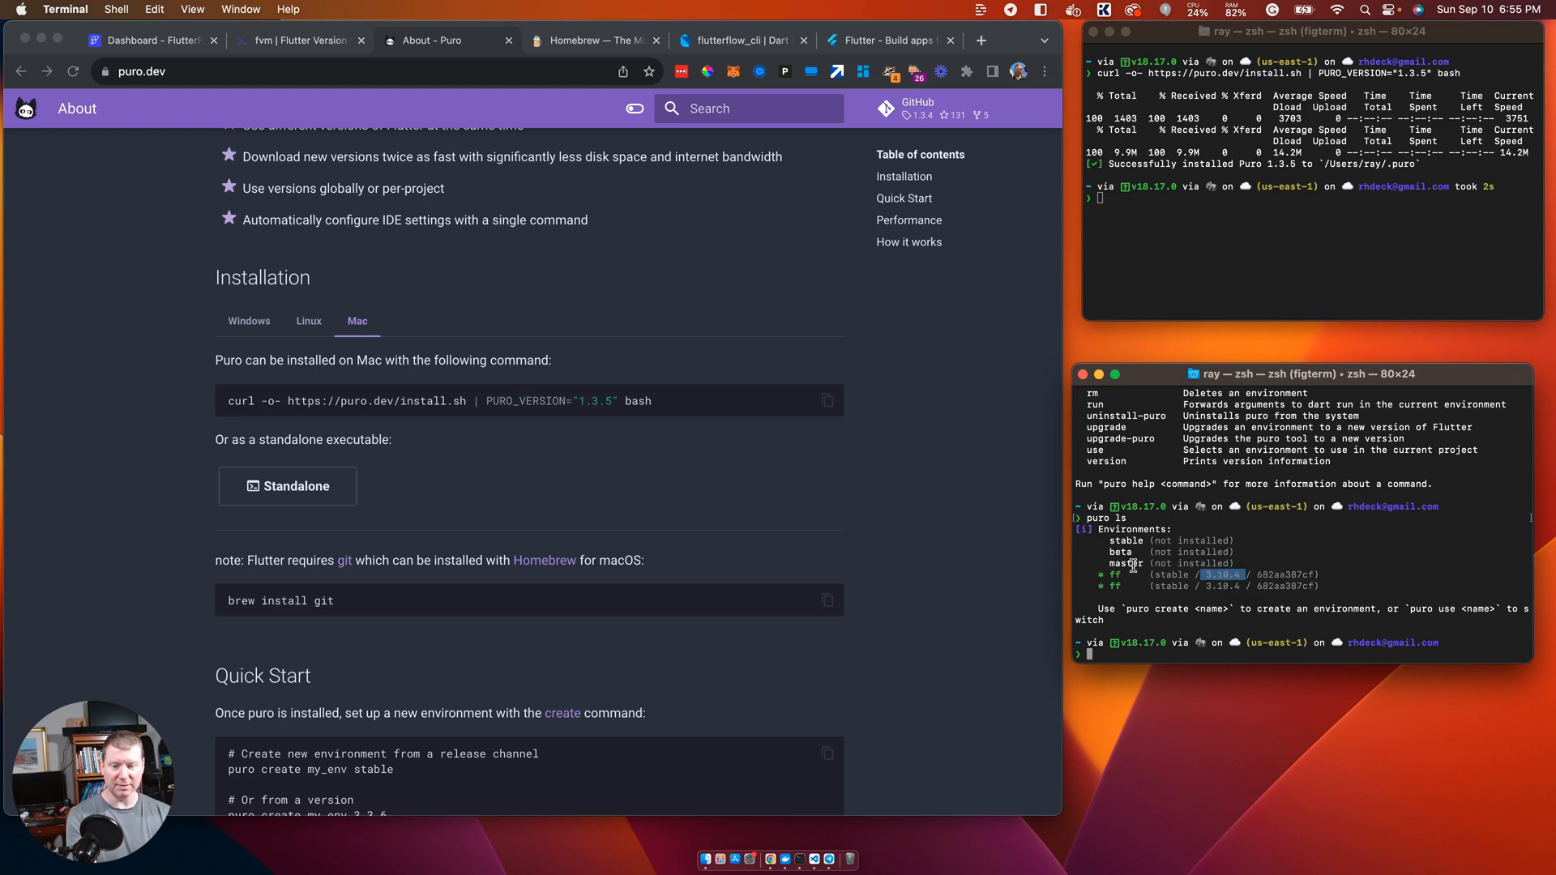
Step: Following the Quick Start section on the Puro page, try to create an environment named flutterflow with Flutter version 3.10.4
{"action": "scroll", "coordinate": [719, 646], "scroll_direction": "down", "scroll_amount": 4}
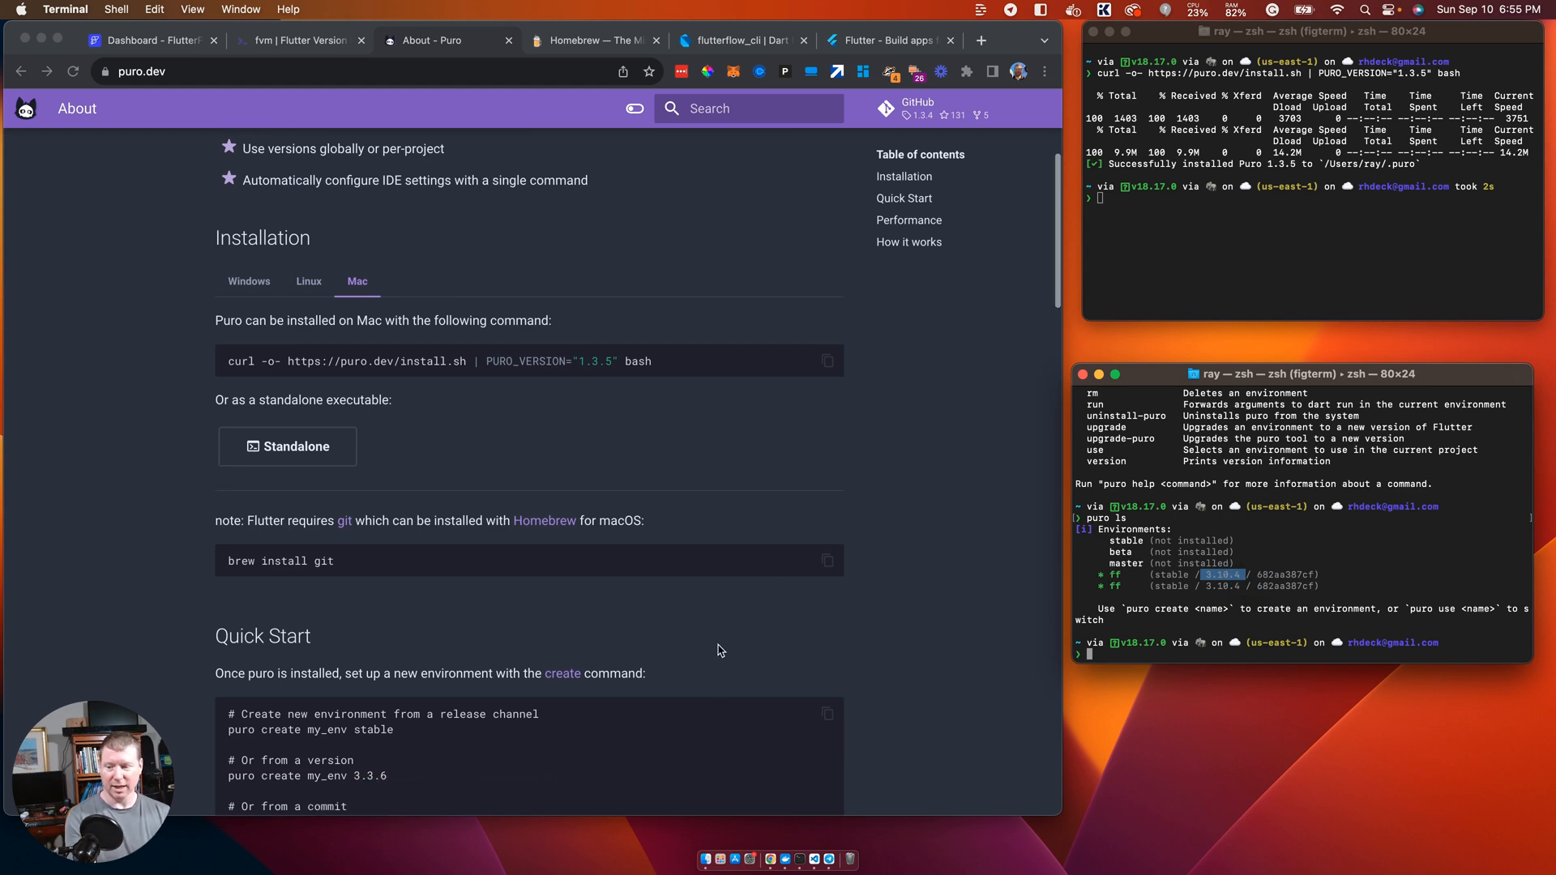
{"action": "scroll", "coordinate": [718, 650], "scroll_direction": "down", "scroll_amount": 3}
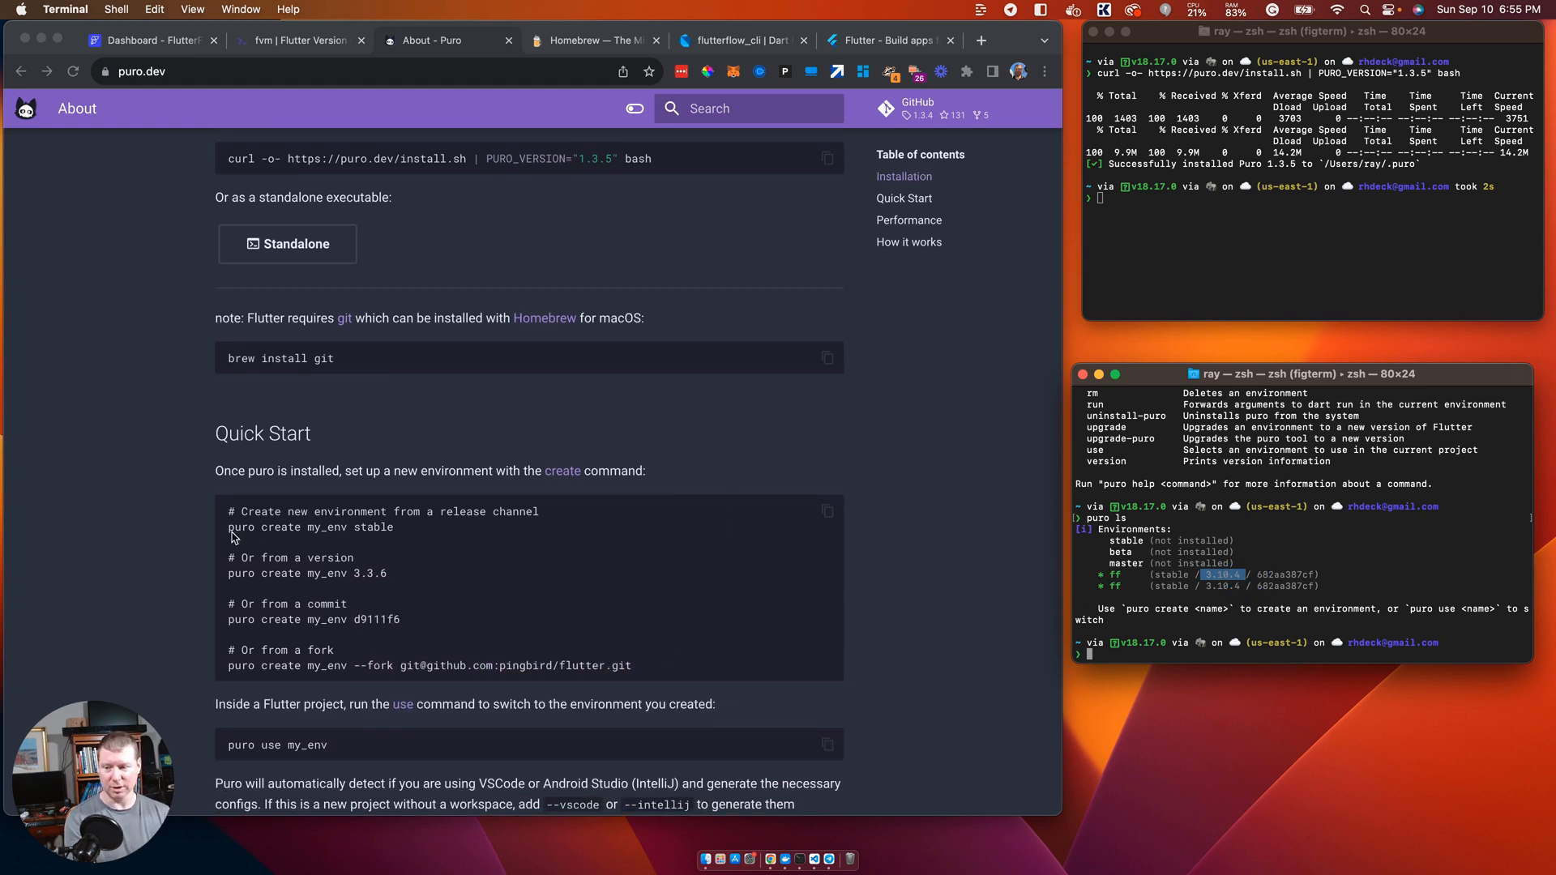
{"action": "left_click", "coordinate": [1333, 620]}
{"action": "type", "text": "puto ctr"}
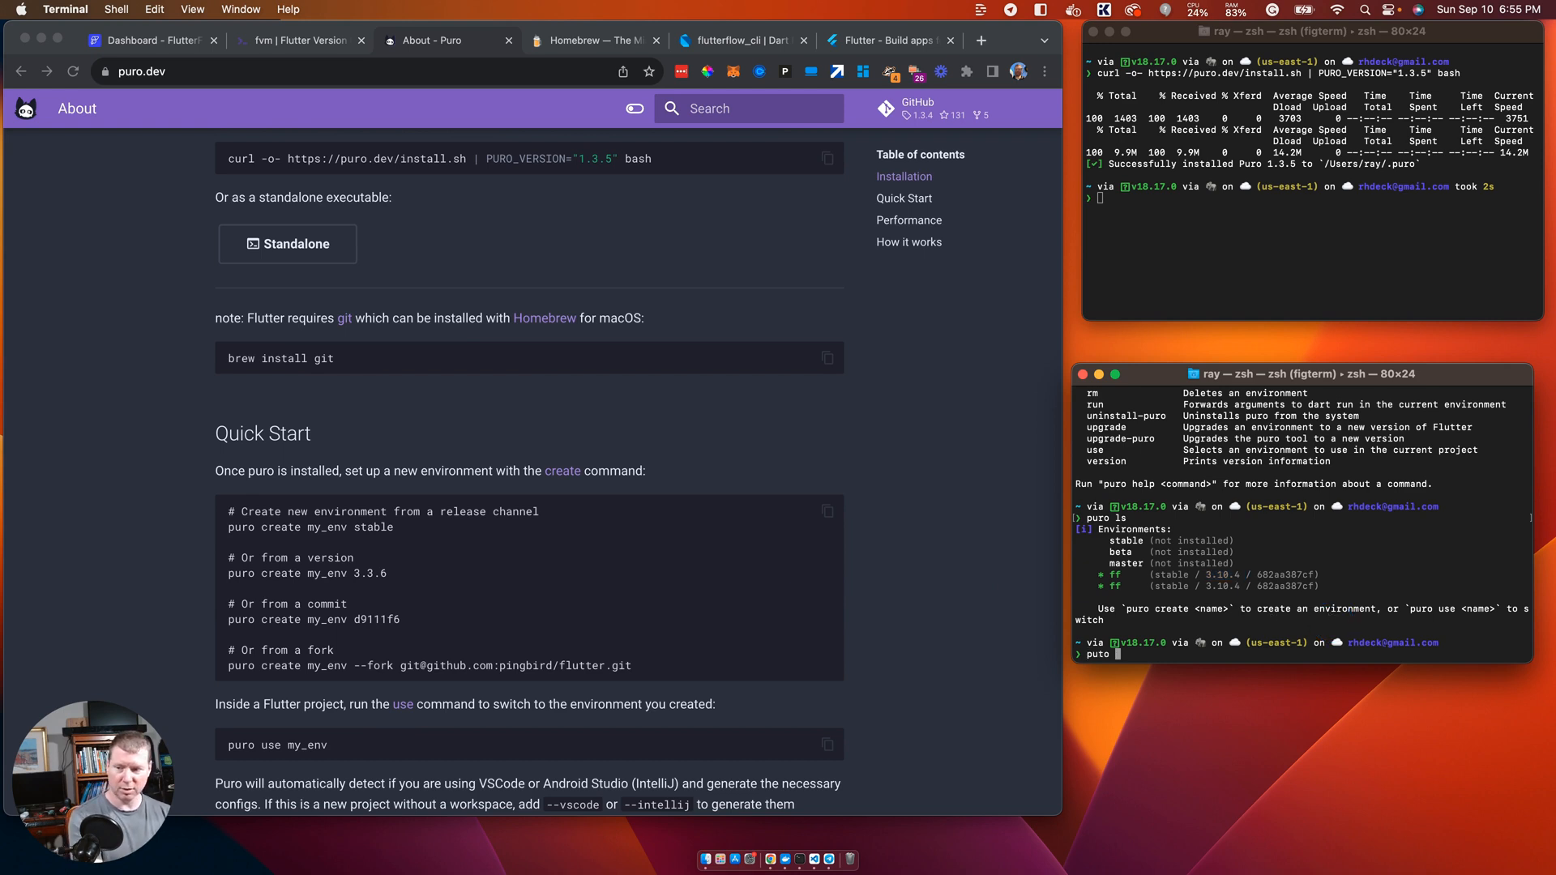
{"action": "key", "text": "BackSpace"}
{"action": "key", "text": "BackSpace"}
{"action": "key", "text": "BackSpace"}
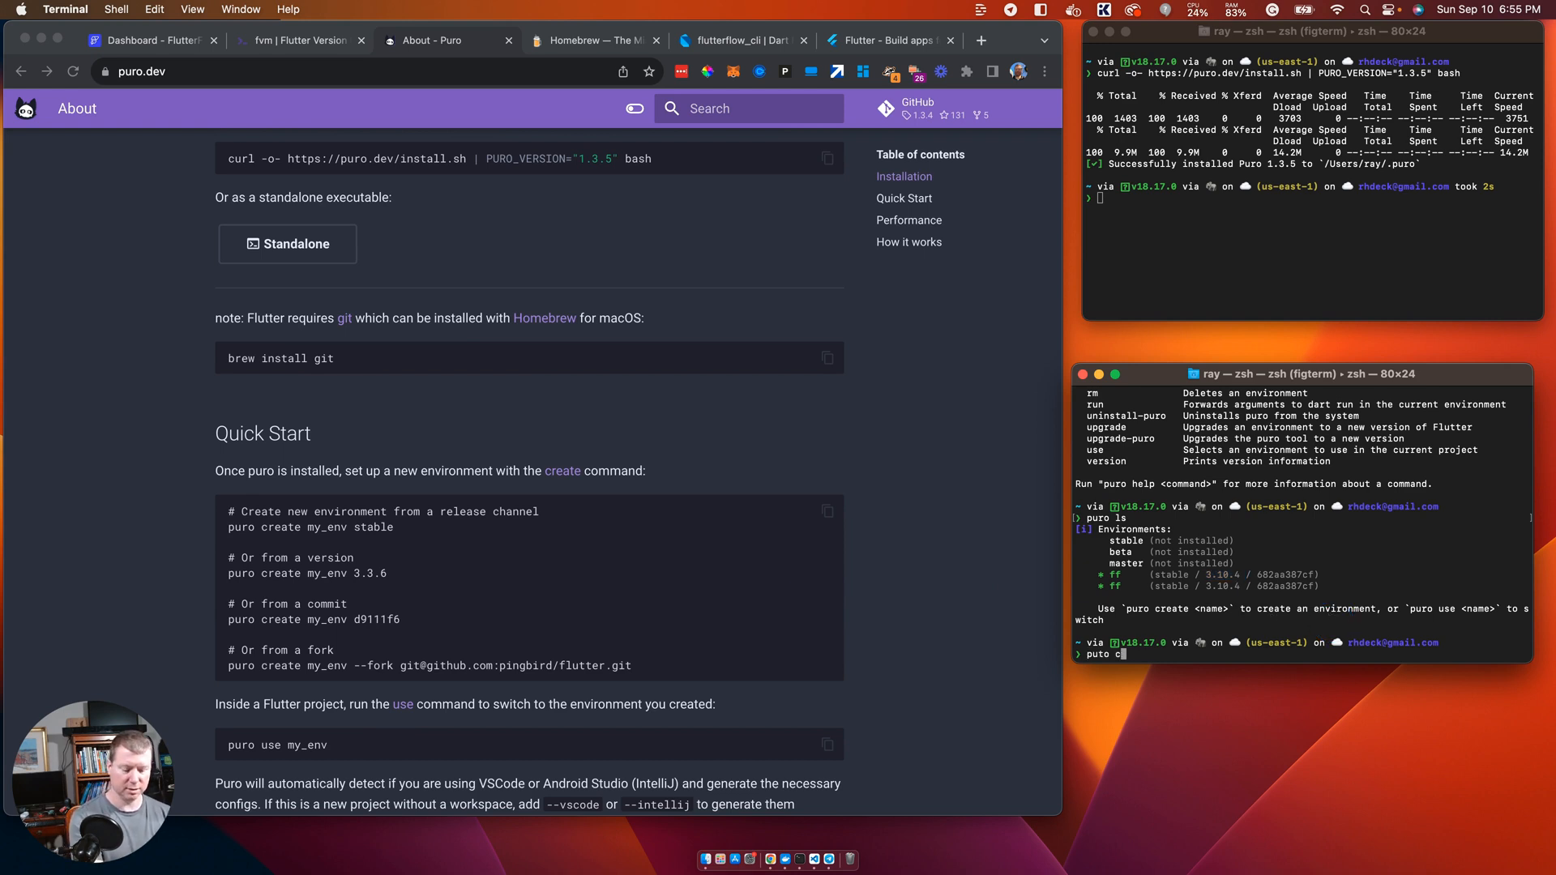
{"action": "type", "text": "create ff "}
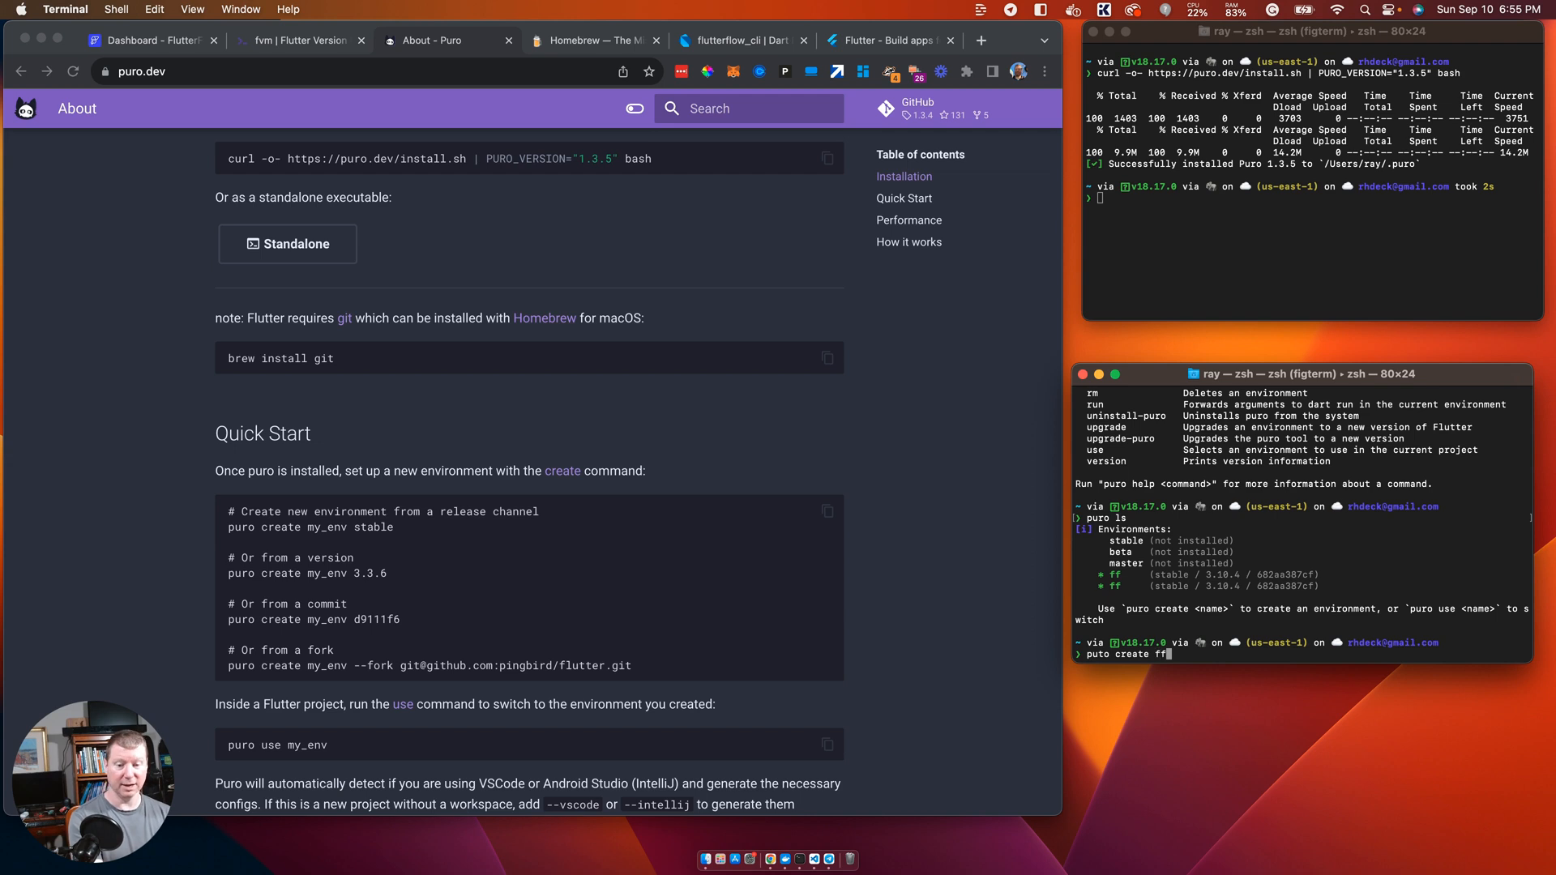
{"action": "type", "text": "3.10.4"}
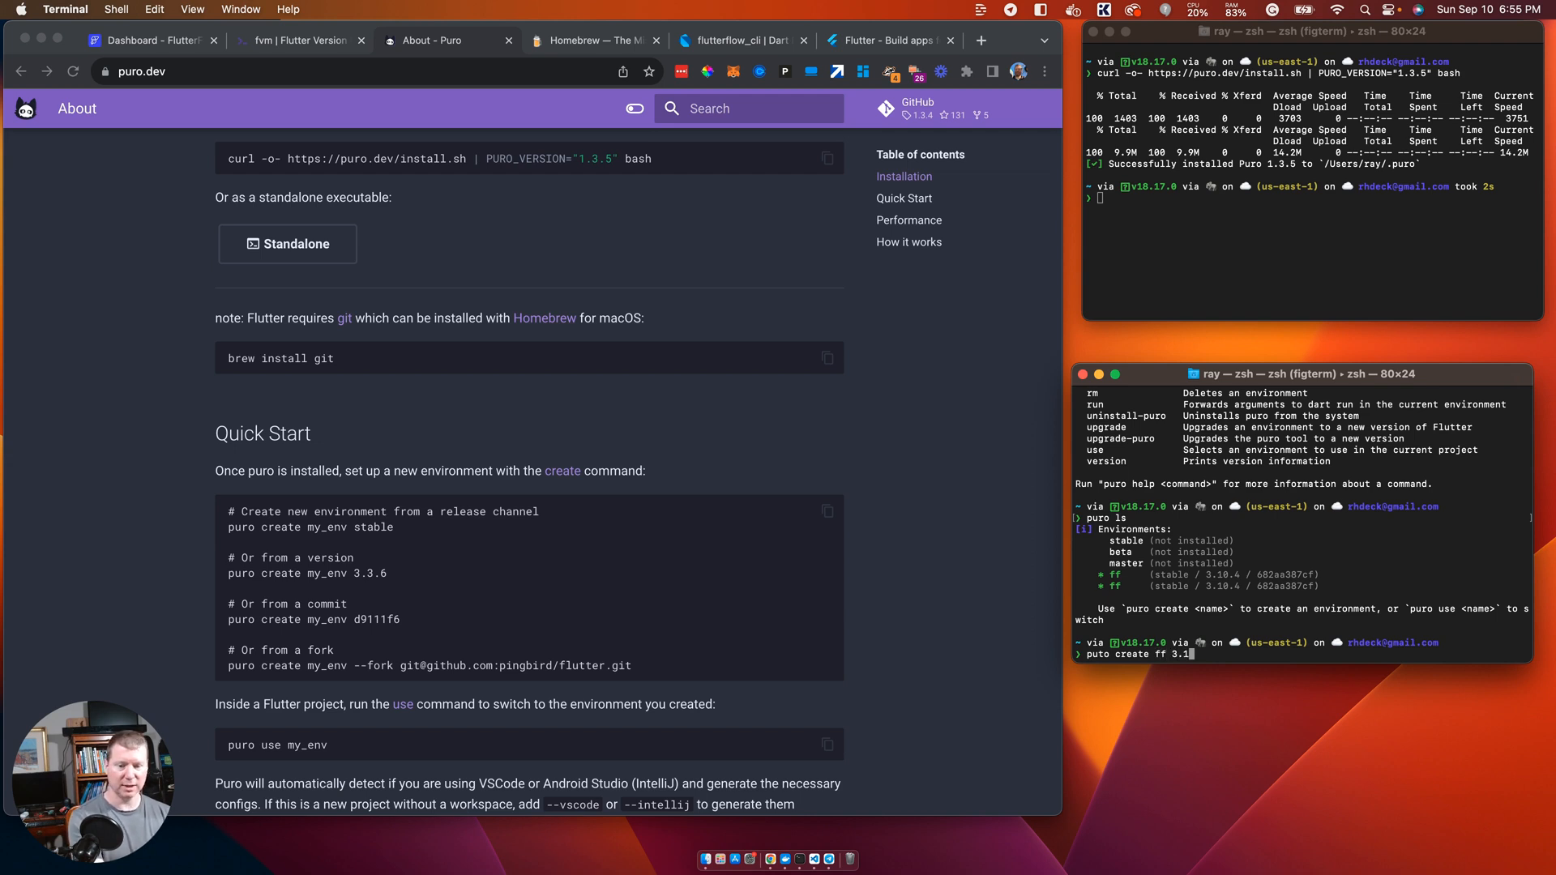
{"action": "key", "text": "Left"}
{"action": "key", "text": "Left"}
{"action": "key", "text": "Left"}
{"action": "key", "text": "Left"}
{"action": "key", "text": "Left"}
{"action": "key", "text": "Left"}
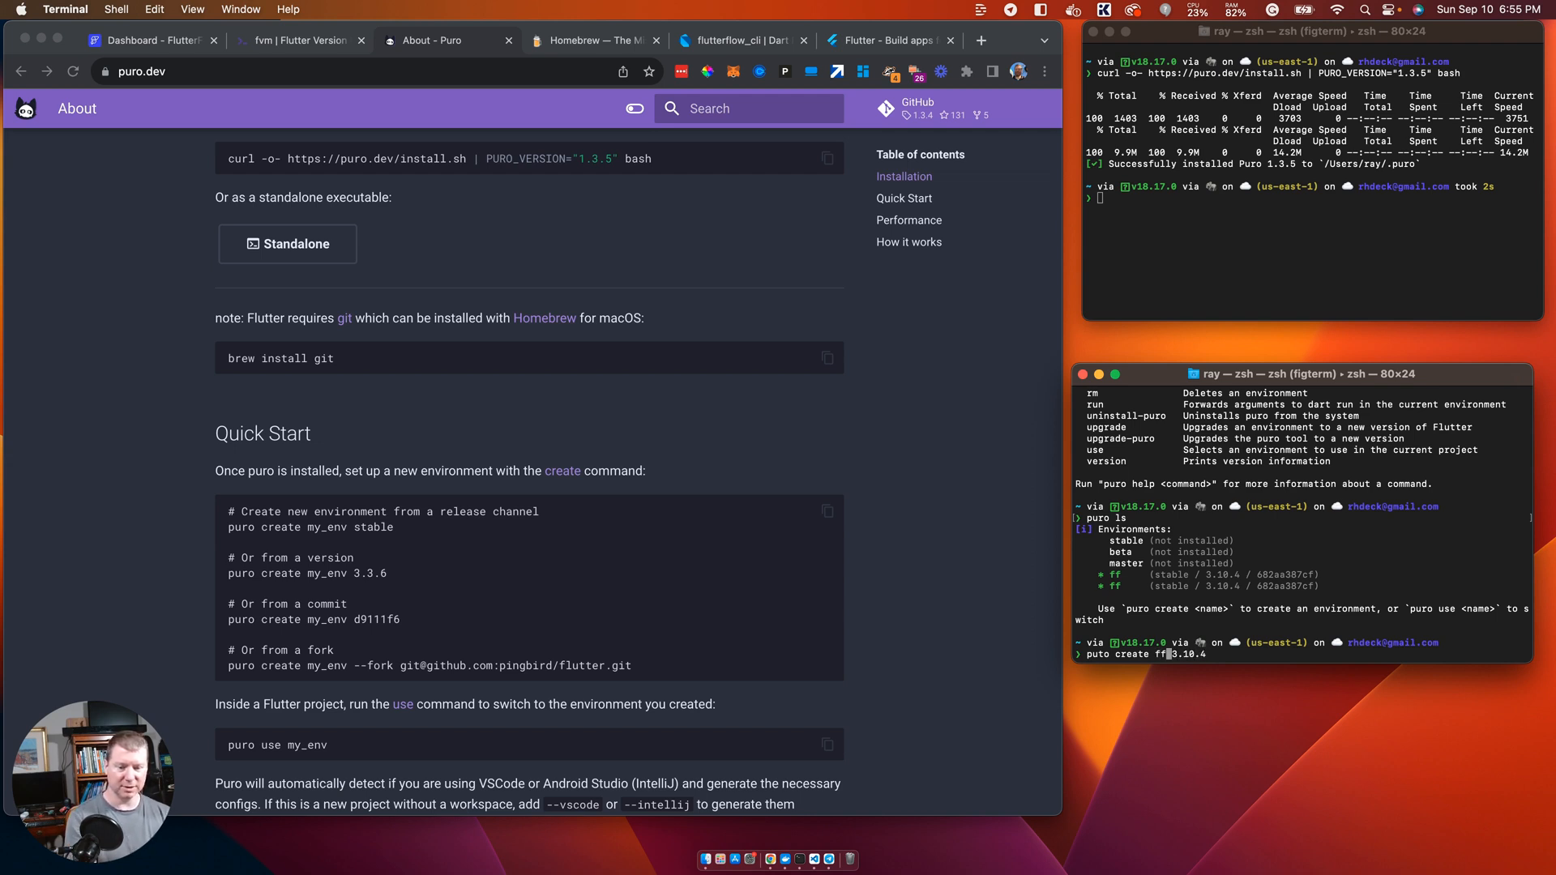
{"action": "type", "text": "lutterflow"}
{"action": "key", "text": "Return"}
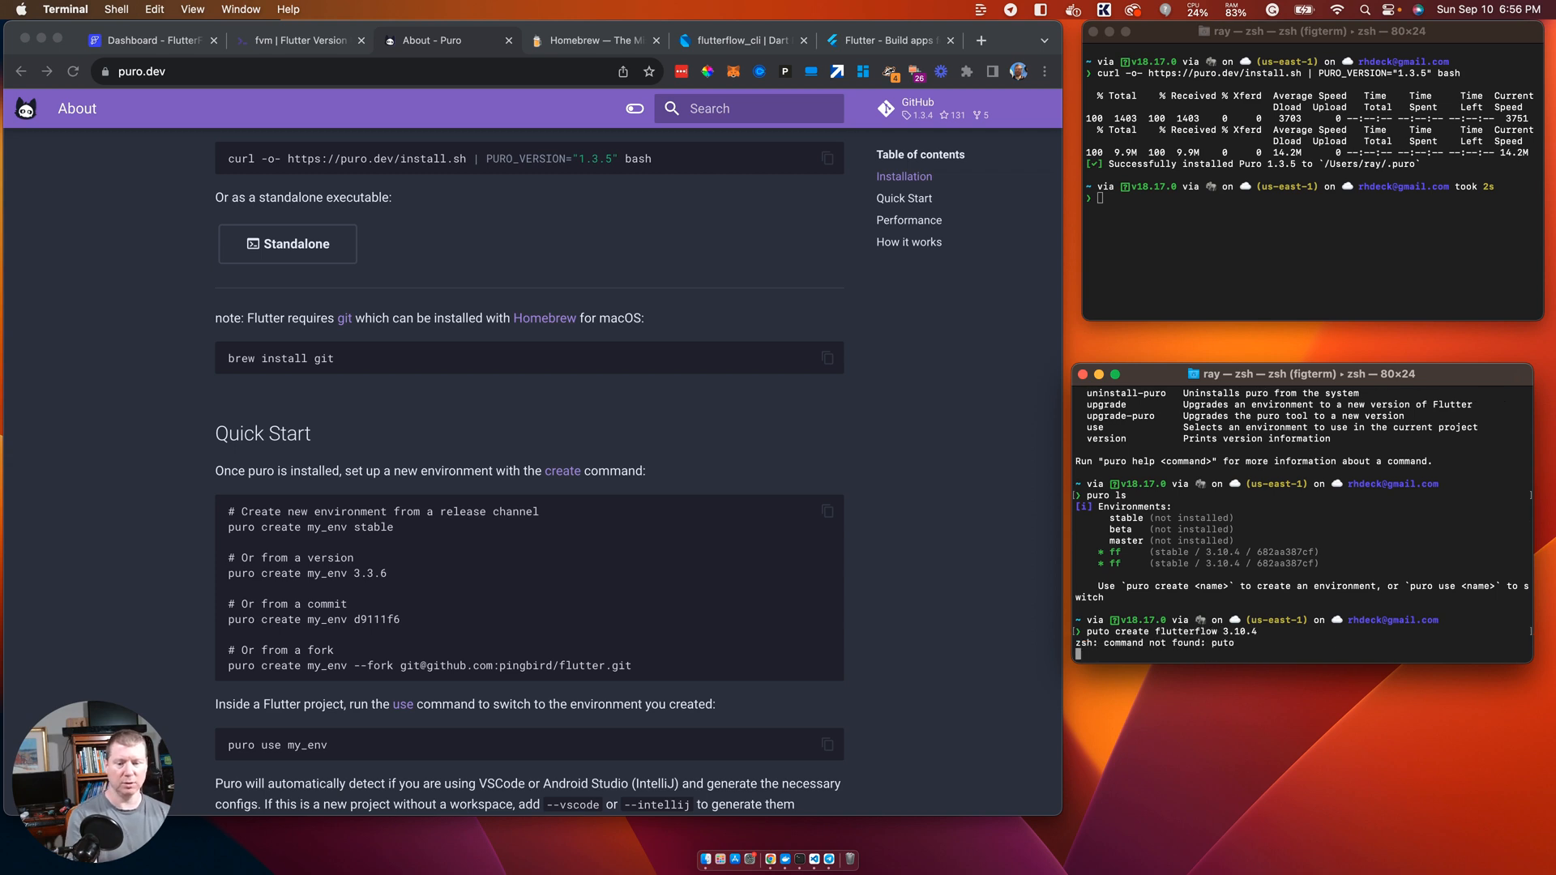
Step: Correct the misspelled puto to puro in the previous command and run puro create flutterflow 3.10.4
{"action": "key", "text": "Up"}
{"action": "key", "text": "ctrl+a"}
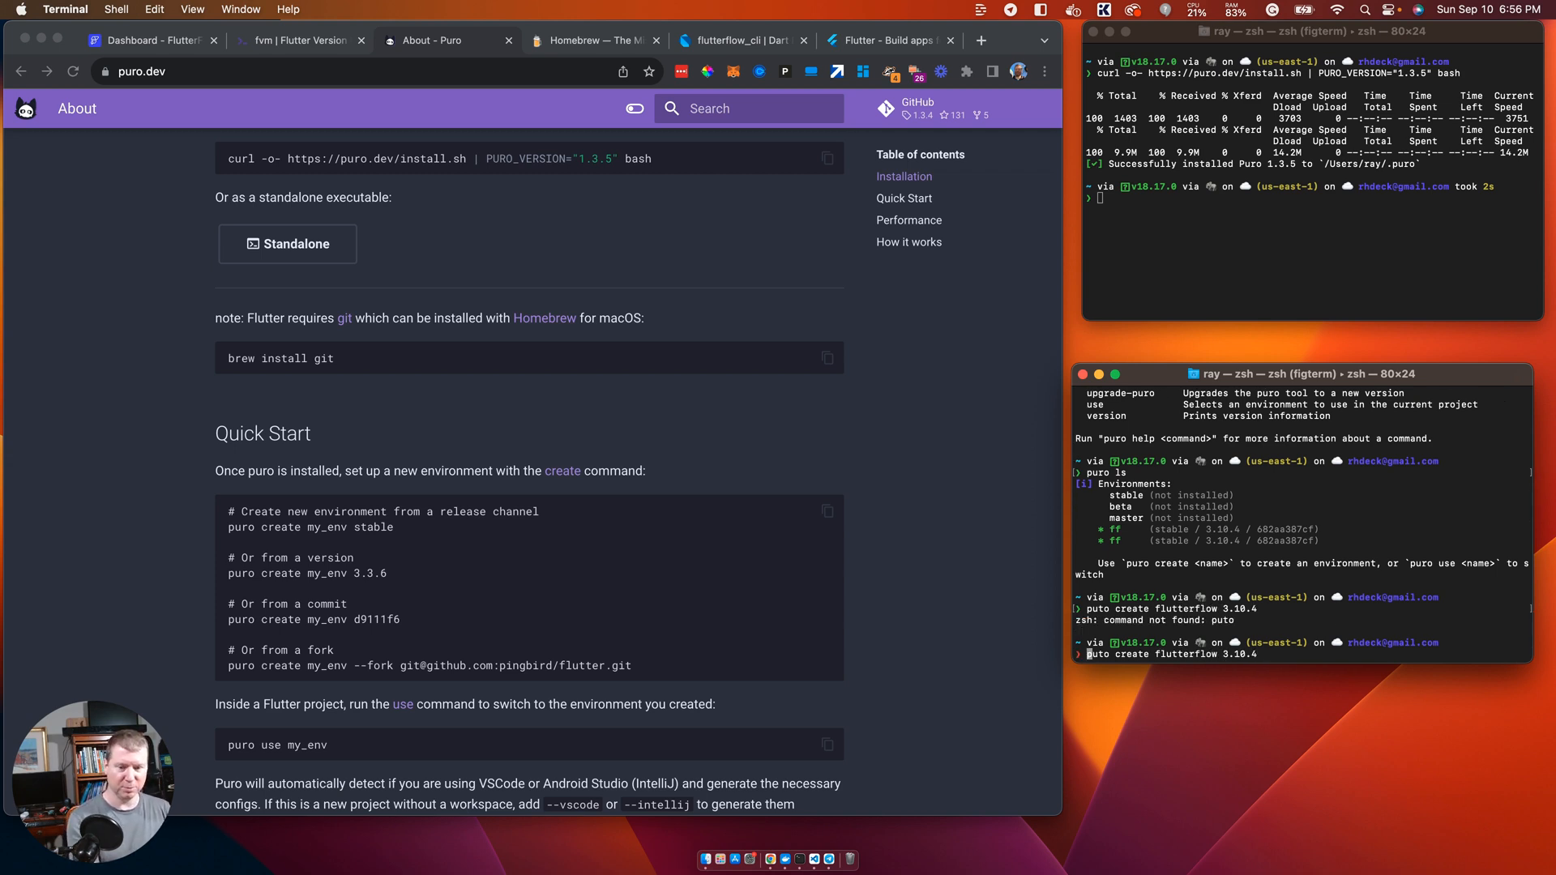
{"action": "key", "text": "Right"}
{"action": "key", "text": "Right"}
{"action": "key", "text": "Right"}
{"action": "key", "text": "BackSpace"}
{"action": "type", "text": "r"}
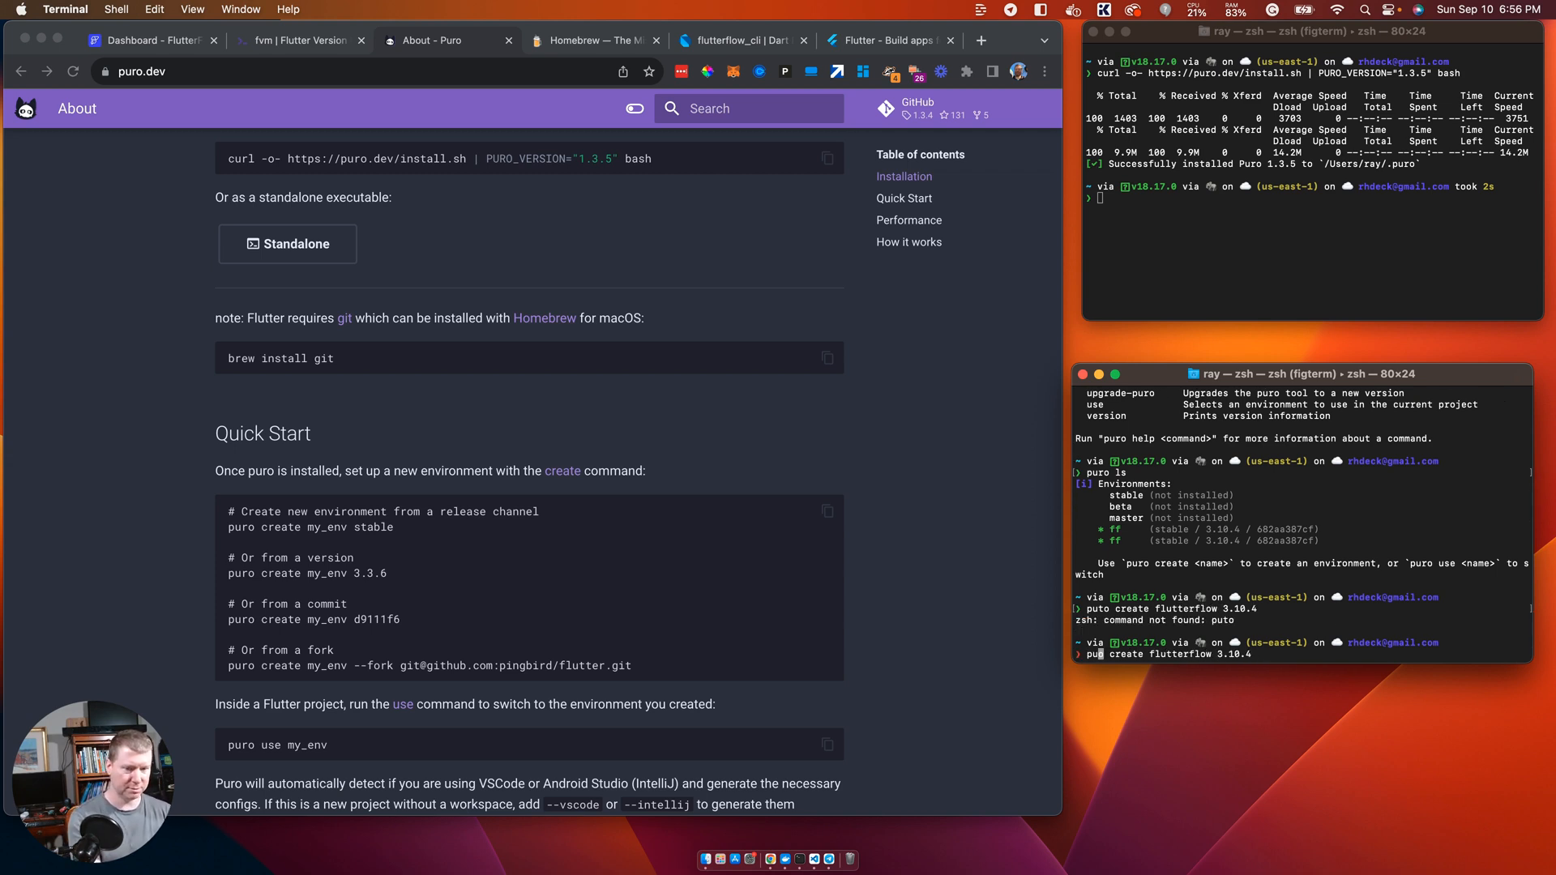
{"action": "key", "text": "Return"}
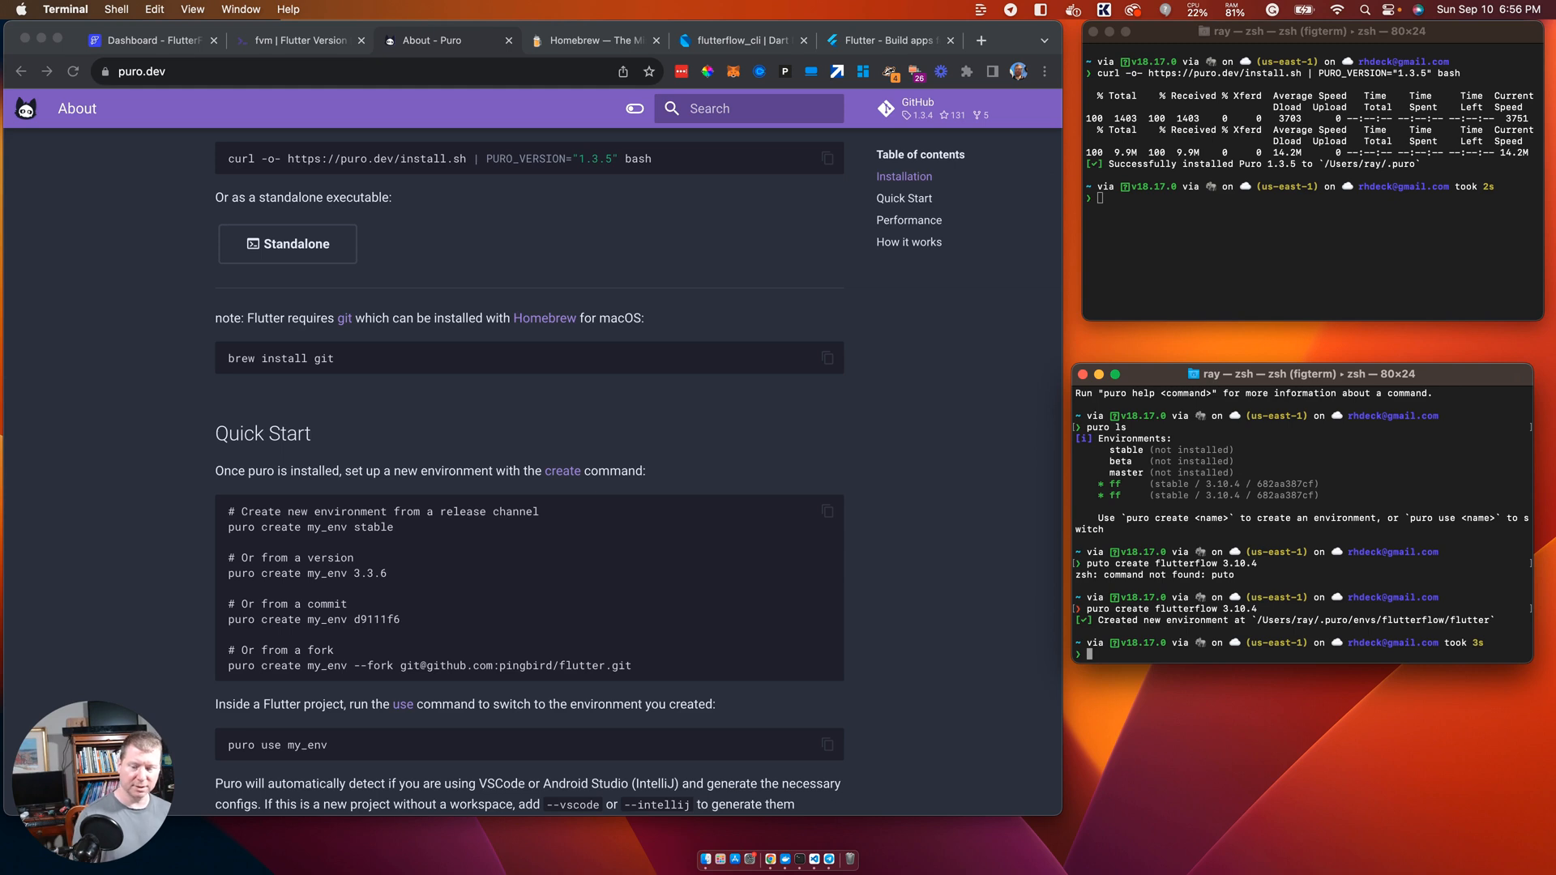
Step: Try to switch environments with puro use flutterflow, and review the use command instructions on the Puro page
{"action": "type", "text": "puro use f"}
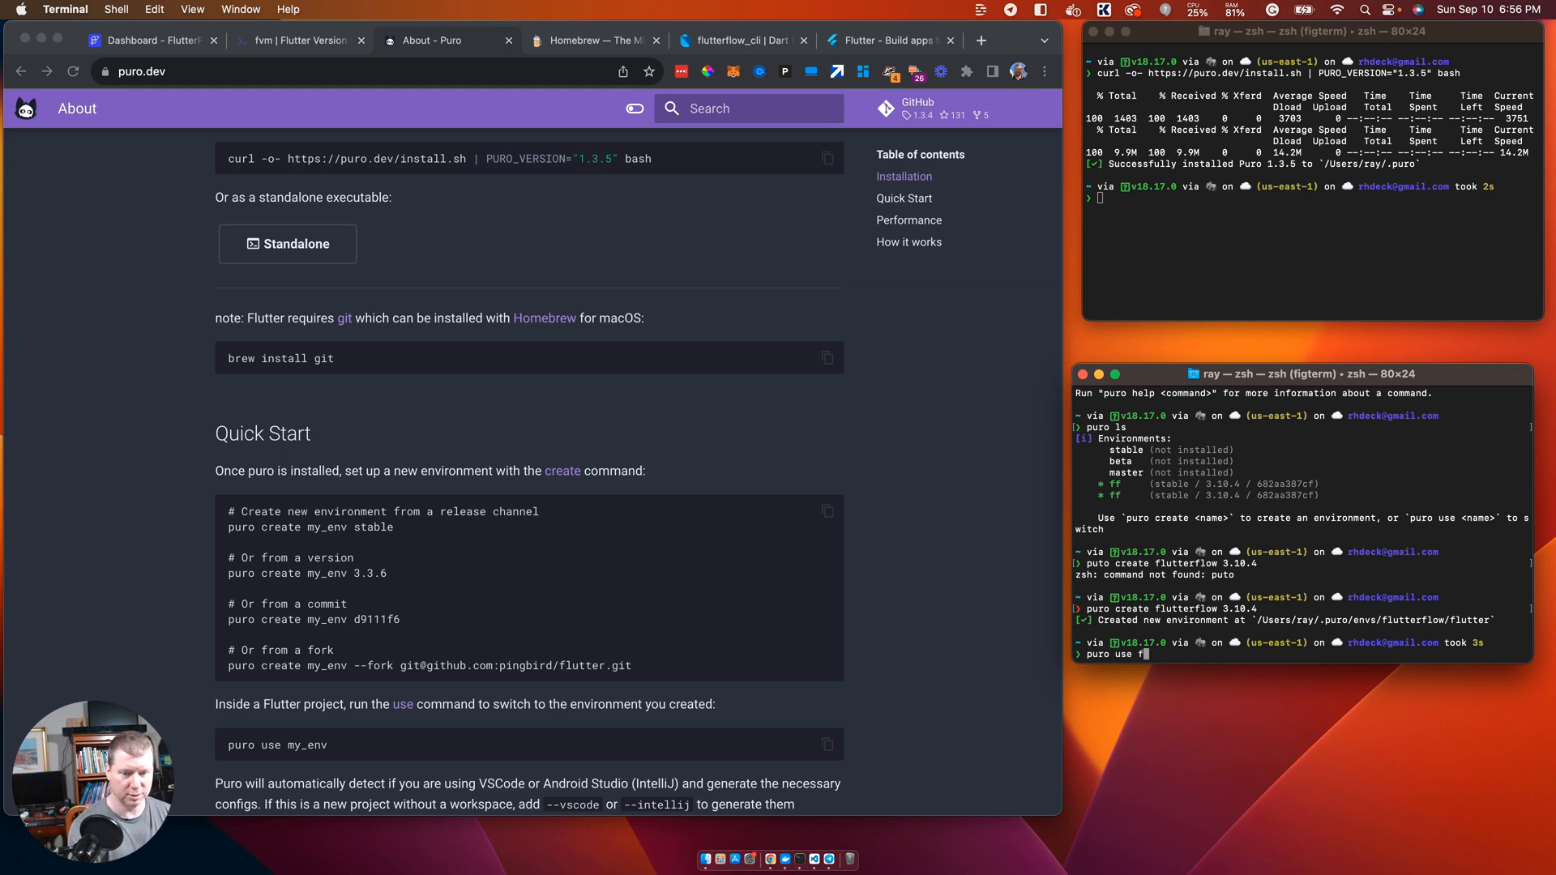
{"action": "type", "text": "outterflow"}
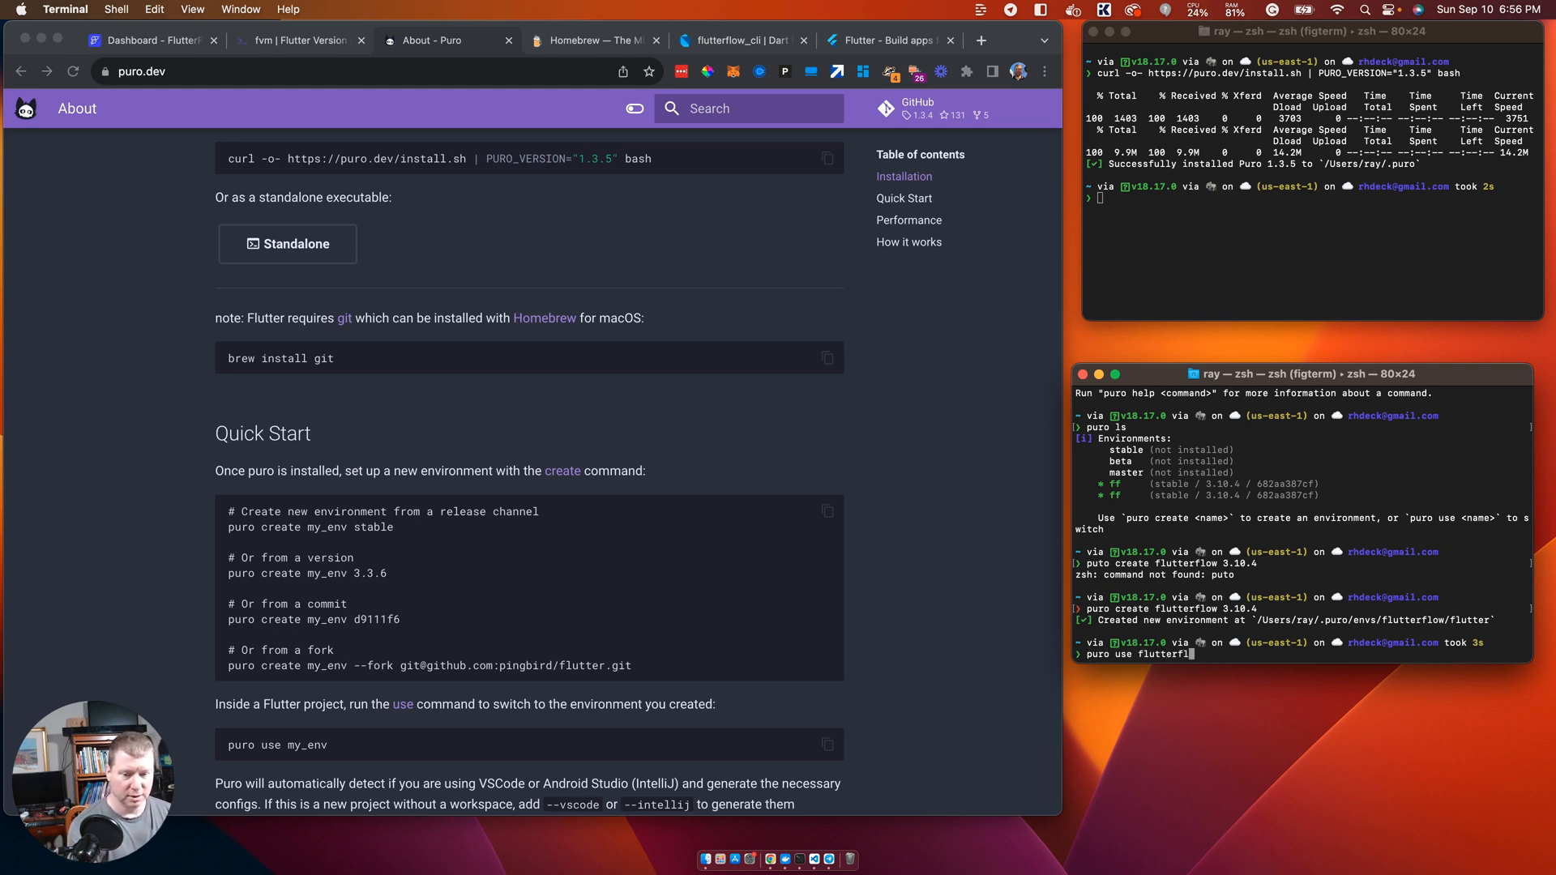
{"action": "key", "text": "Return"}
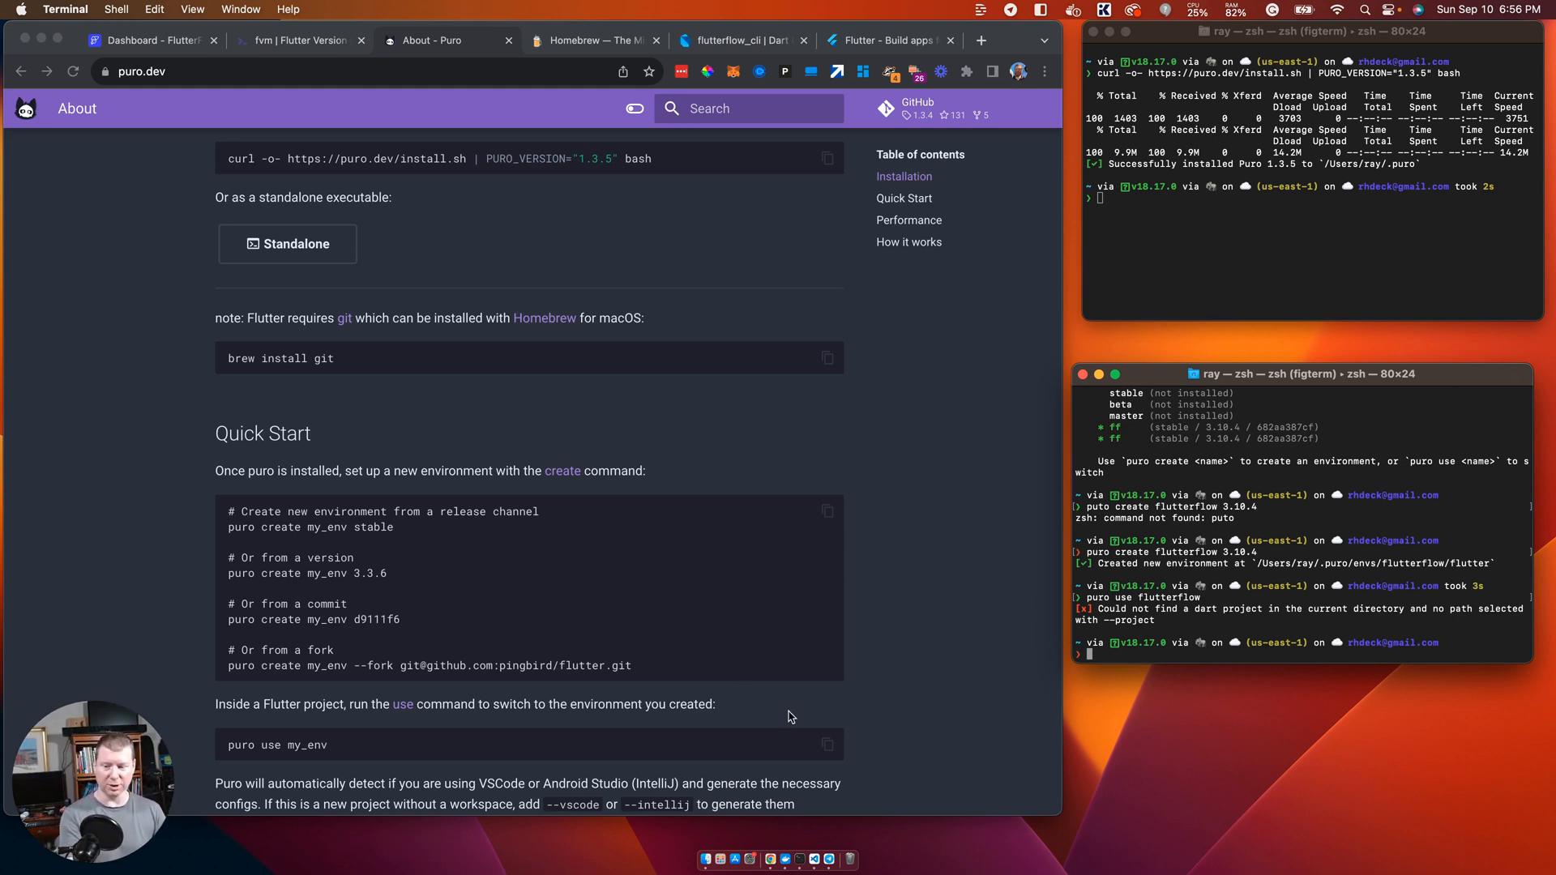
{"action": "left_click", "coordinate": [219, 711]}
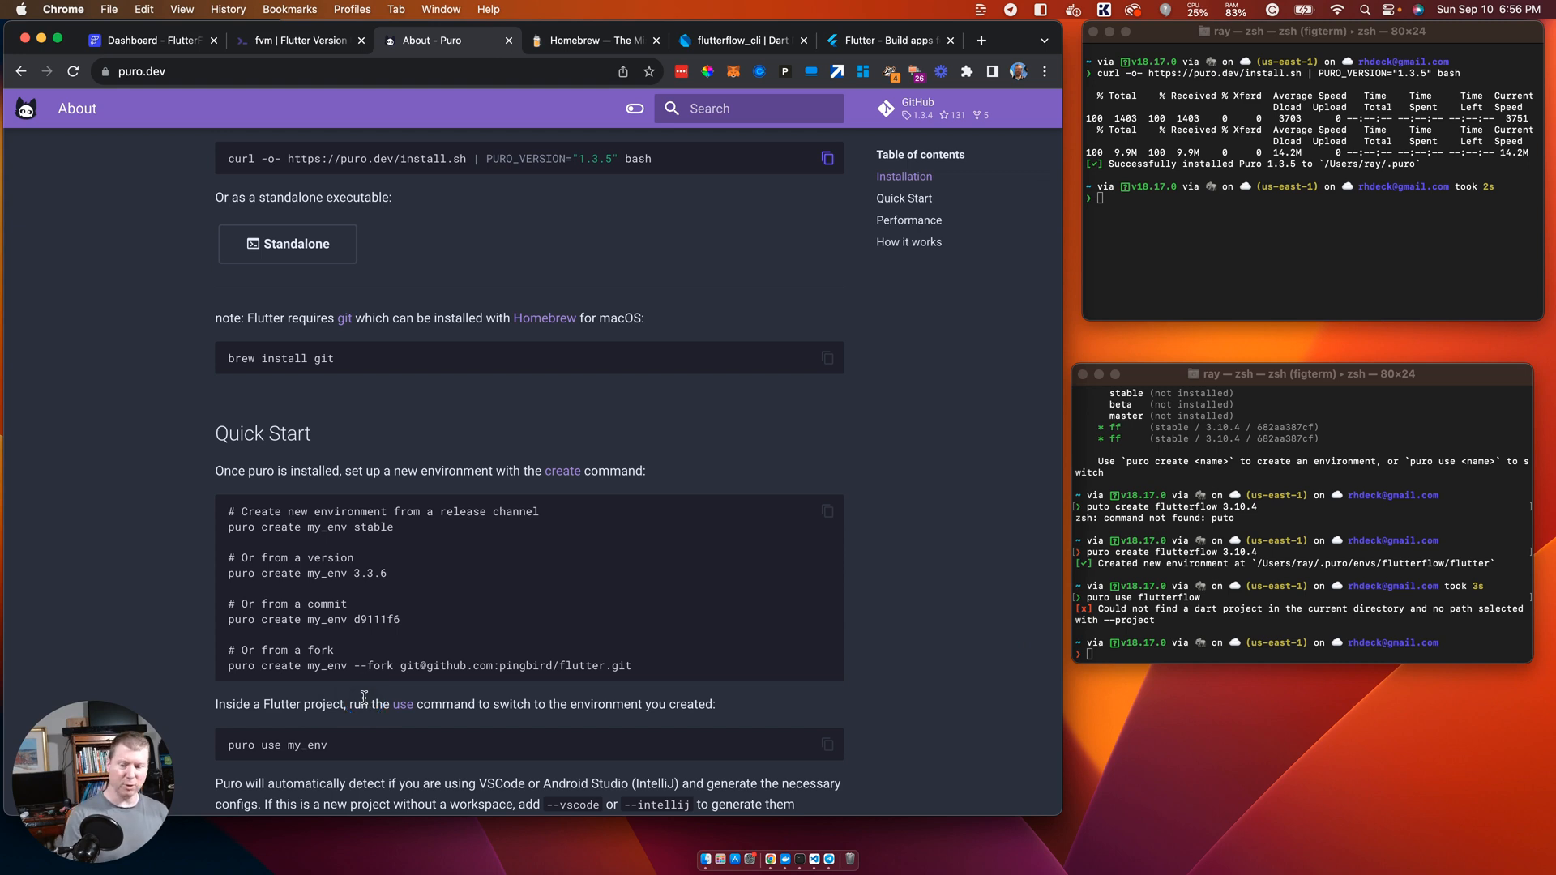
{"action": "scroll", "coordinate": [412, 717], "scroll_direction": "down", "scroll_amount": 2}
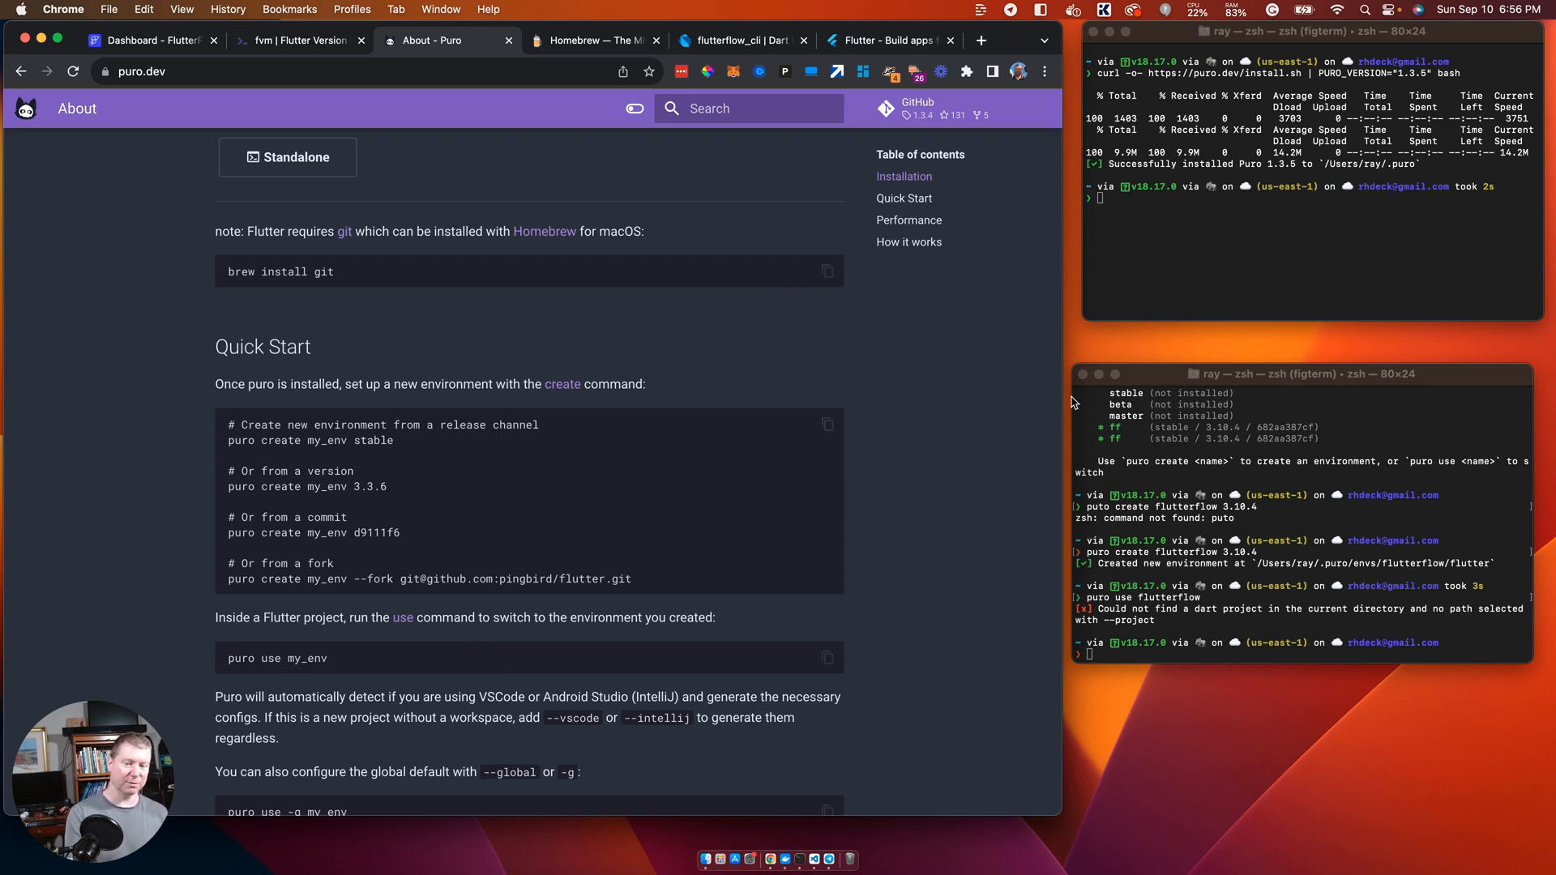
Step: Copy the installation command from the flutterflow_cli package page and run dart pub global activate flutterflow_cli in the Terminal
{"action": "left_click", "coordinate": [758, 45]}
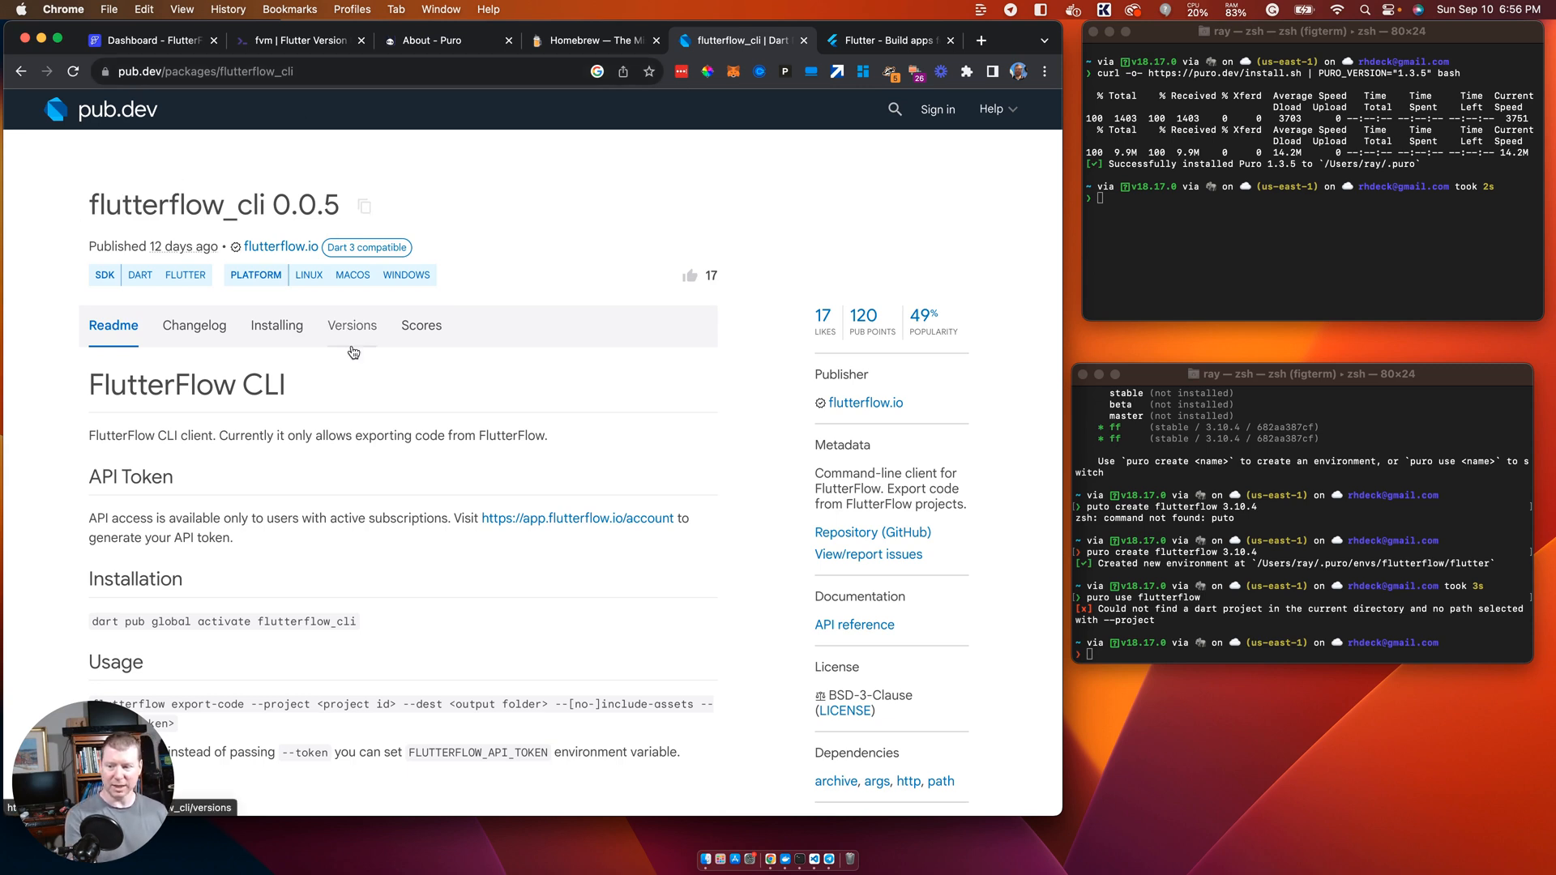
{"action": "scroll", "coordinate": [324, 356], "scroll_direction": "down", "scroll_amount": 2}
{"action": "left_click_drag", "start_coordinate": [91, 549], "coordinate": [386, 559]}
{"action": "key", "text": "super+c"}
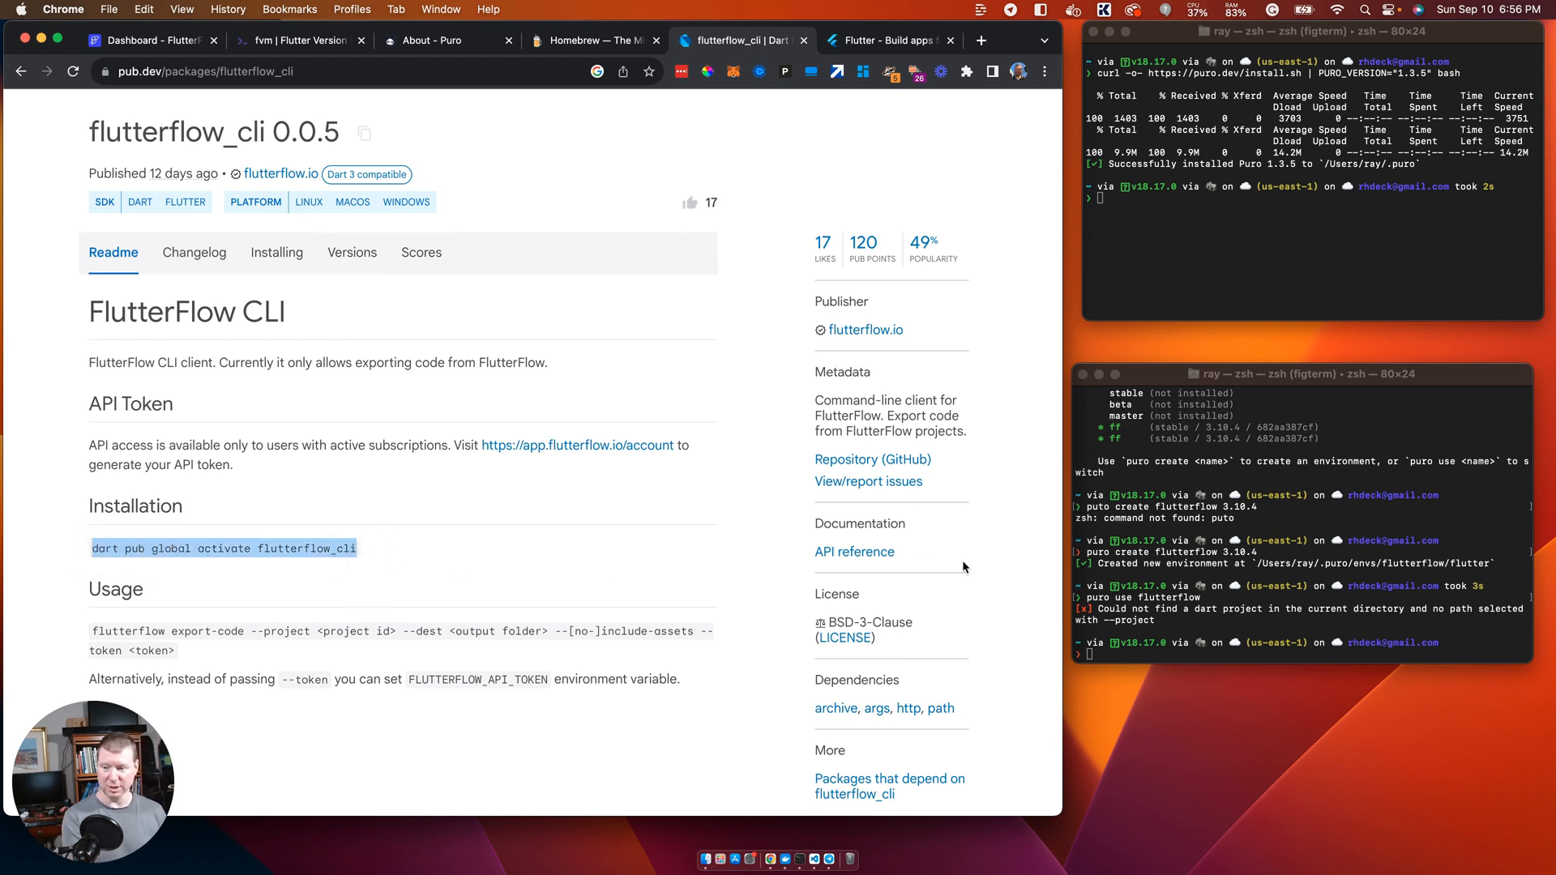
{"action": "left_click", "coordinate": [1168, 556]}
{"action": "key", "text": "super+v"}
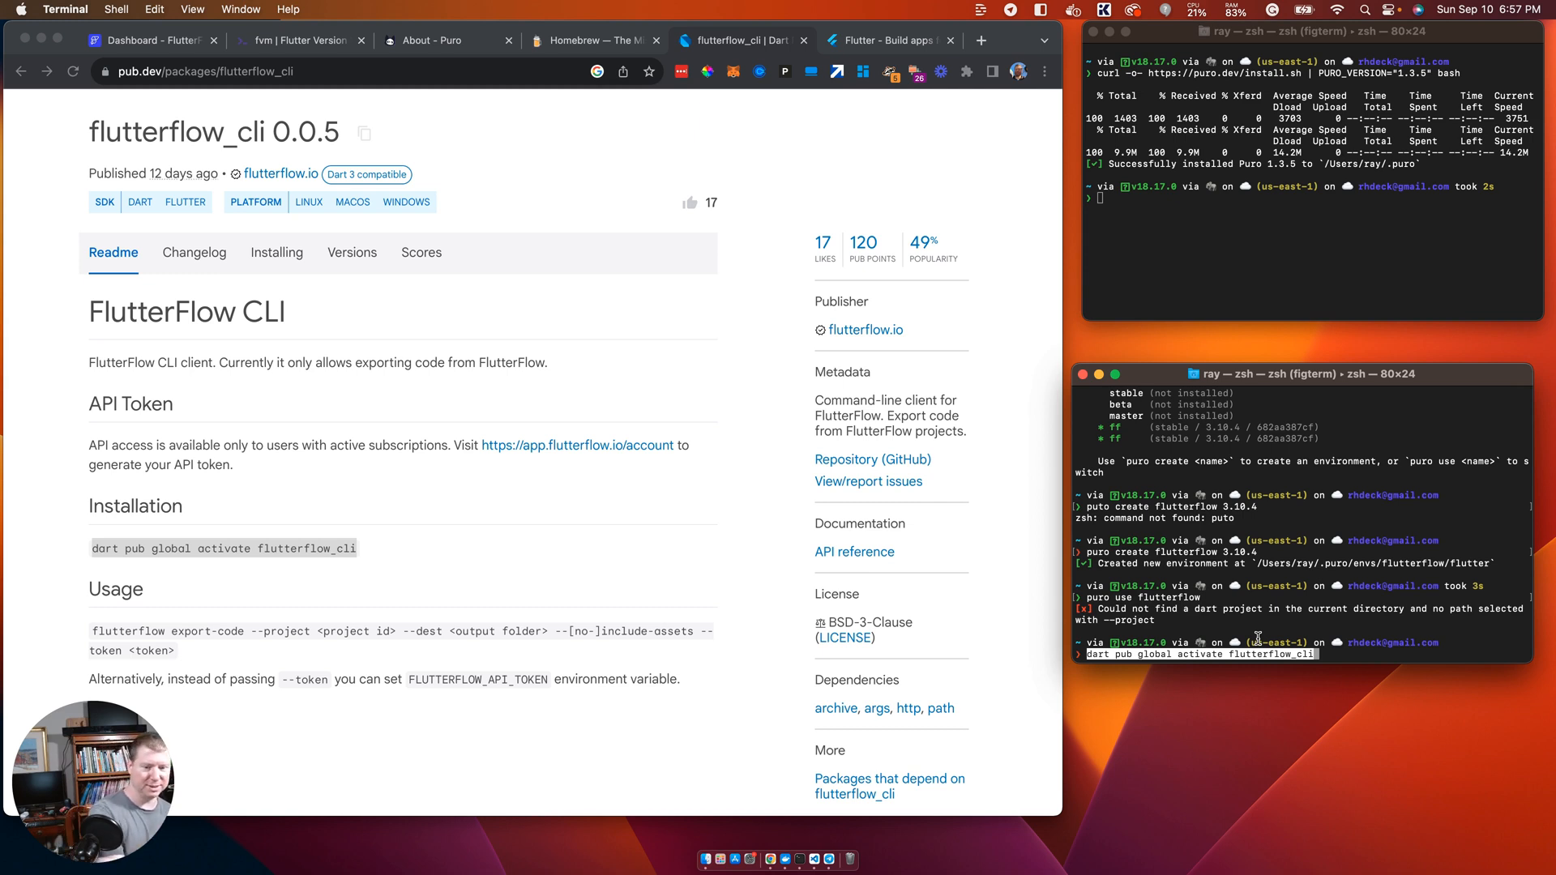
{"action": "key", "text": "Return"}
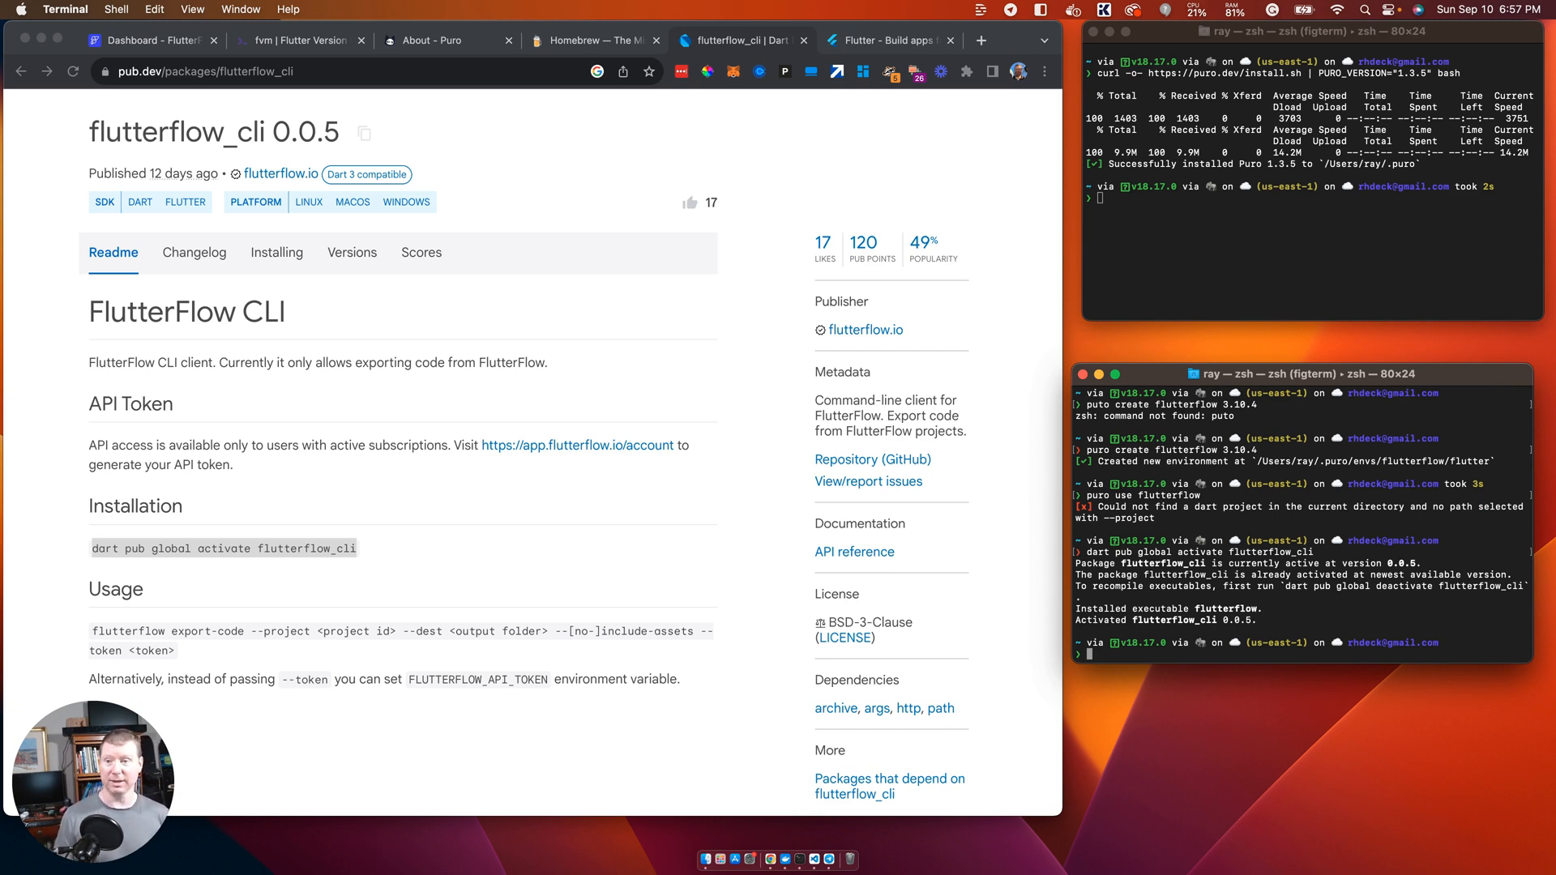
Step: Switch to the FlutterFlow project and open its developer options to view the code download choices
{"action": "left_click", "coordinate": [142, 42]}
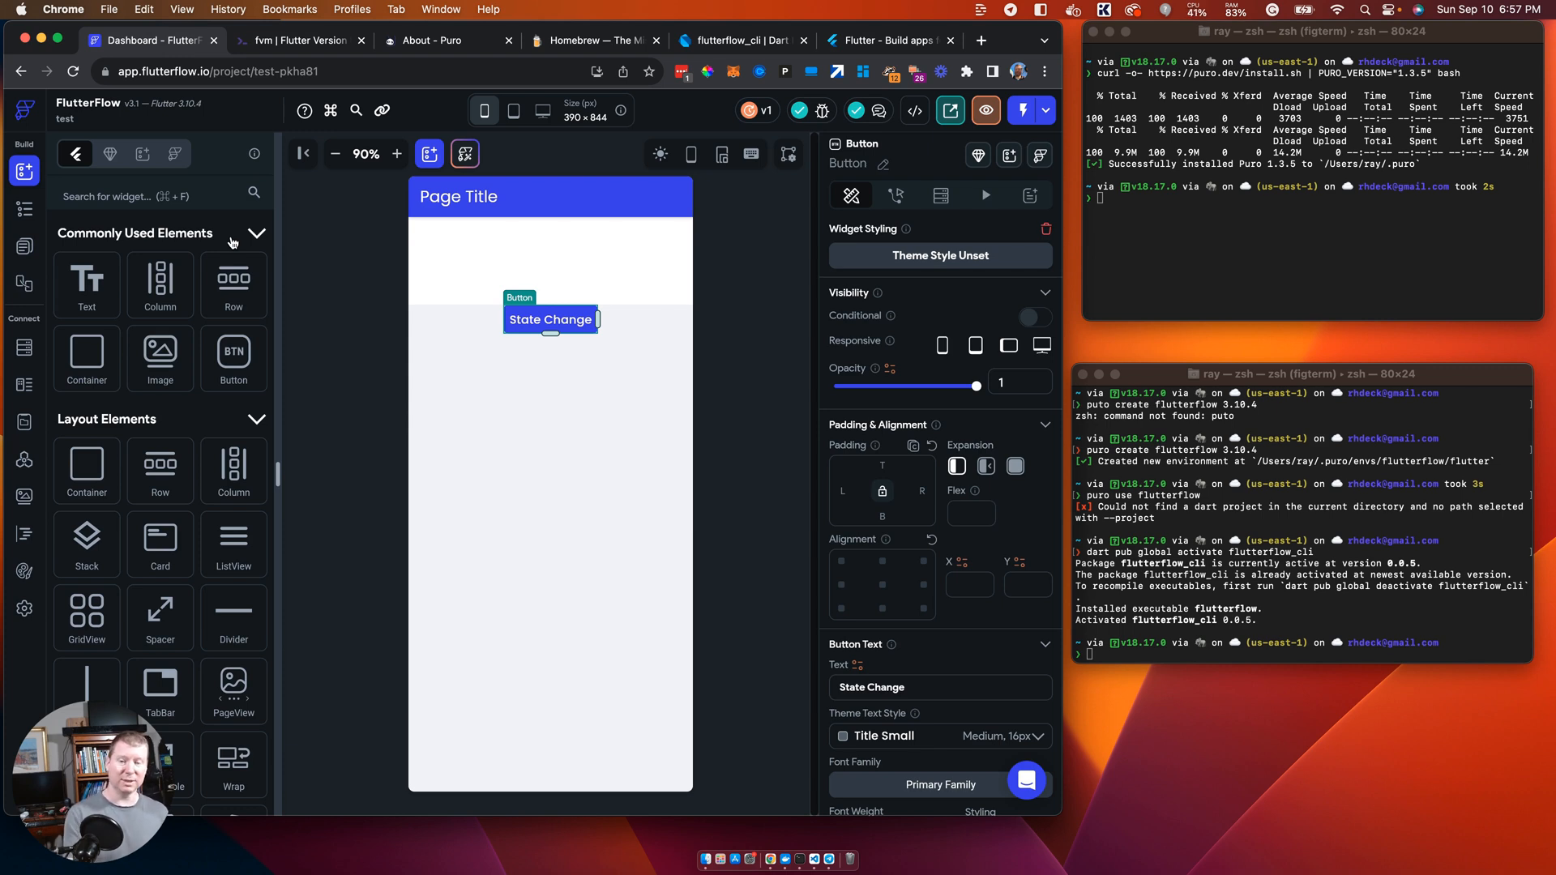
{"action": "left_click", "coordinate": [911, 114]}
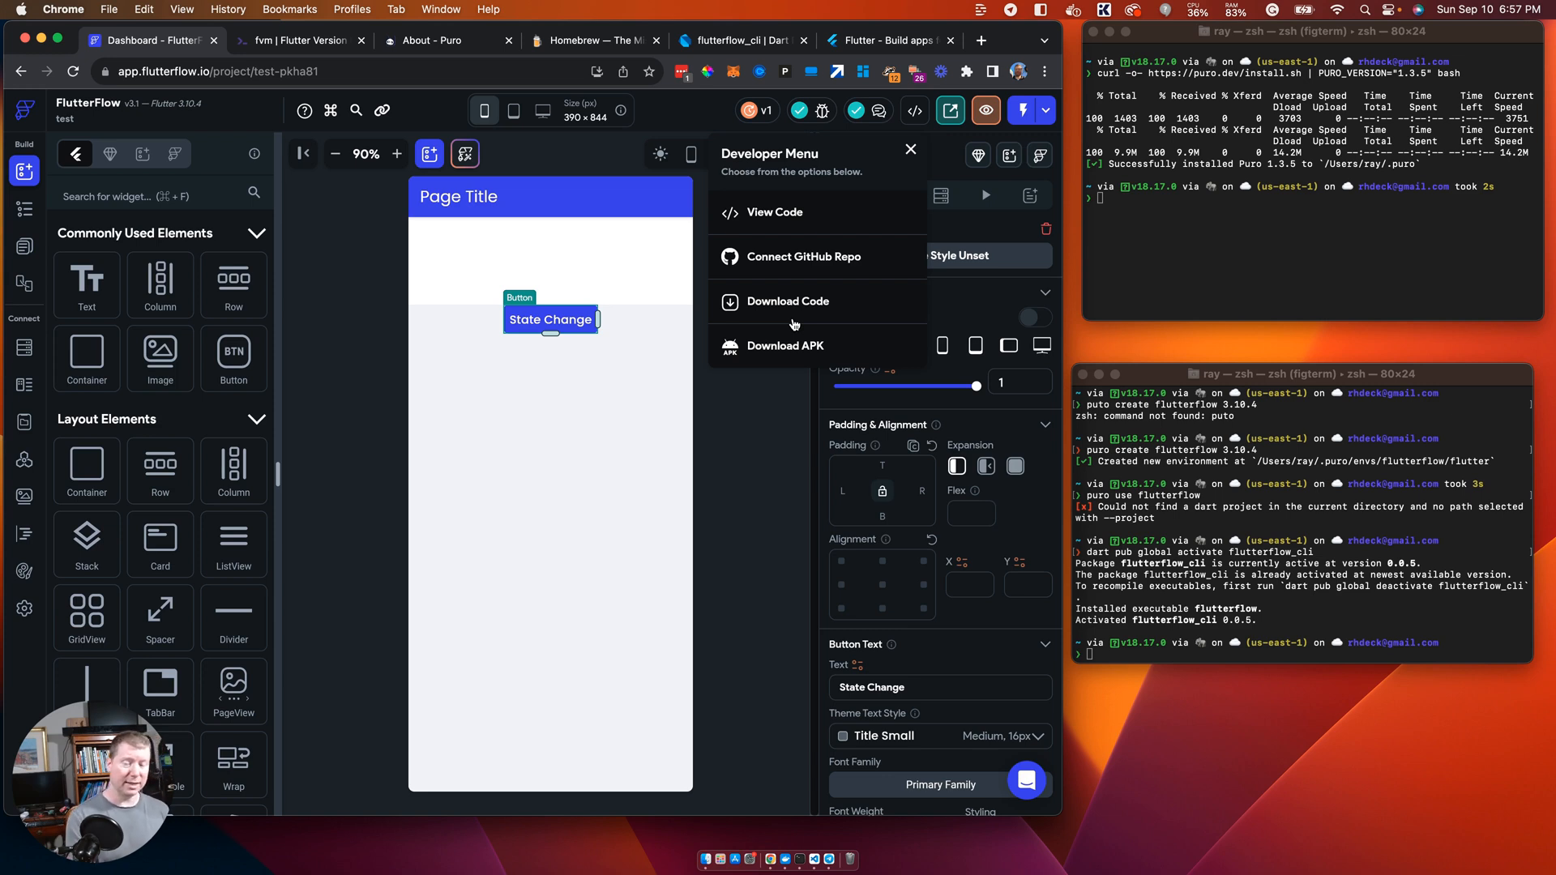
Step: Run flutterflow --help in the lower Terminal window and highlight the export-code command in the output
{"action": "left_click", "coordinate": [1164, 644]}
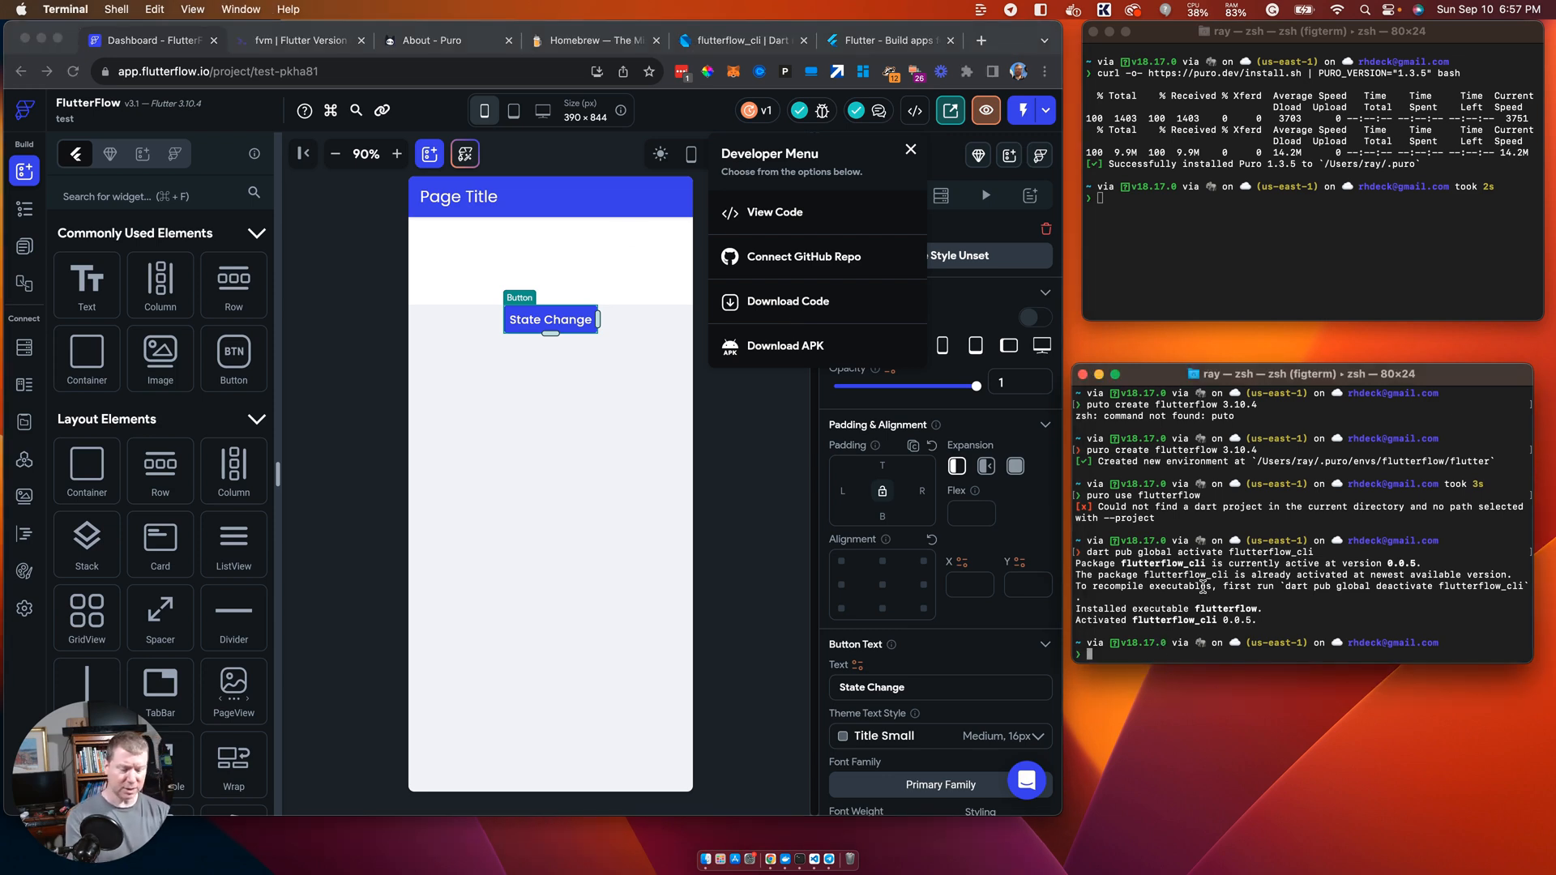
{"action": "type", "text": "flut"}
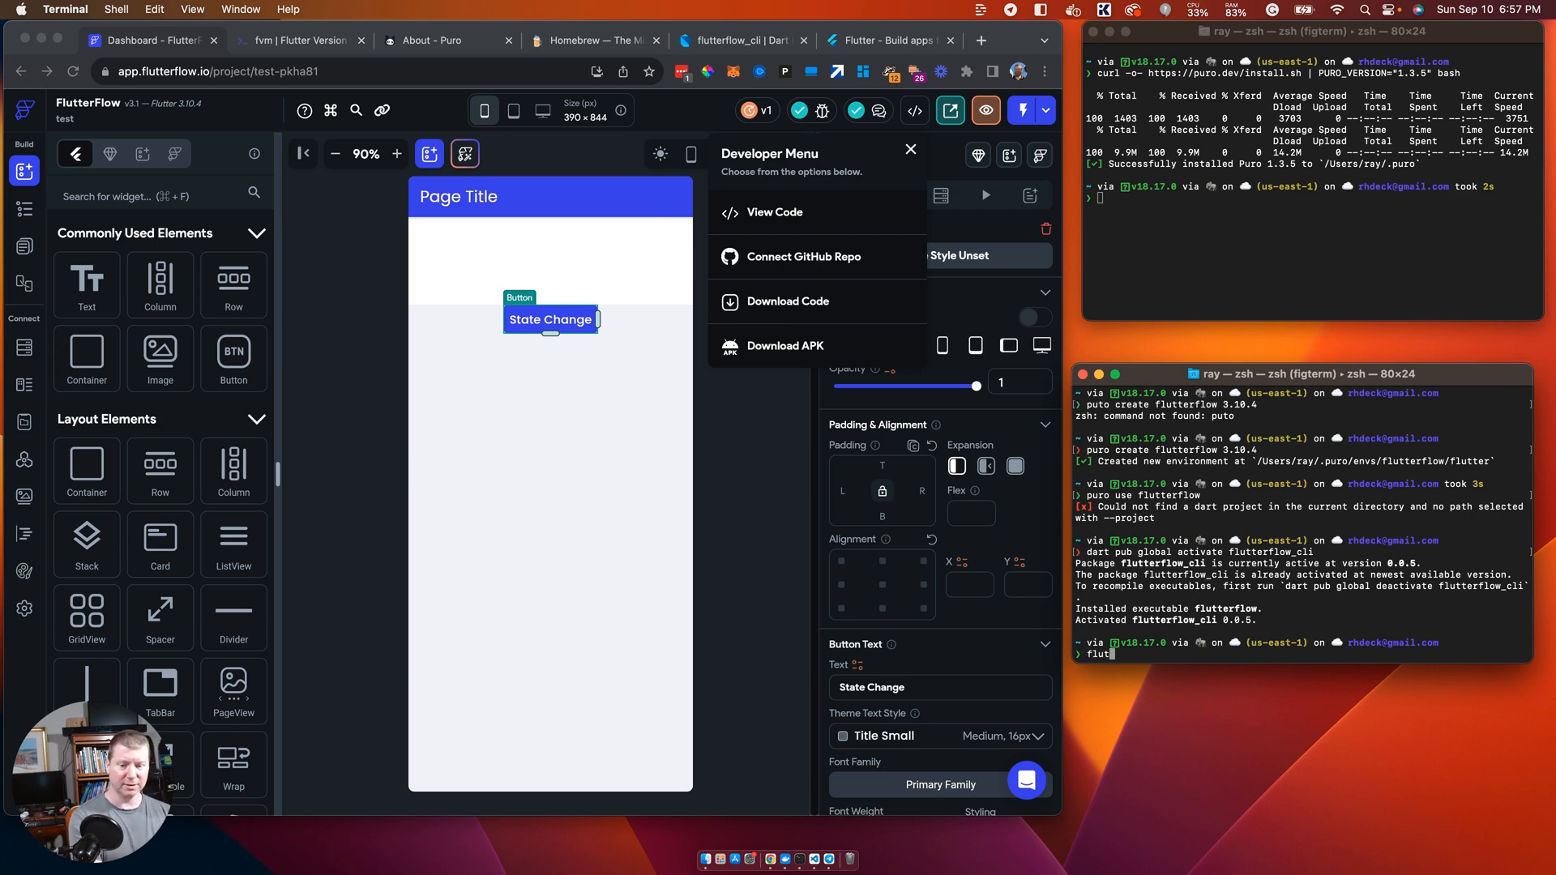
{"action": "type", "text": "terflow --"}
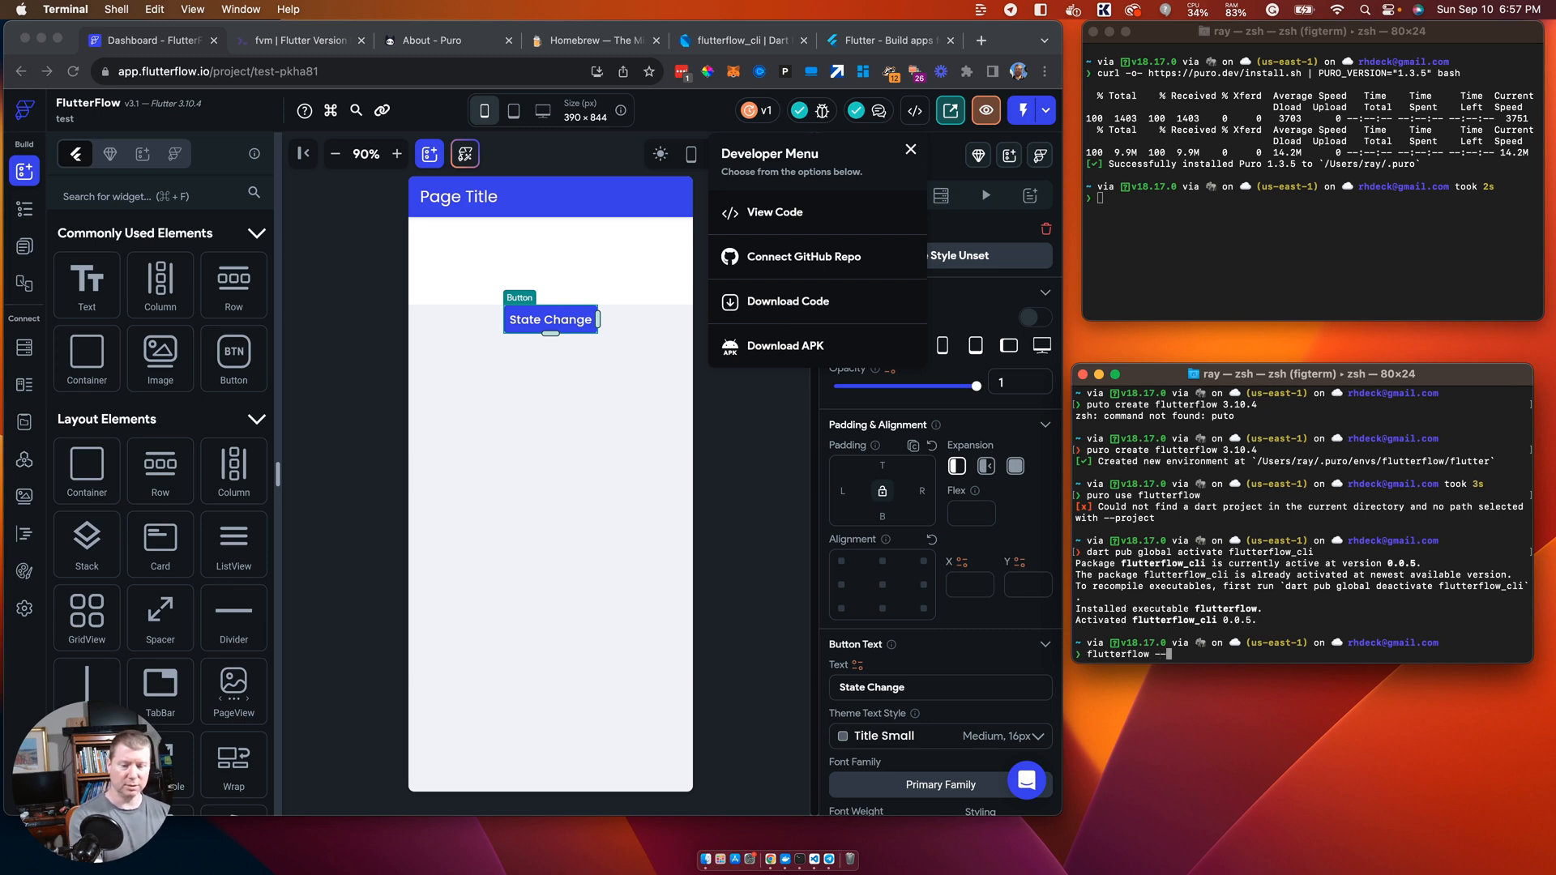
{"action": "type", "text": "help"}
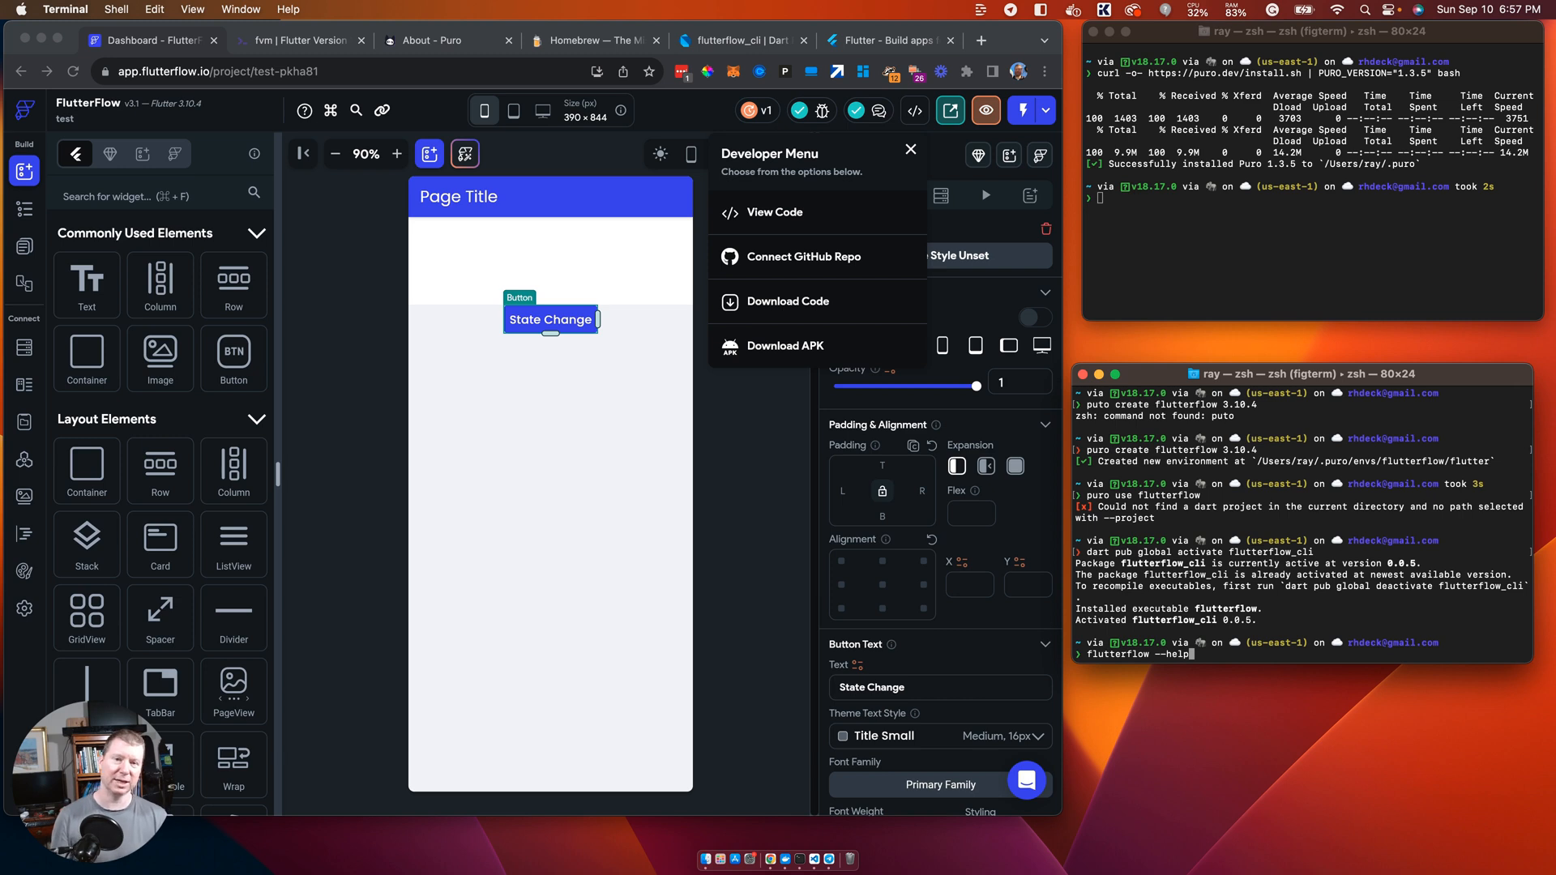
{"action": "key", "text": "Return"}
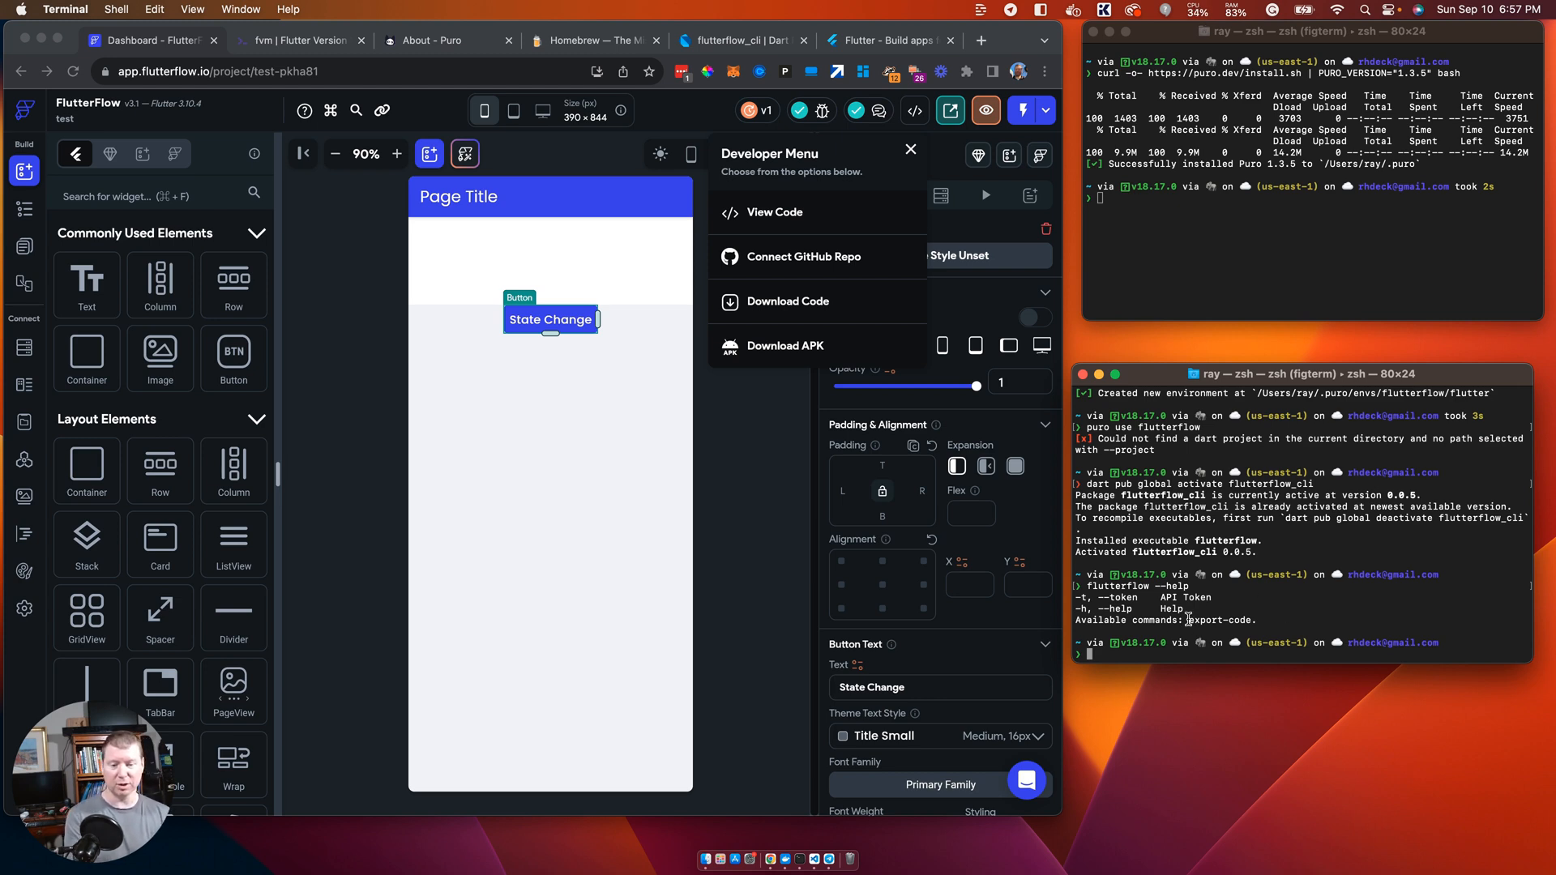
{"action": "left_click_drag", "start_coordinate": [1189, 620], "coordinate": [1252, 621]}
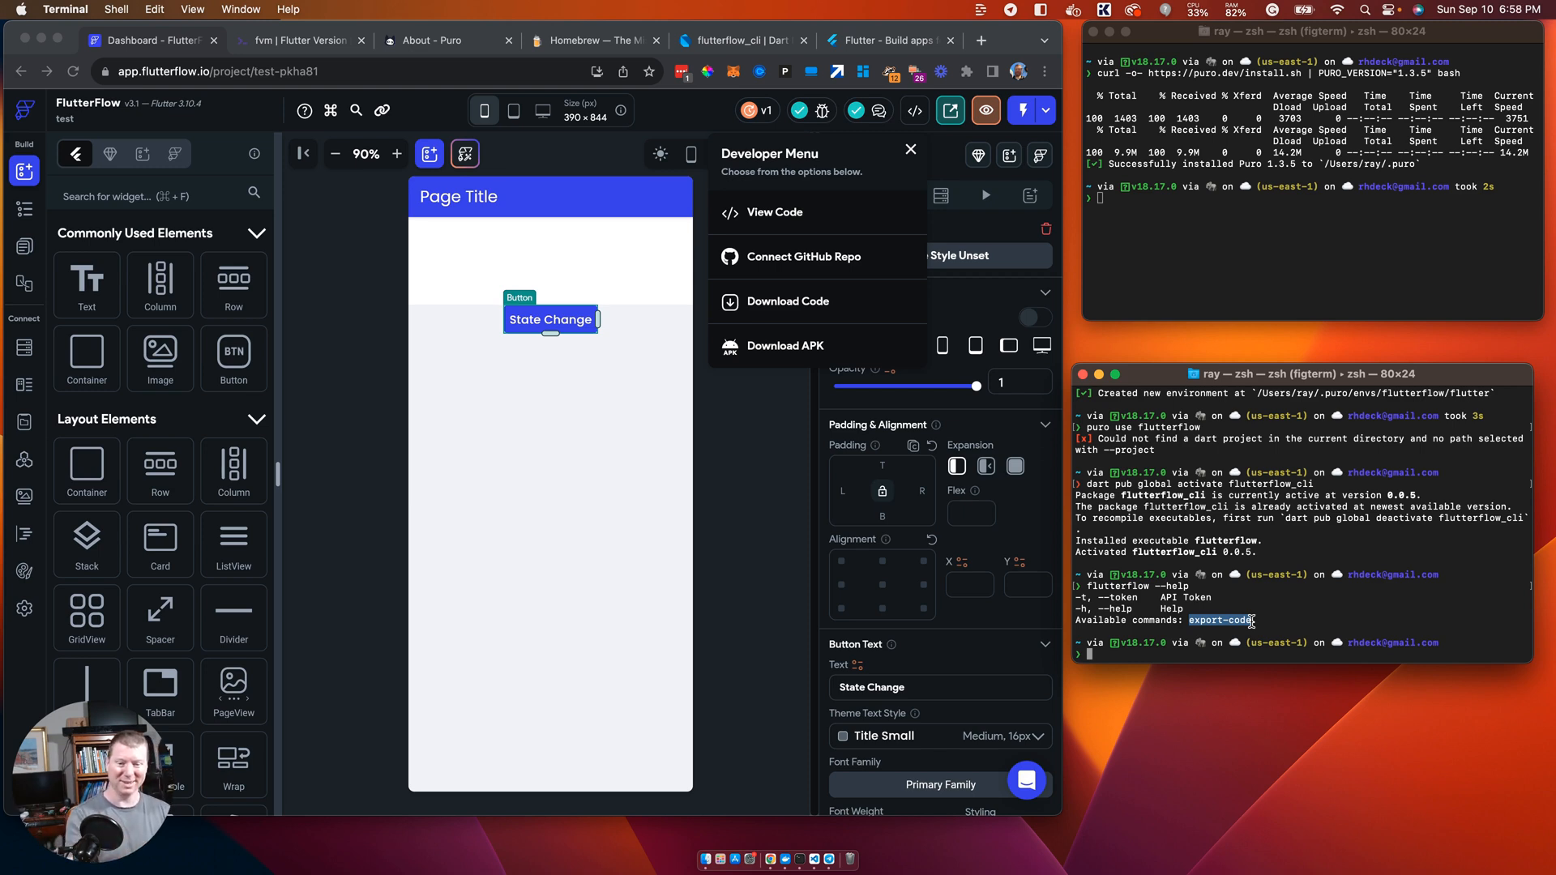
{"action": "left_click", "coordinate": [909, 113]}
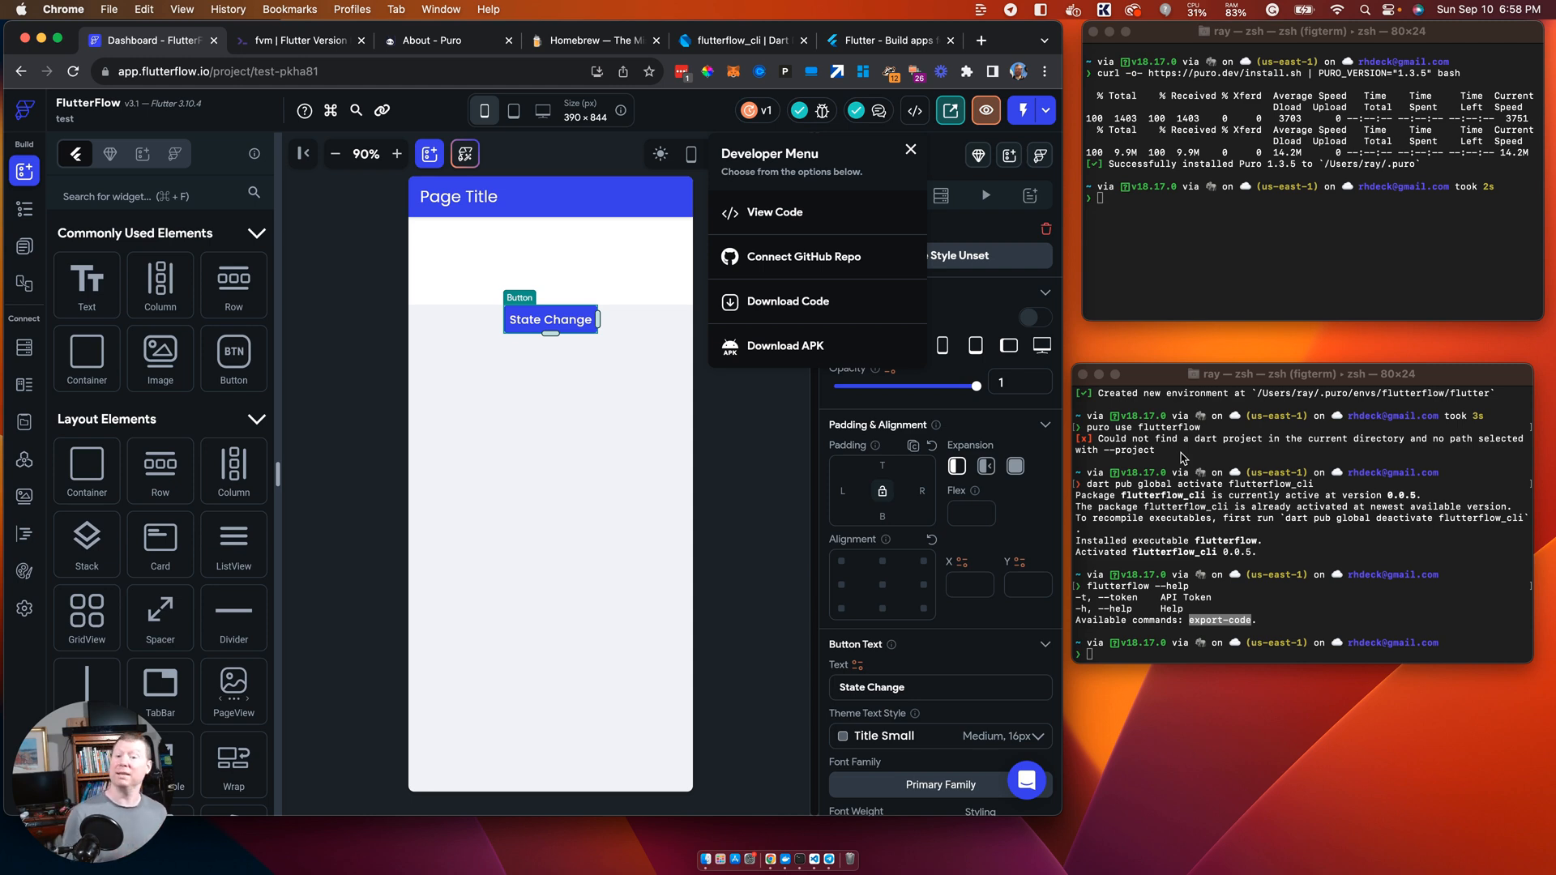
{"action": "left_click", "coordinate": [1303, 544]}
{"action": "type", "text": "puro use flutterflow"}
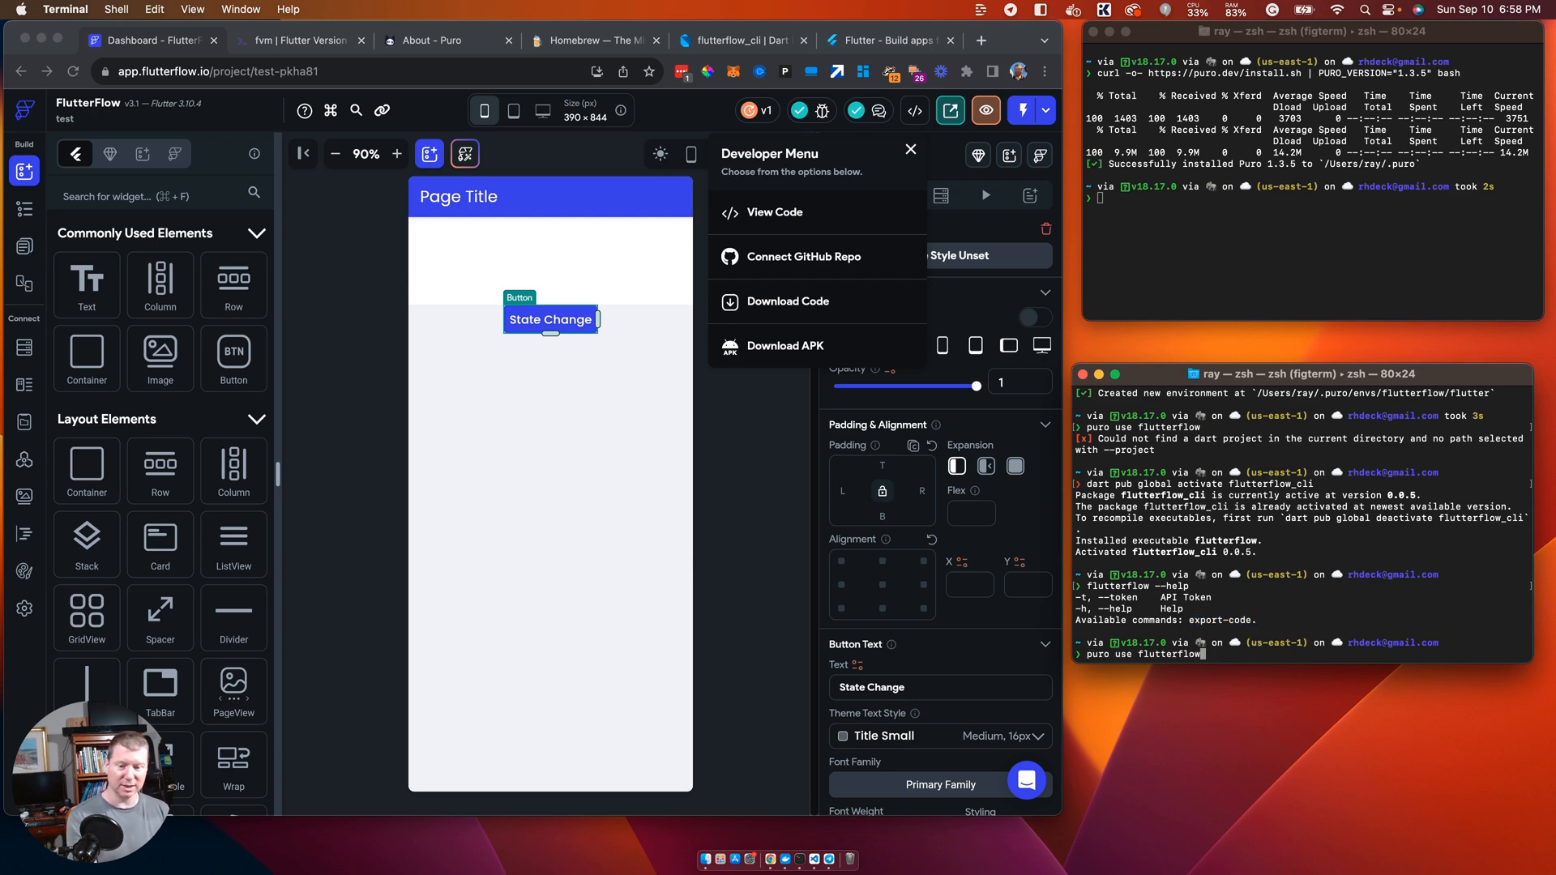
{"action": "key", "text": "BackSpace"}
{"action": "key", "text": "BackSpace"}
{"action": "key", "text": "BackSpace"}
{"action": "key", "text": "BackSpace"}
{"action": "key", "text": "BackSpace"}
{"action": "key", "text": "BackSpace"}
{"action": "key", "text": "BackSpace"}
{"action": "key", "text": "BackSpace"}
{"action": "key", "text": "BackSpace"}
{"action": "key", "text": "BackSpace"}
{"action": "key", "text": "BackSpace"}
{"action": "key", "text": "BackSpace"}
{"action": "key", "text": "BackSpace"}
{"action": "key", "text": "BackSpace"}
{"action": "key", "text": "BackSpace"}
{"action": "key", "text": "BackSpace"}
{"action": "key", "text": "BackSpace"}
{"action": "key", "text": "BackSpace"}
{"action": "key", "text": "BackSpace"}
{"action": "key", "text": "BackSpace"}
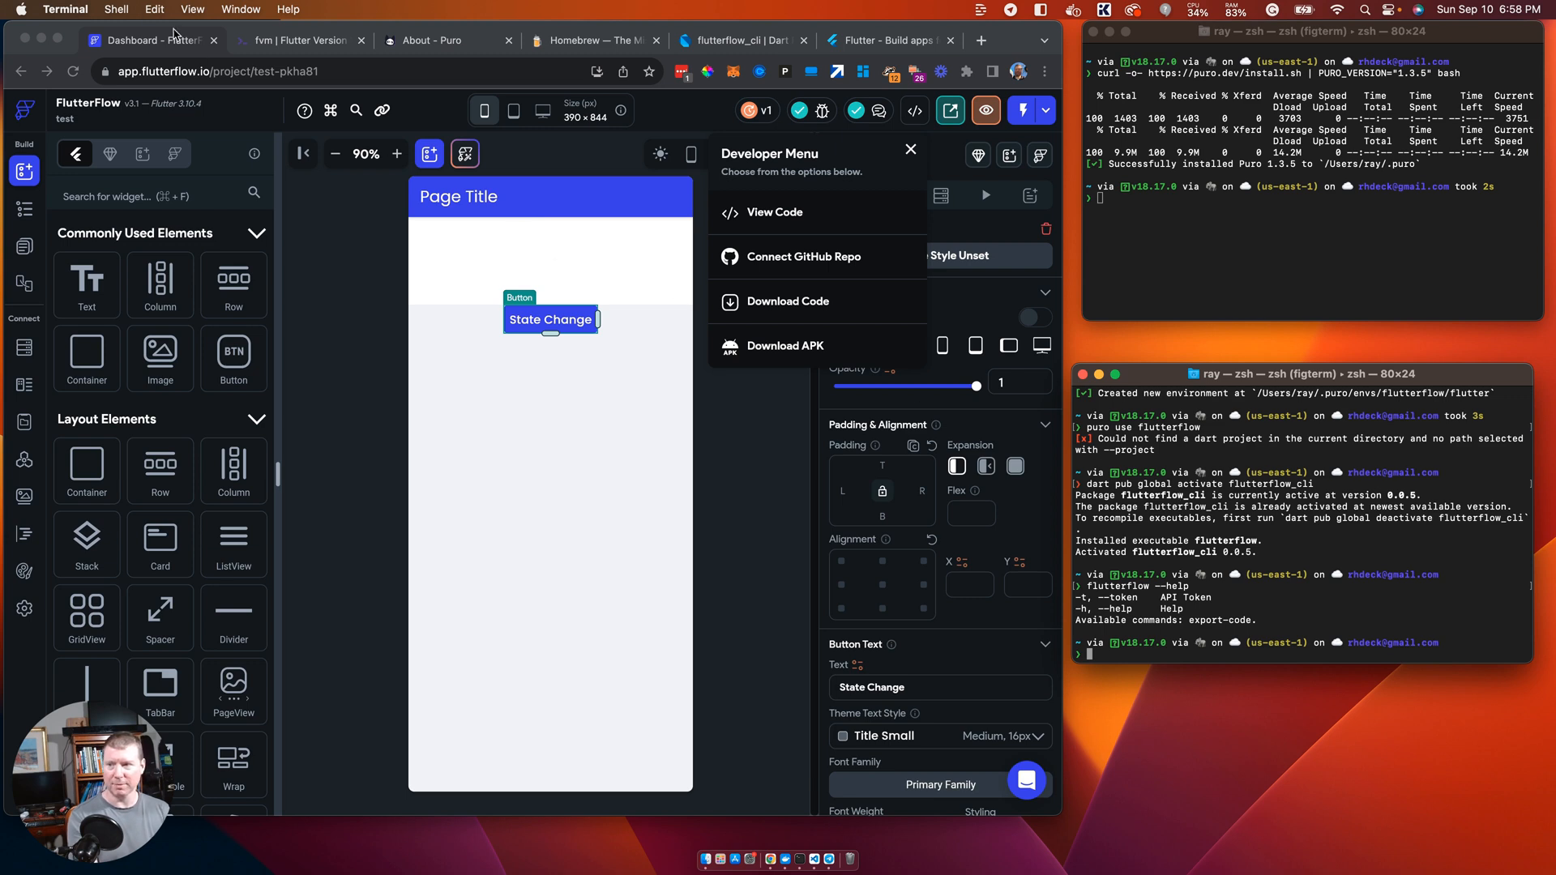
Step: Open a third Terminal window and place it at the lower end of the existing Terminal windows
{"action": "left_click", "coordinate": [116, 9]}
{"action": "mouse_move", "coordinate": [122, 37]}
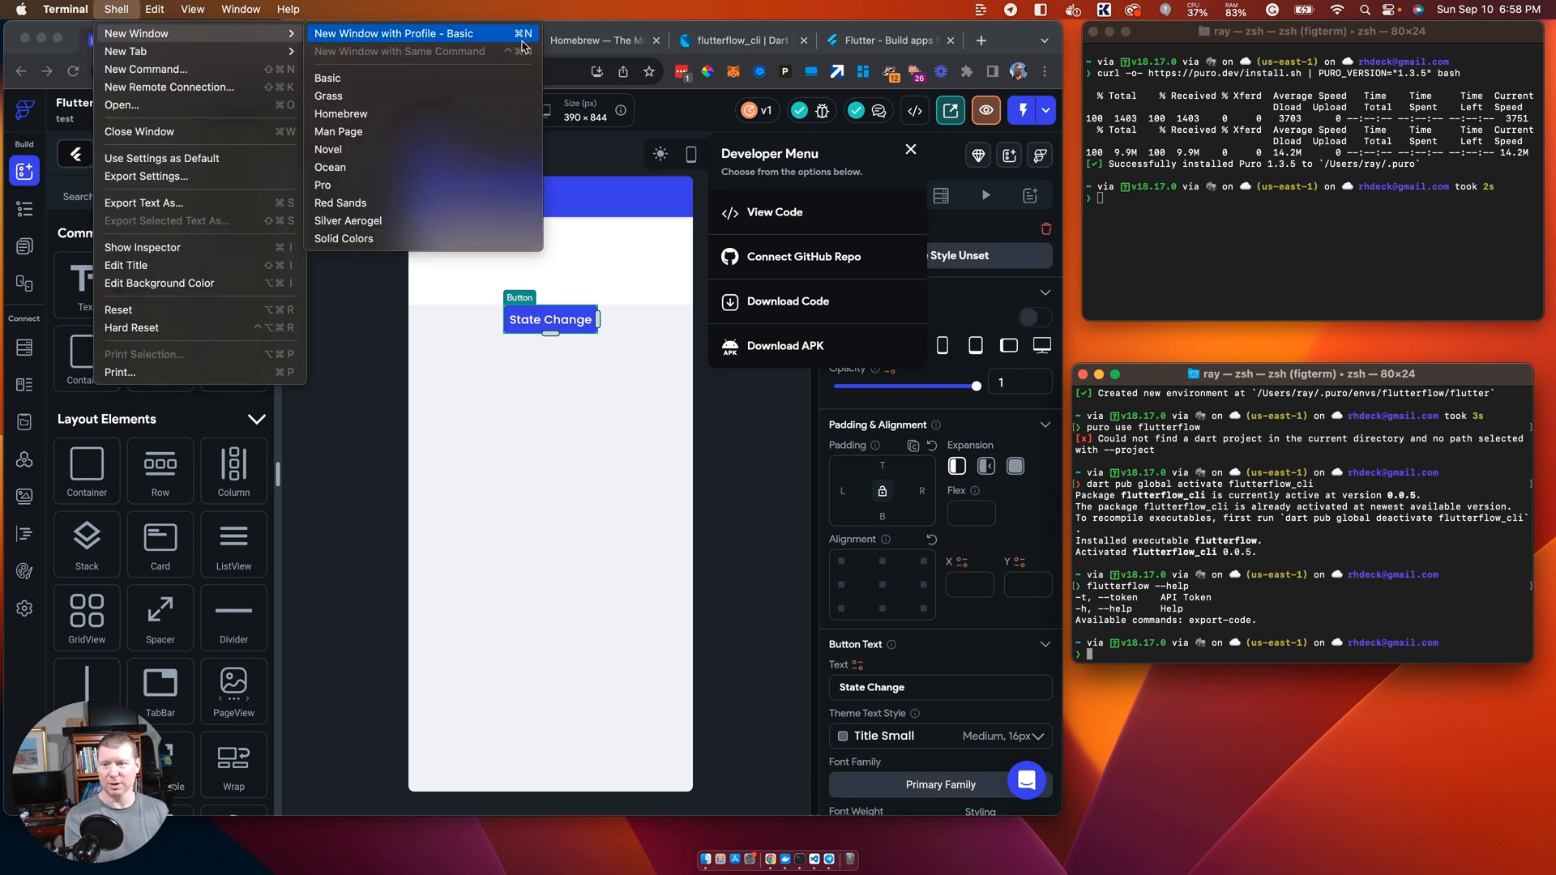
{"action": "left_click", "coordinate": [1302, 514]}
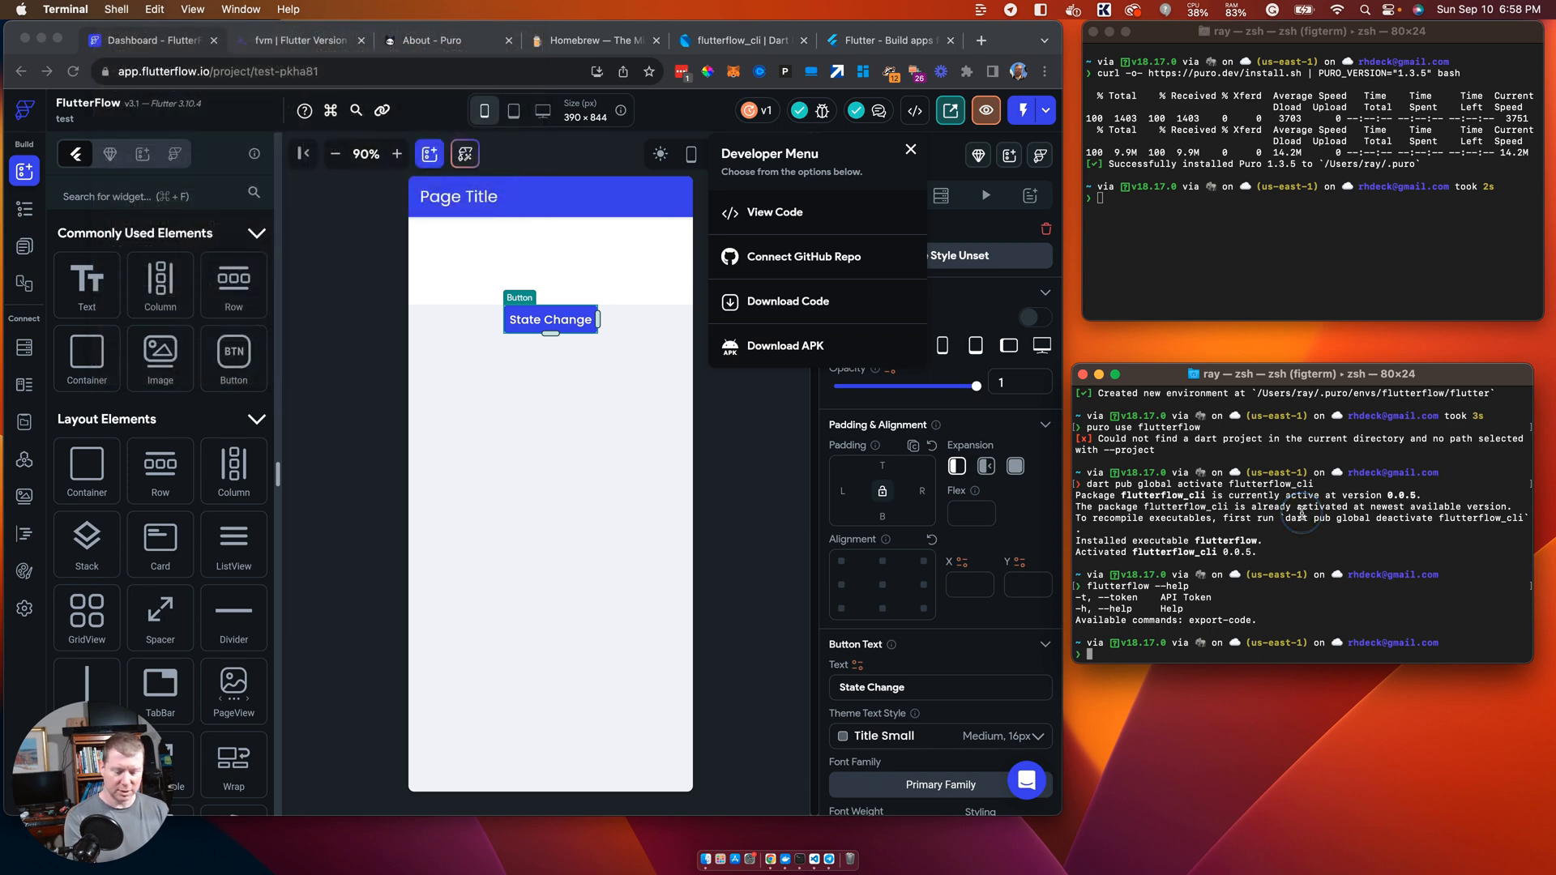
{"action": "key", "text": "super+n"}
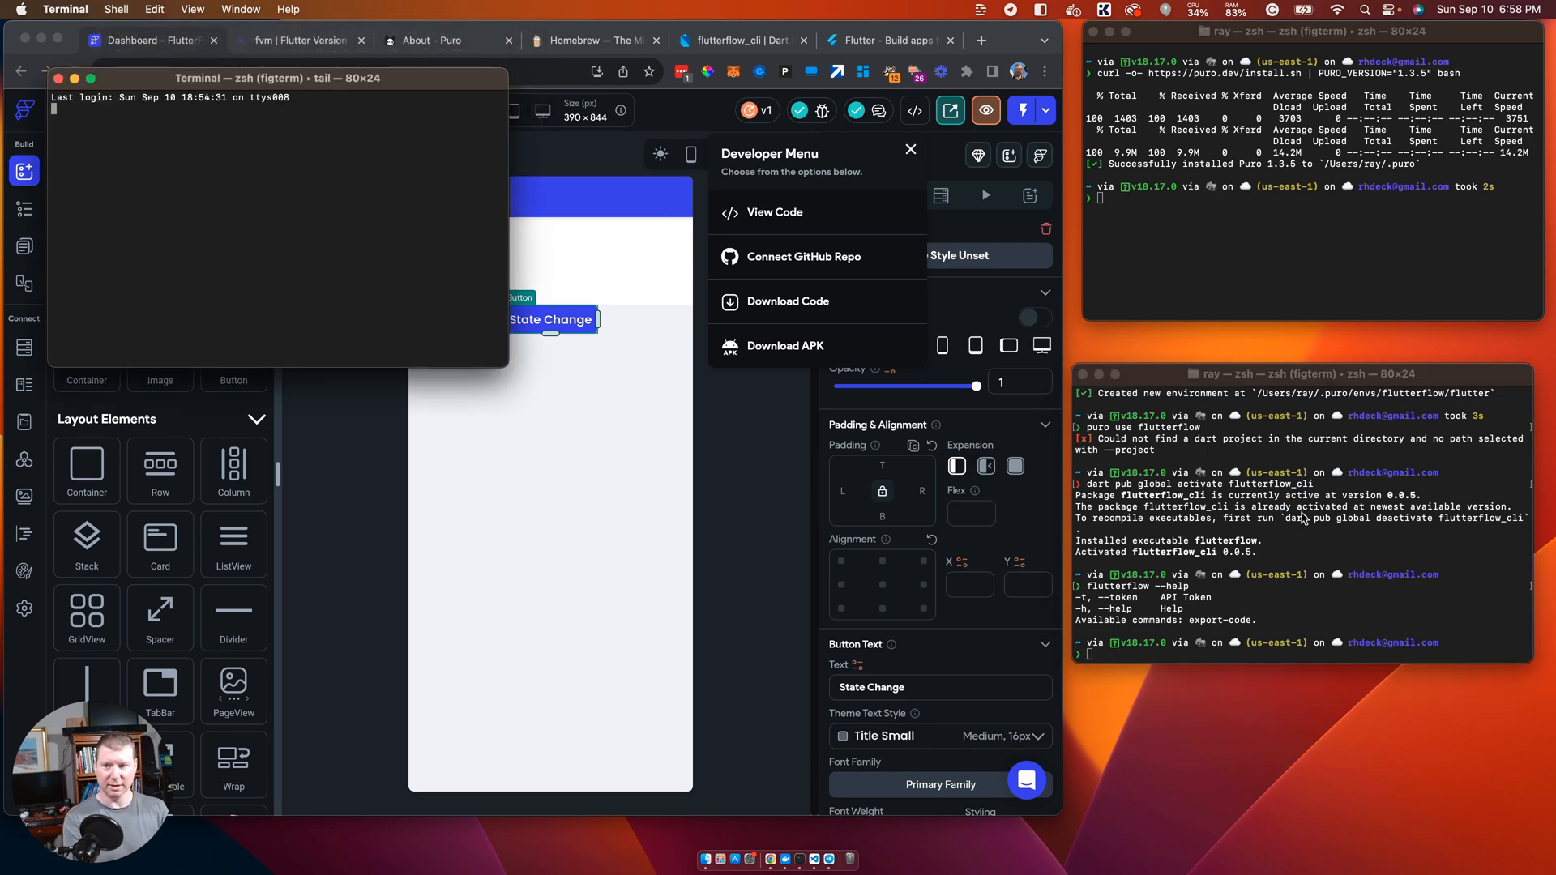
{"action": "left_click_drag", "start_coordinate": [381, 76], "coordinate": [1414, 618]}
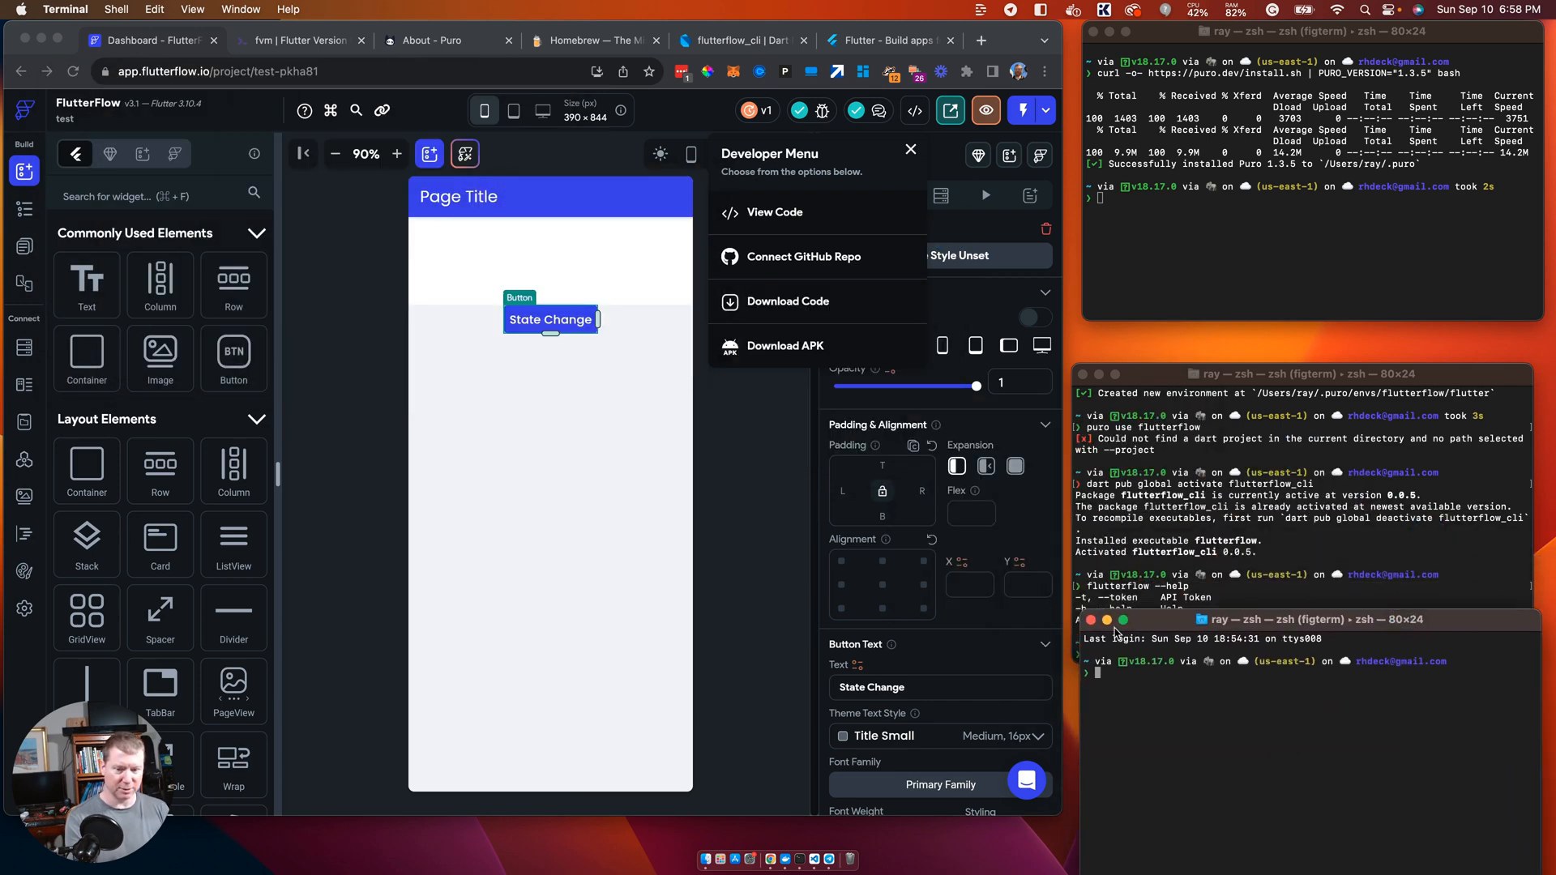
Step: Run flutterflow --help in the new Terminal window to list the available options and commands
{"action": "type", "text": "flutterflo"}
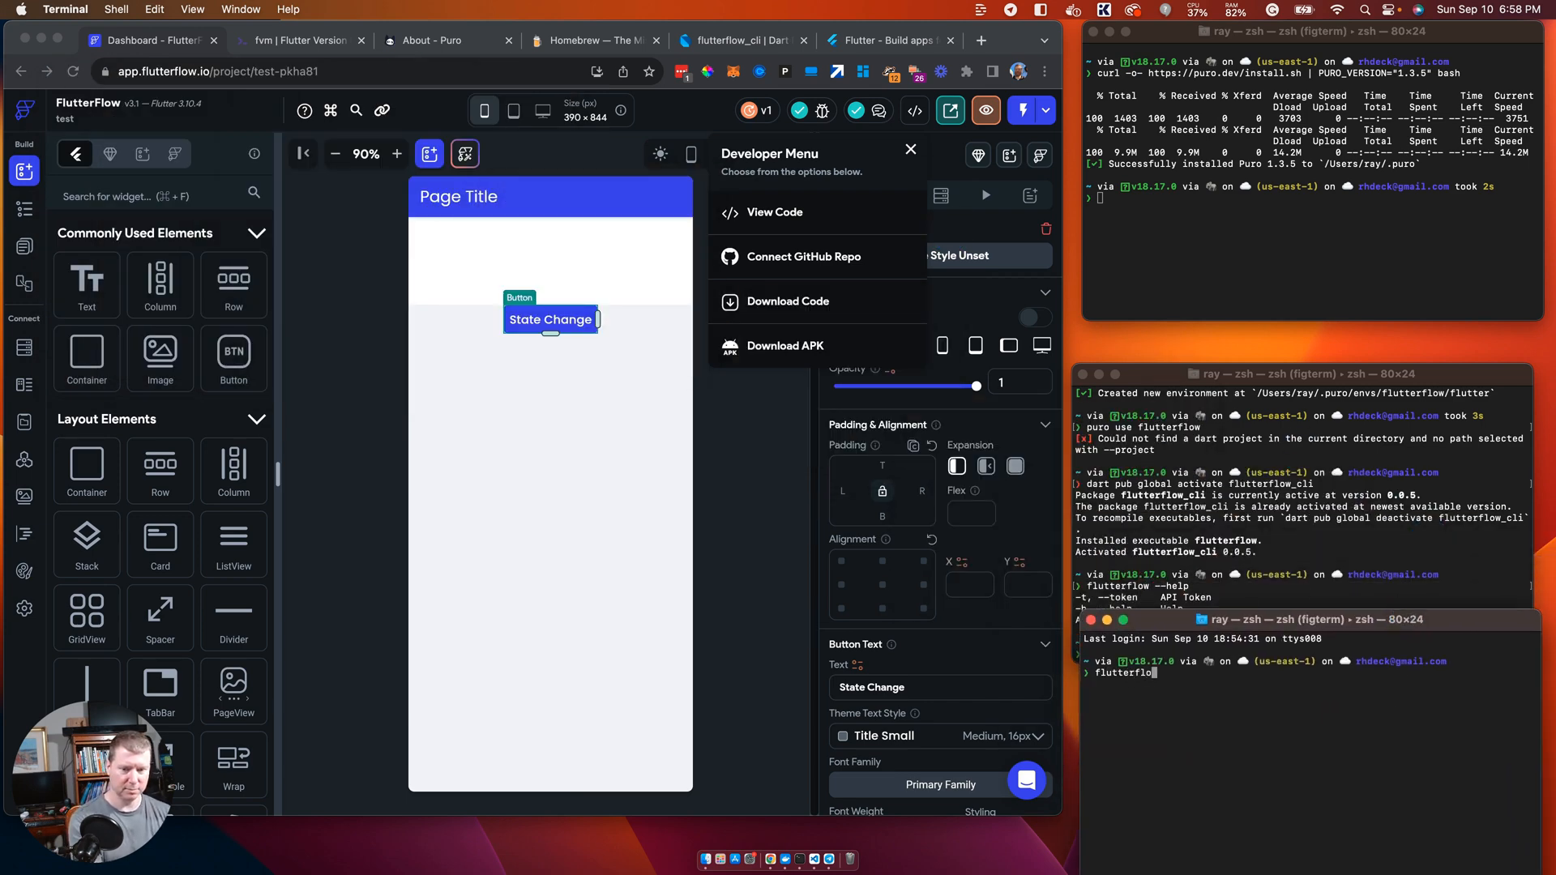
{"action": "type", "text": "w --hel"}
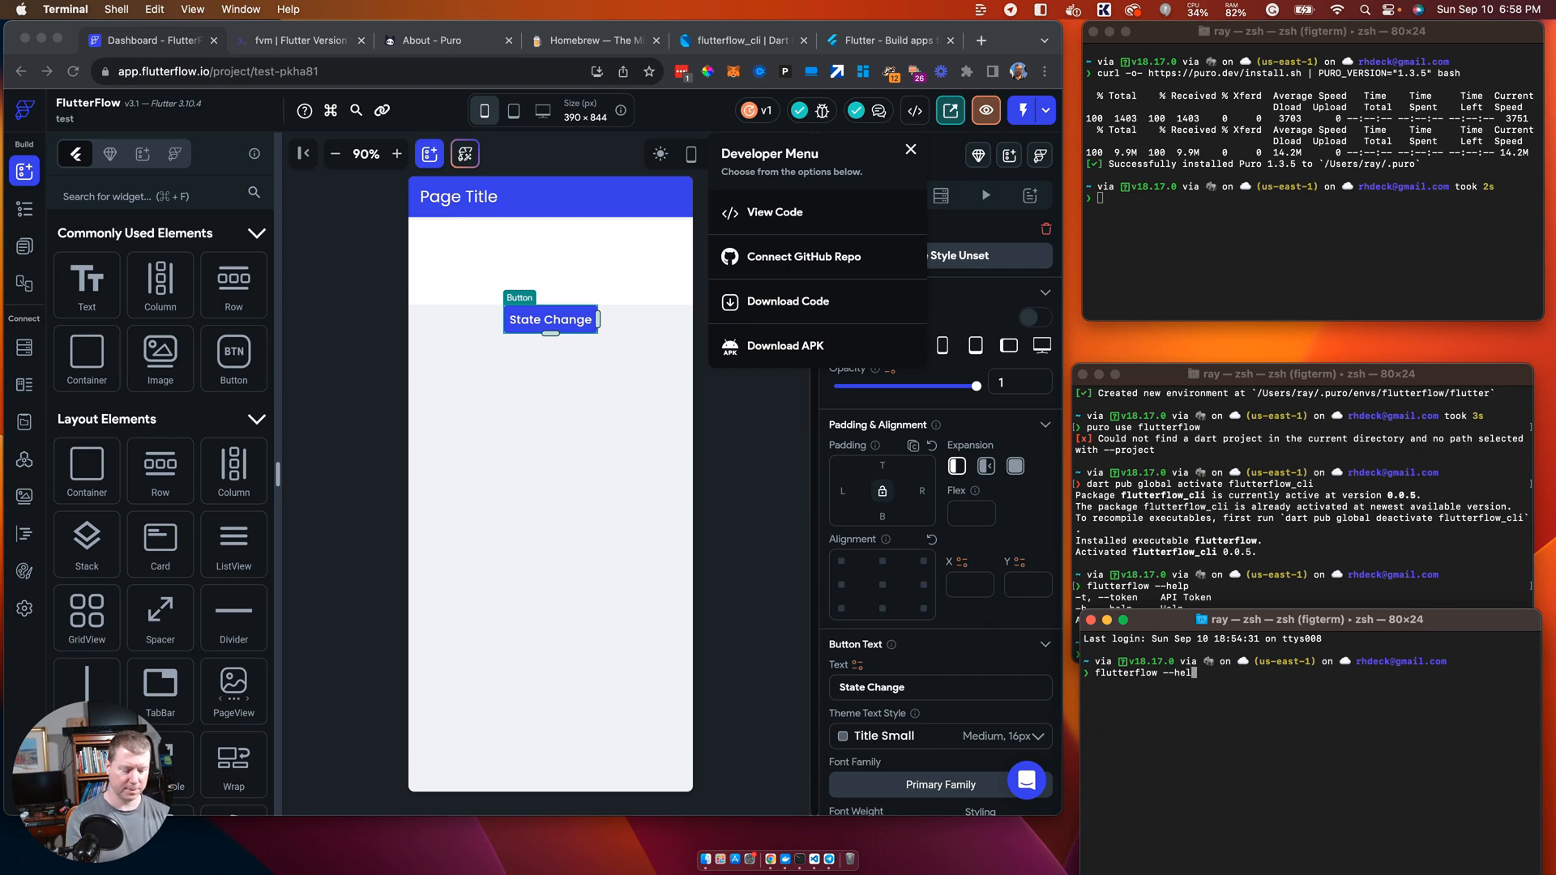
{"action": "type", "text": "p"}
{"action": "key", "text": "Return"}
Step: Close the two older Terminal windows and move the remaining one up beside the browser
{"action": "left_click", "coordinate": [1081, 375]}
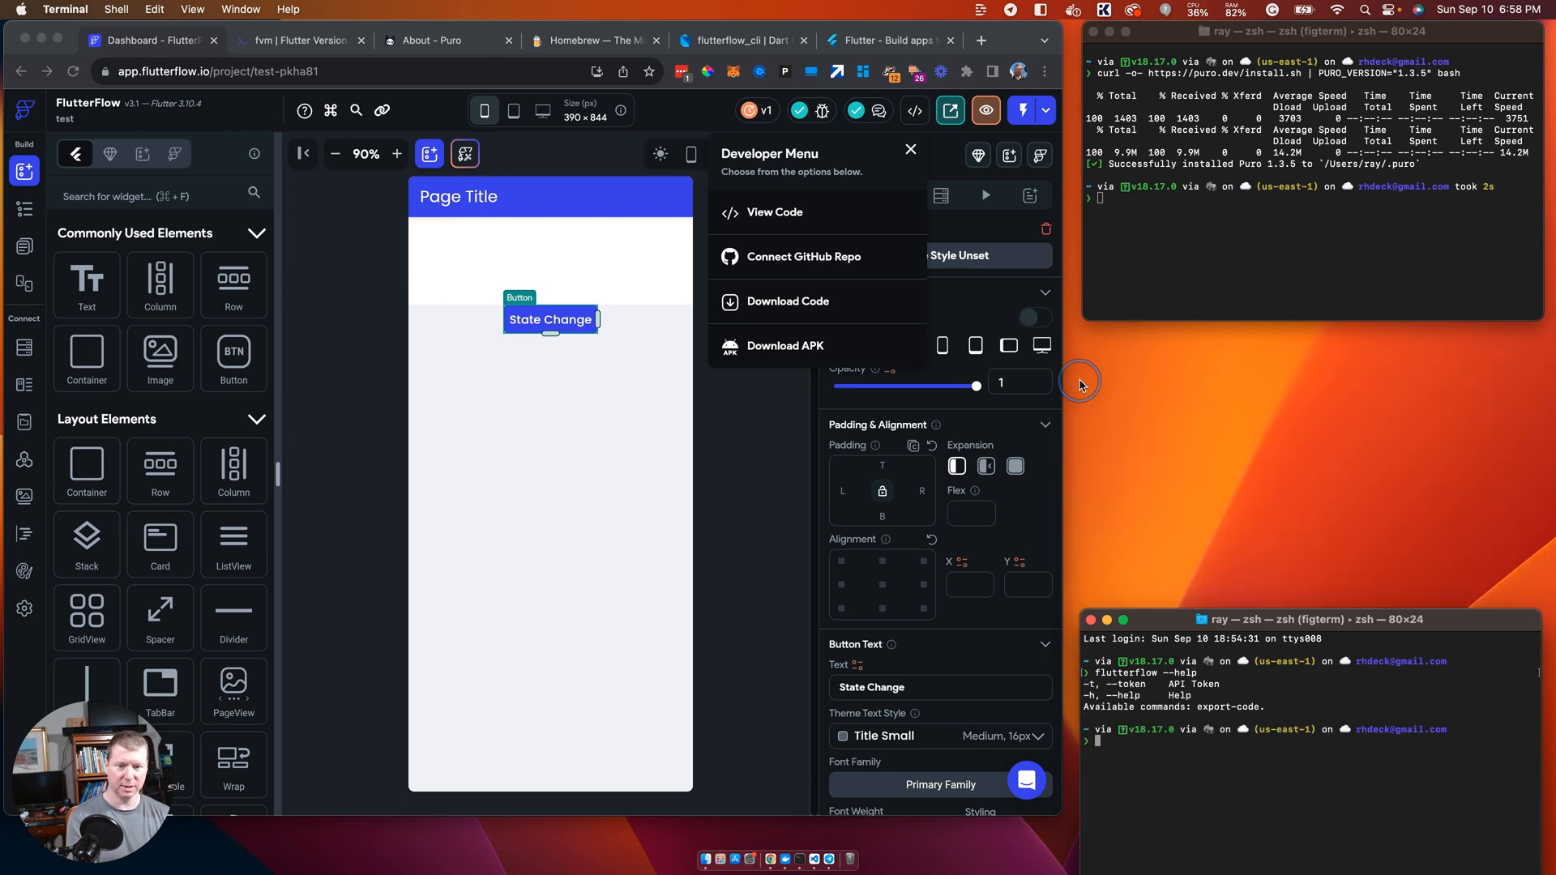
{"action": "left_click", "coordinate": [1092, 31]}
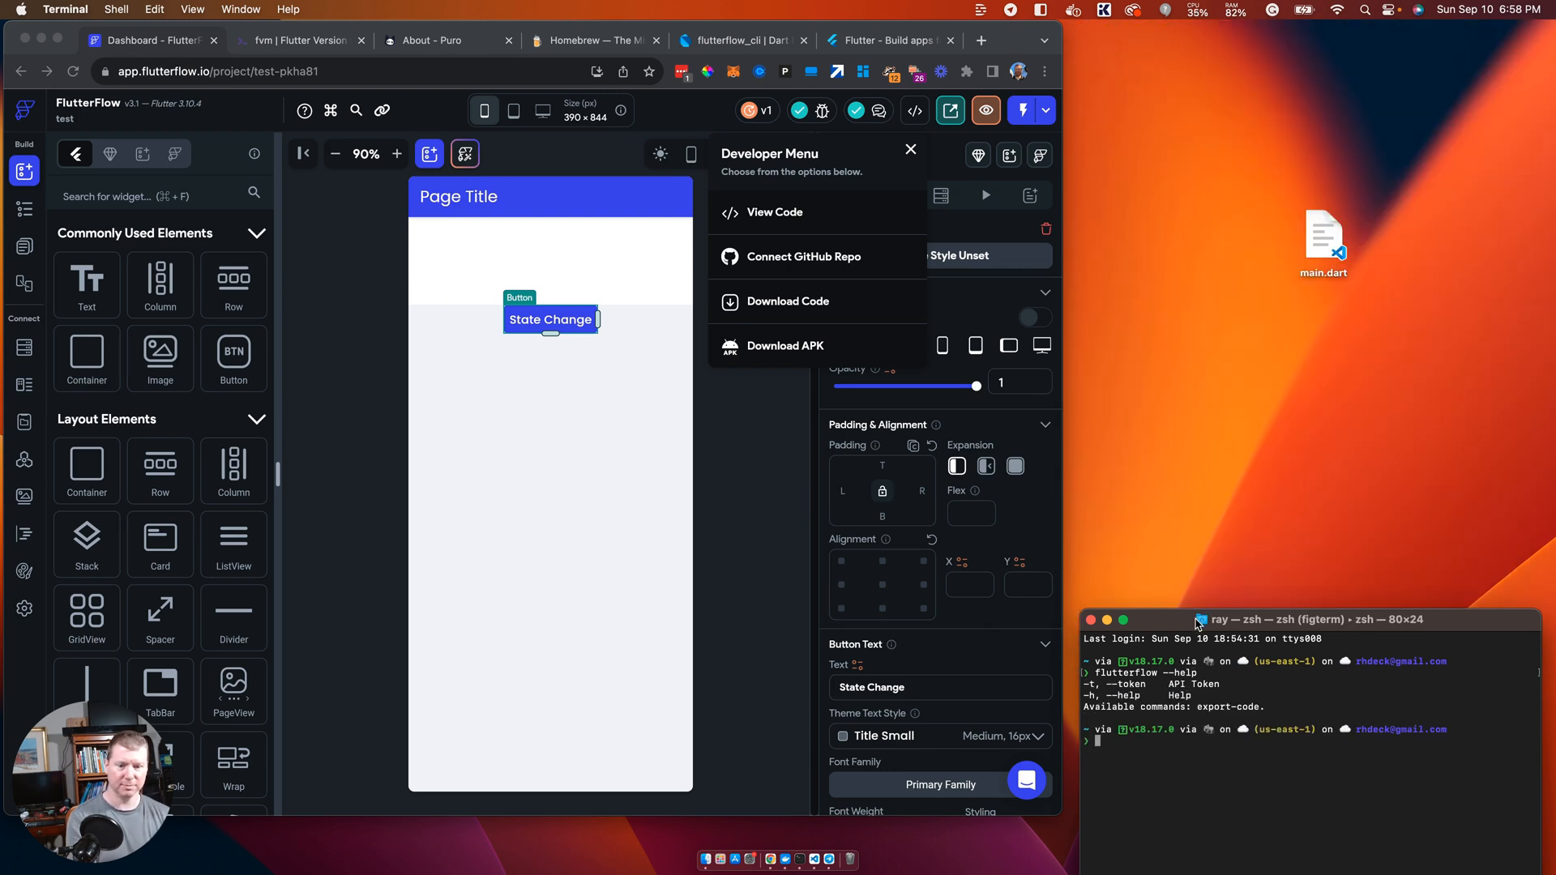
{"action": "left_click_drag", "start_coordinate": [1196, 624], "coordinate": [1176, 57]}
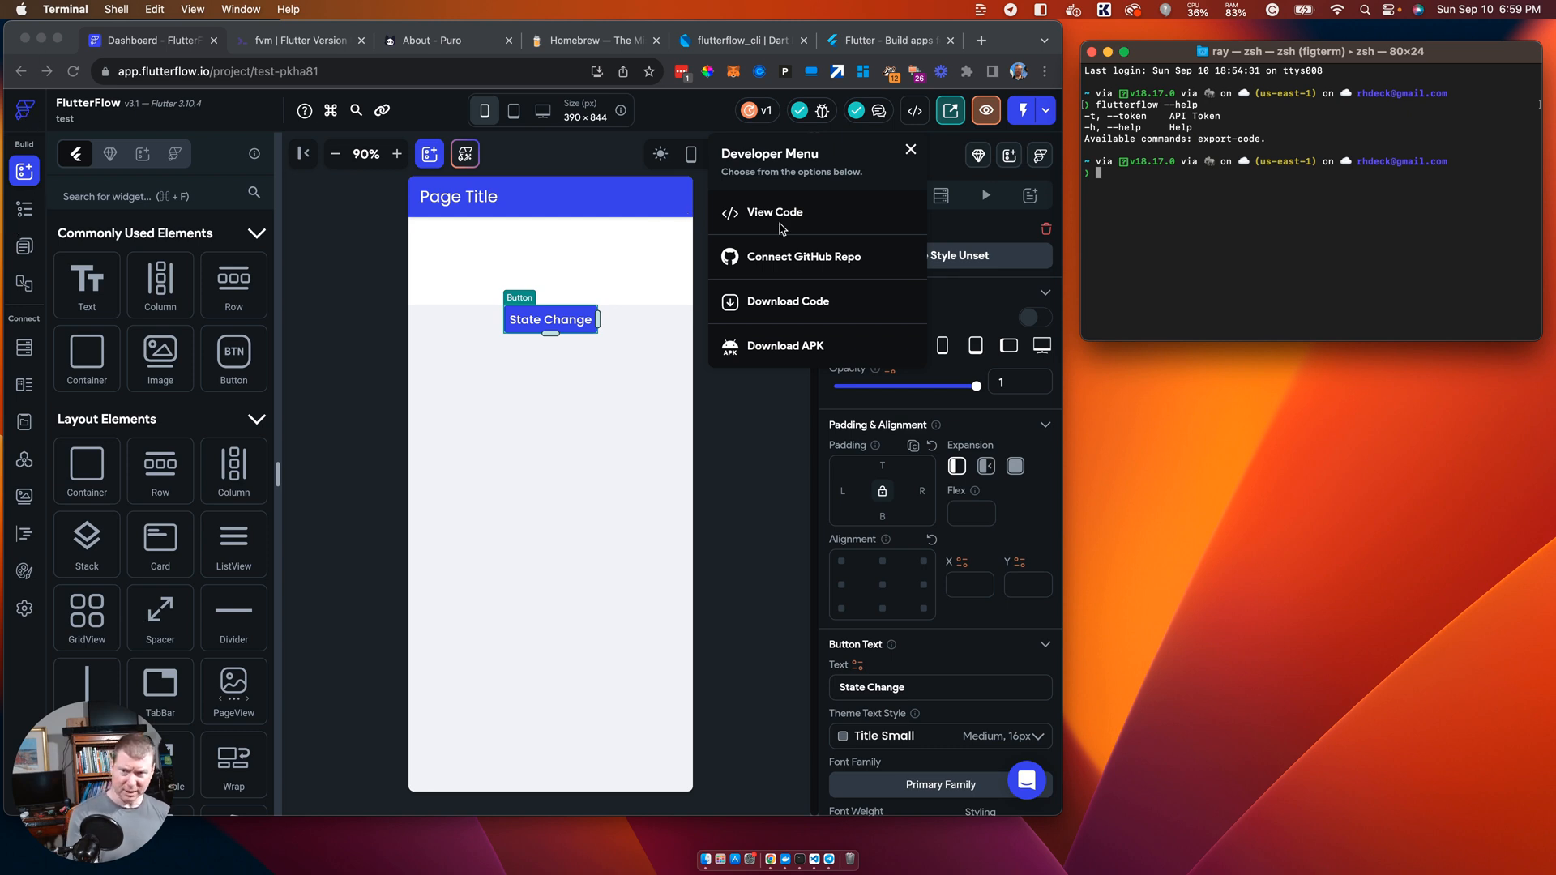
Step: Leave the test project for the FlutterFlow dashboard and open the account's profile page
{"action": "left_click", "coordinate": [24, 107]}
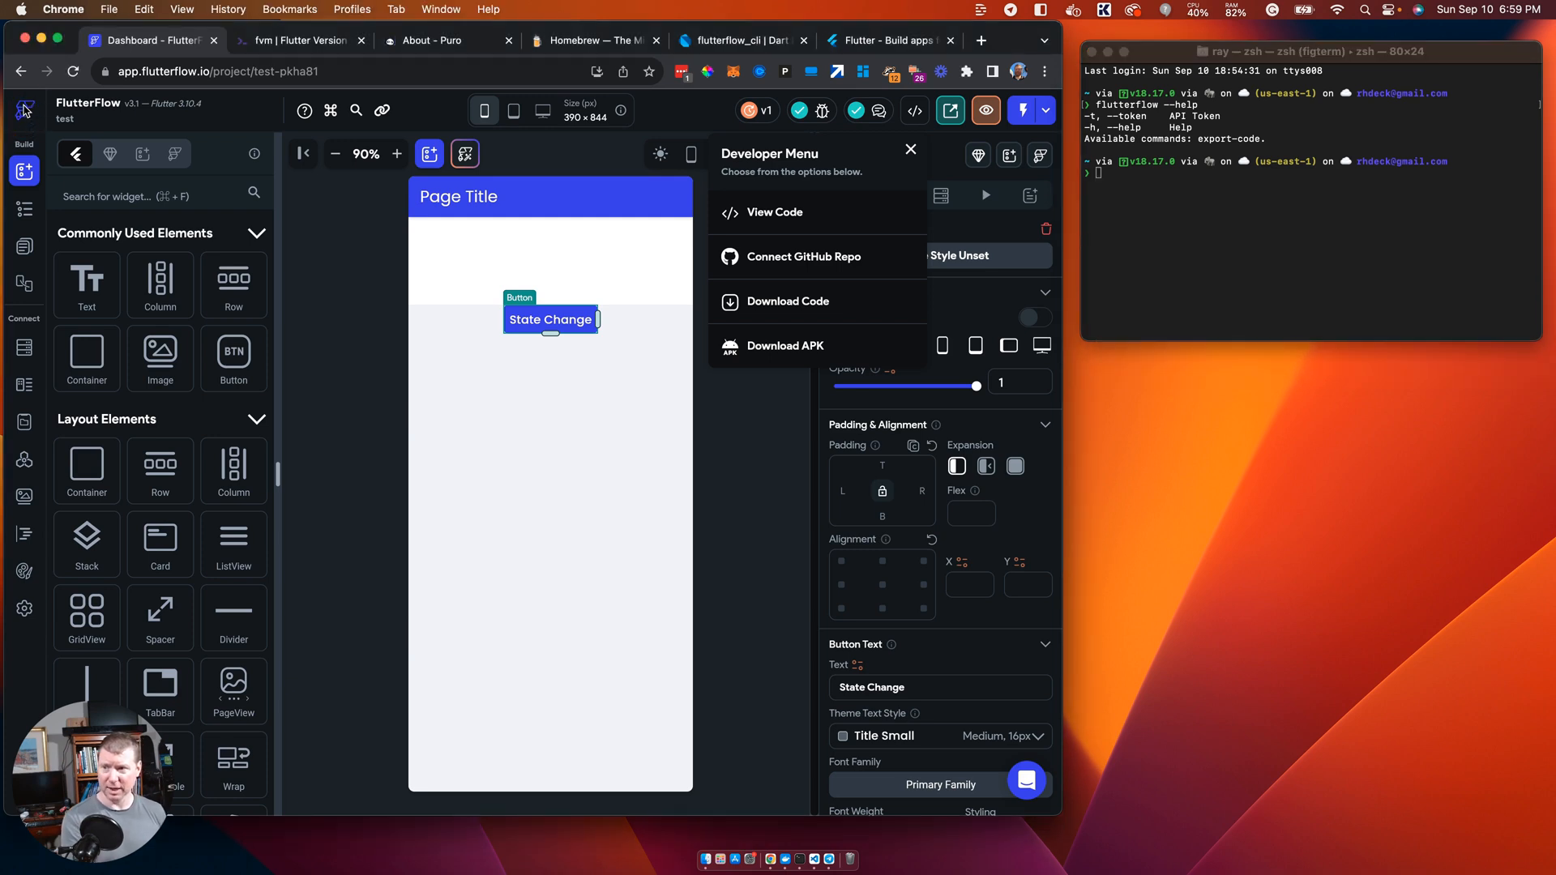
{"action": "left_click", "coordinate": [24, 105]}
{"action": "left_click", "coordinate": [24, 105]}
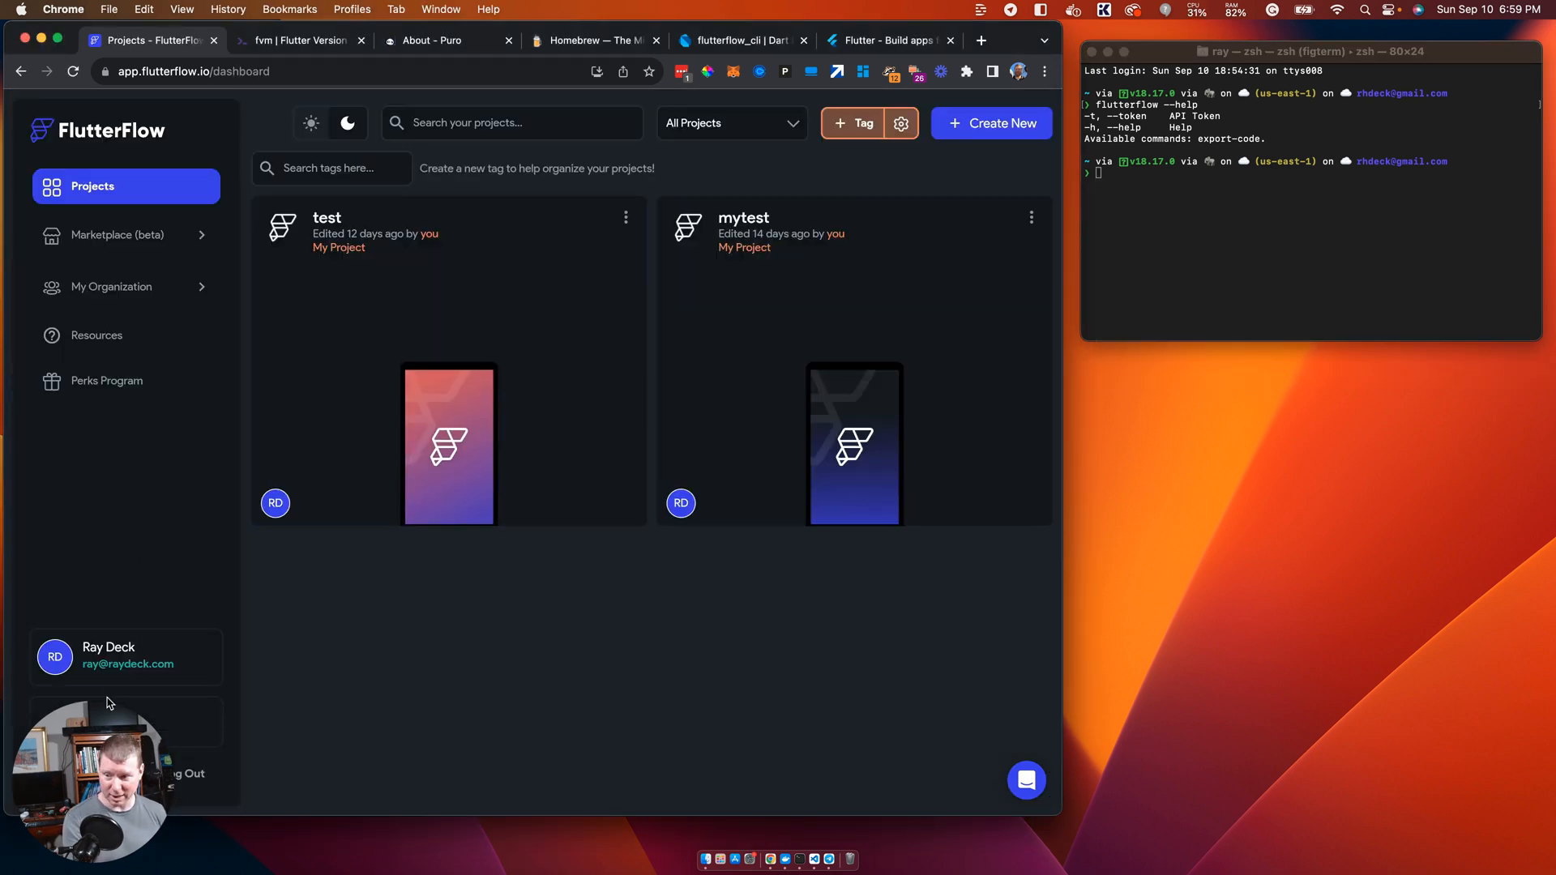
{"action": "left_click", "coordinate": [92, 746]}
{"action": "left_click_drag", "start_coordinate": [92, 745], "coordinate": [335, 774]}
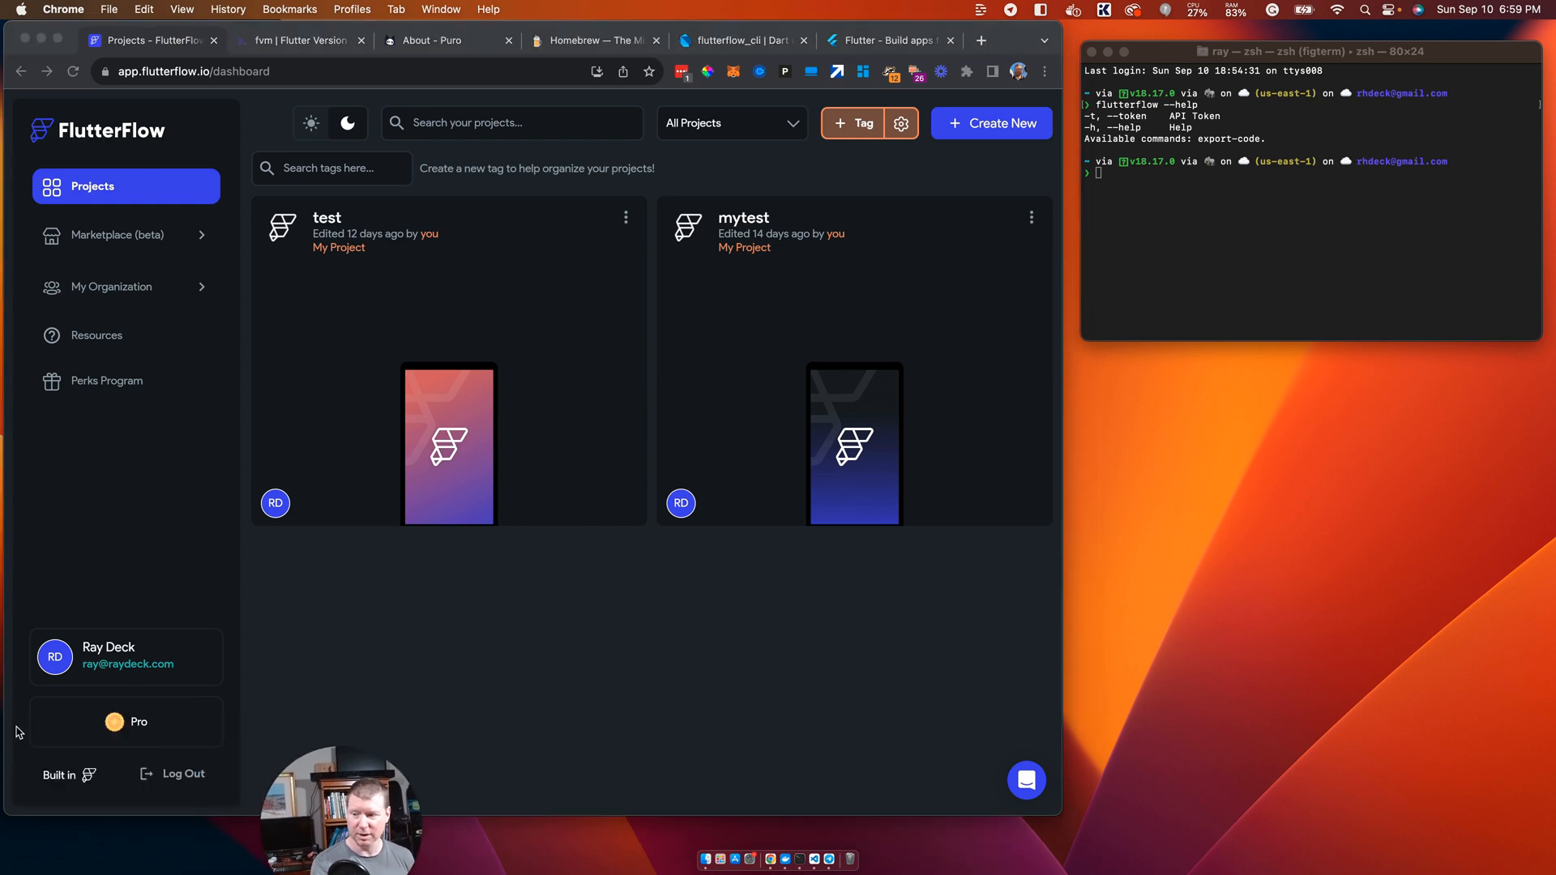
{"action": "left_click", "coordinate": [116, 650]}
{"action": "left_click", "coordinate": [116, 655]}
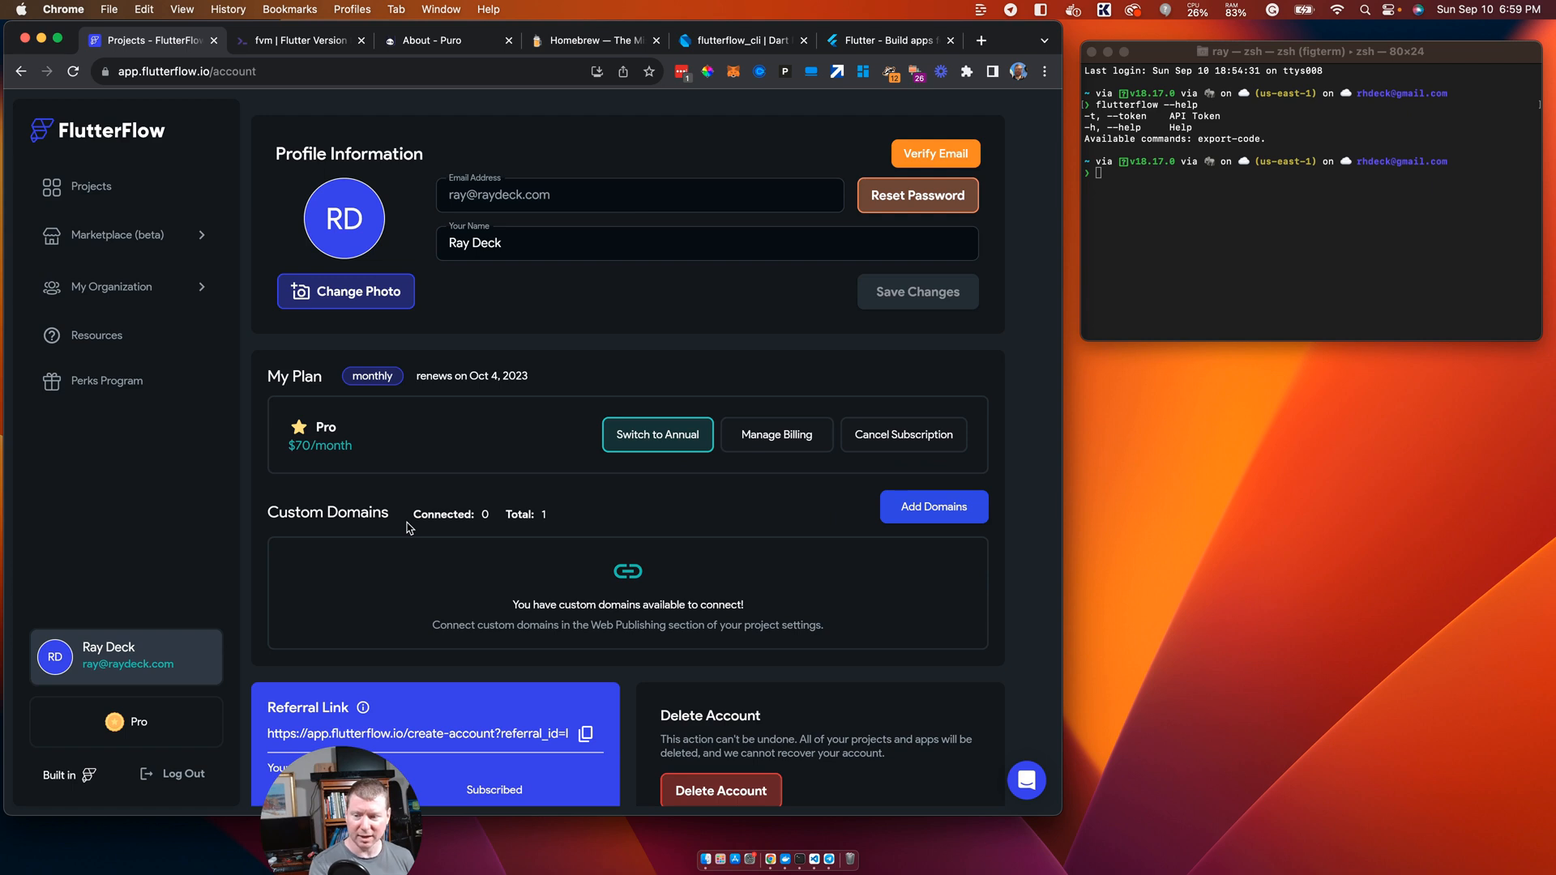
Step: Reveal the API token on the account page and copy it
{"action": "scroll", "coordinate": [405, 535], "scroll_direction": "down", "scroll_amount": 3}
{"action": "left_click_drag", "start_coordinate": [354, 786], "coordinate": [142, 708]}
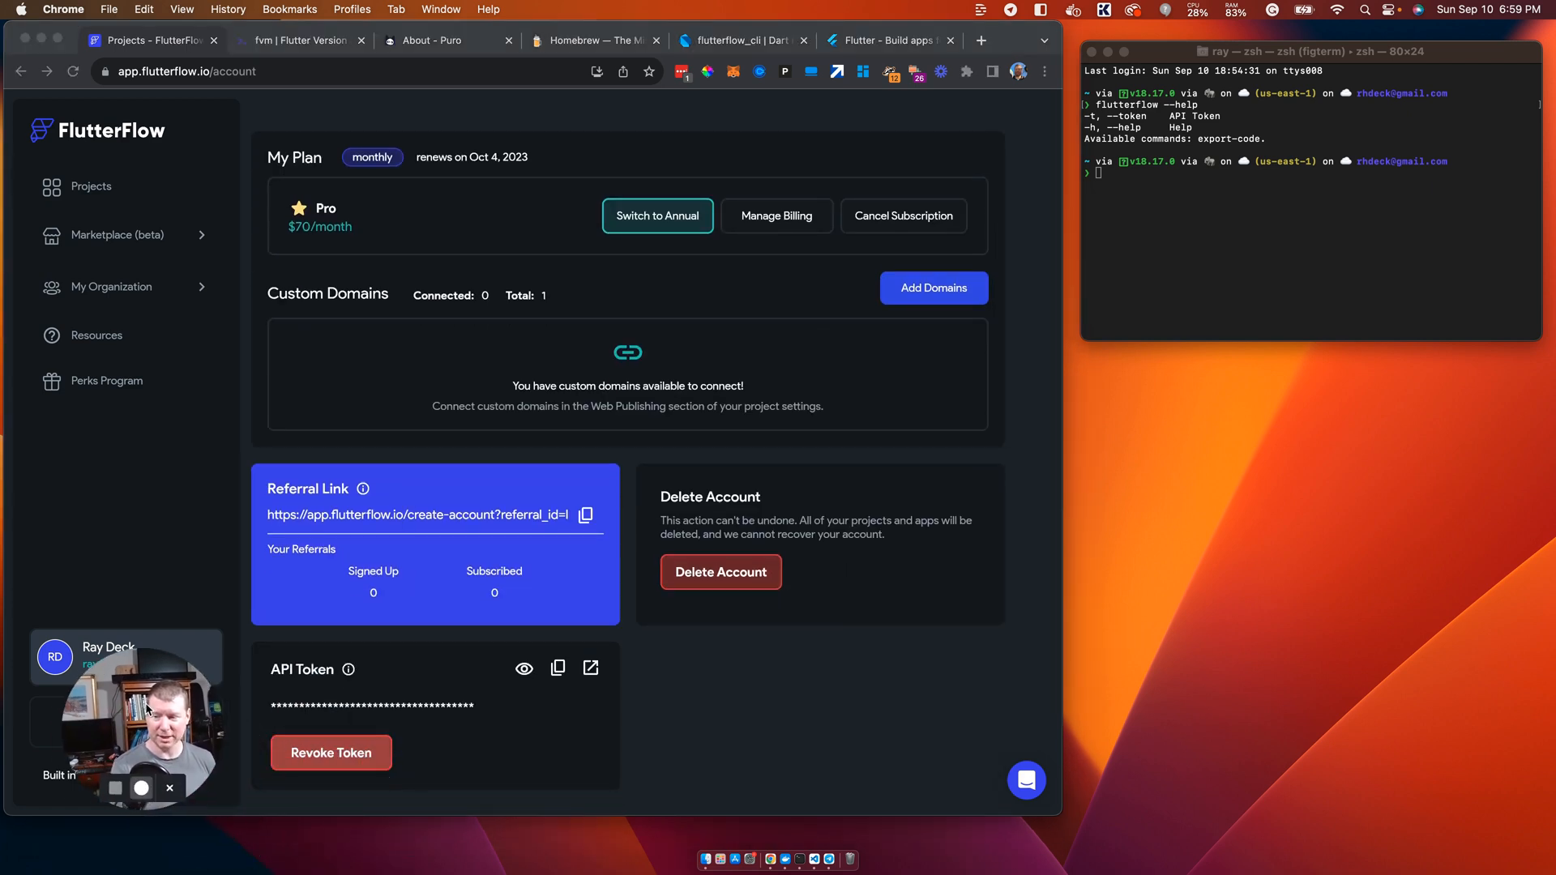
{"action": "left_click", "coordinate": [525, 671]}
{"action": "left_click", "coordinate": [524, 671]}
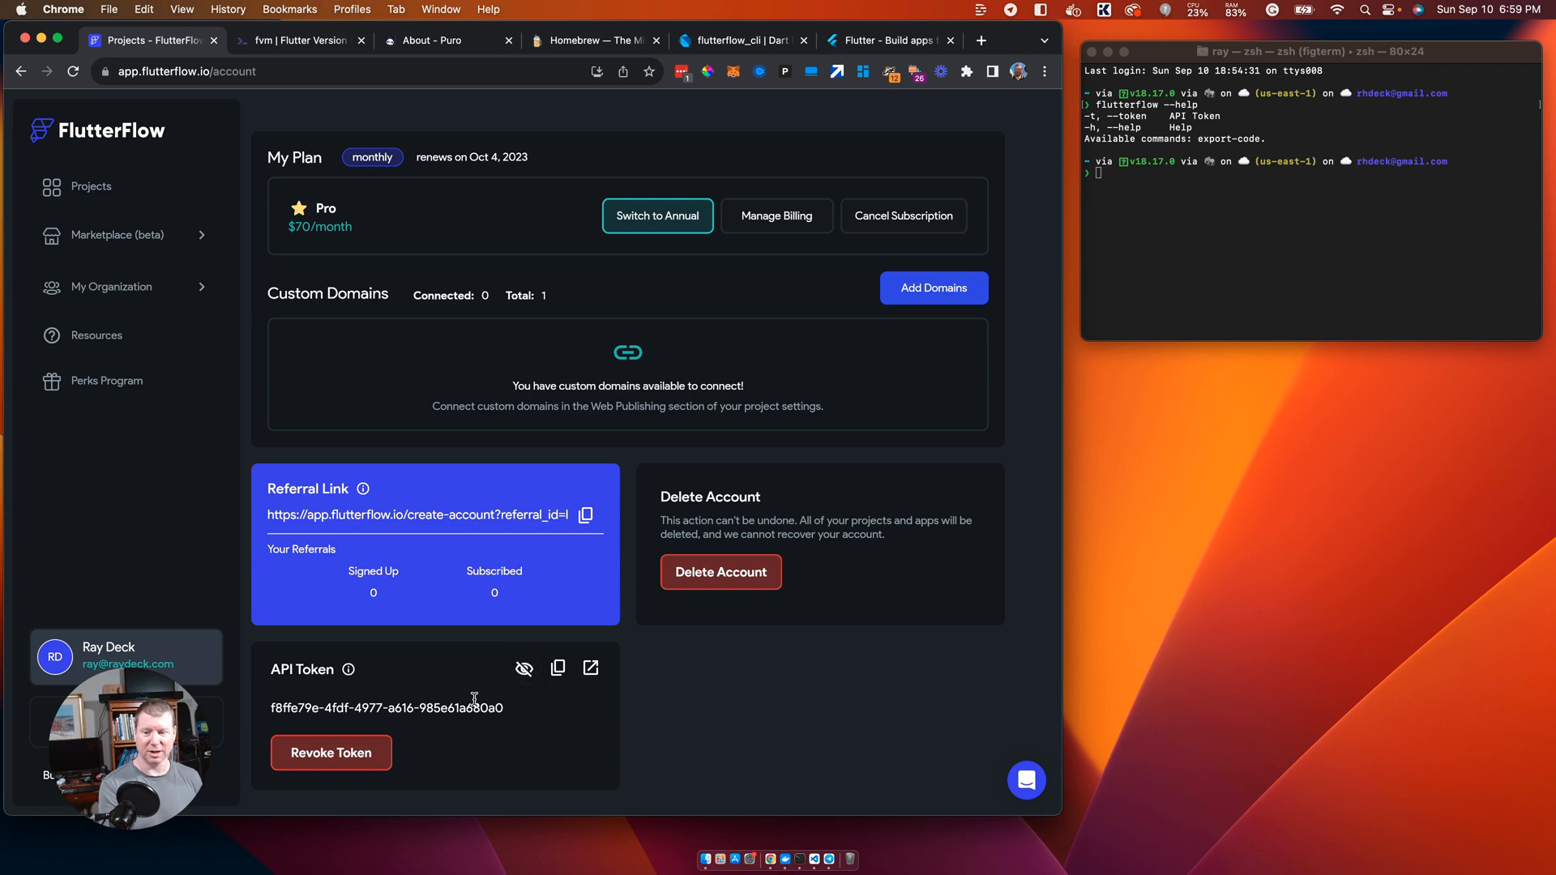
{"action": "left_click", "coordinate": [558, 672]}
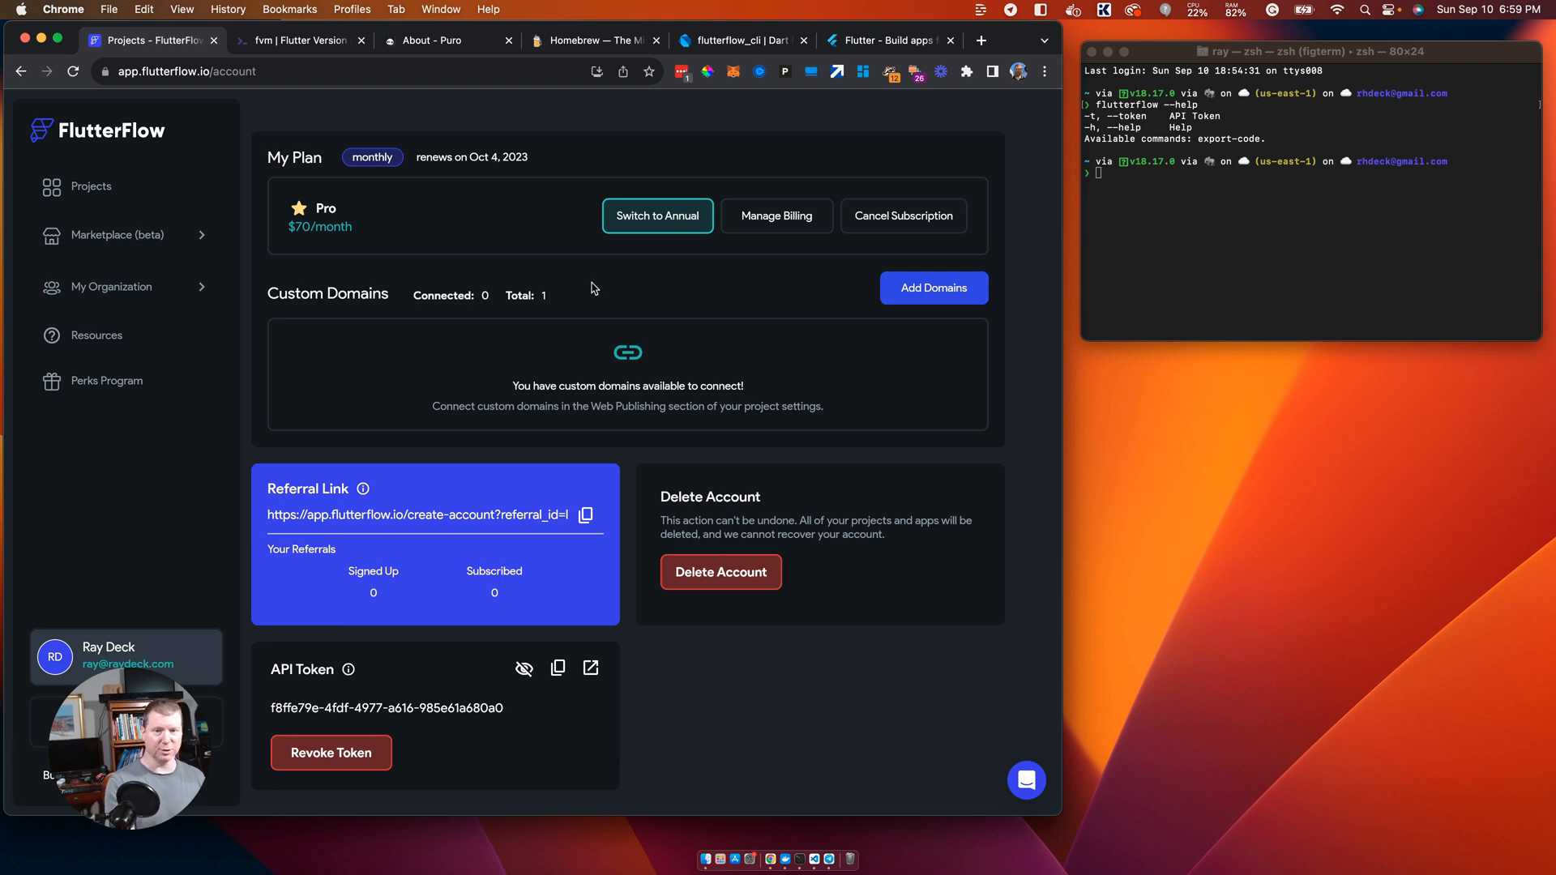
Step: Run flutterflow with the -t option, the pasted API token and the command export_code in the Terminal
{"action": "left_click", "coordinate": [1212, 211]}
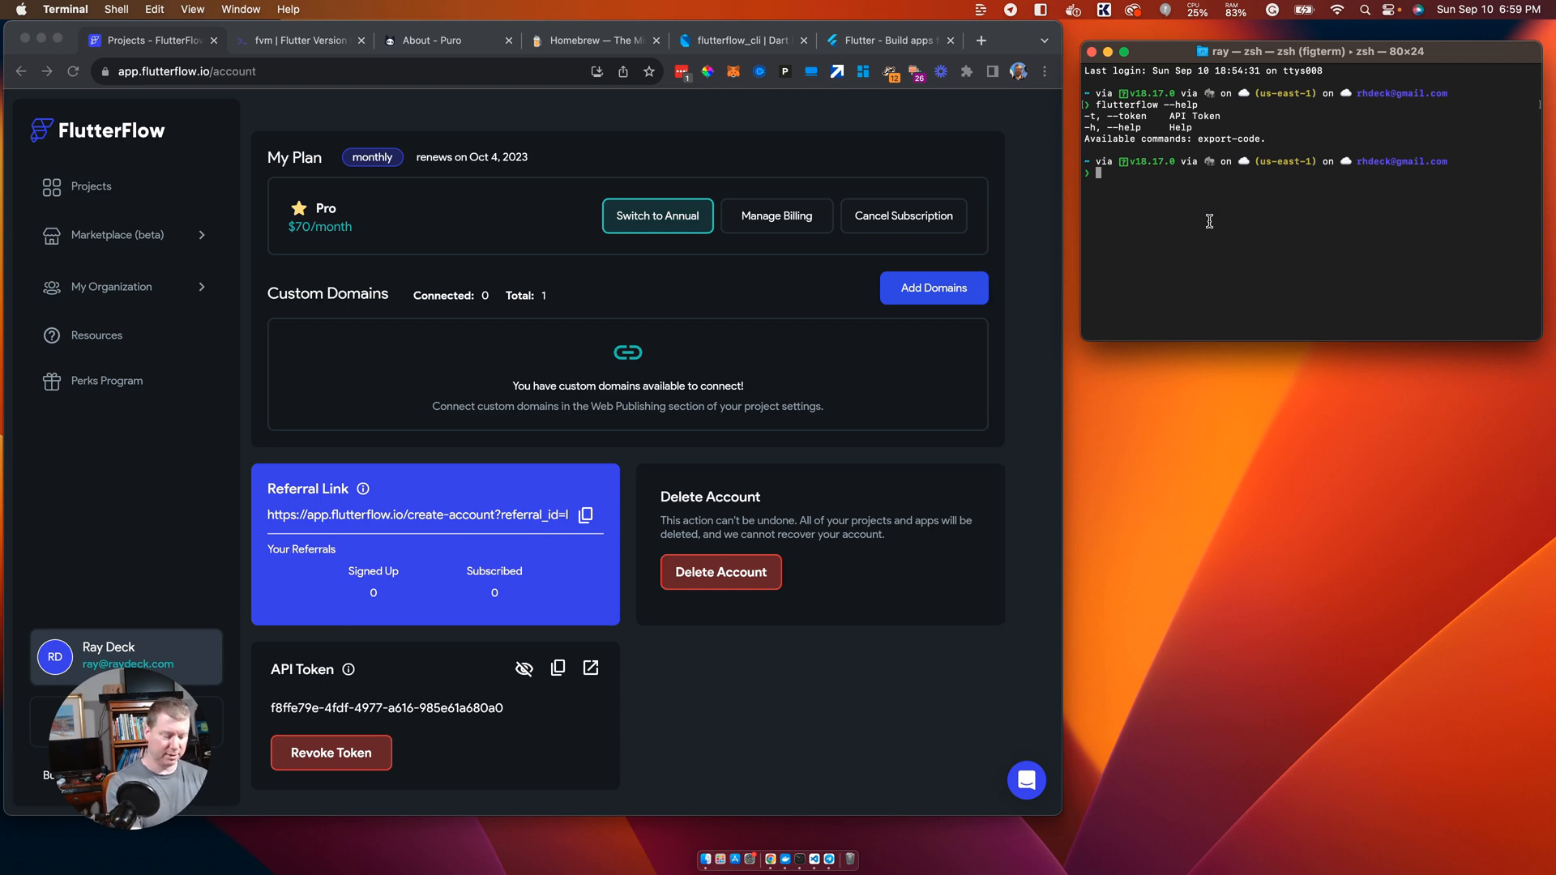
{"action": "type", "text": "flutterflow -t"}
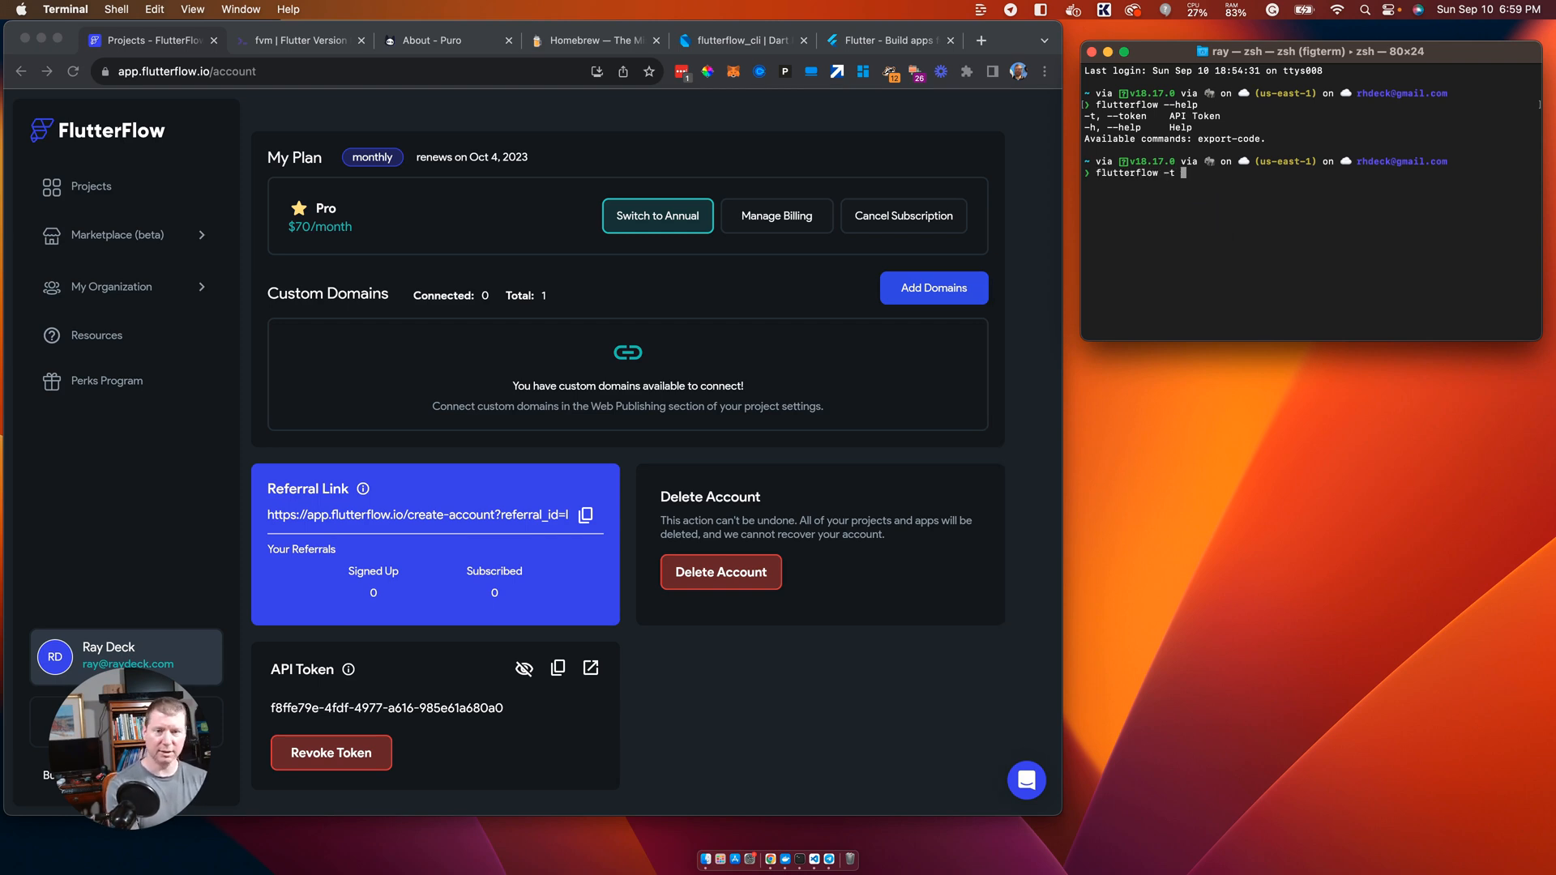
{"action": "key", "text": "super+v"}
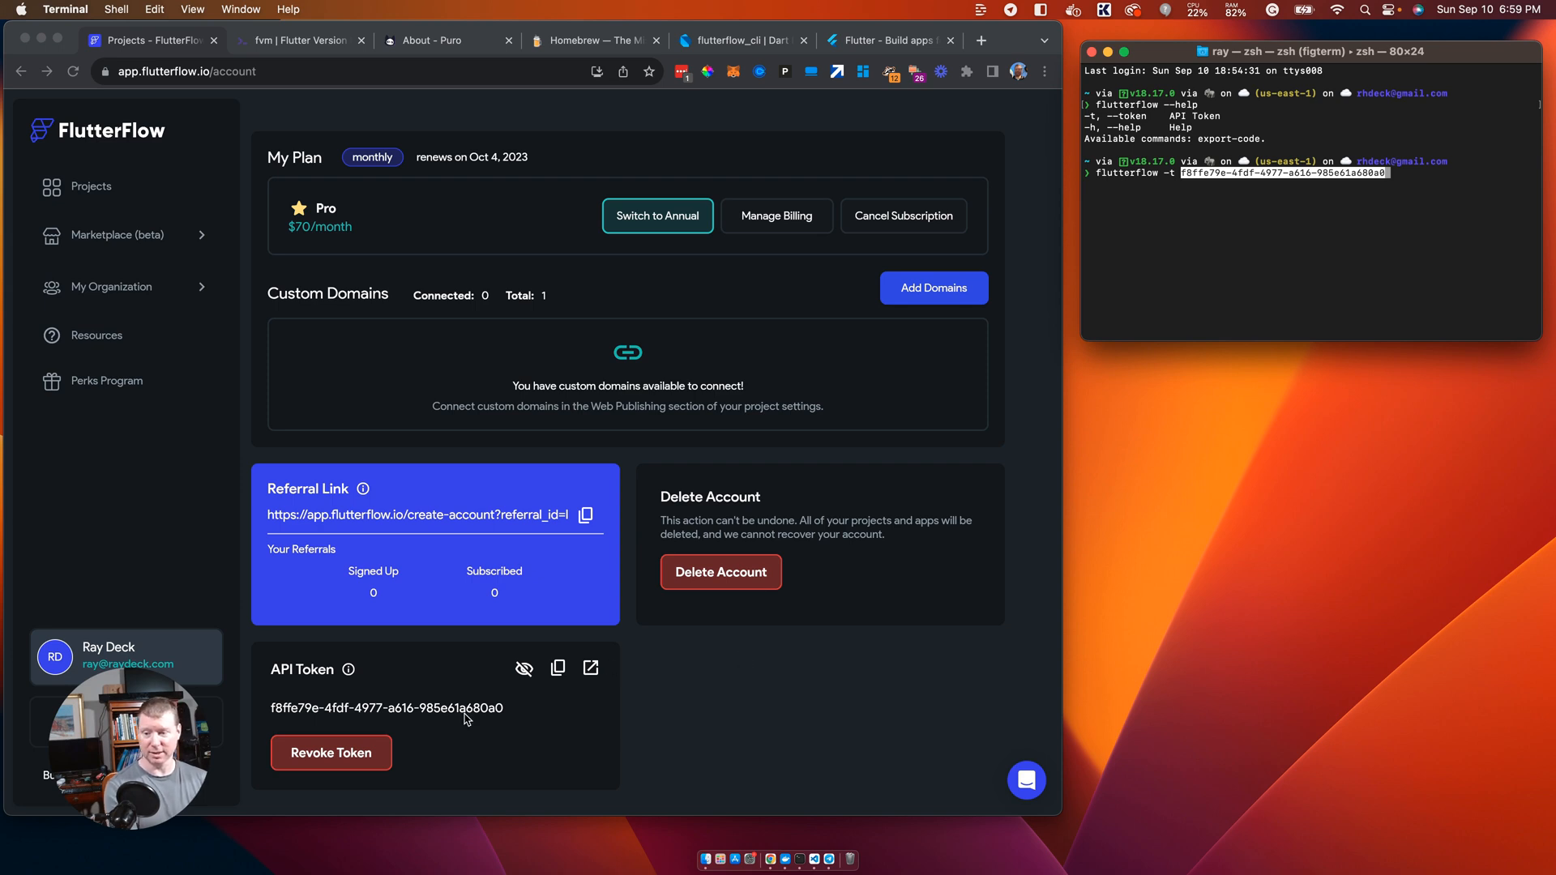
{"action": "left_click", "coordinate": [534, 689]}
{"action": "left_click", "coordinate": [558, 672]}
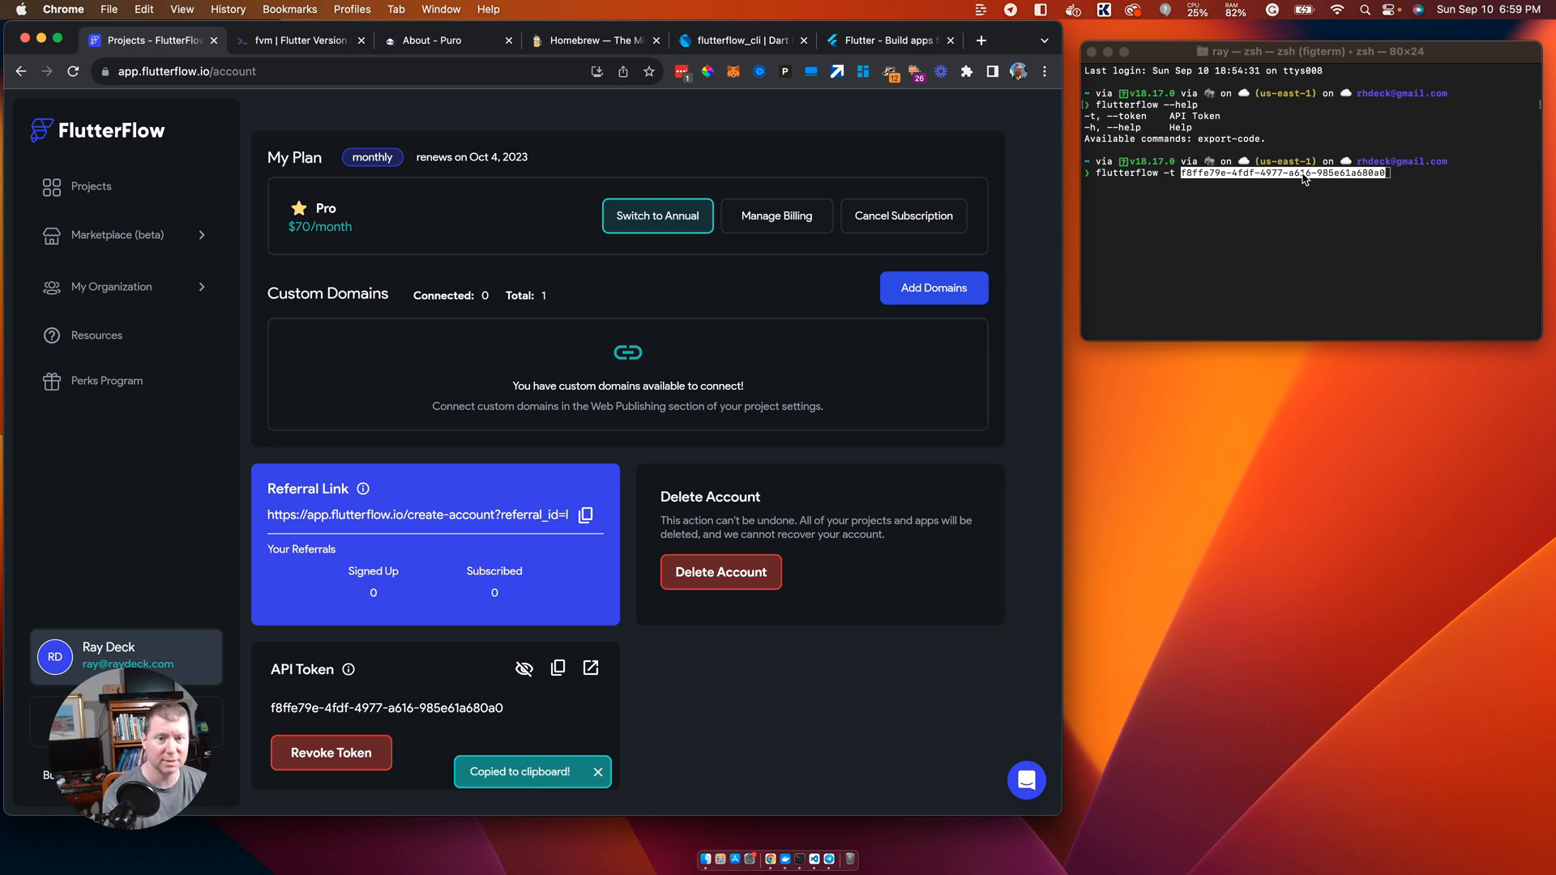
{"action": "left_click", "coordinate": [1455, 179]}
{"action": "type", "text": "export_code"}
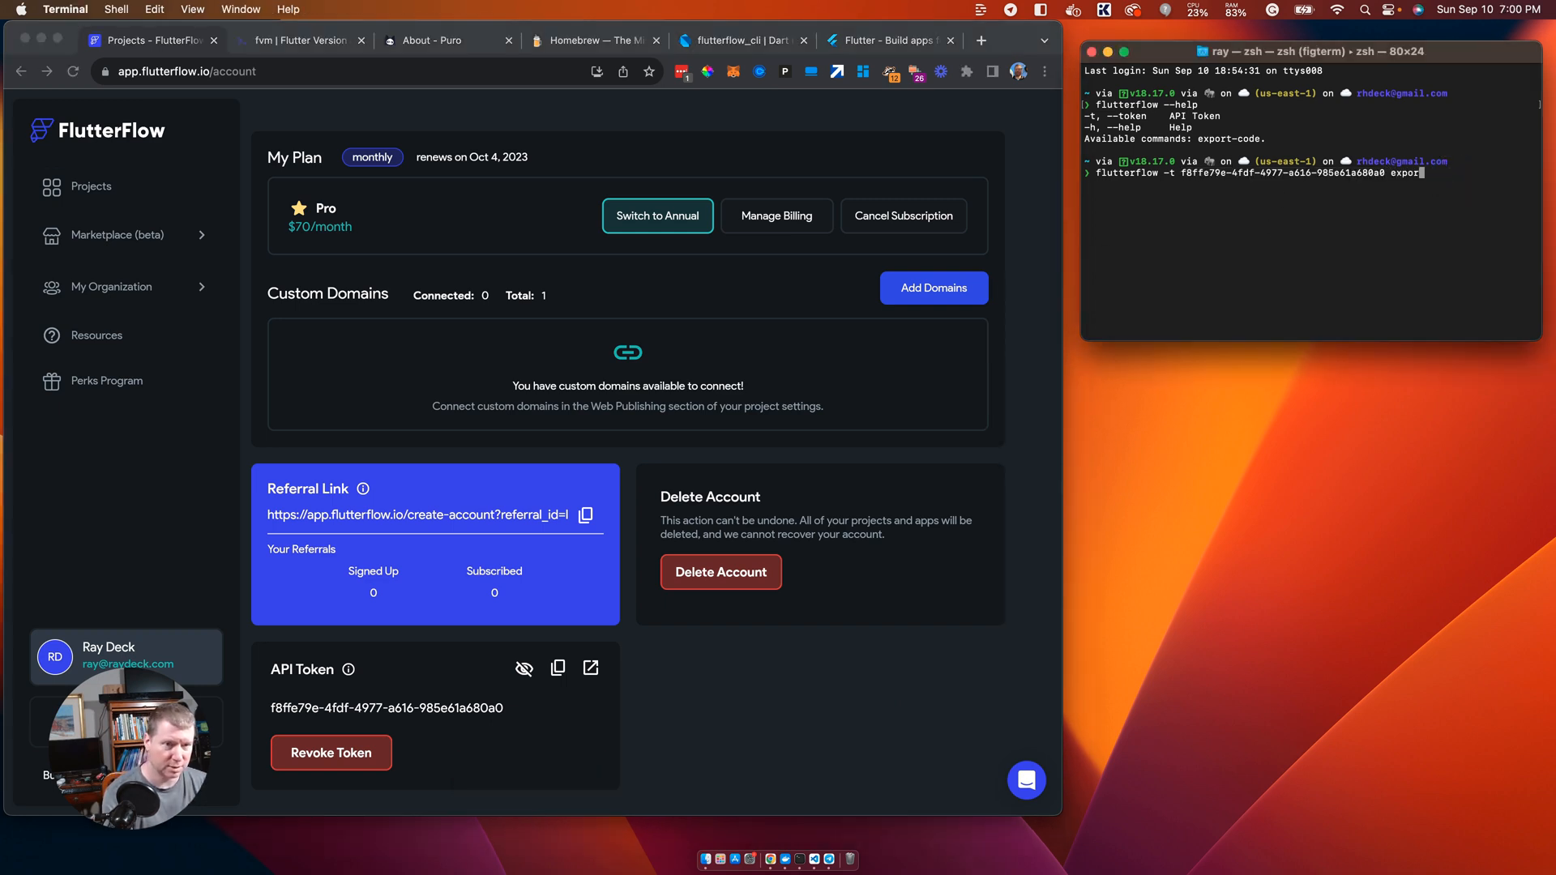
{"action": "key", "text": "Return"}
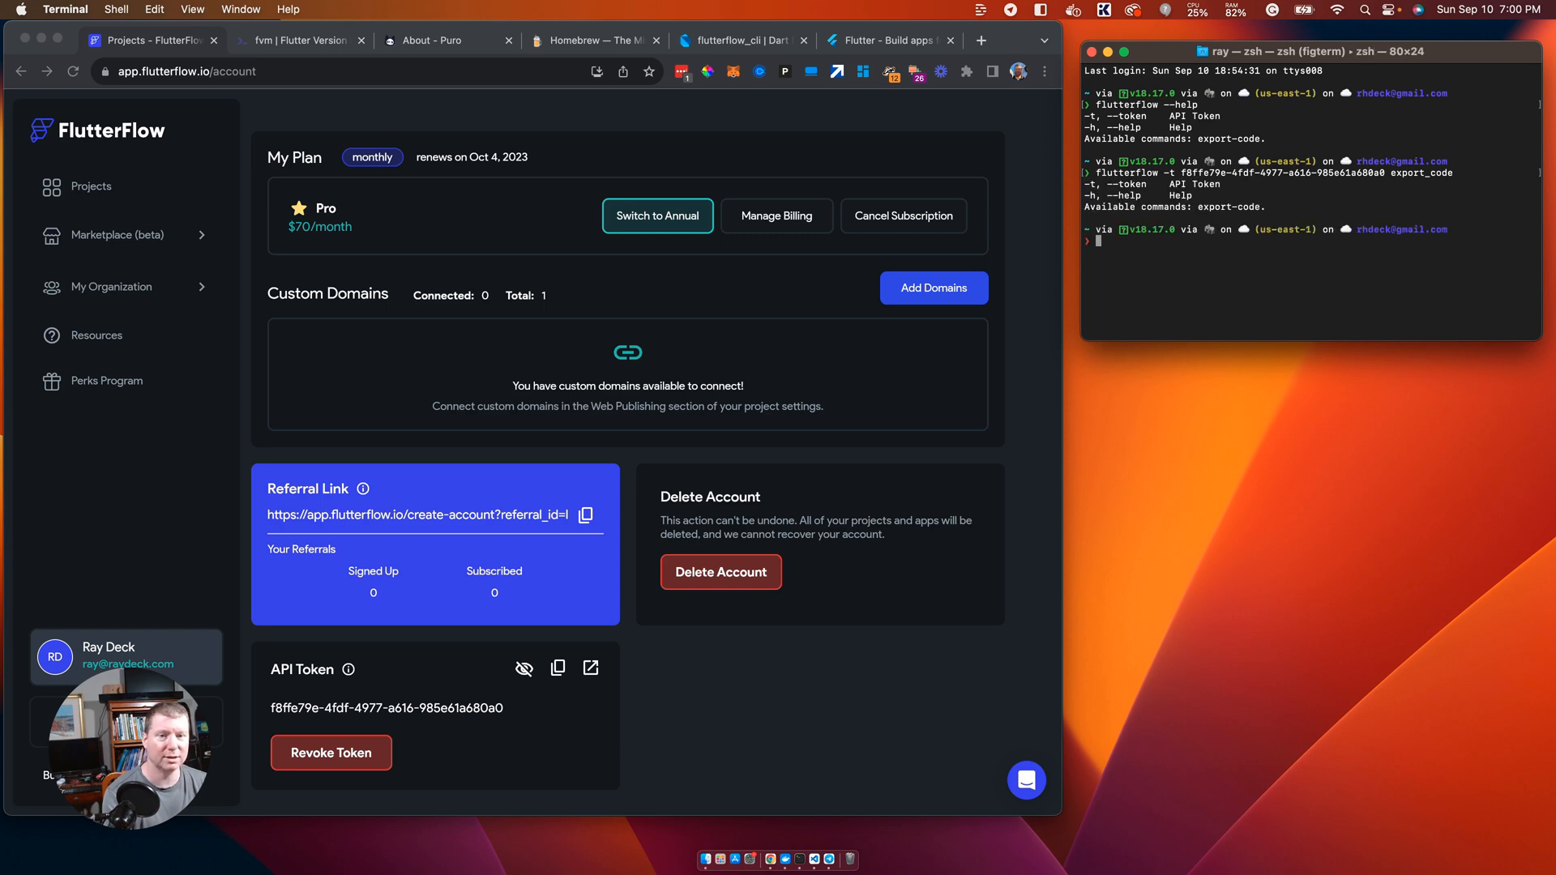
Step: Correct the command name in the previous flutterflow command to export-code and run it again
{"action": "key", "text": "Up"}
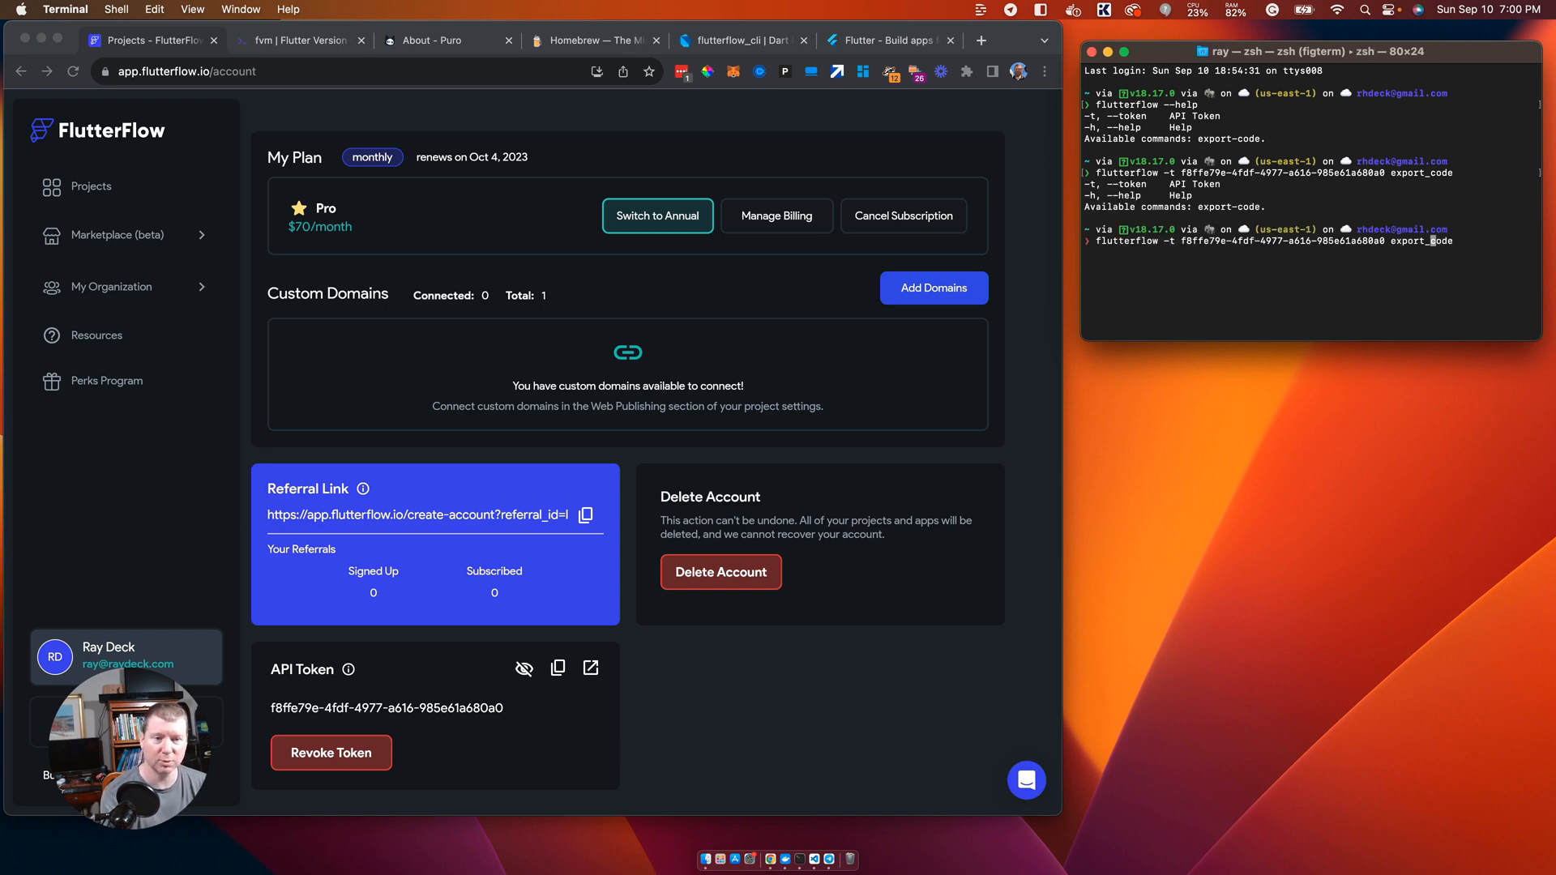
{"action": "key", "text": "BackSpace"}
{"action": "type", "text": "-"}
{"action": "key", "text": "Return"}
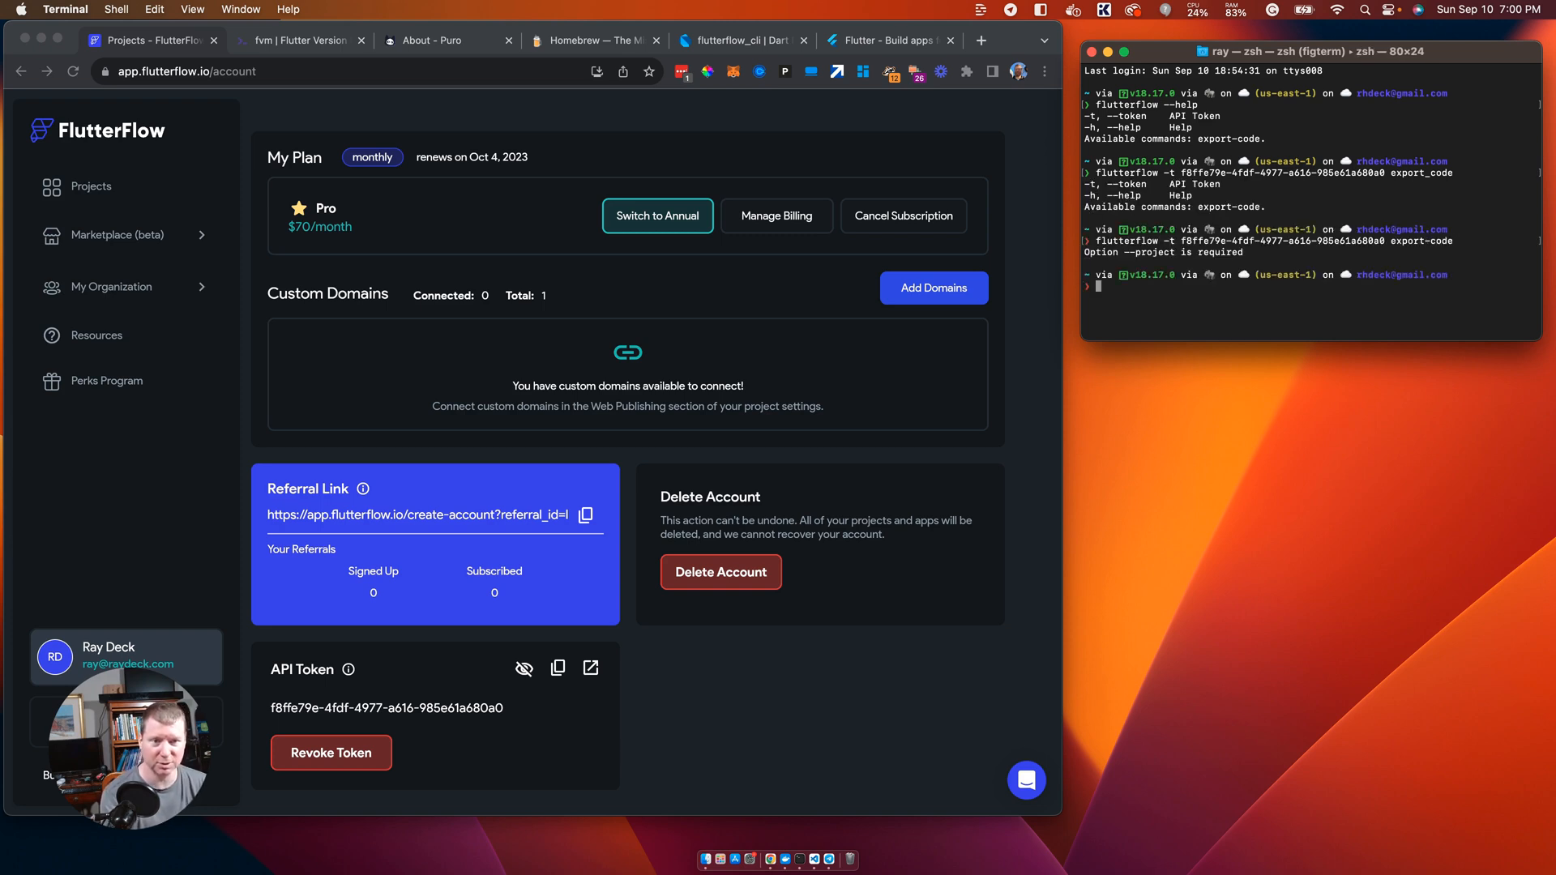
Step: Add the --project option to the export-code command and open the test project in FlutterFlow to get its ID
{"action": "key", "text": "Up"}
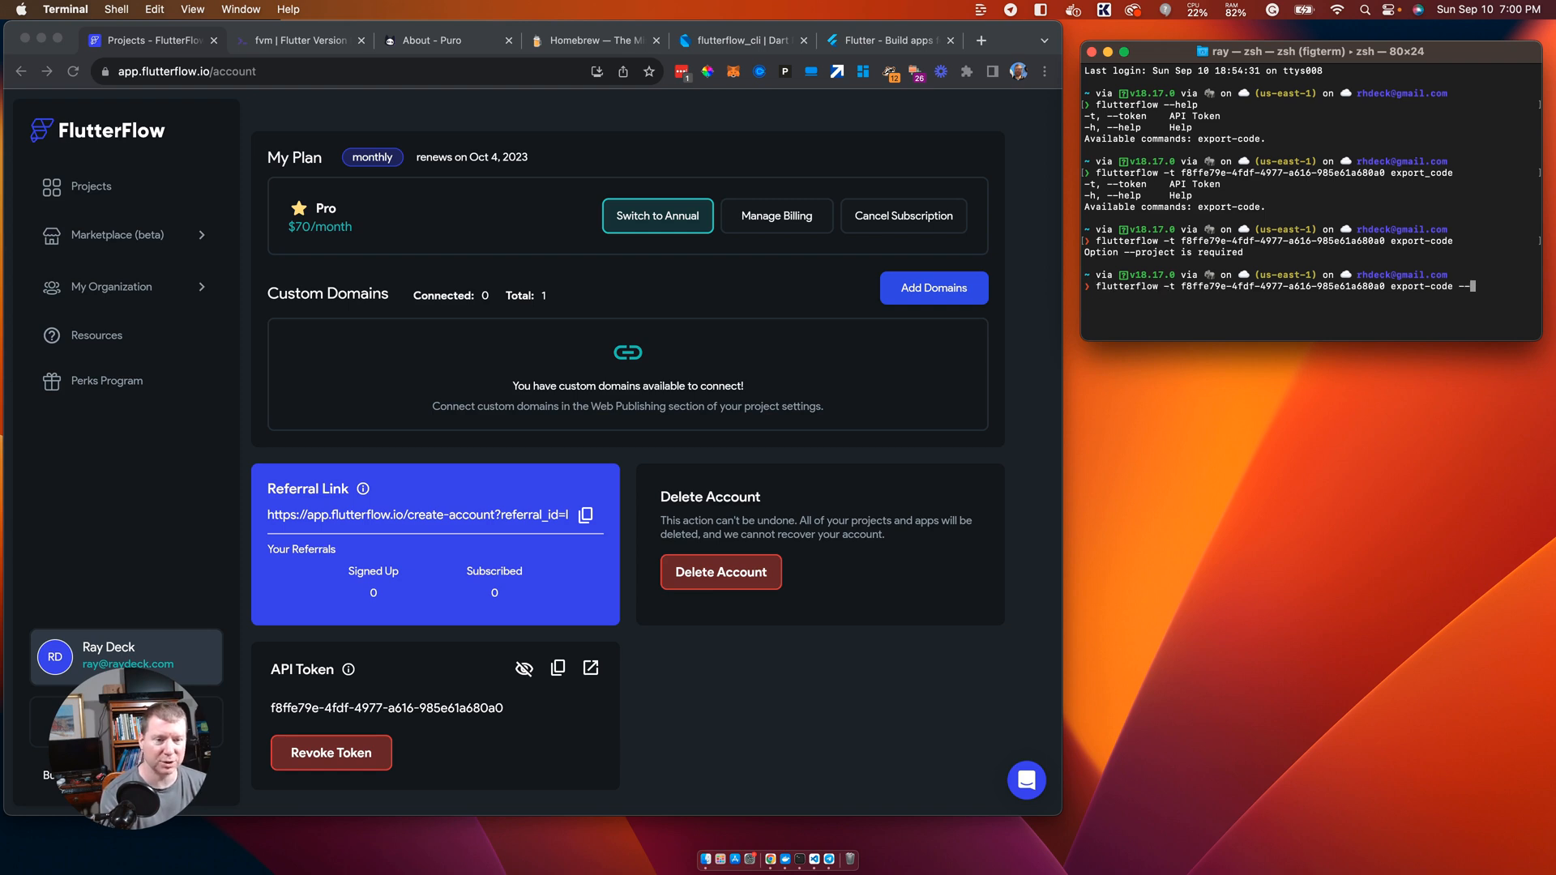
{"action": "type", "text": "--project"}
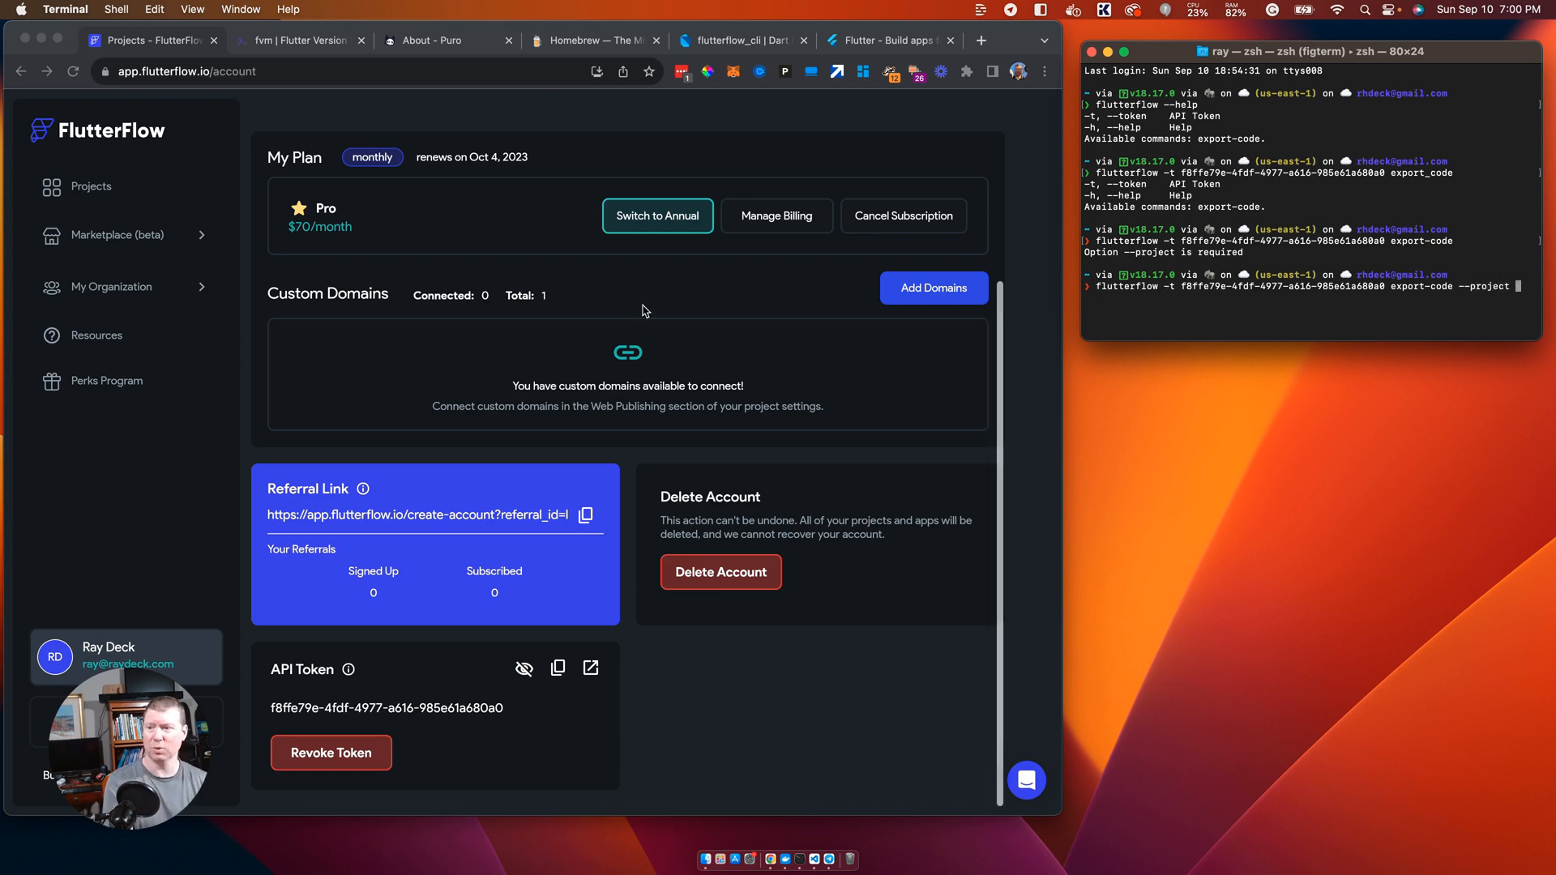
{"action": "left_click", "coordinate": [85, 196]}
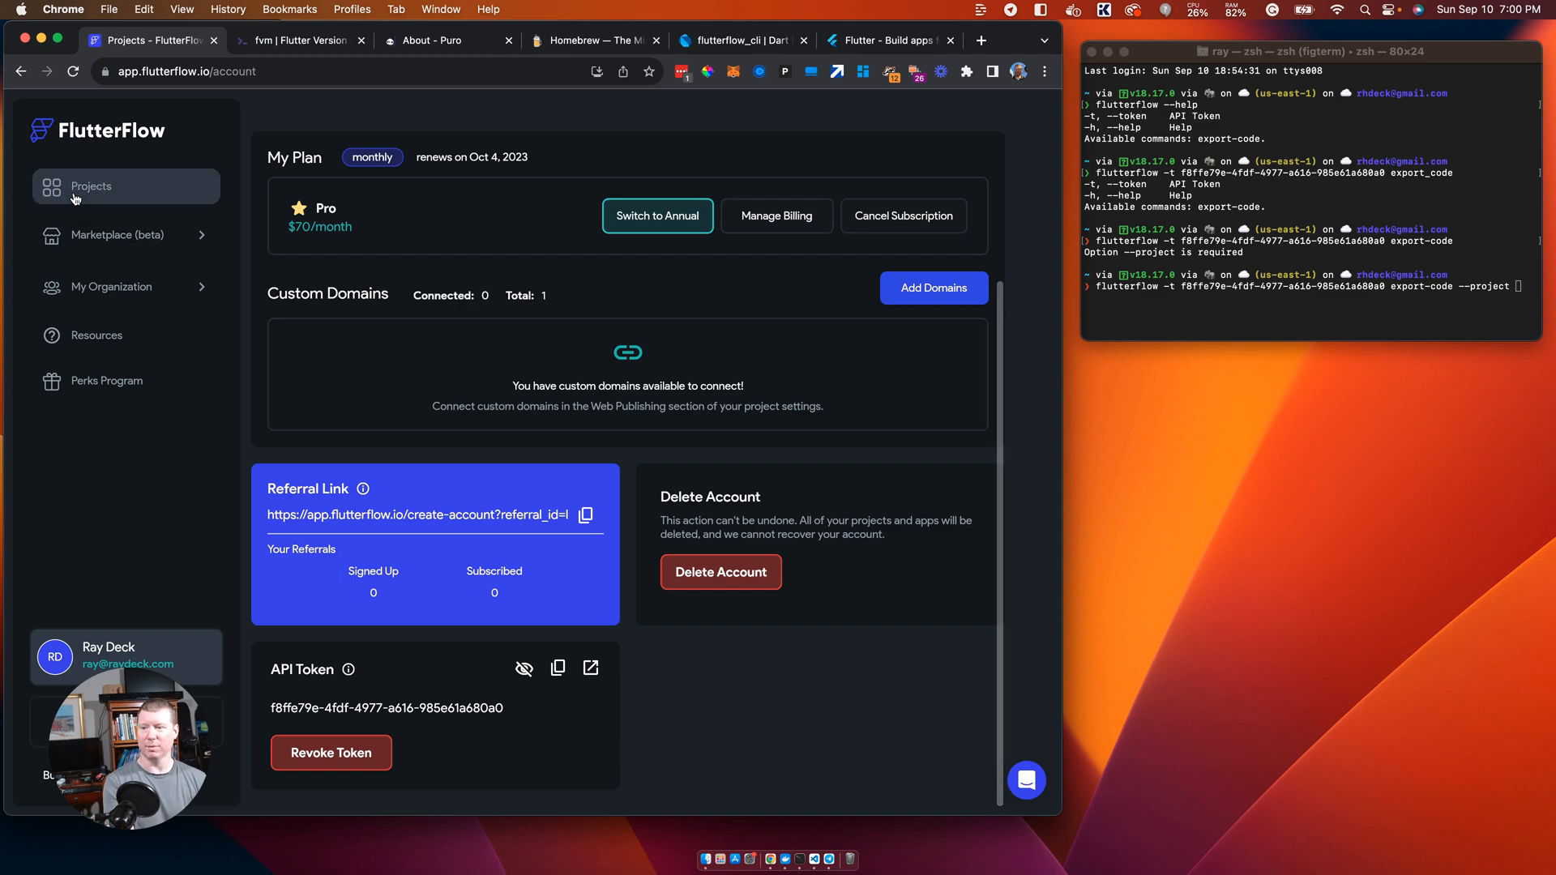
{"action": "left_click", "coordinate": [369, 361]}
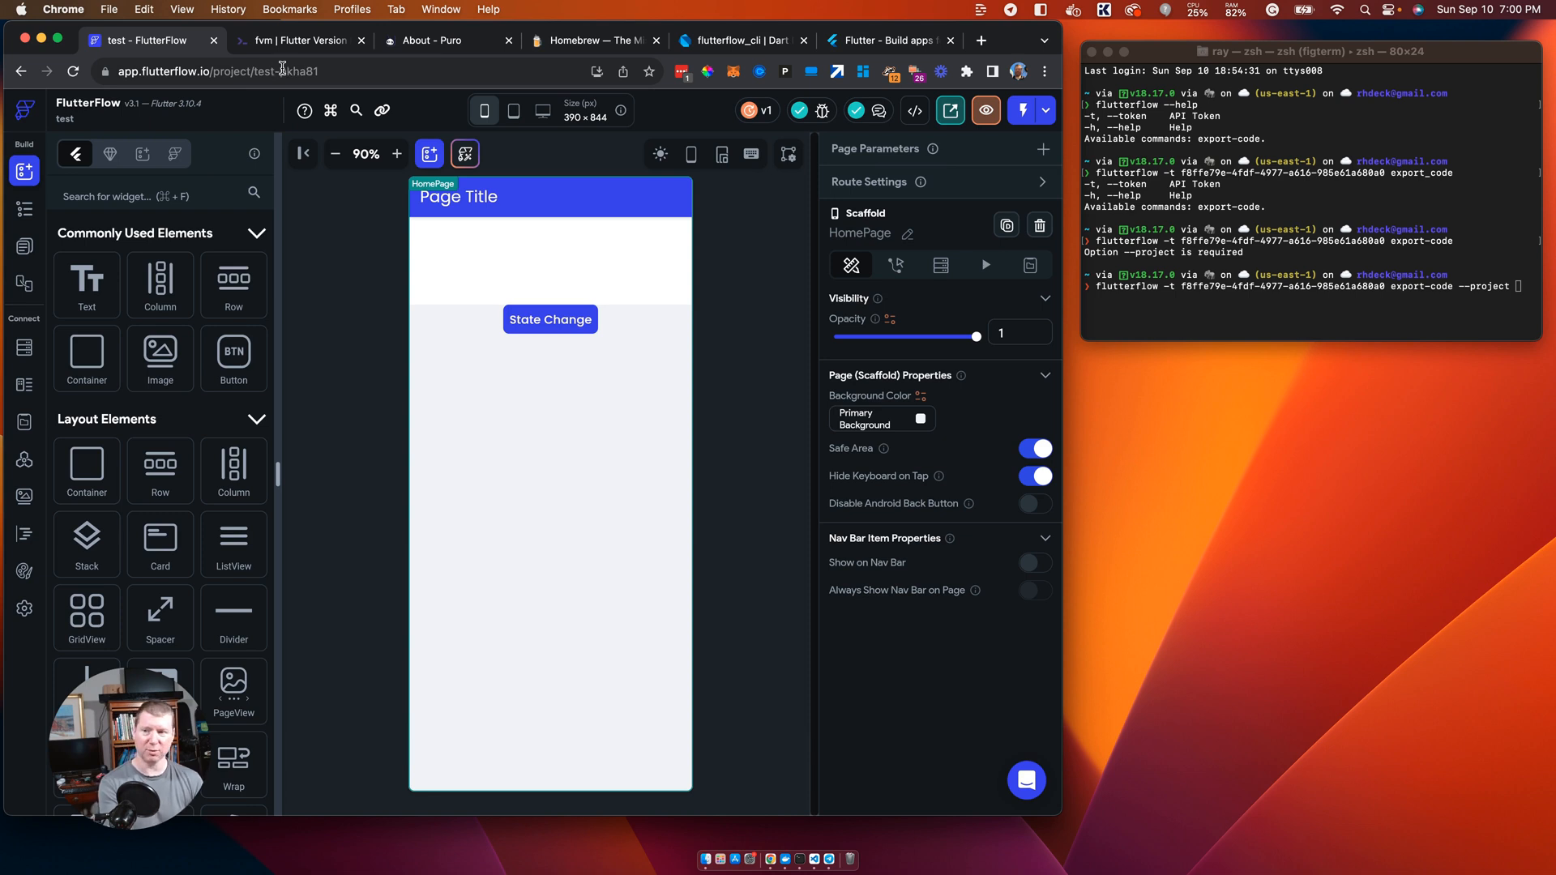
Step: Try to export the project code using pkha81, copied from the end of the project's web address, as the project ID
{"action": "left_click_drag", "start_coordinate": [254, 70], "coordinate": [281, 73]}
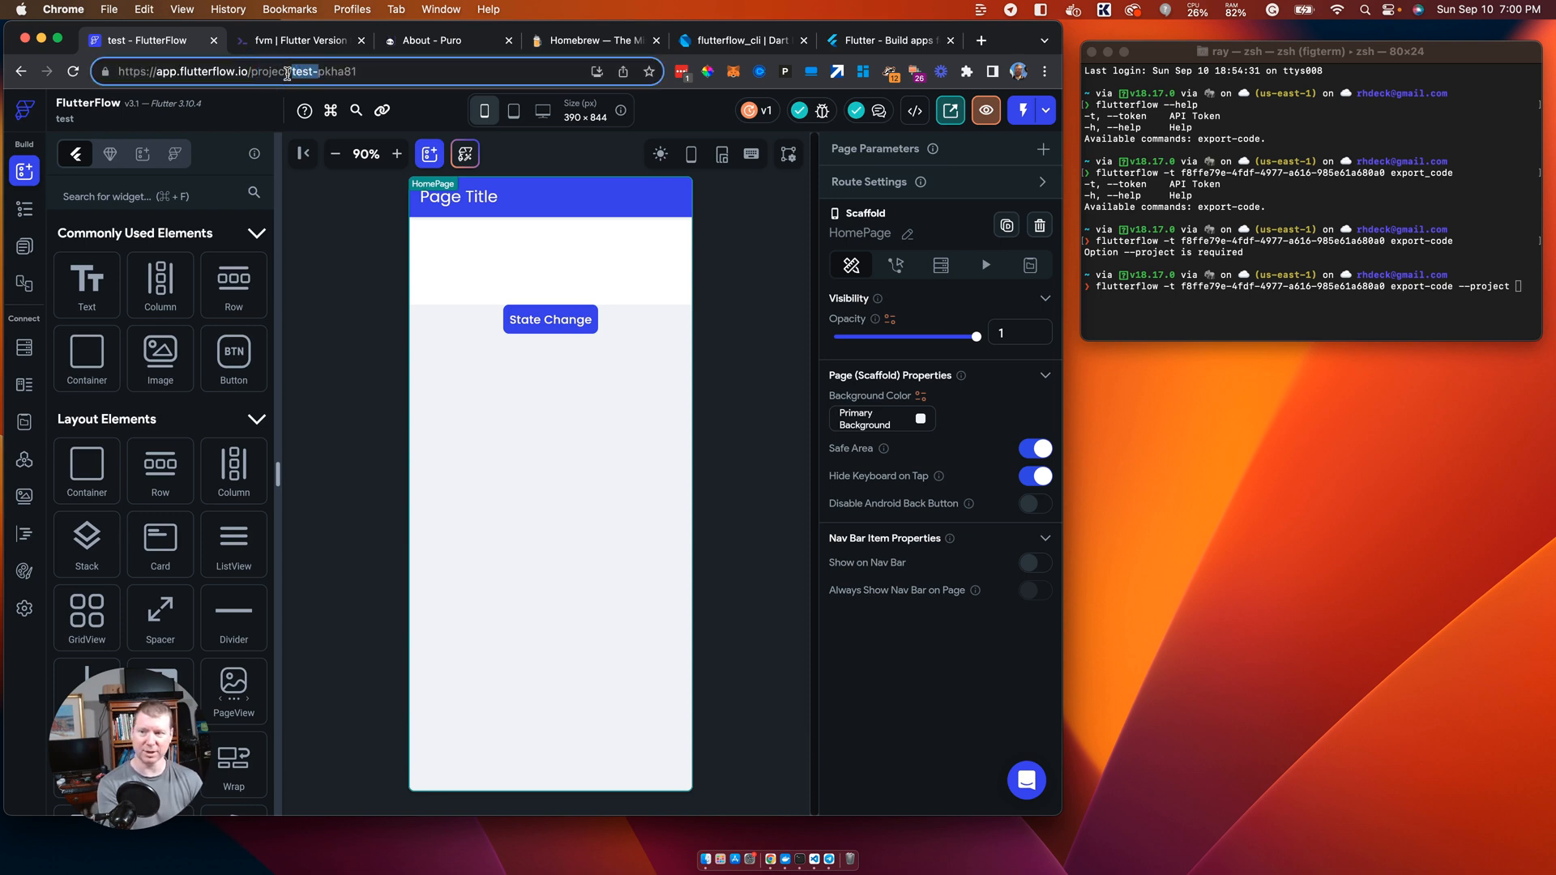
{"action": "left_click", "coordinate": [321, 73]}
{"action": "double_click", "coordinate": [321, 73]}
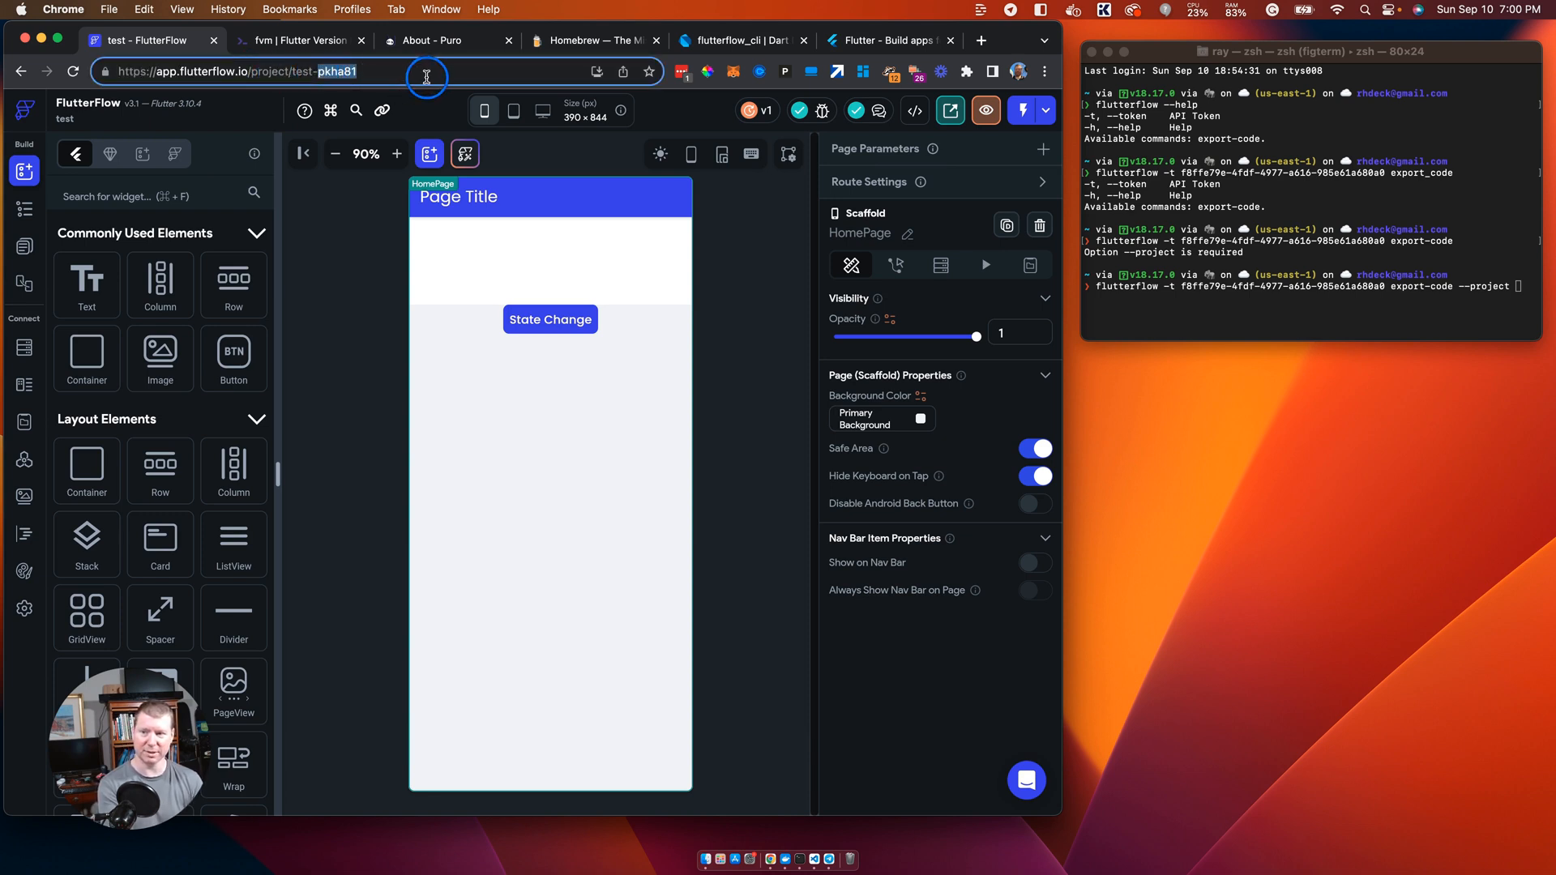
{"action": "key", "text": "super+c"}
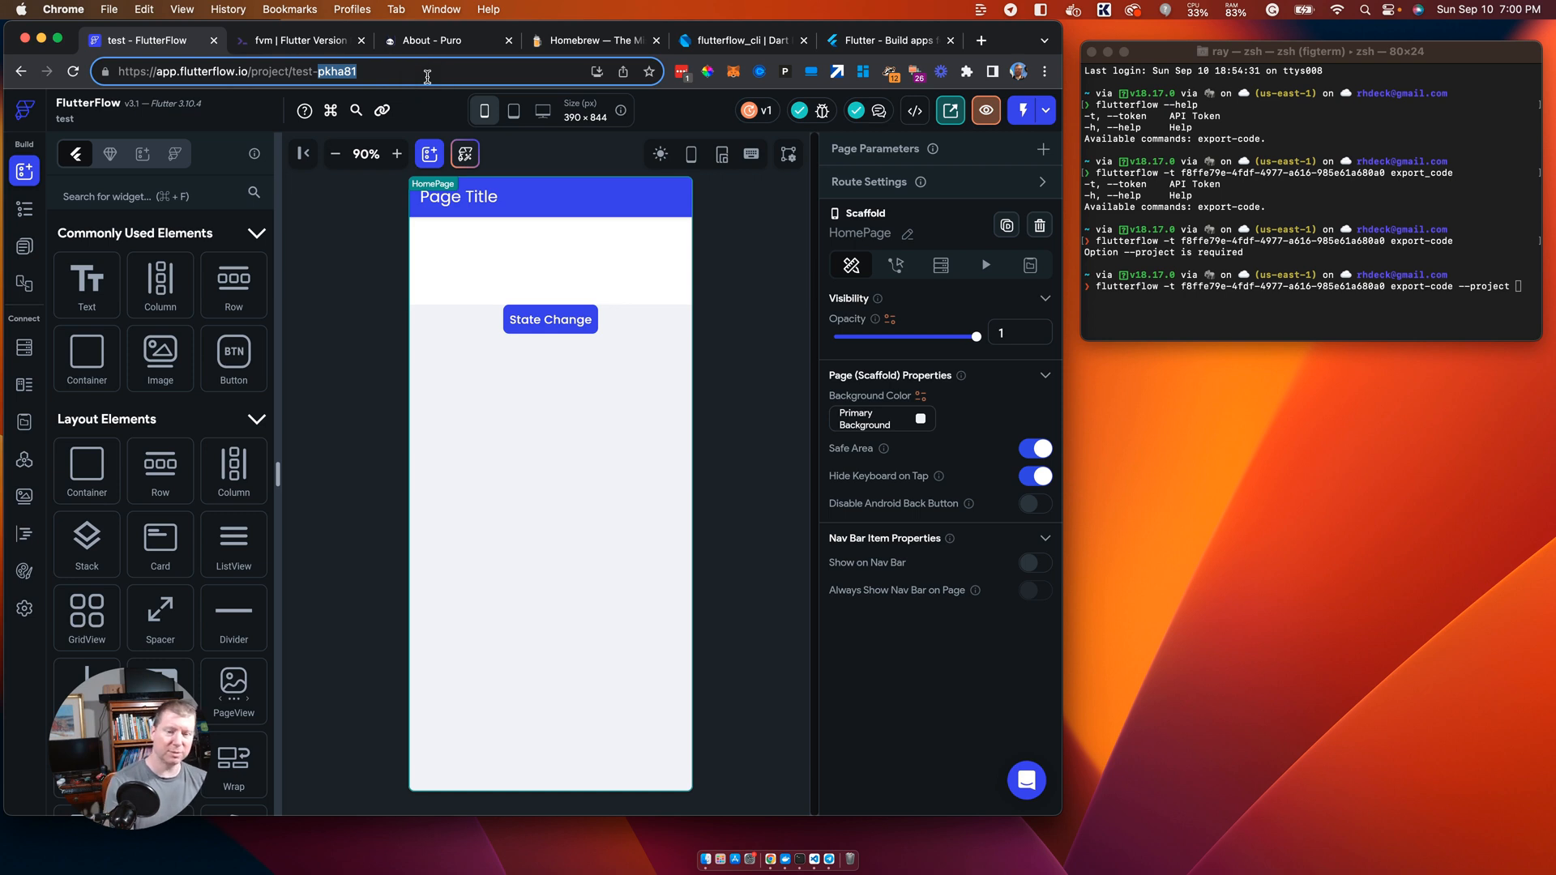
{"action": "left_click", "coordinate": [1297, 316]}
{"action": "key", "text": "super+v"}
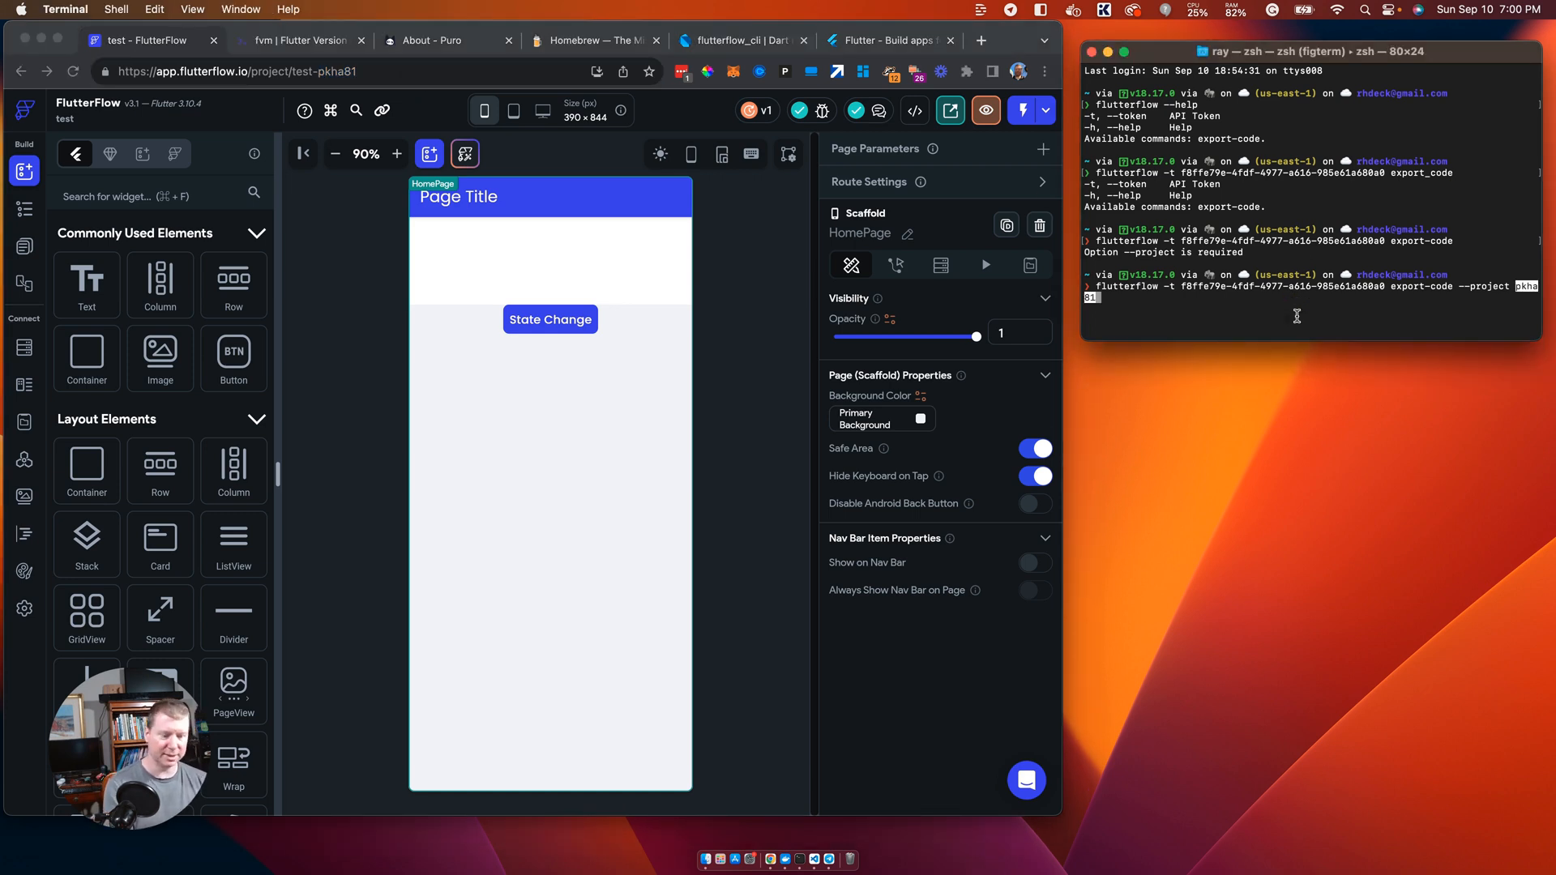
{"action": "key", "text": "Return"}
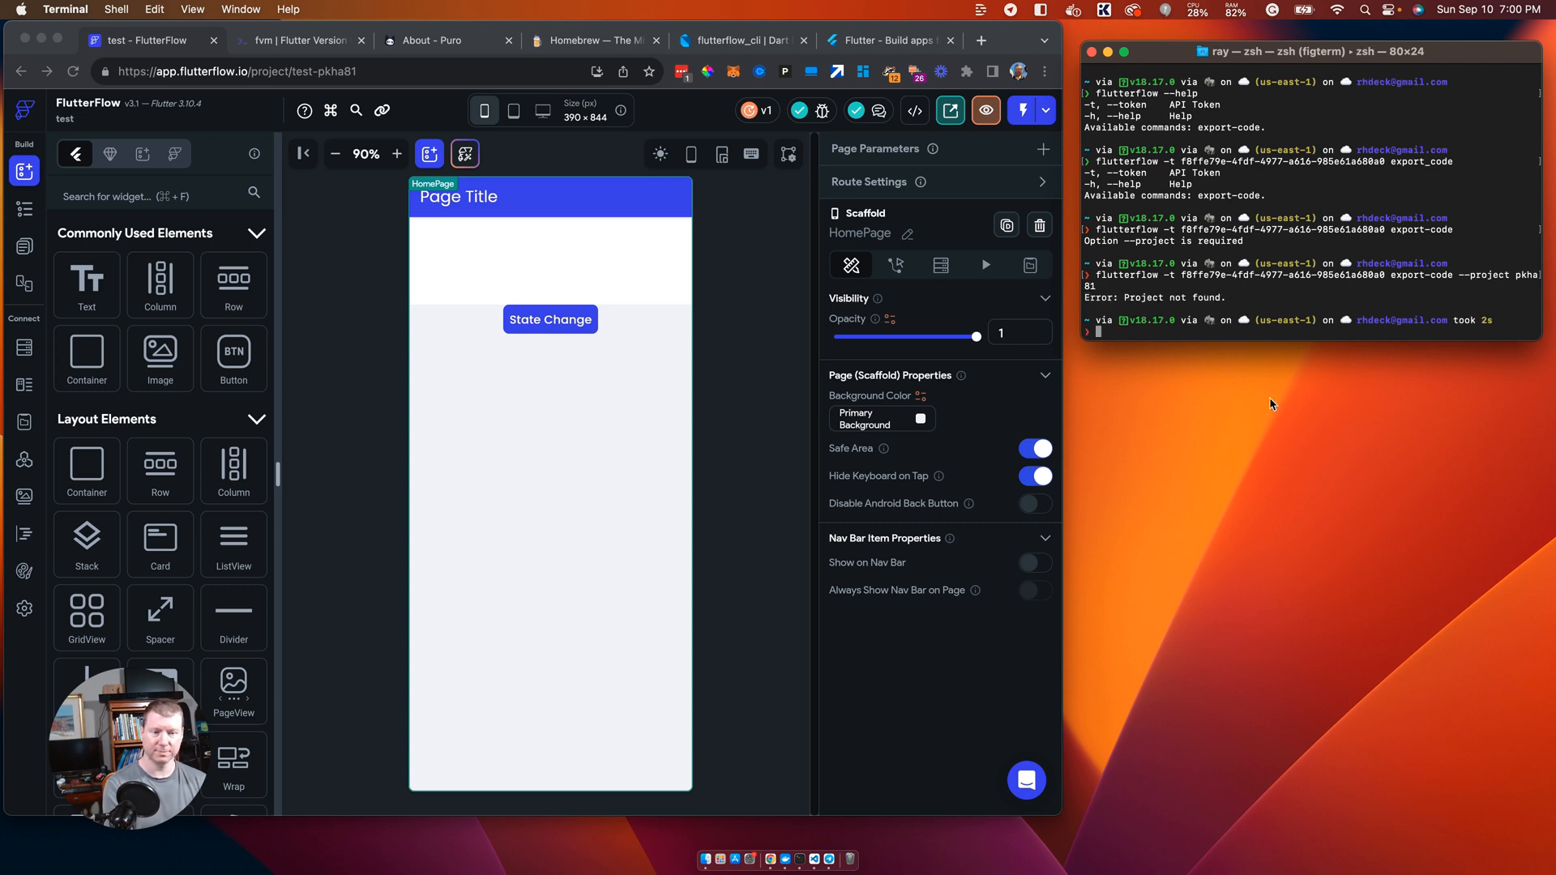
Step: Replace the project ID in the export-code command with the full test-pkha81 from the web address and run it
{"action": "key", "text": "Up"}
{"action": "left_click", "coordinate": [292, 70]}
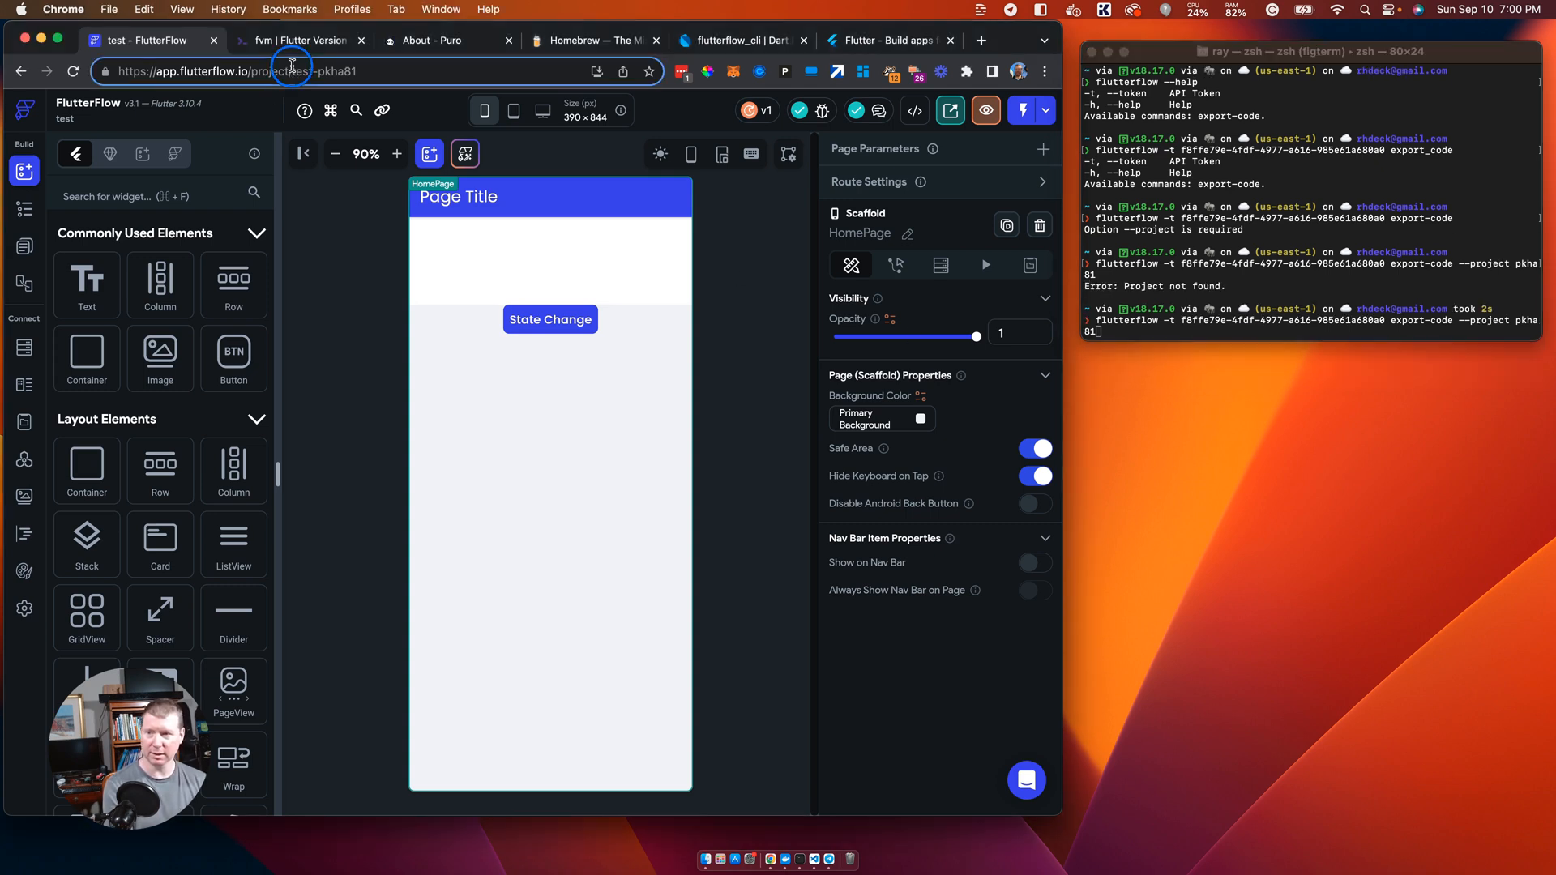
{"action": "left_click_drag", "start_coordinate": [291, 71], "coordinate": [486, 71]}
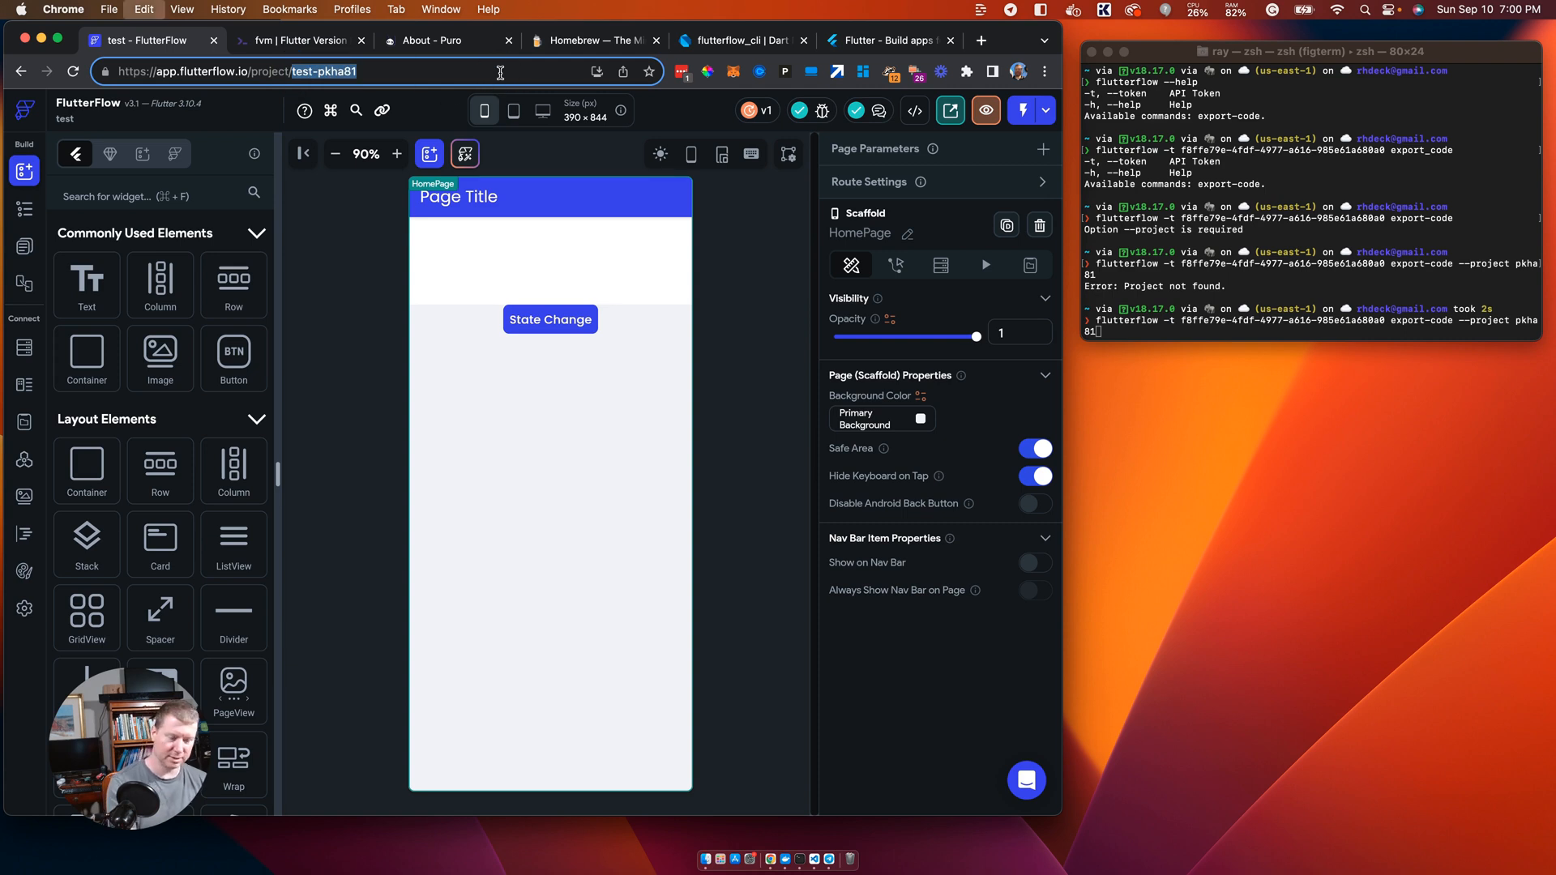
{"action": "left_click", "coordinate": [1246, 193]}
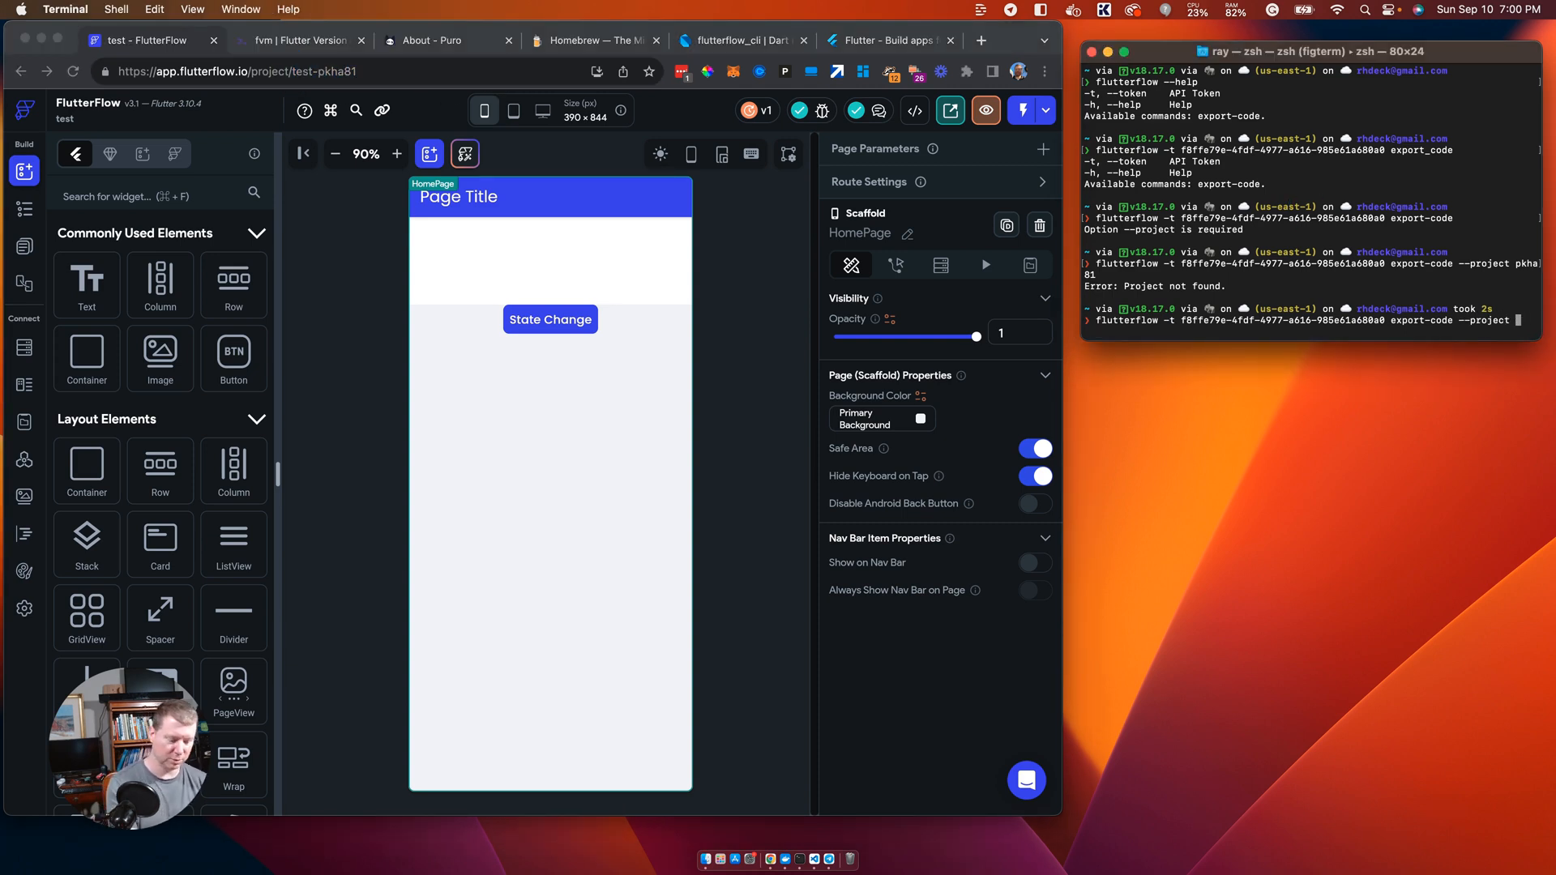
{"action": "key", "text": "super+v"}
{"action": "key", "text": "Return"}
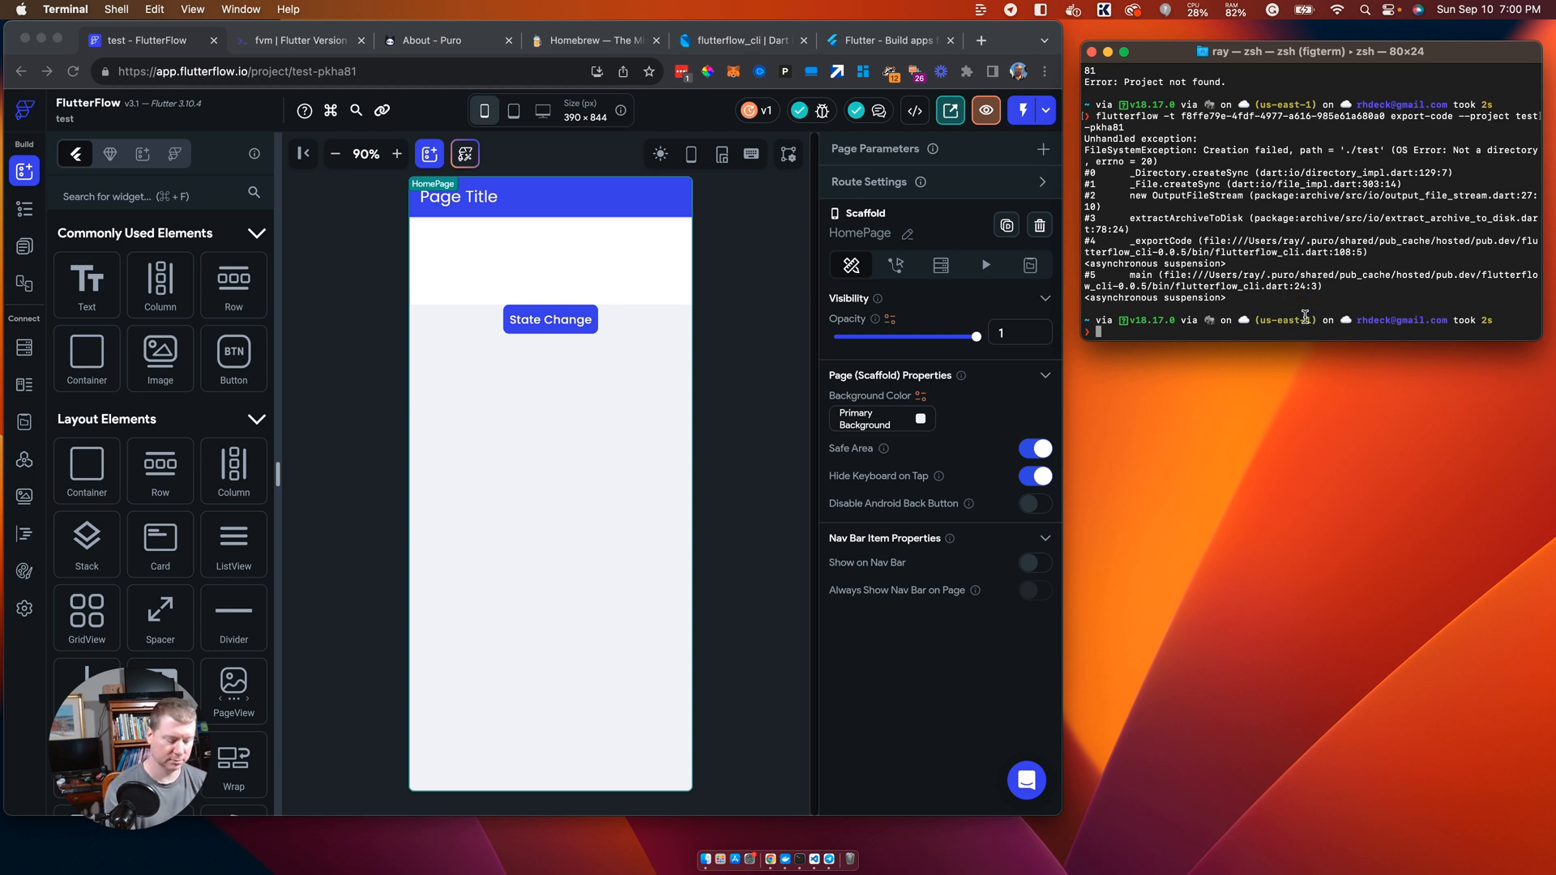
Step: Discard the mkdir test command and try to change the working directory with cd test
{"action": "type", "text": "mkdir test"}
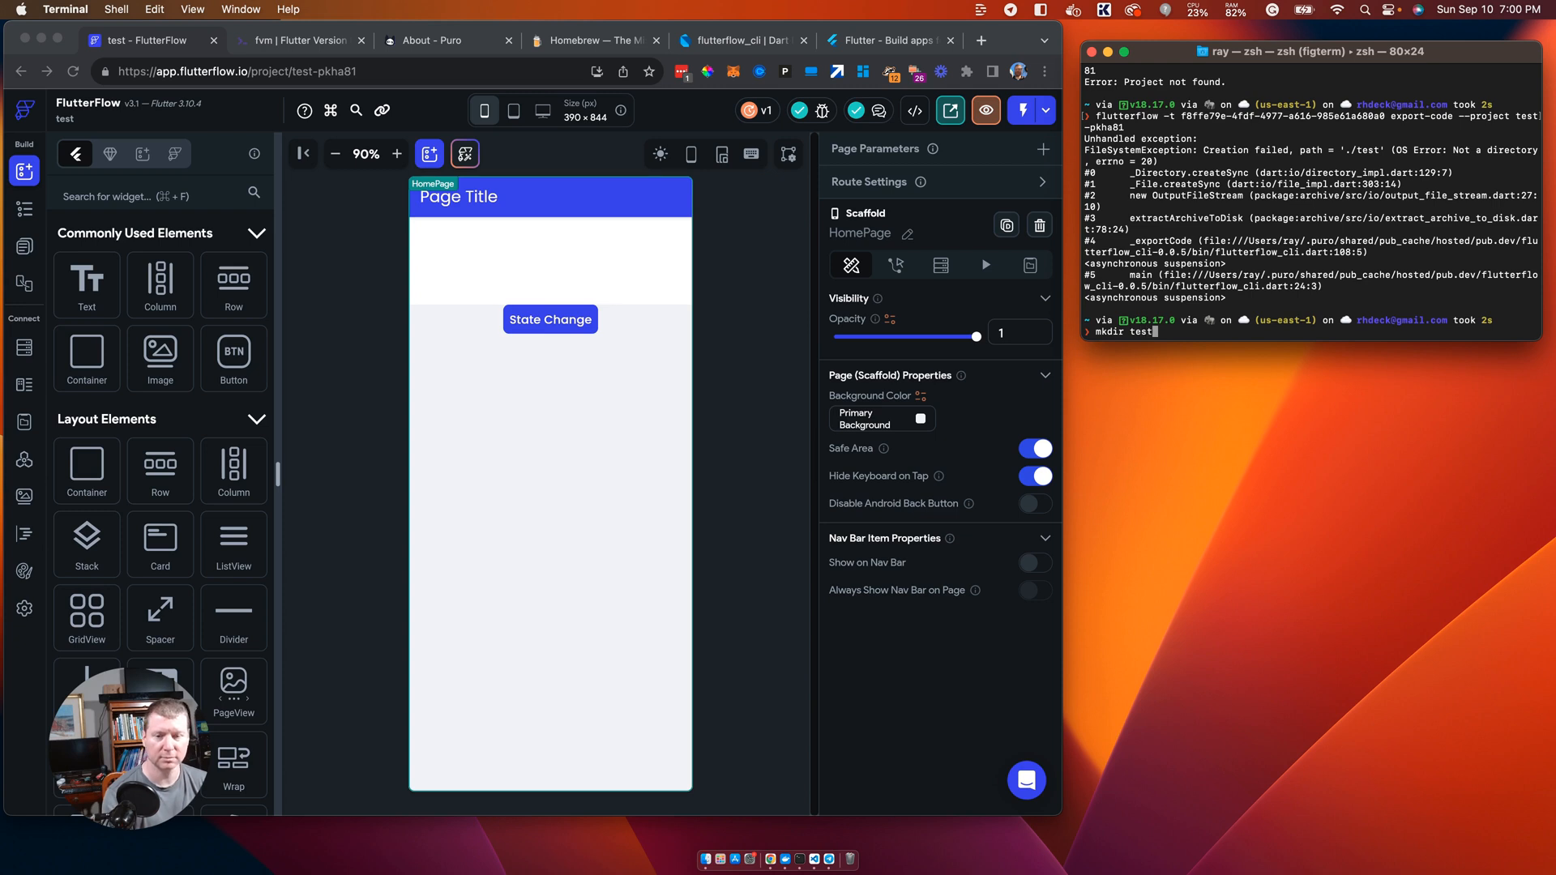
{"action": "key", "text": "BackSpace"}
{"action": "key", "text": "BackSpace"}
{"action": "key", "text": "BackSpace"}
{"action": "key", "text": "BackSpace"}
{"action": "key", "text": "BackSpace"}
{"action": "type", "text": "cd t"}
{"action": "key", "text": "Return"}
Step: Try to create a directory named test in the home folder and change into it
{"action": "type", "text": "mkdir"}
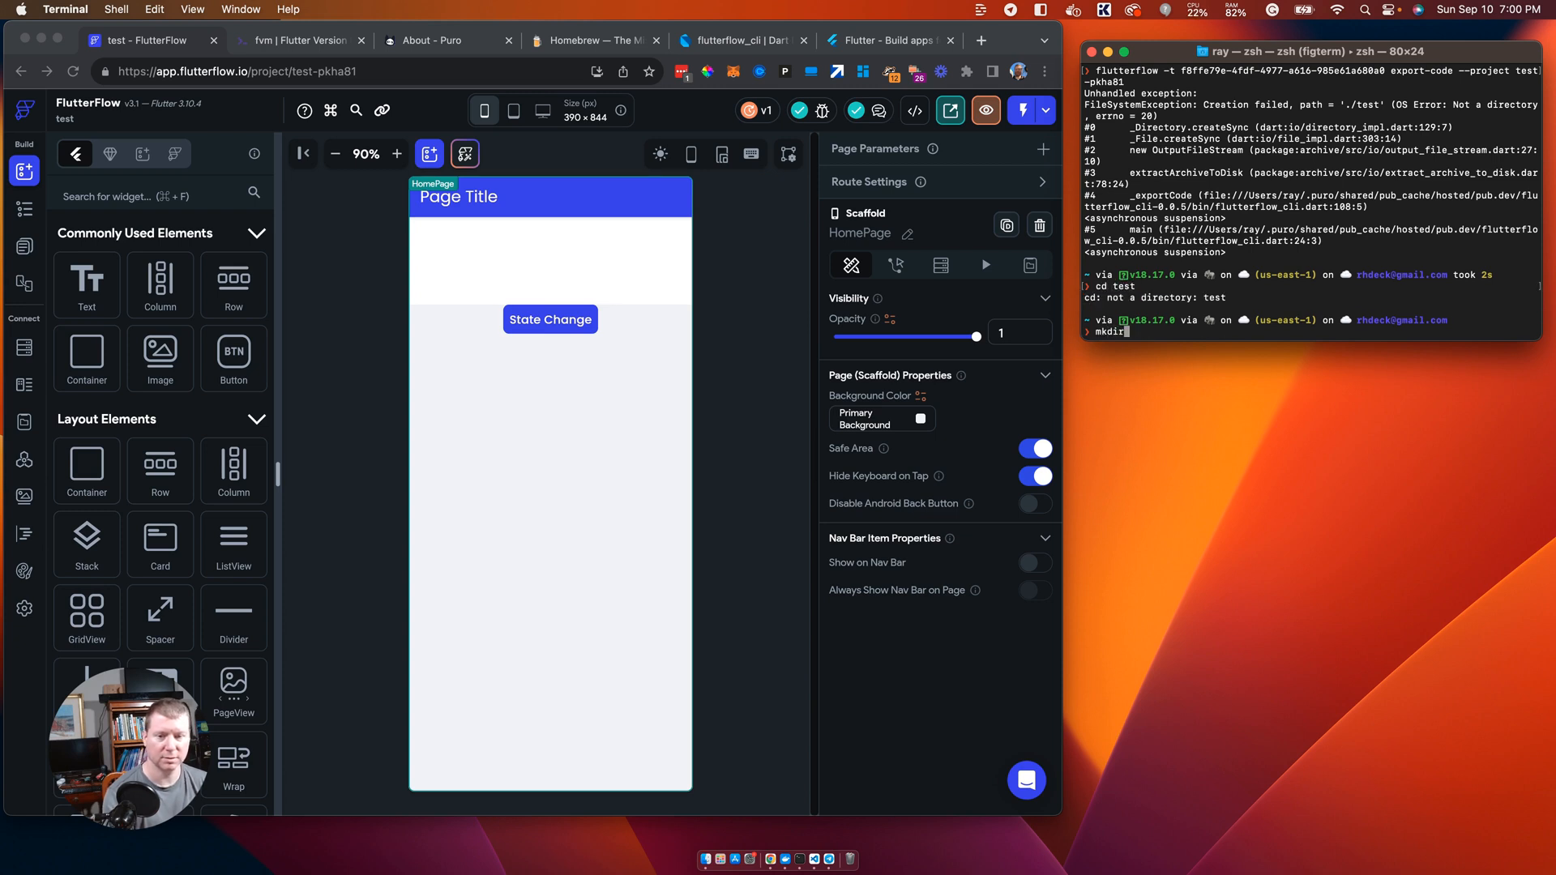
{"action": "type", "text": " test"}
{"action": "key", "text": "Return"}
{"action": "type", "text": "cd test"}
{"action": "key", "text": "Return"}
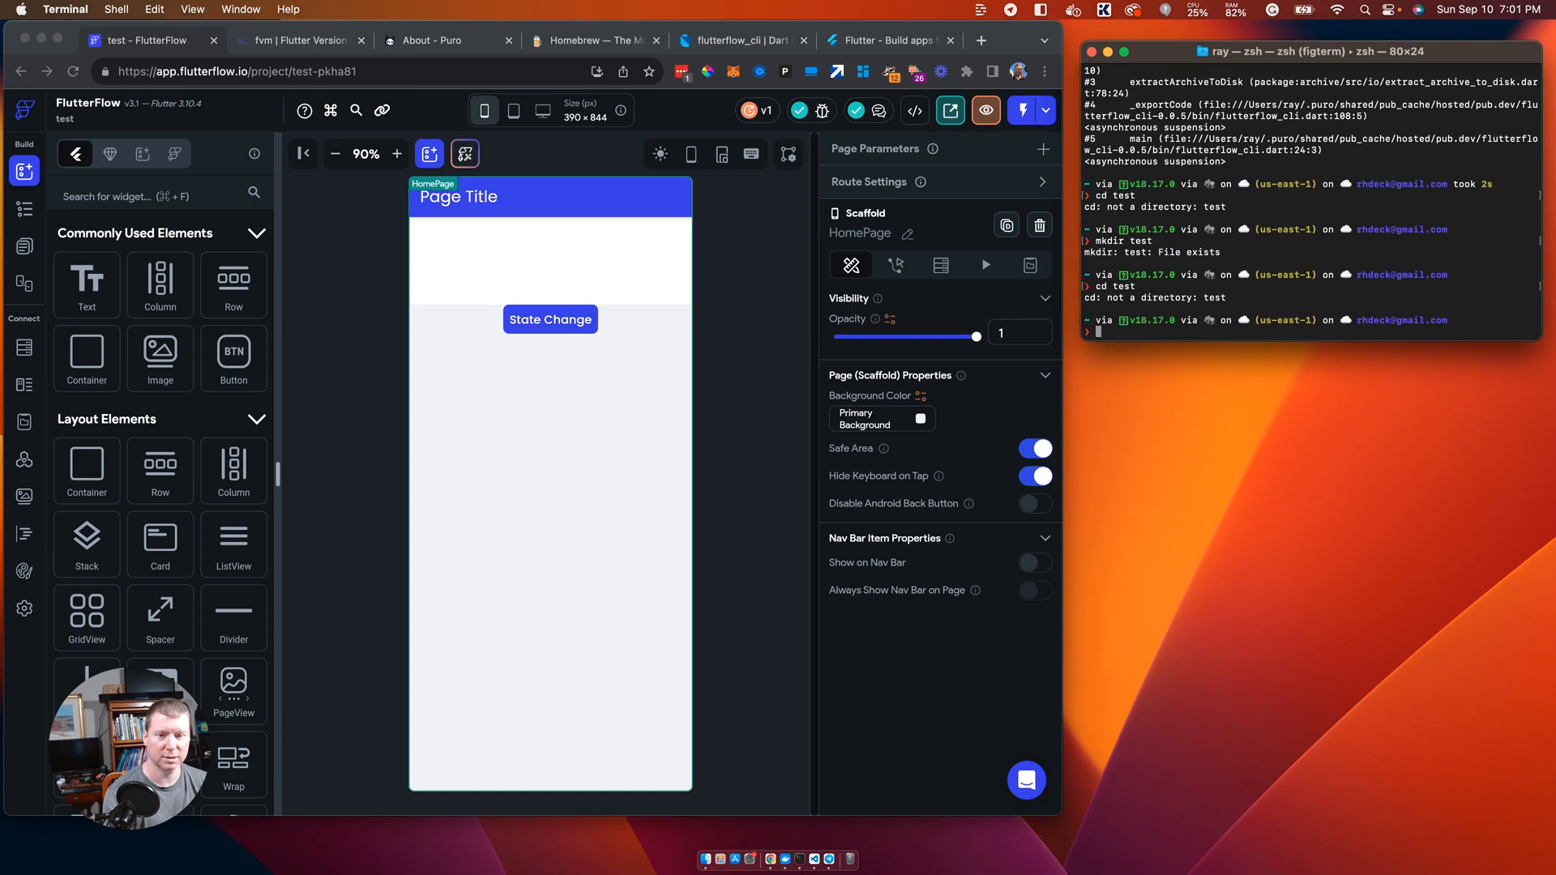
Step: Print the current working directory's path and list its contents in long format
{"action": "type", "text": "pwd"}
{"action": "key", "text": "Return"}
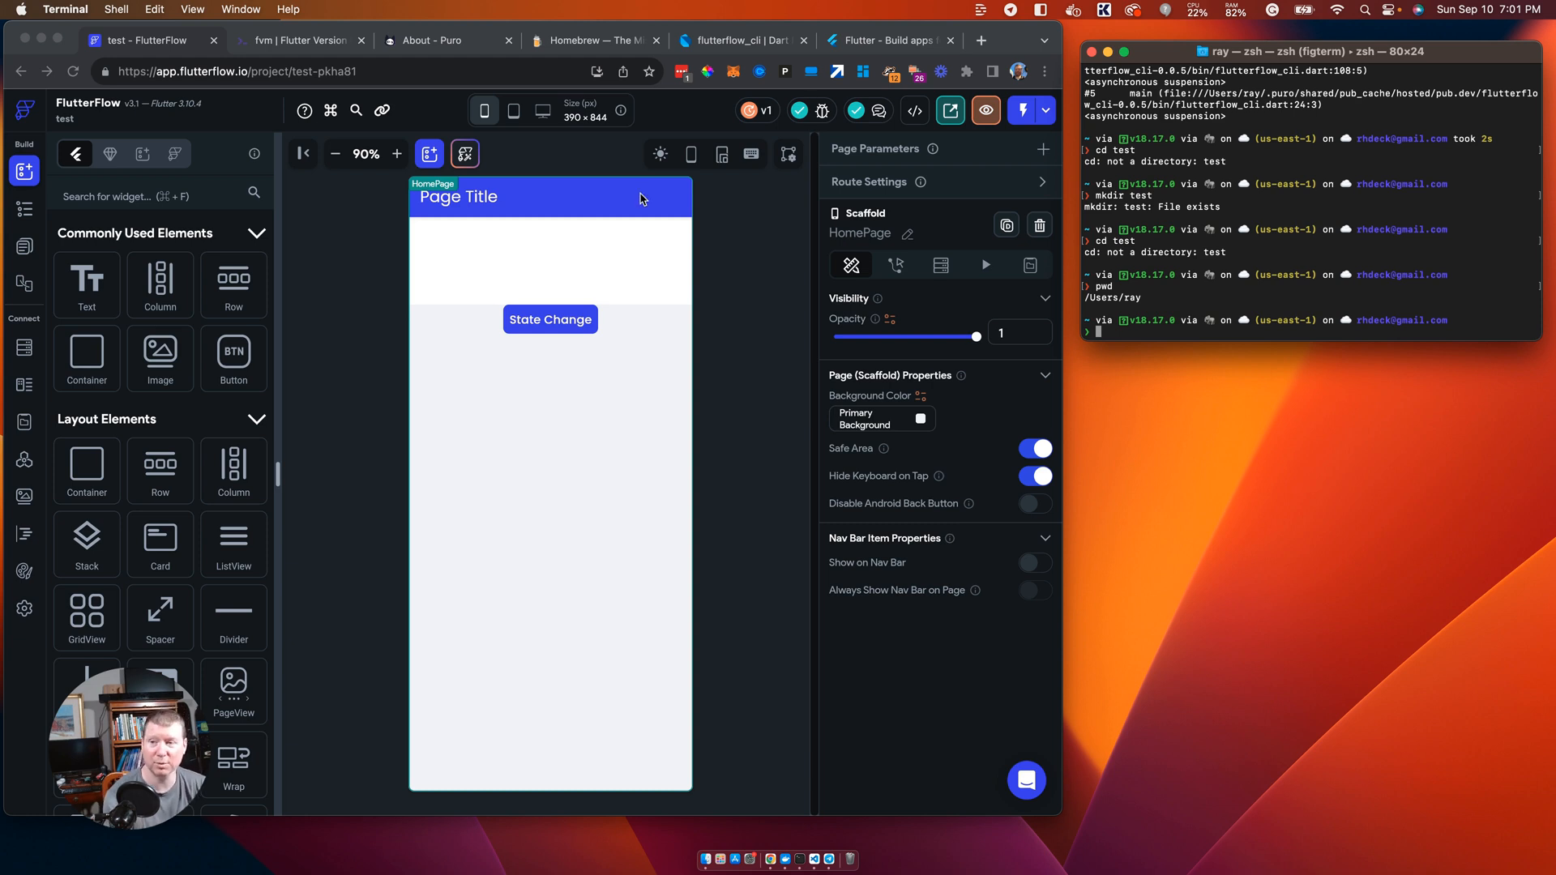
{"action": "type", "text": "ls -l"}
{"action": "key", "text": "Return"}
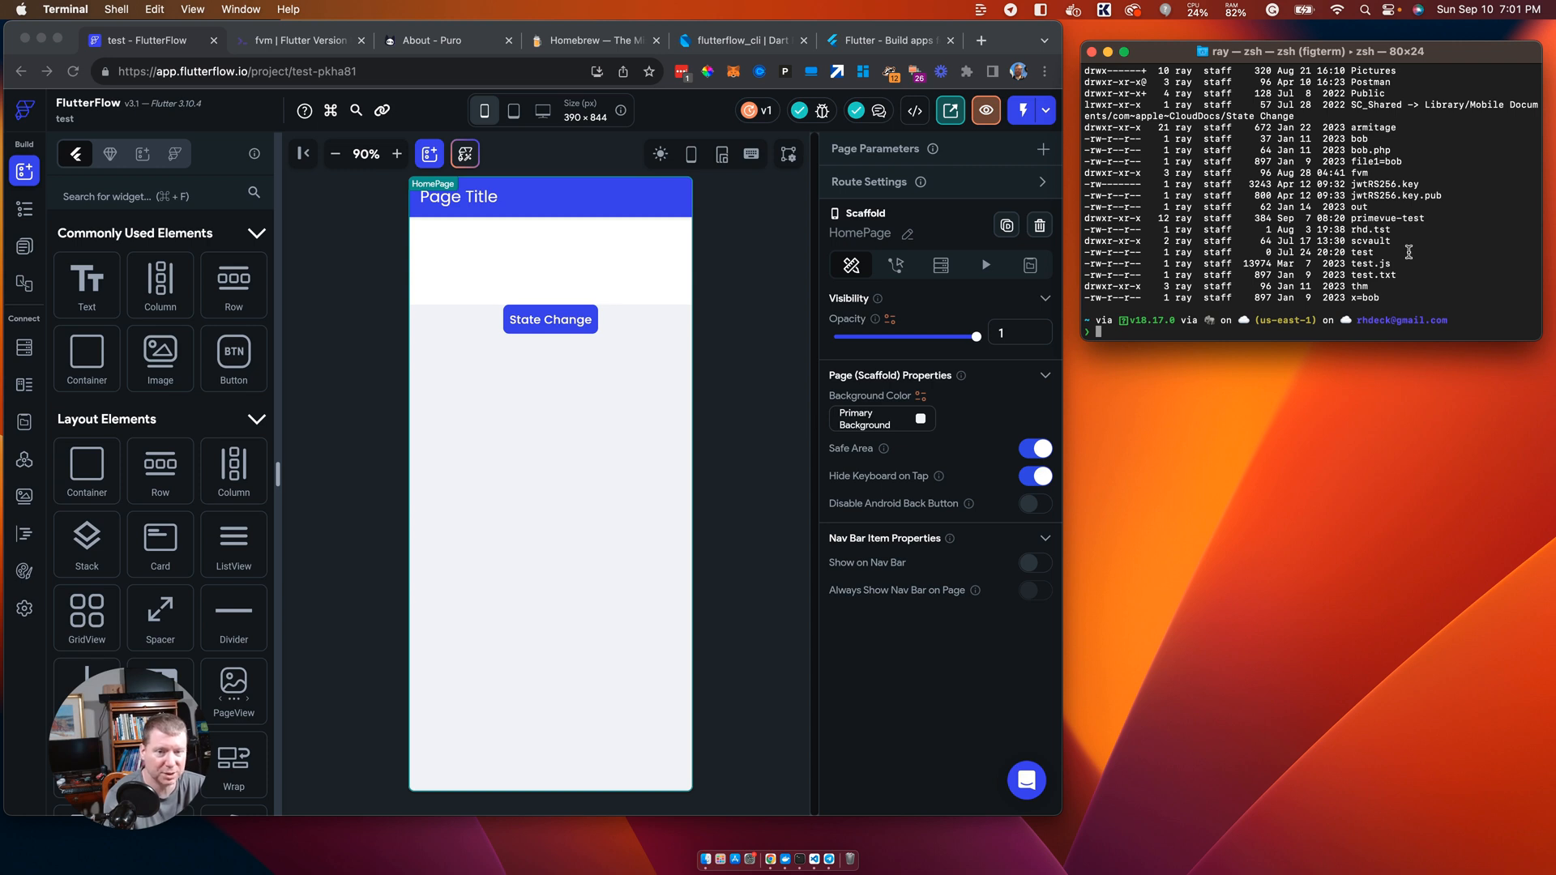
Step: Create a flutterflow directory in the home folder and list its contents from inside it
{"action": "type", "text": "rm"}
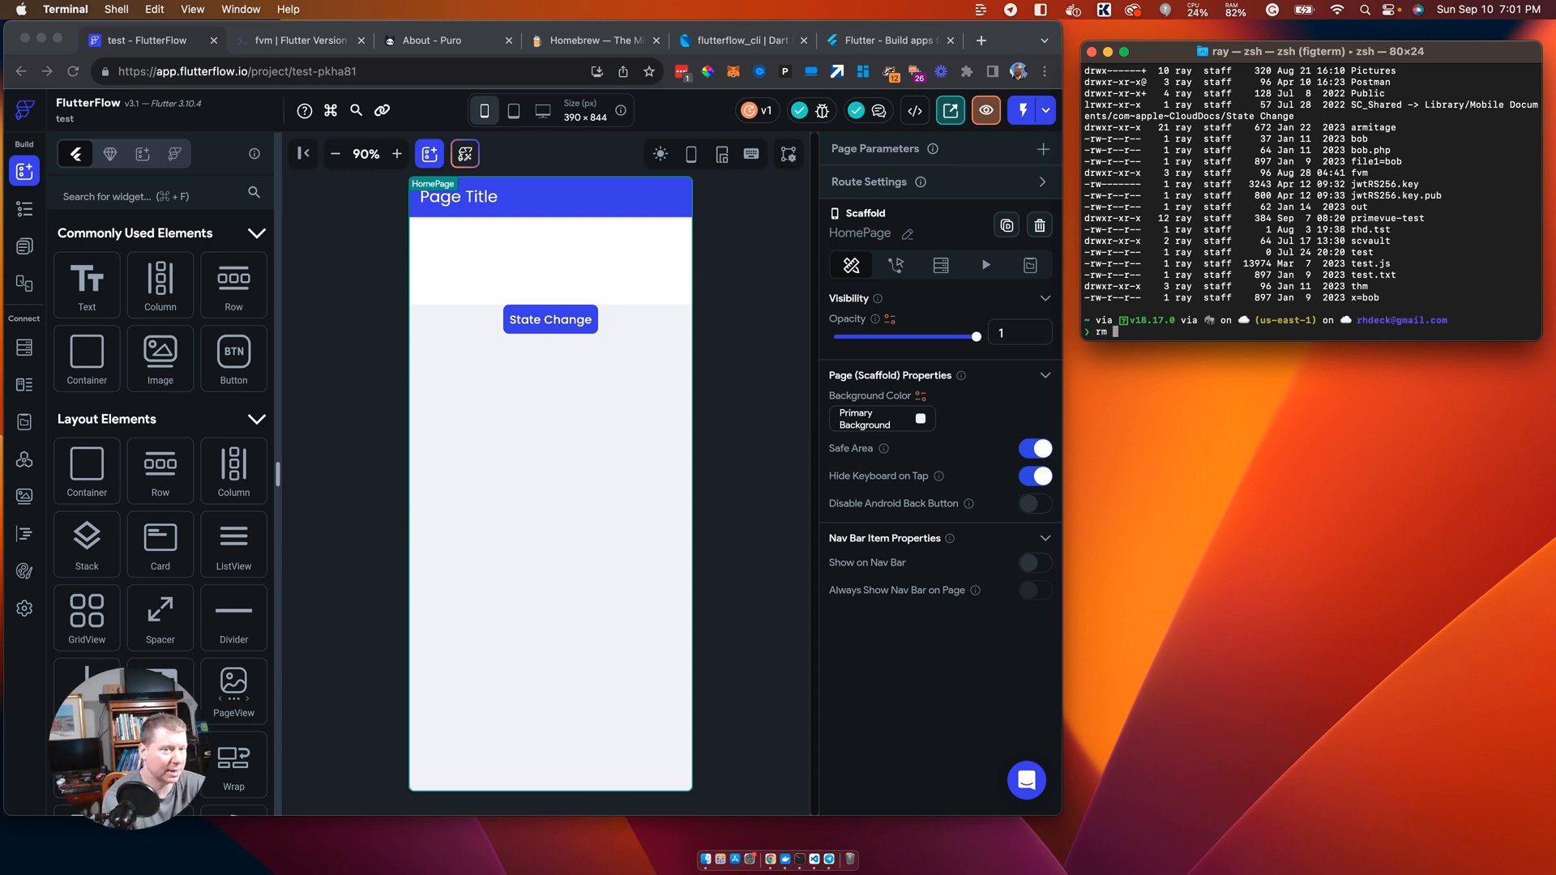
{"action": "type", "text": "kdir "}
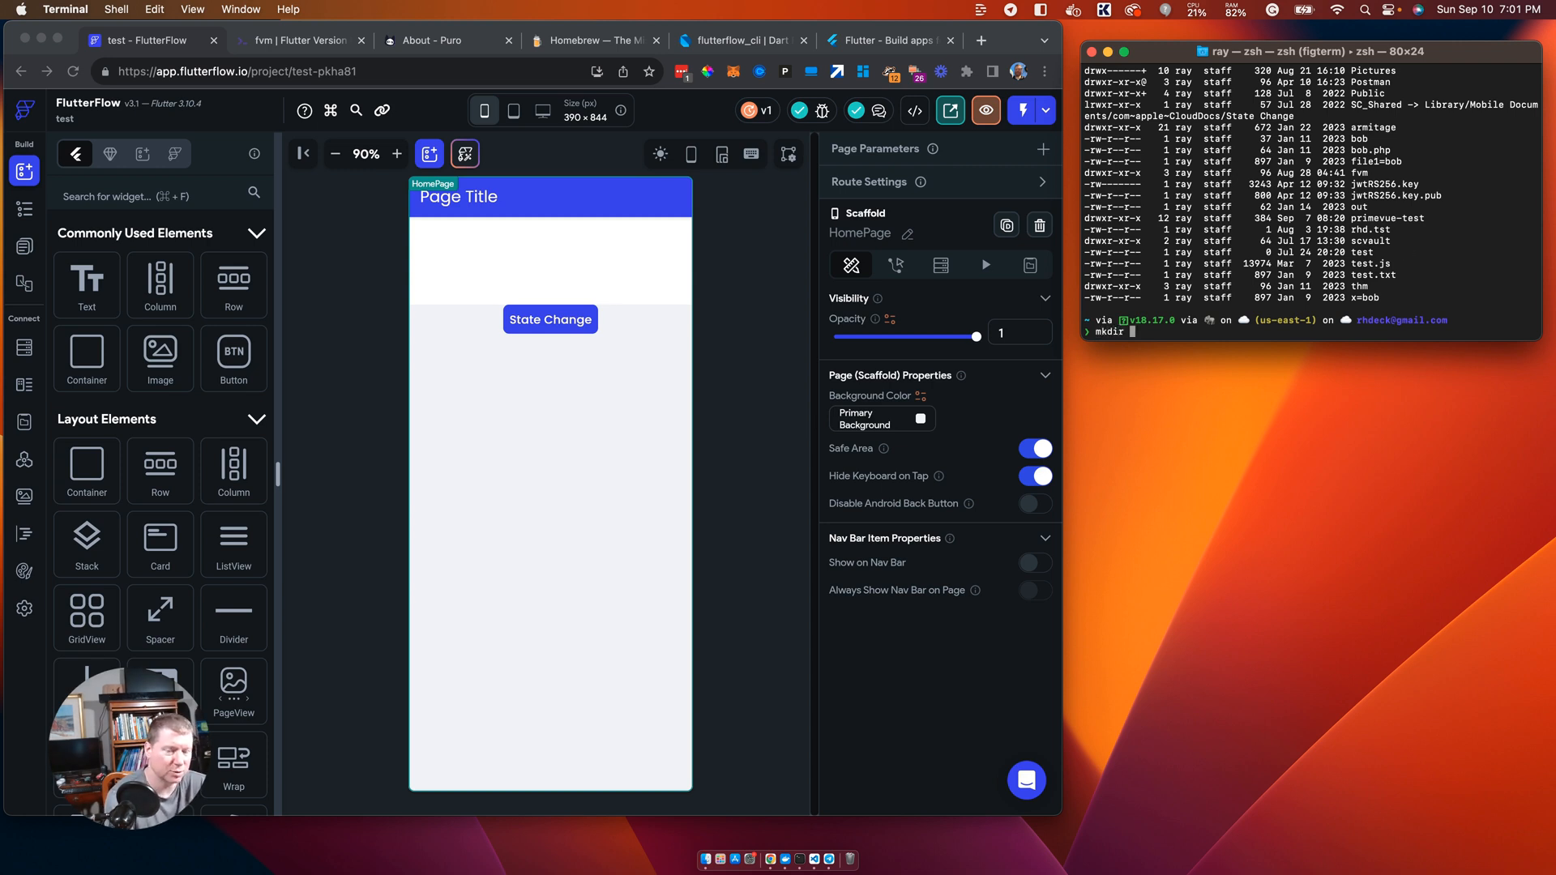
{"action": "type", "text": "flutterflow"}
{"action": "key", "text": "Return"}
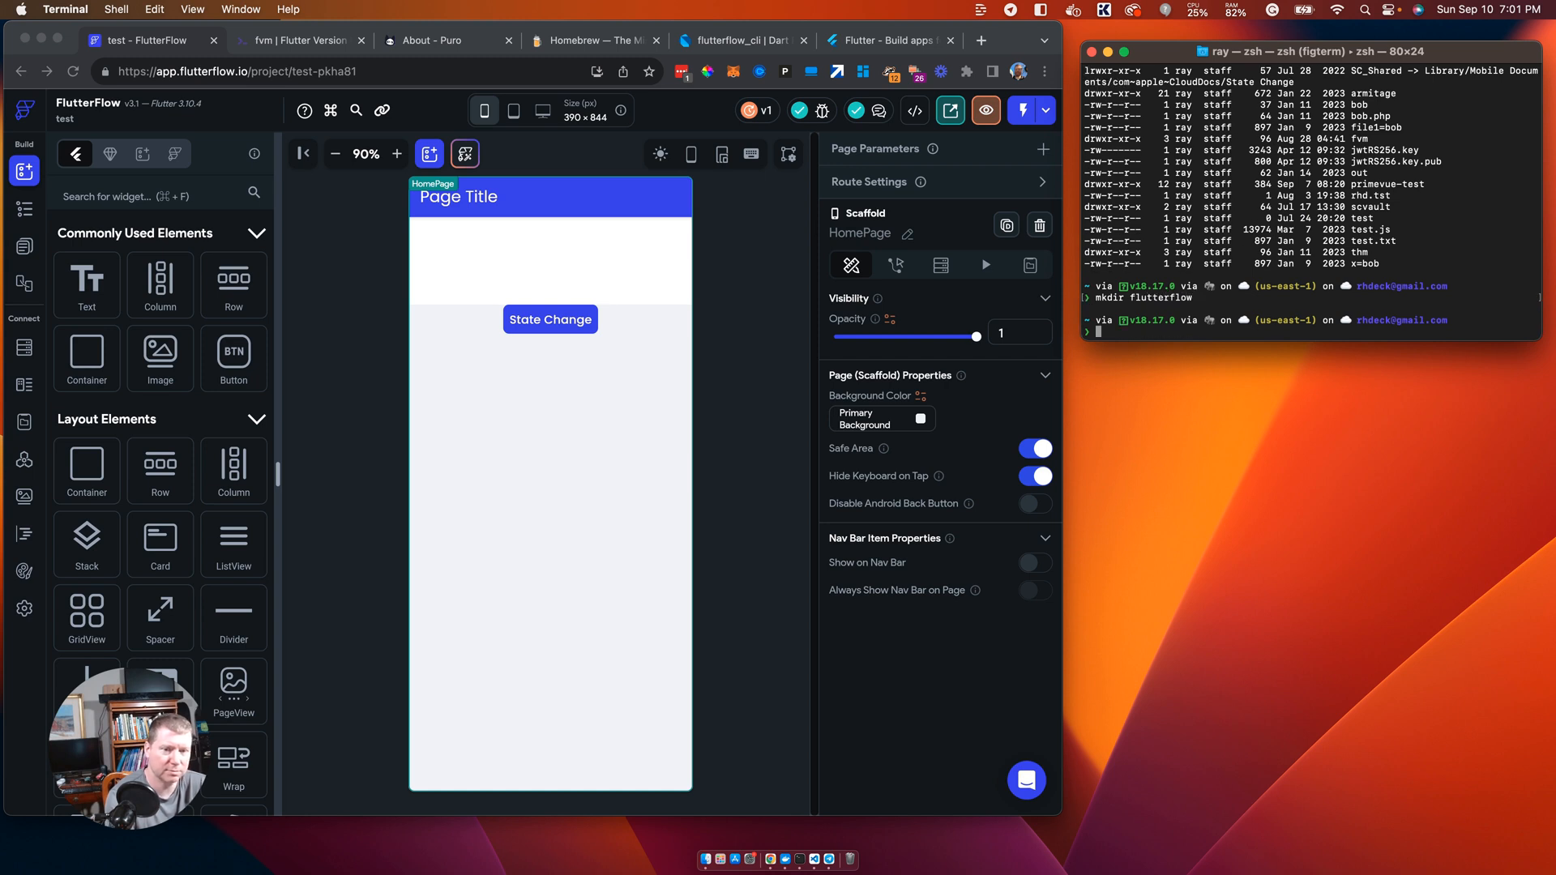
{"action": "type", "text": "cd flutterflow"}
{"action": "key", "text": "Return"}
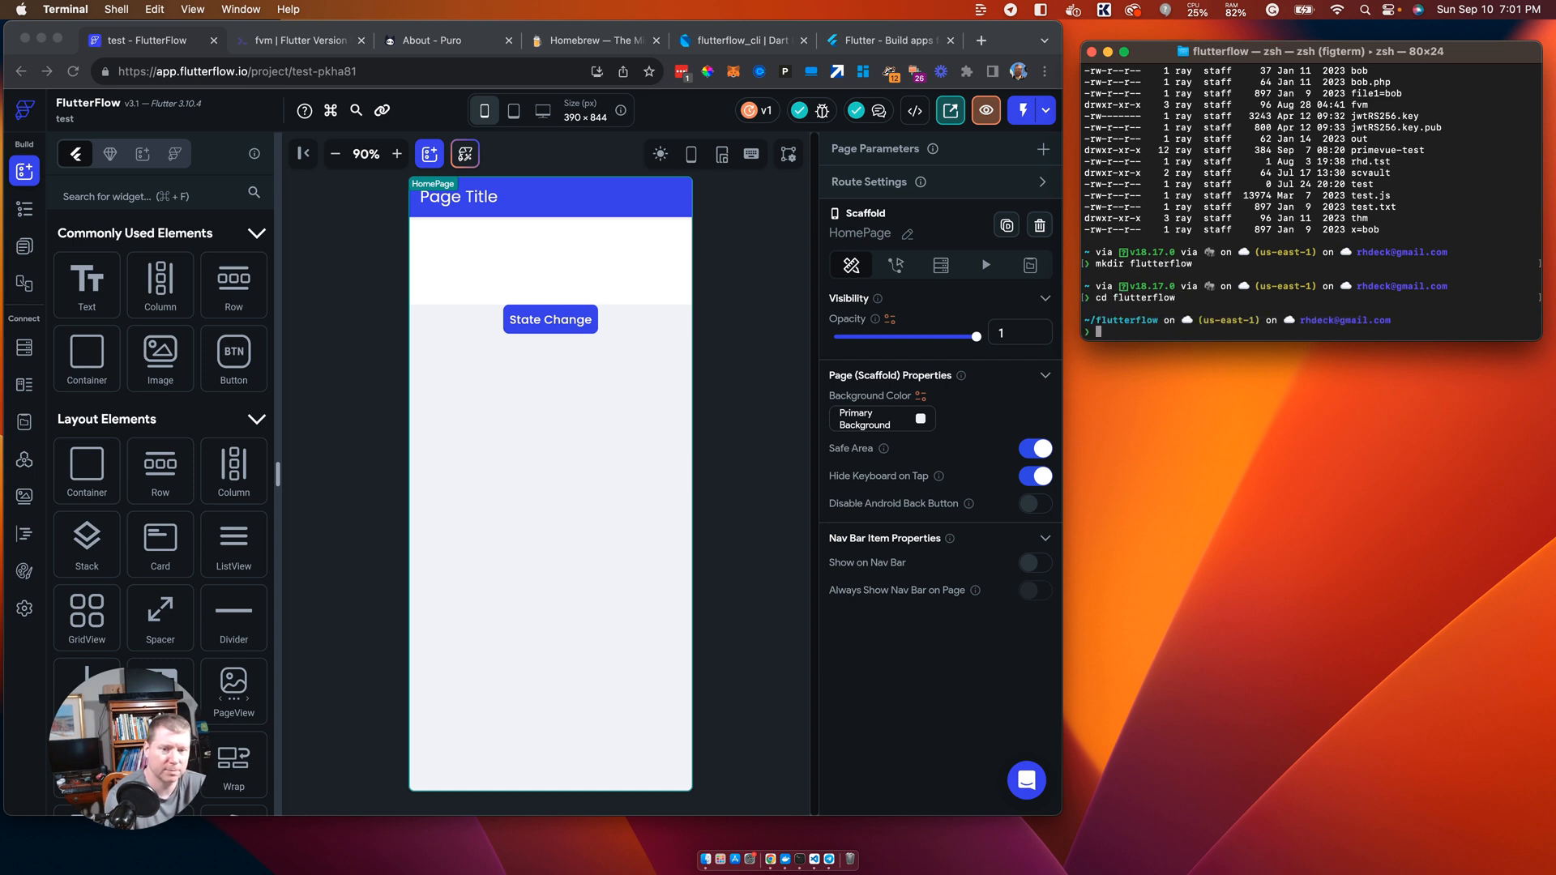
{"action": "type", "text": "ls -l"}
{"action": "key", "text": "Return"}
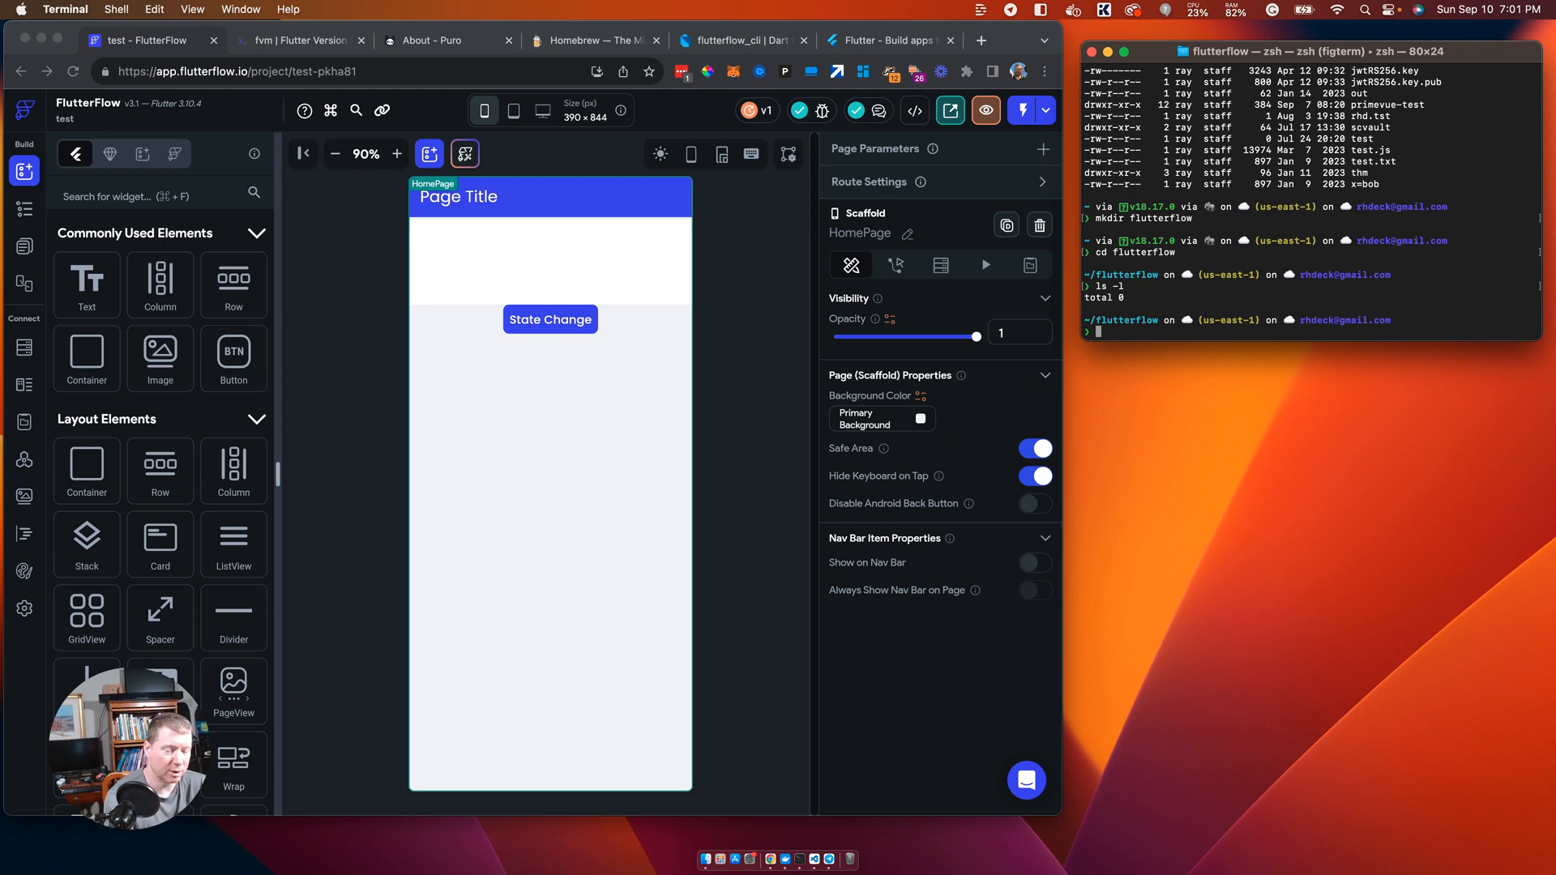
Step: Rerun the export-code command for project test-pkha81 inside the flutterflow directory and list the exported output
{"action": "type", "text": "cd test"}
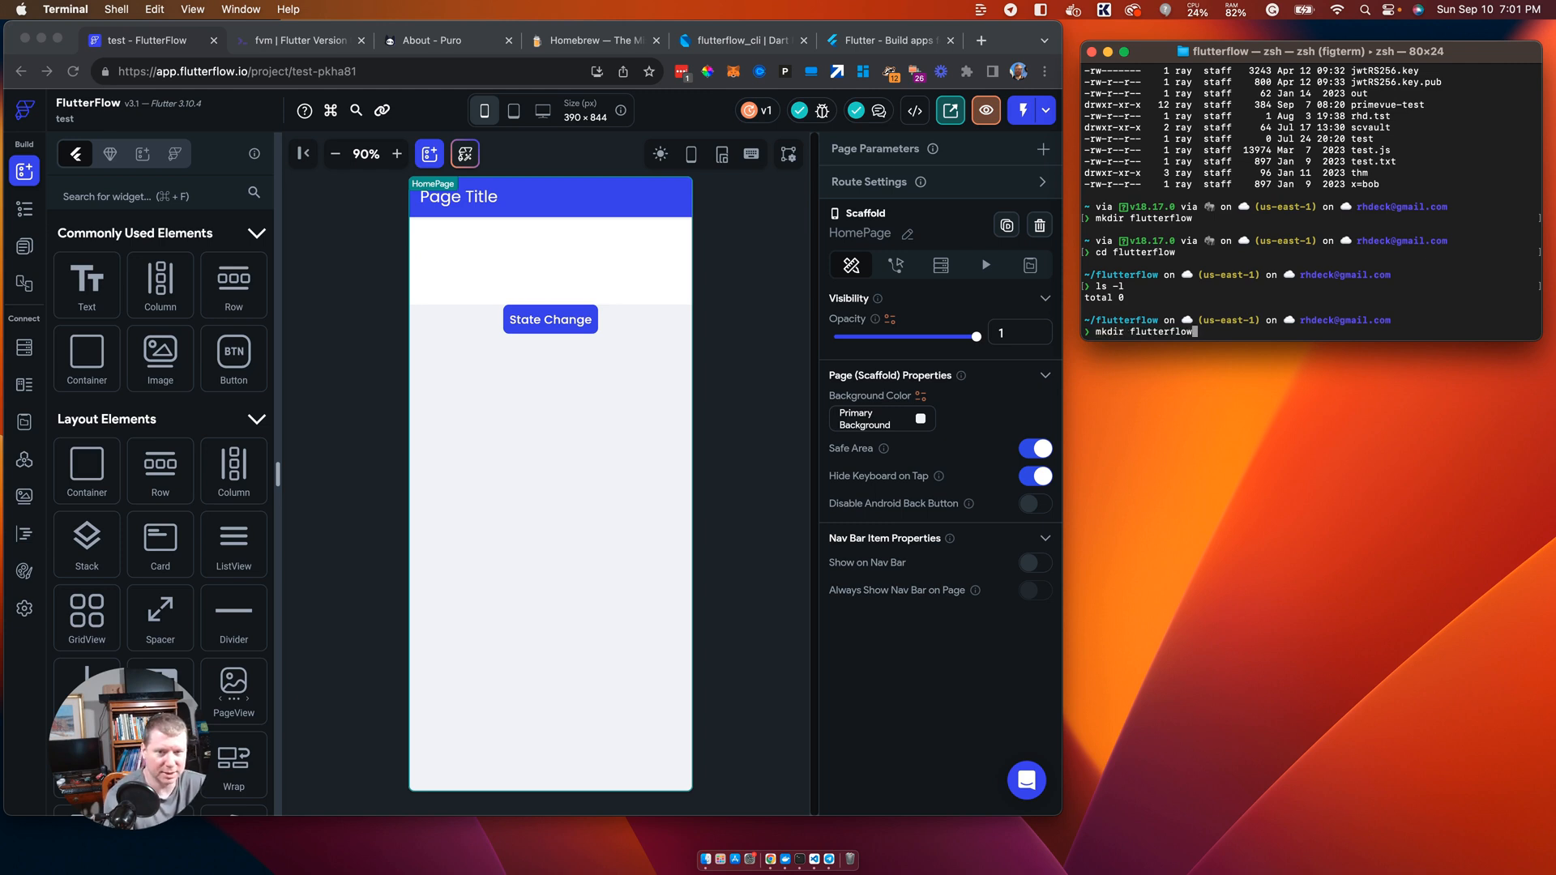
{"action": "key", "text": "Up"}
{"action": "key", "text": "Up"}
{"action": "key", "text": "Up"}
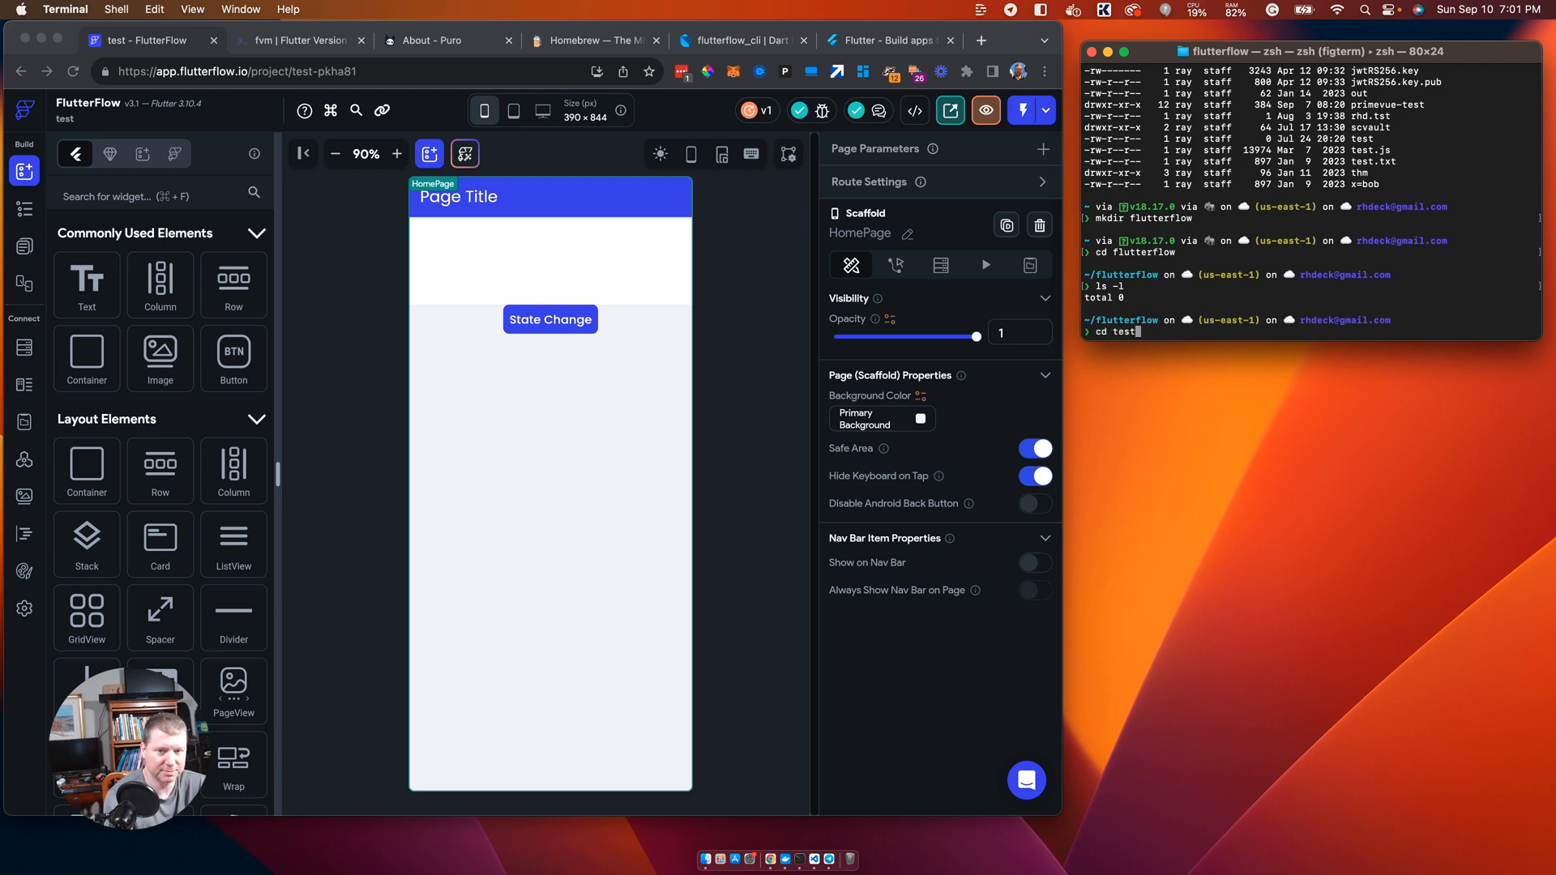
{"action": "key", "text": "Return"}
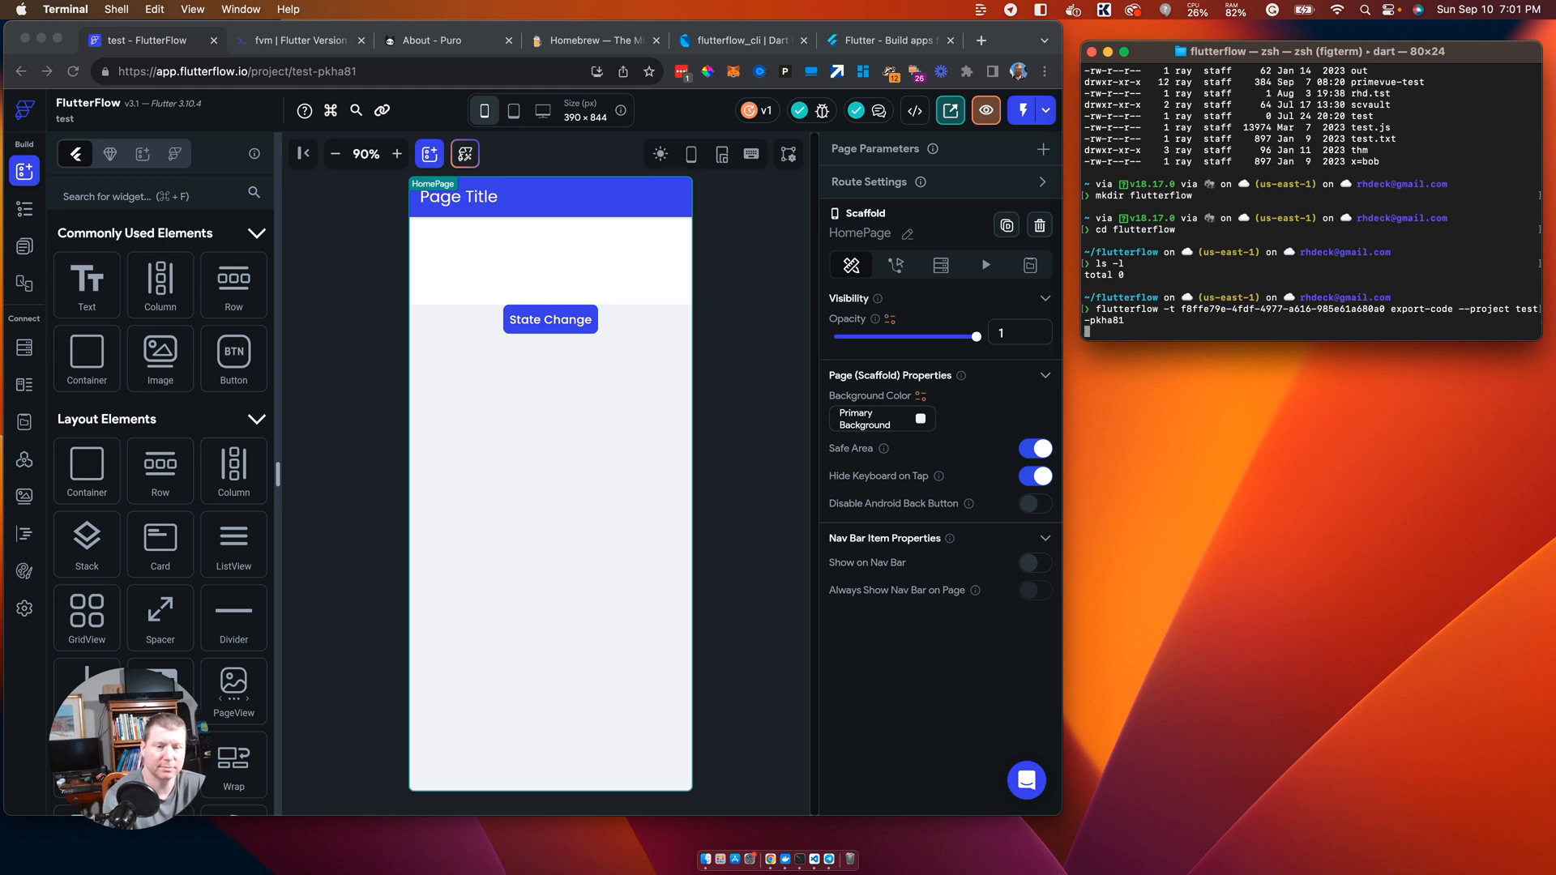
{"action": "type", "text": "ls -l"}
{"action": "key", "text": "Return"}
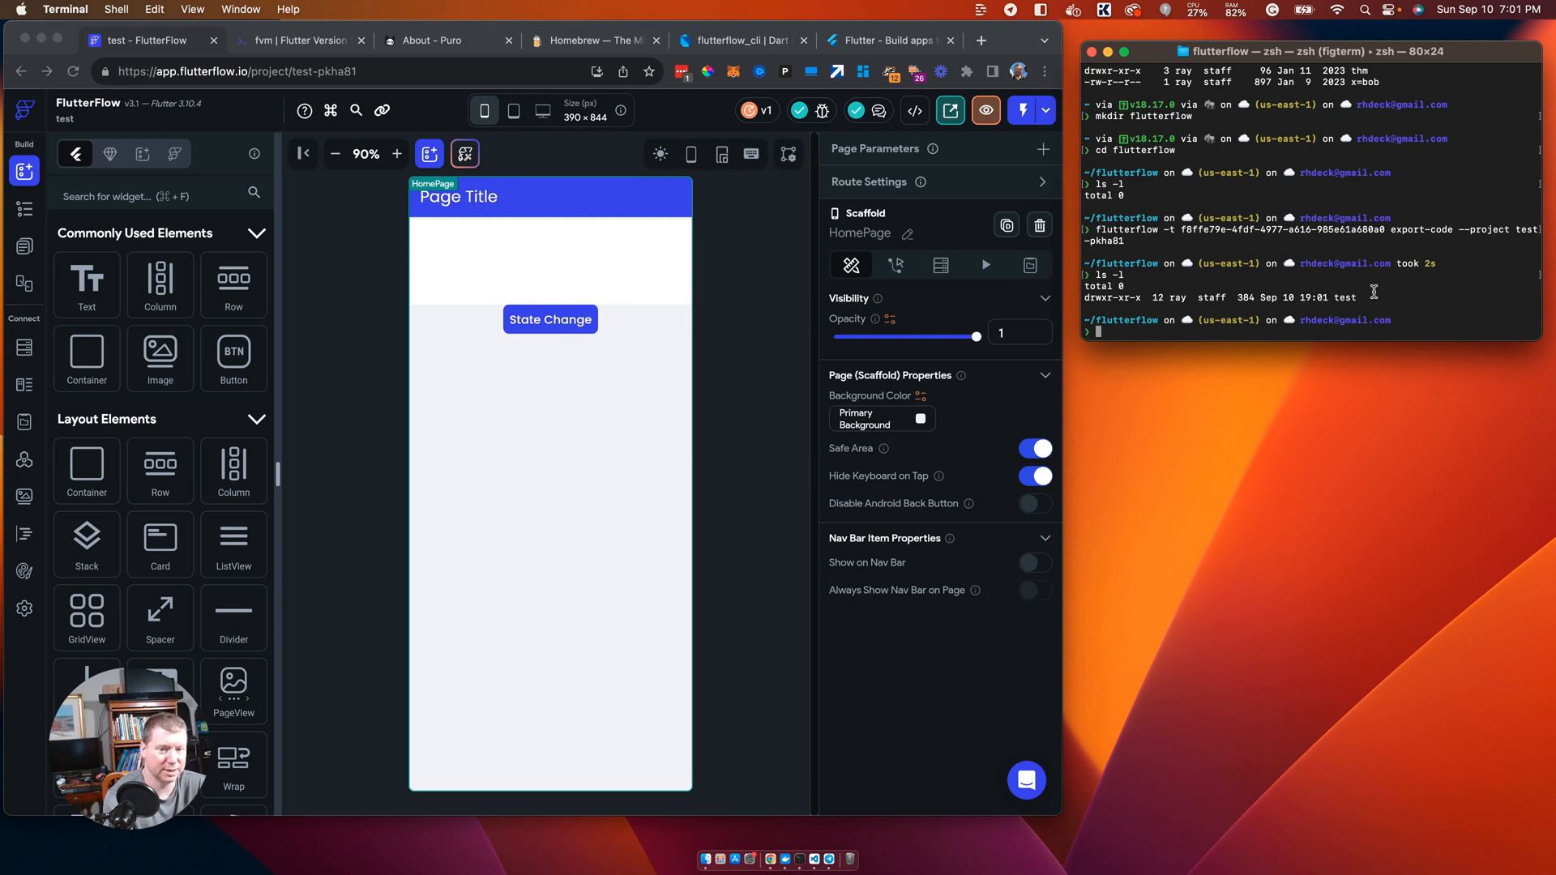
Step: Change into the exported test folder and list its contents in long format
{"action": "type", "text": "cd test"}
{"action": "key", "text": "Return"}
{"action": "type", "text": "ls -l"}
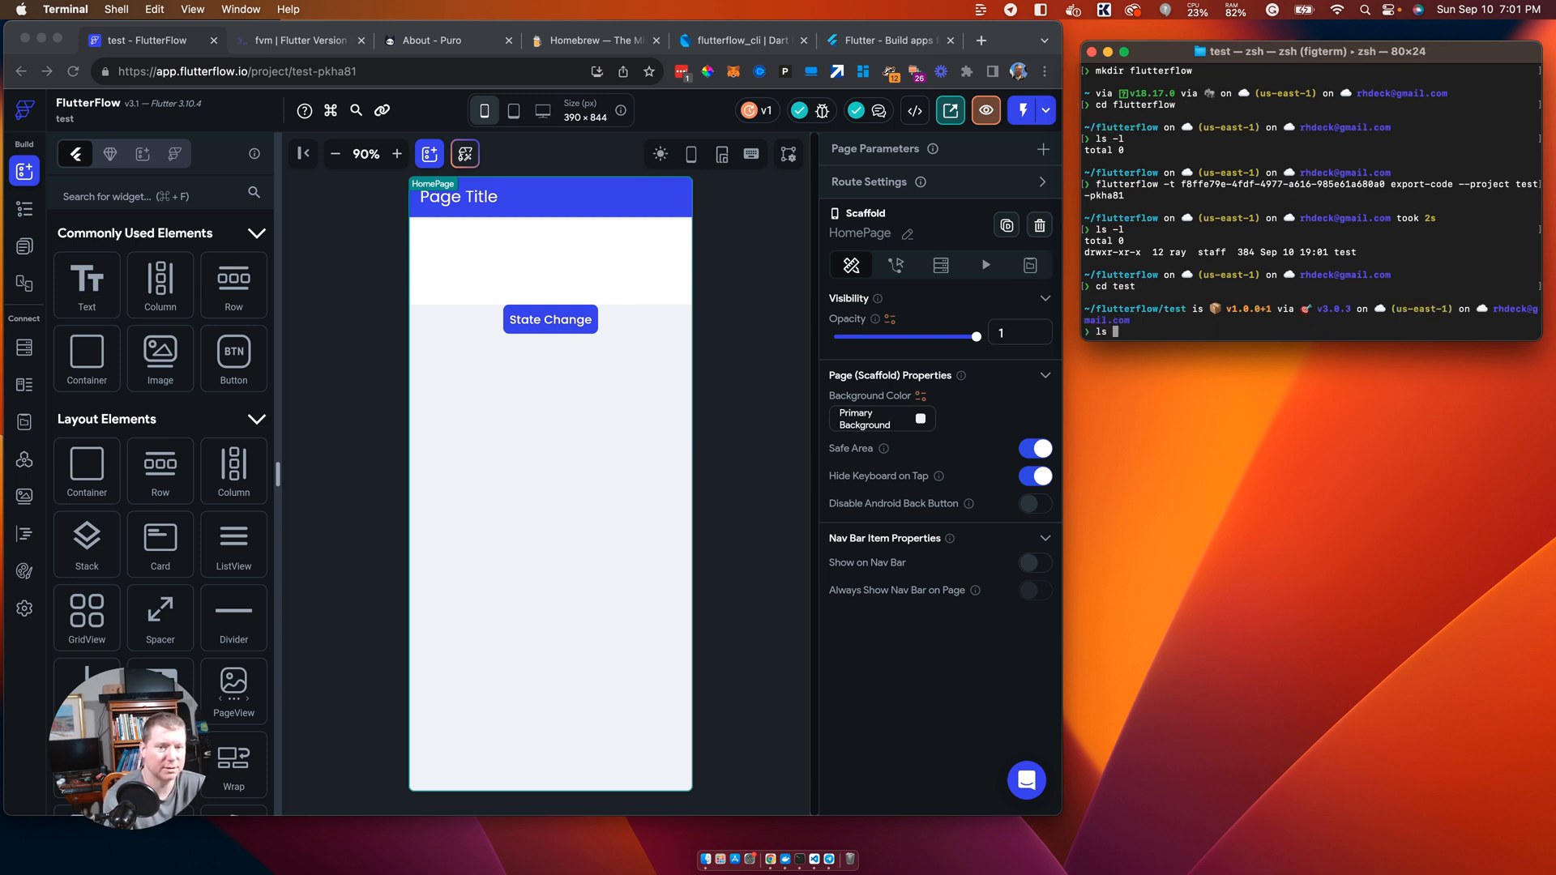
{"action": "key", "text": "Return"}
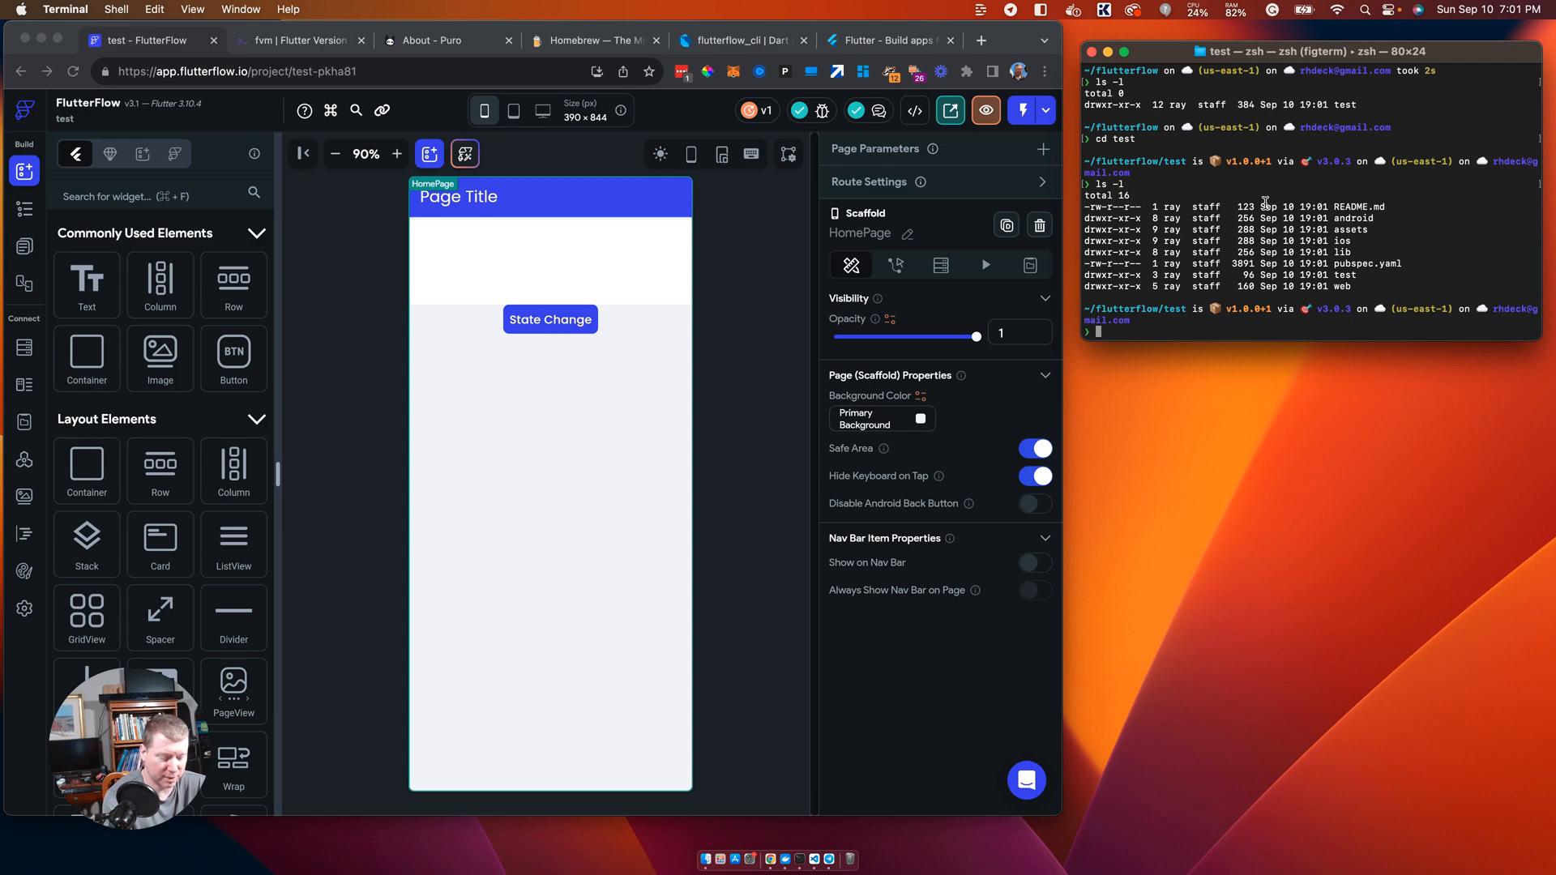
Step: Open the exported test folder in Finder and place its window below the terminal window
{"action": "type", "text": "open ."}
{"action": "key", "text": "Return"}
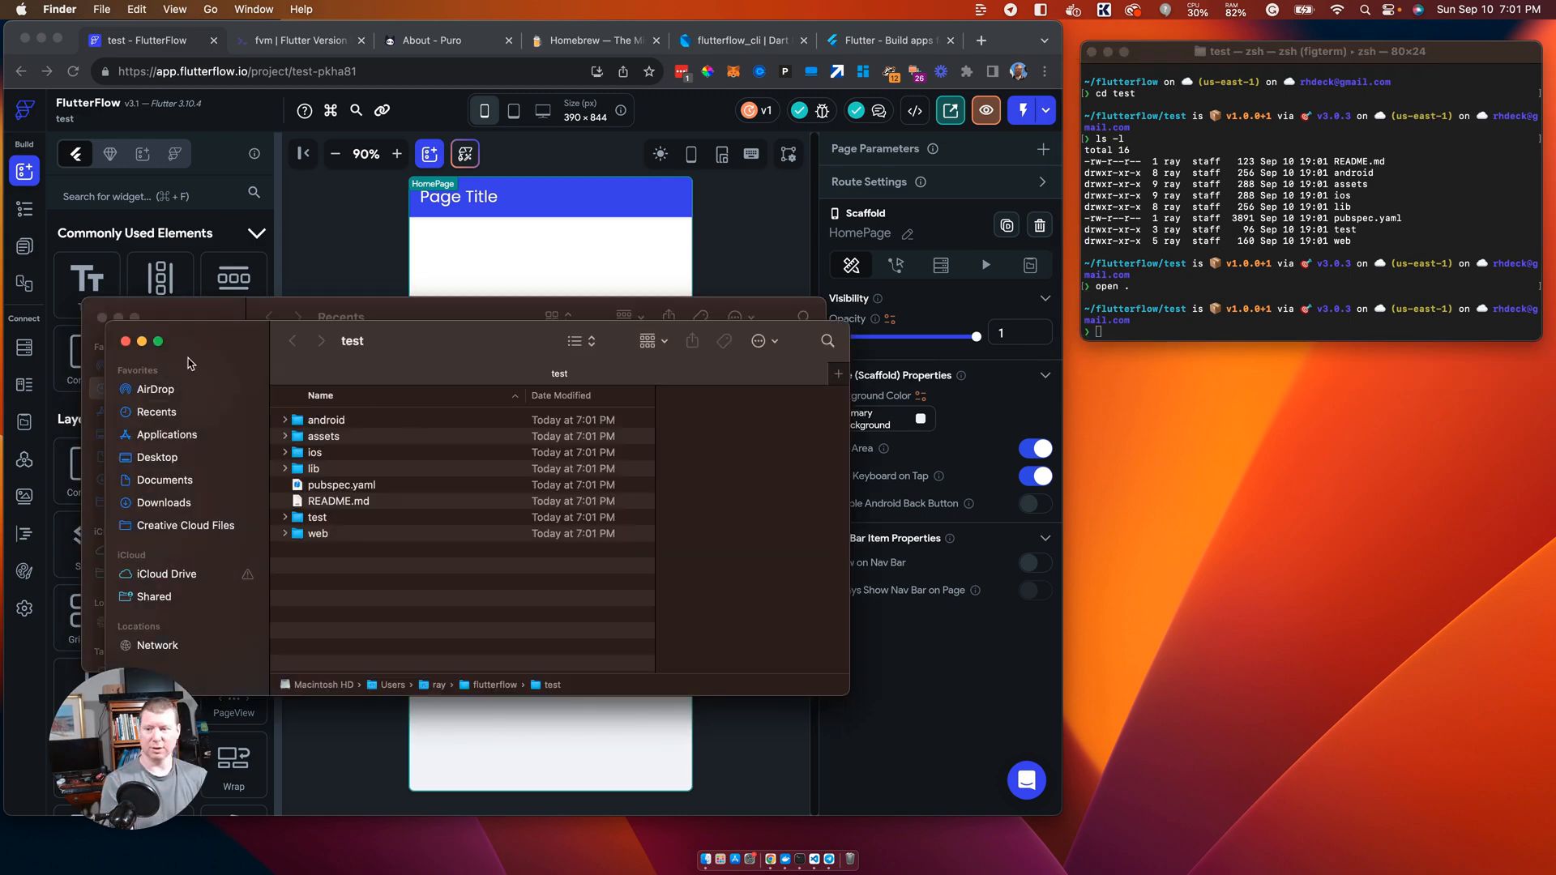
{"action": "left_click_drag", "start_coordinate": [247, 355], "coordinate": [879, 382]}
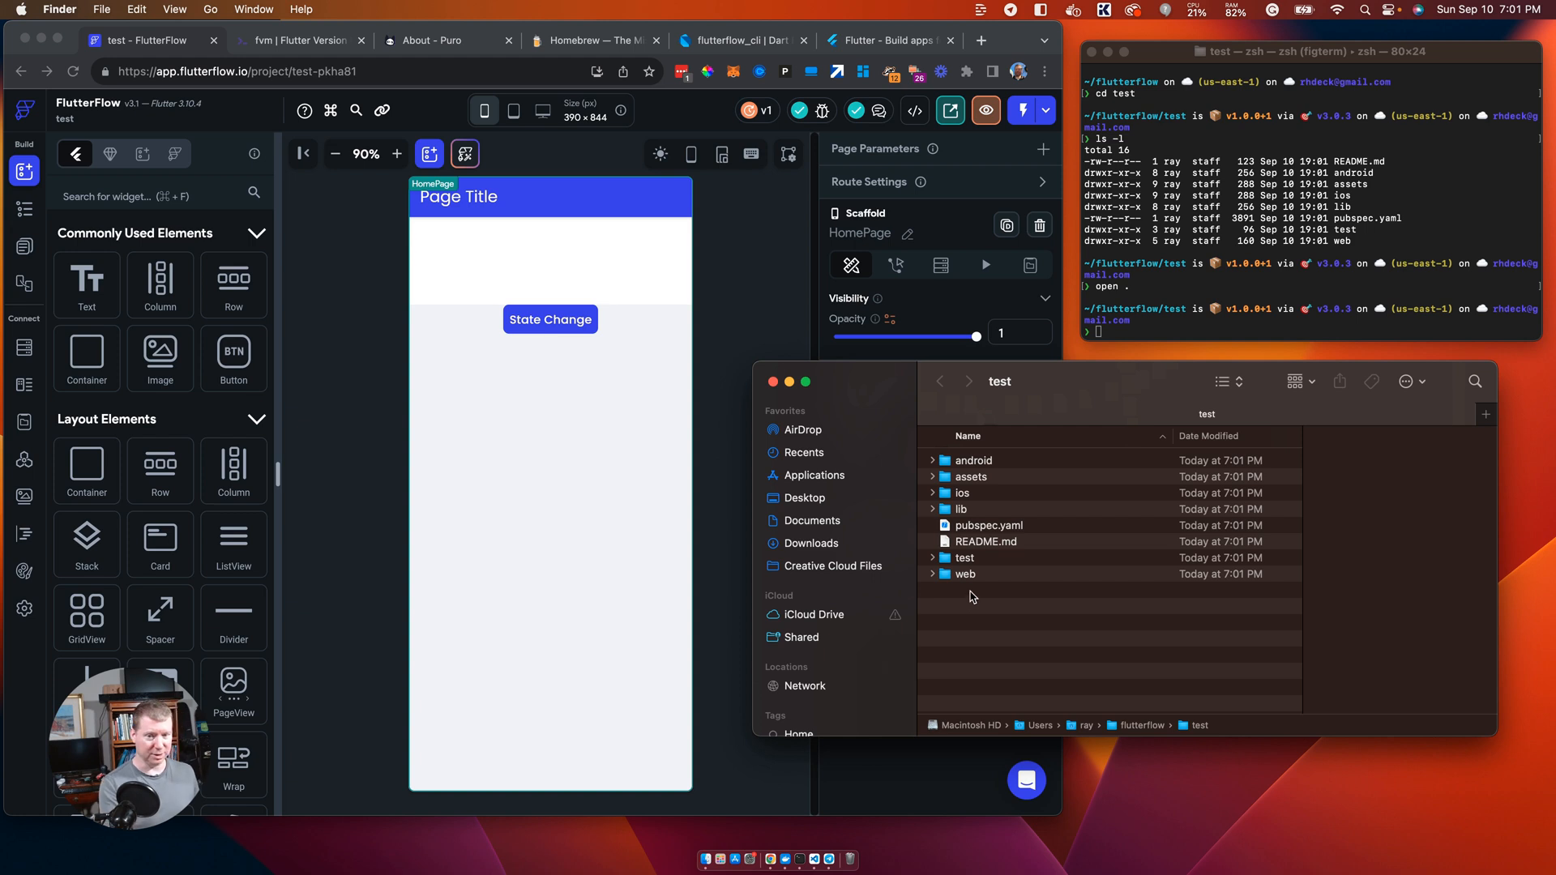
Step: Return to the terminal and list the exported project's files again in long format
{"action": "left_click", "coordinate": [1176, 247]}
{"action": "type", "text": "ls -l"}
{"action": "key", "text": "Return"}
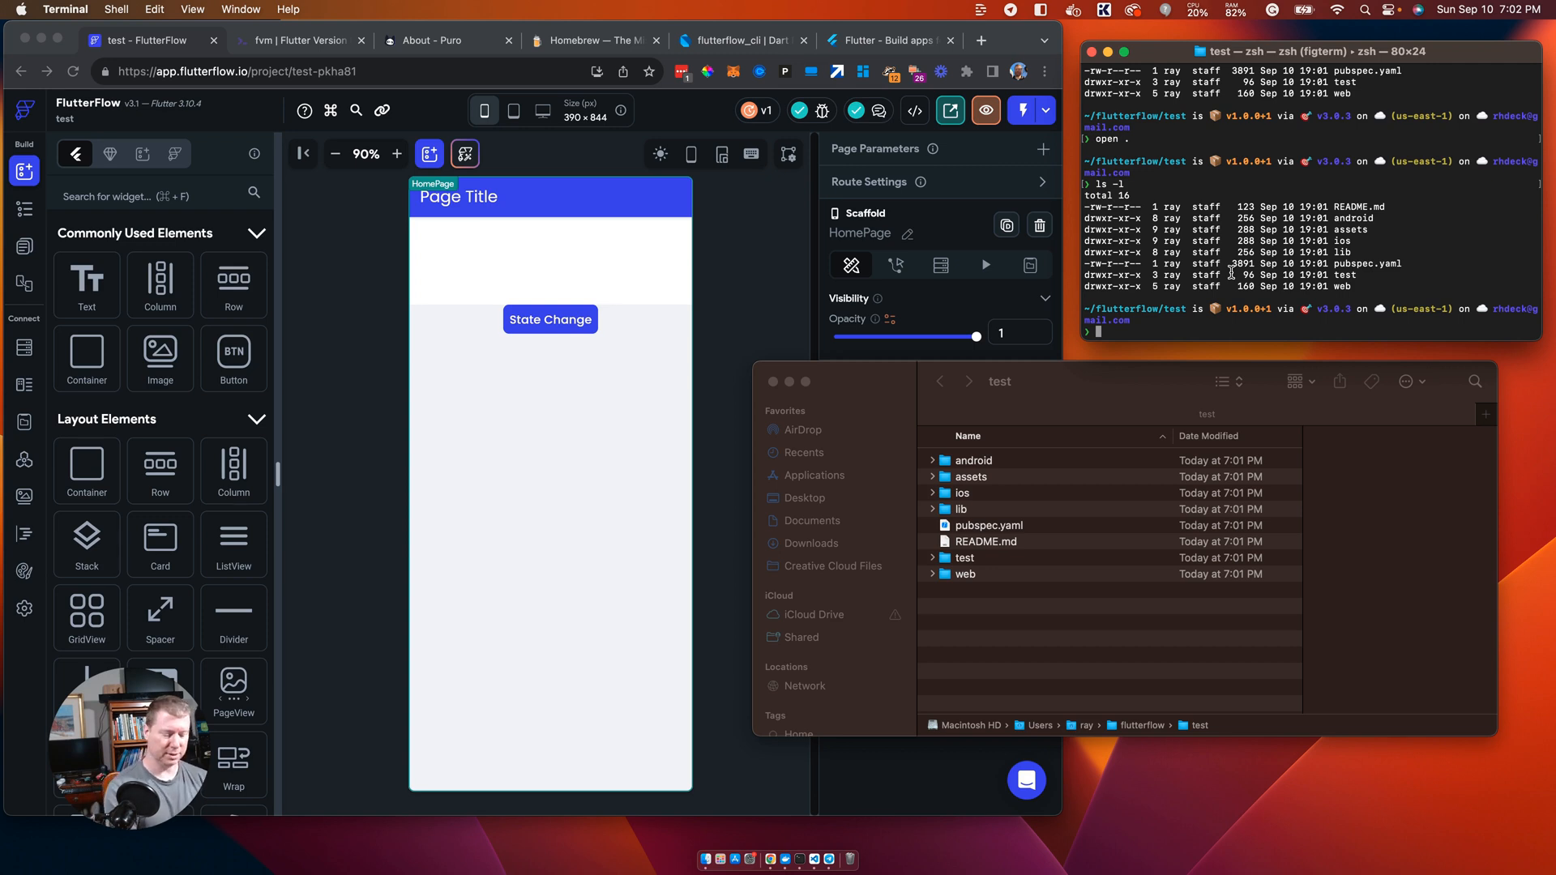
{"action": "type", "text": "flutter"}
{"action": "key", "text": "BackSpace"}
{"action": "key", "text": "BackSpace"}
{"action": "key", "text": "BackSpace"}
{"action": "key", "text": "BackSpace"}
{"action": "key", "text": "BackSpace"}
{"action": "key", "text": "BackSpace"}
{"action": "key", "text": "BackSpace"}
{"action": "key", "text": "BackSpace"}
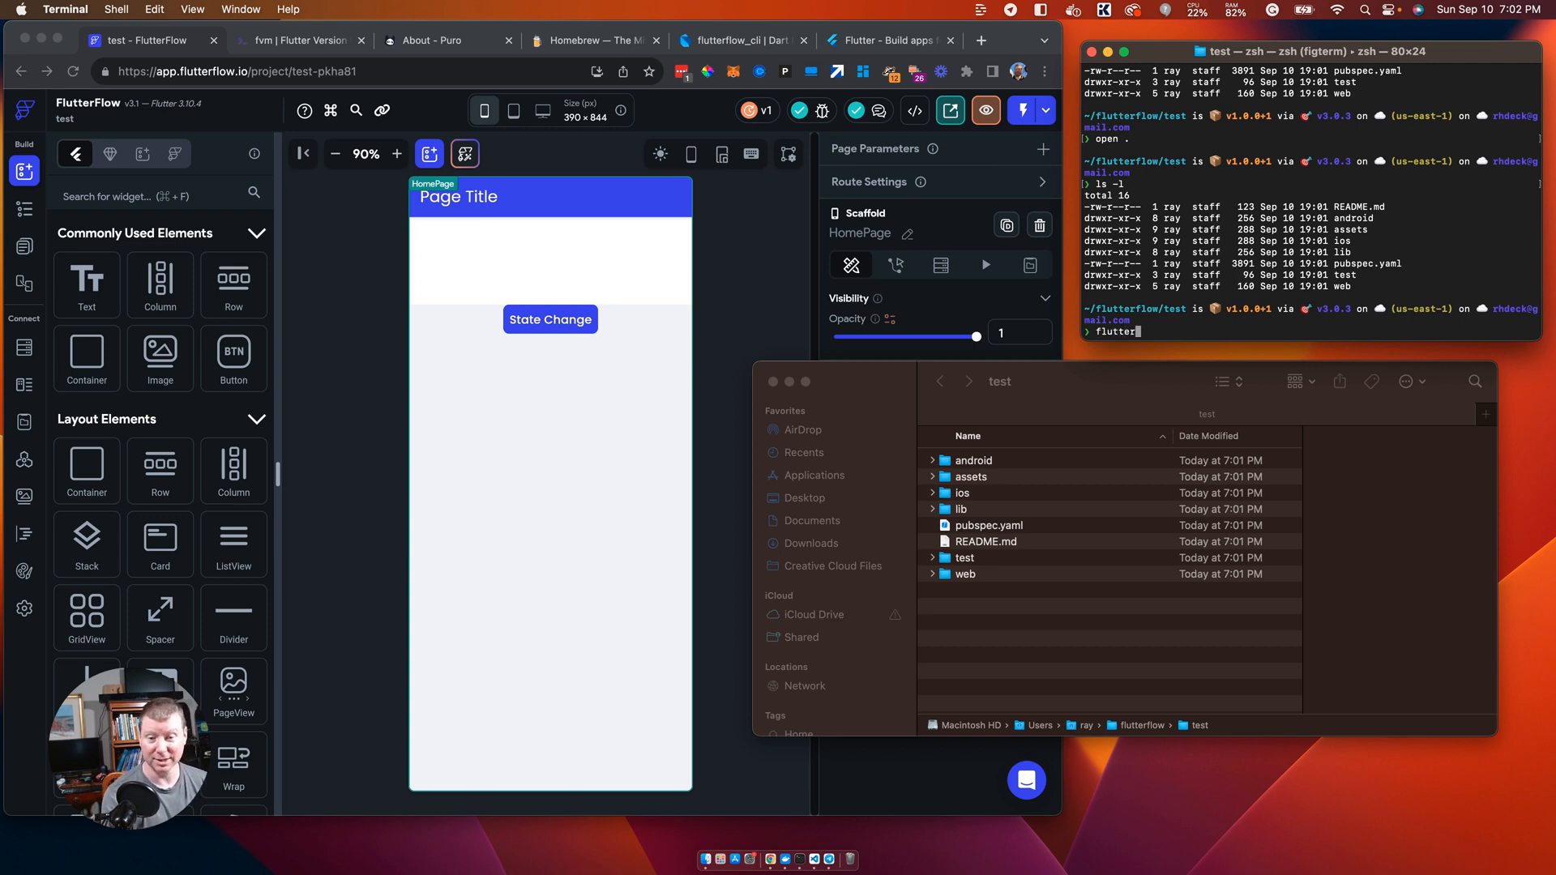
Step: Show Puro's command help and list the available Puro environments
{"action": "type", "text": "puro --"}
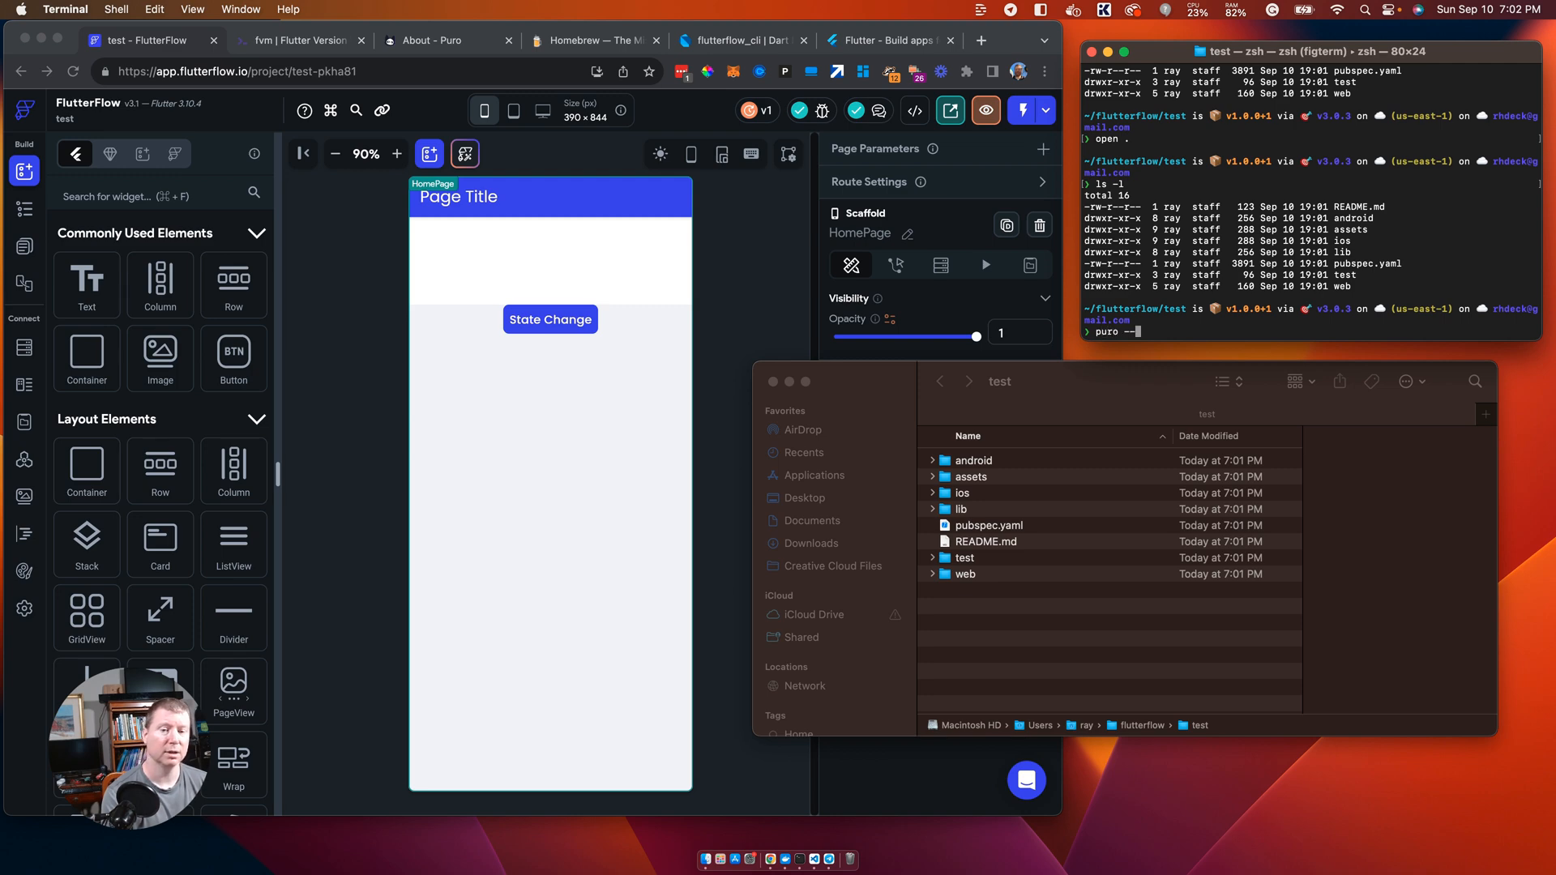
{"action": "key", "text": "BackSpace"}
{"action": "key", "text": "BackSpace"}
{"action": "type", "text": "--help"}
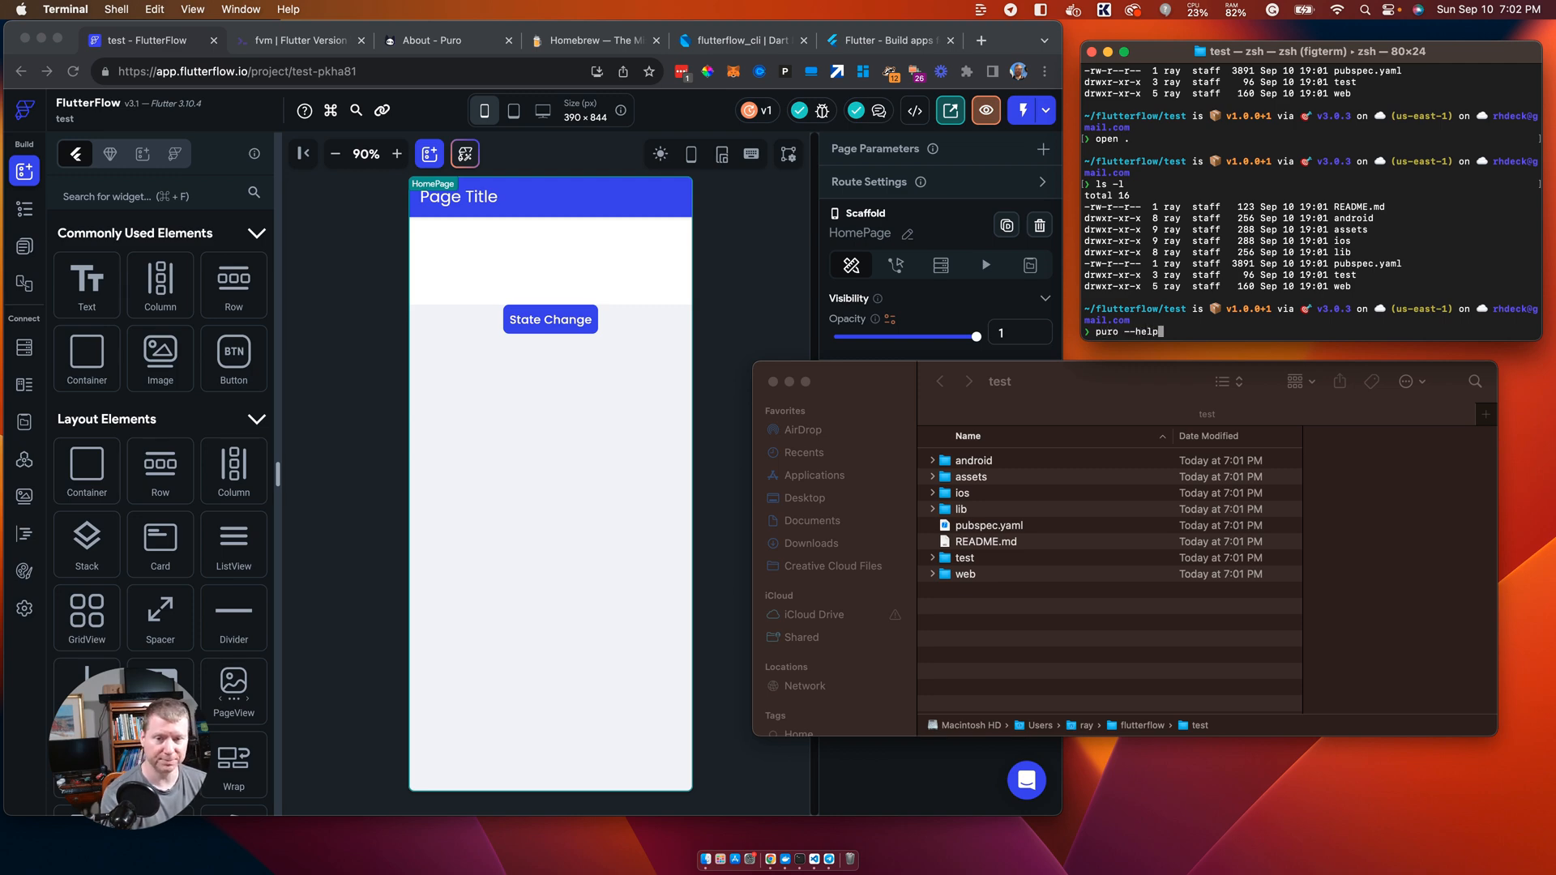
{"action": "key", "text": "Return"}
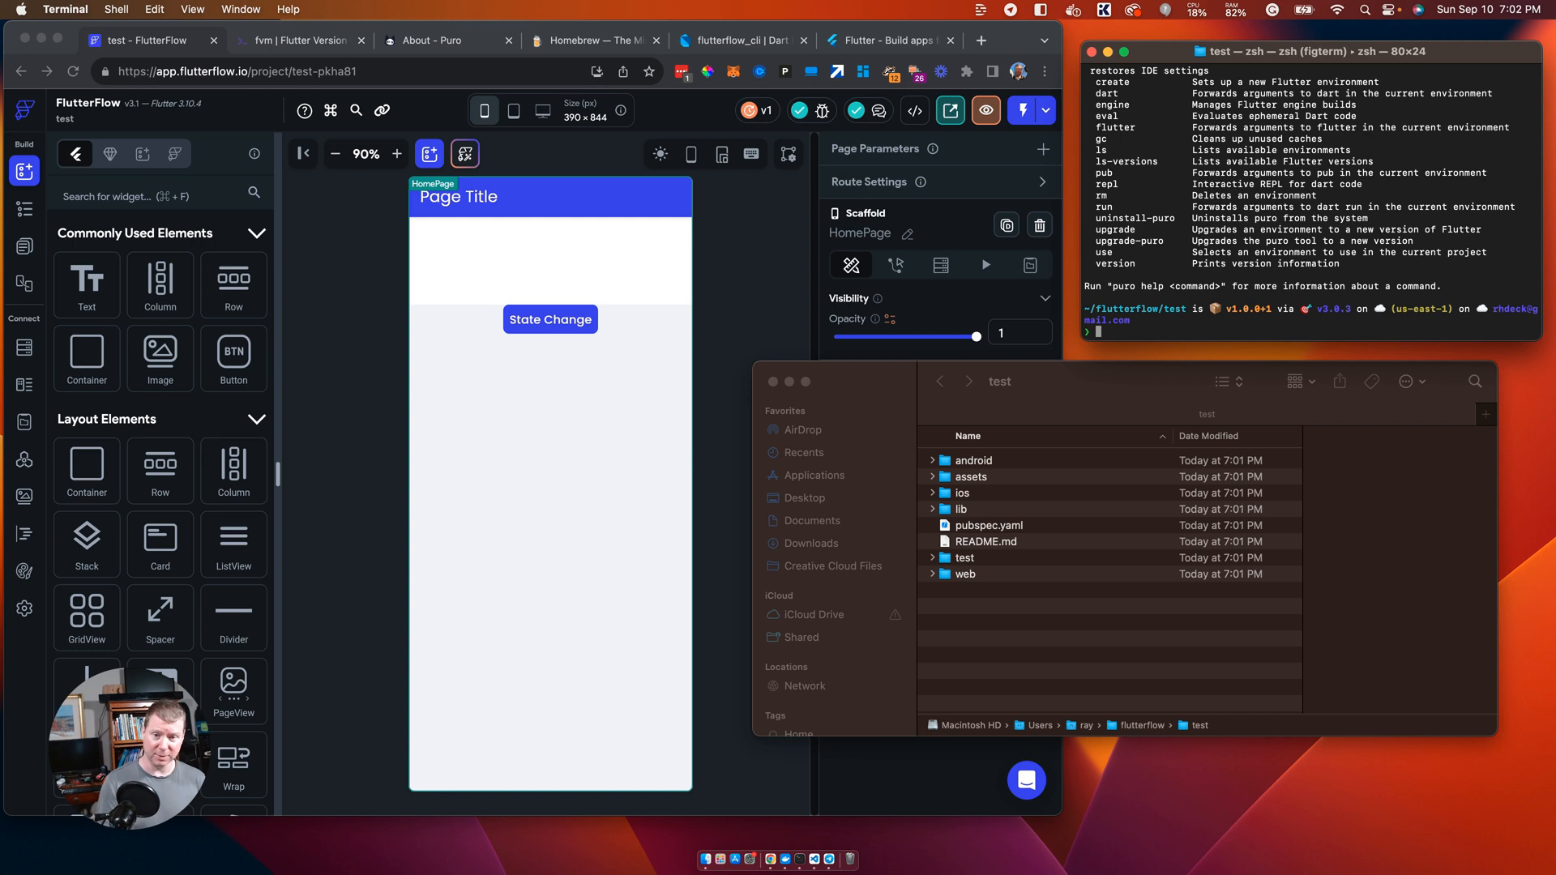
{"action": "type", "text": "pur"}
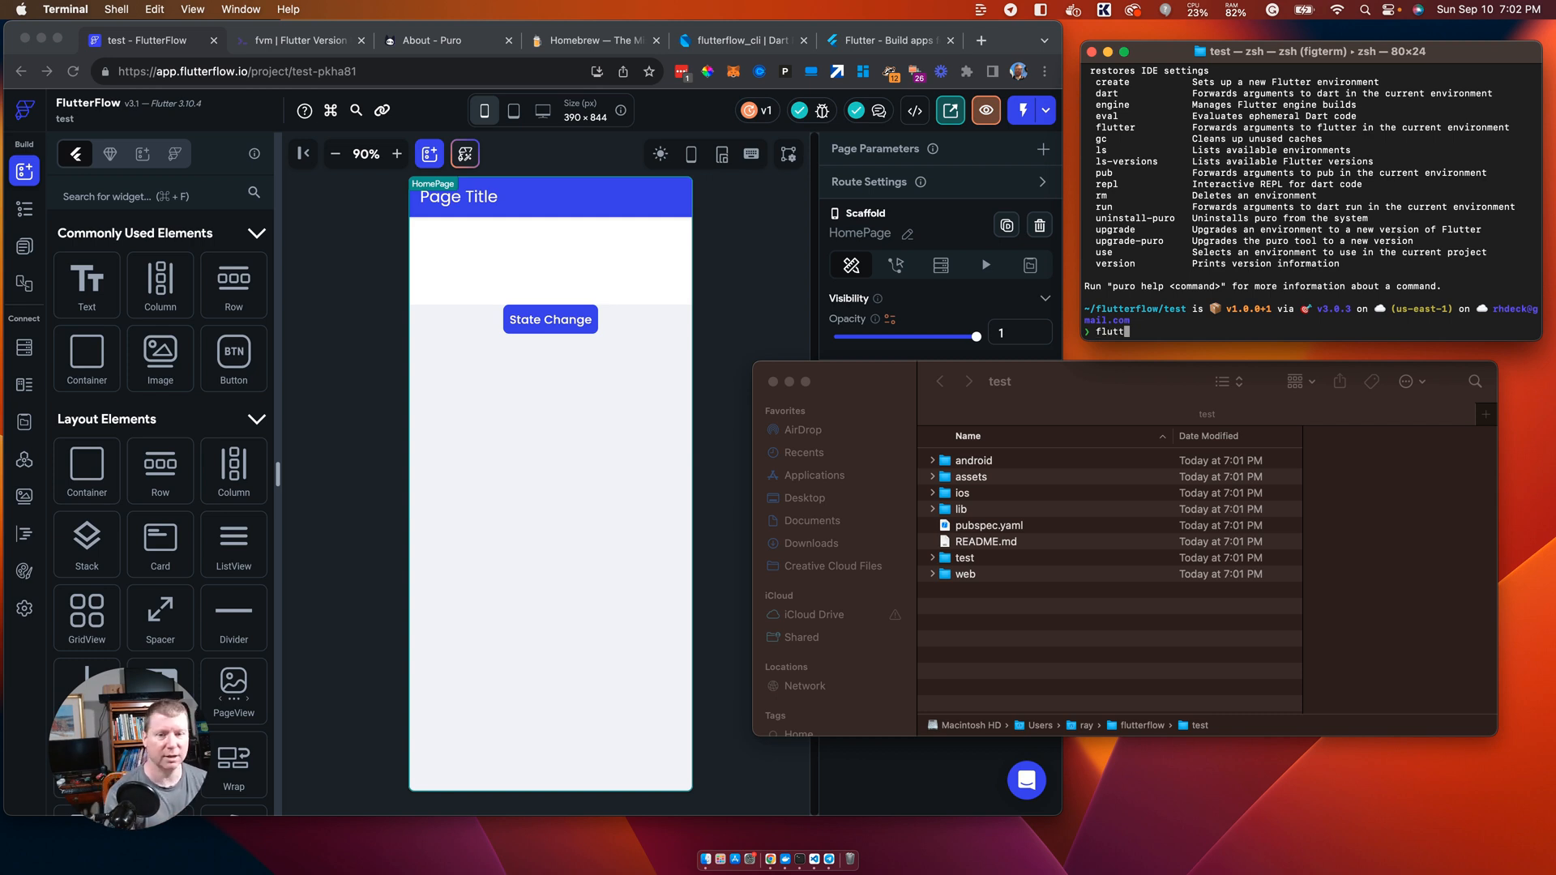
{"action": "type", "text": "o ls"}
{"action": "key", "text": "Return"}
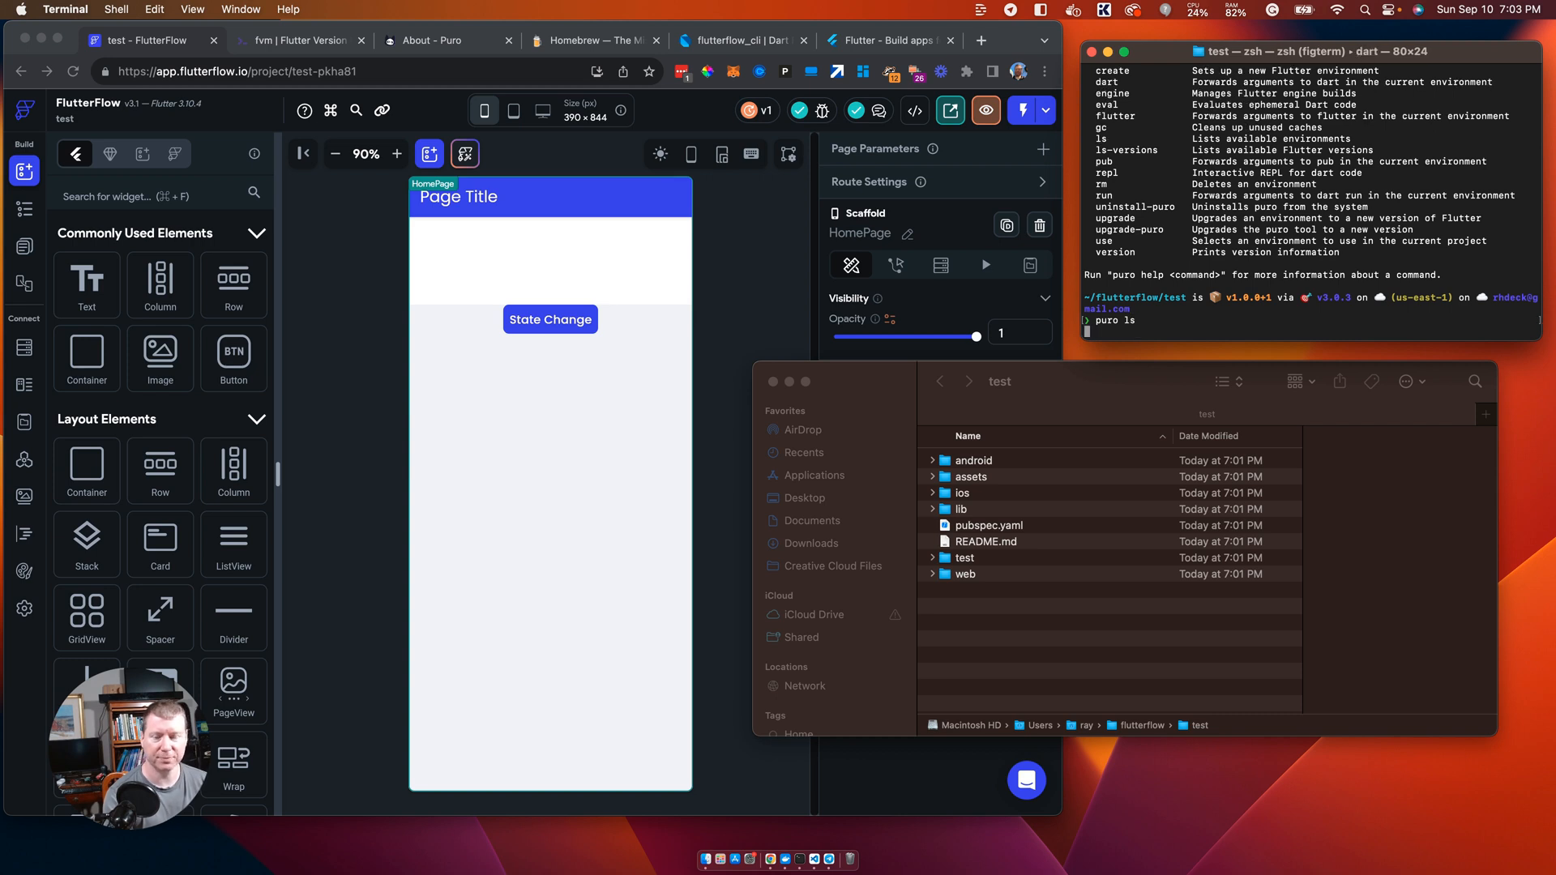
Step: Switch the exported test project to the Puro environment named flutterflow
{"action": "type", "text": "pu"}
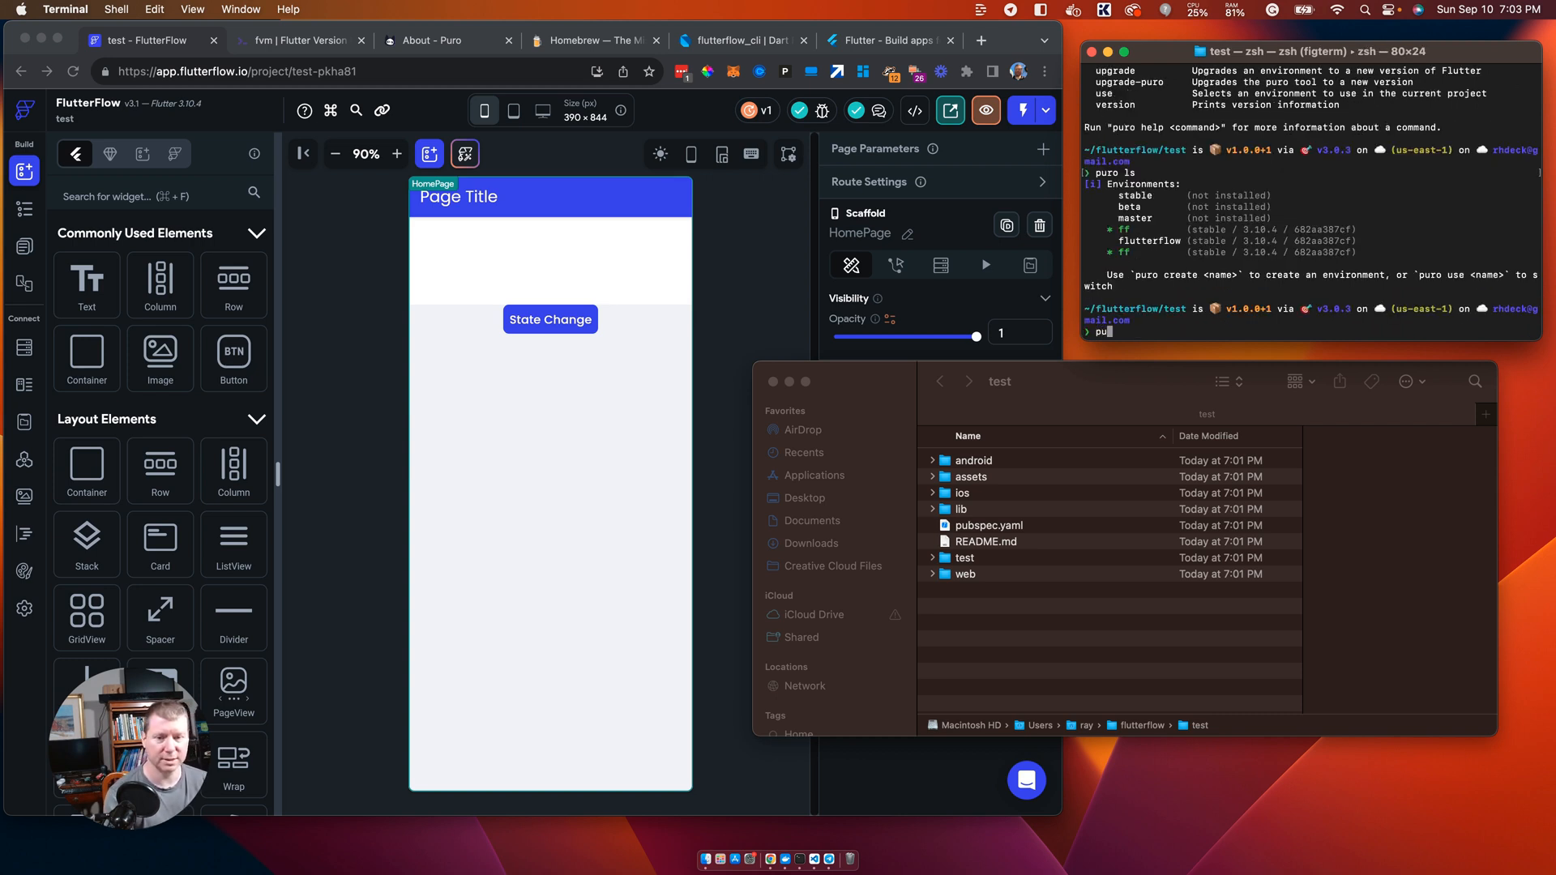
{"action": "type", "text": "ro use "}
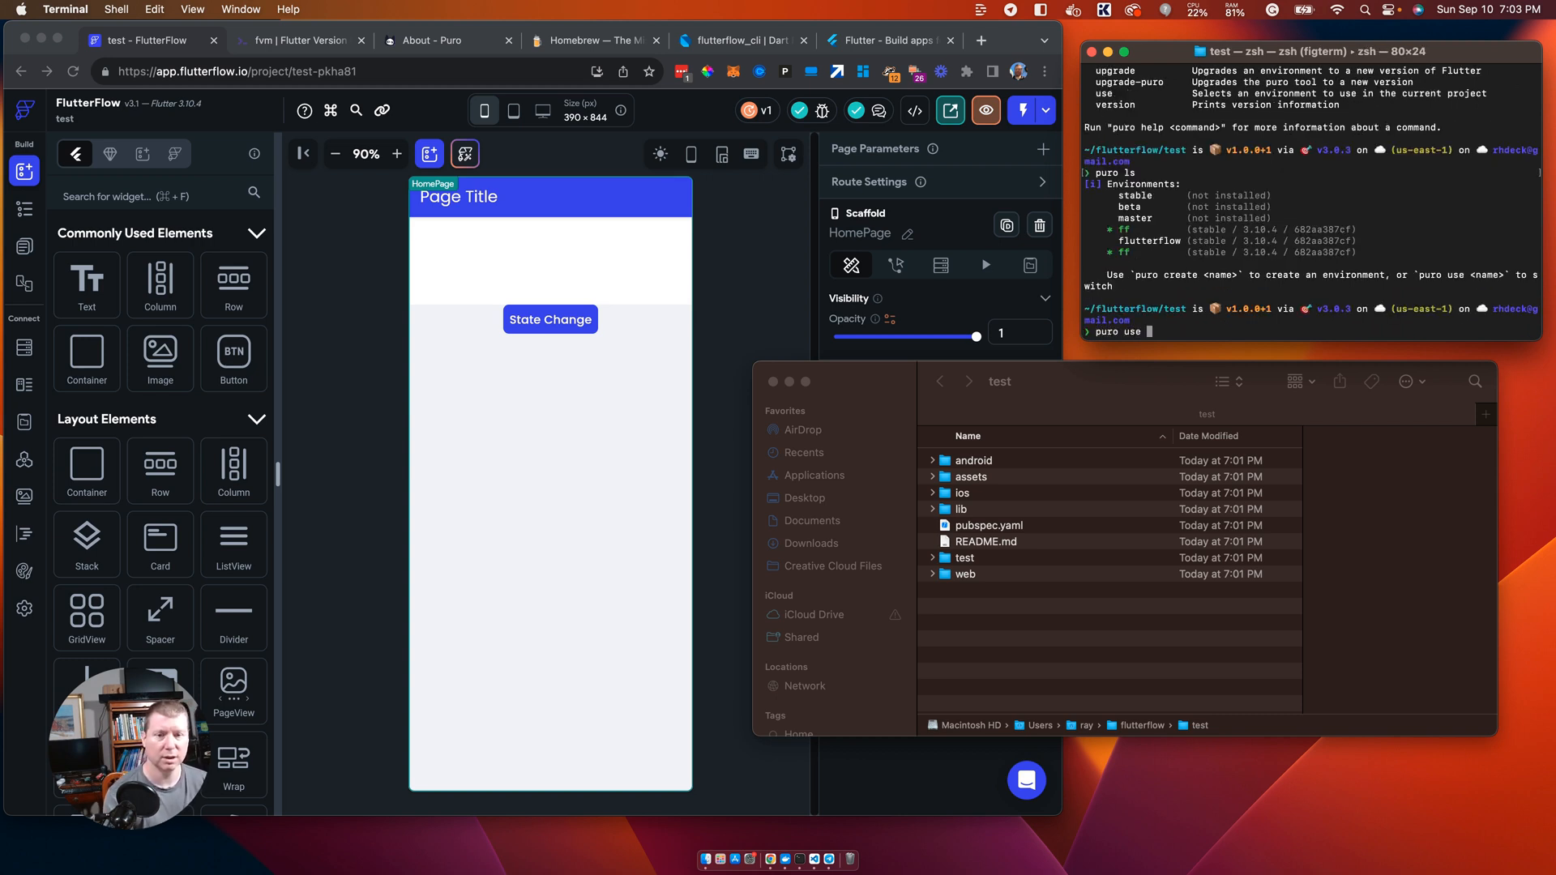
{"action": "type", "text": "flutterflow"}
{"action": "key", "text": "Return"}
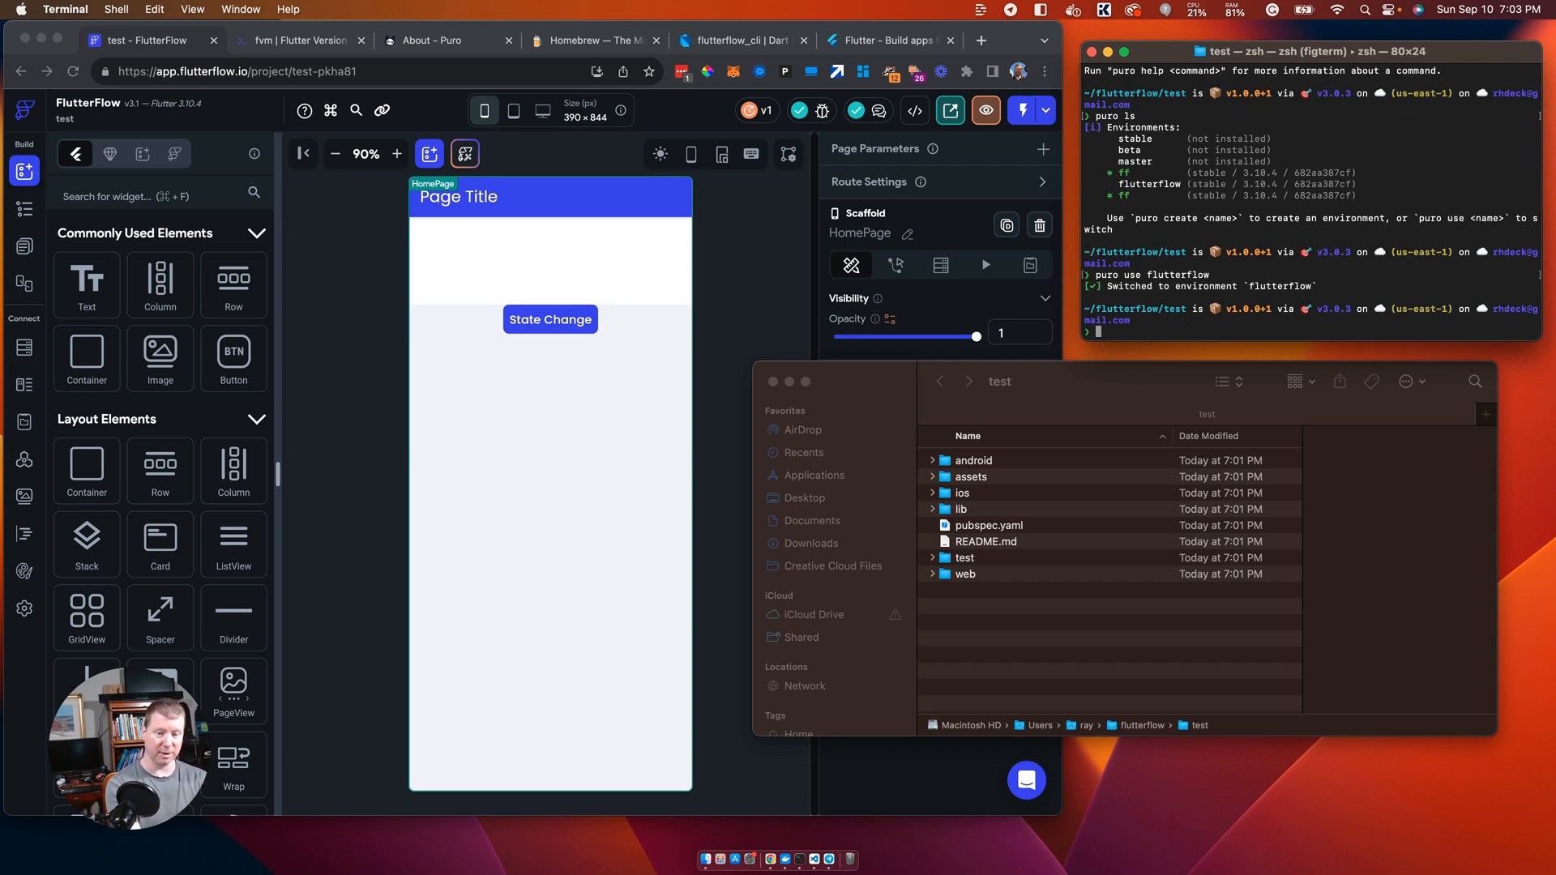
Step: Check the active Flutter version in the terminal and compare it with the version shown for the FlutterFlow project
{"action": "type", "text": "flutter --version"}
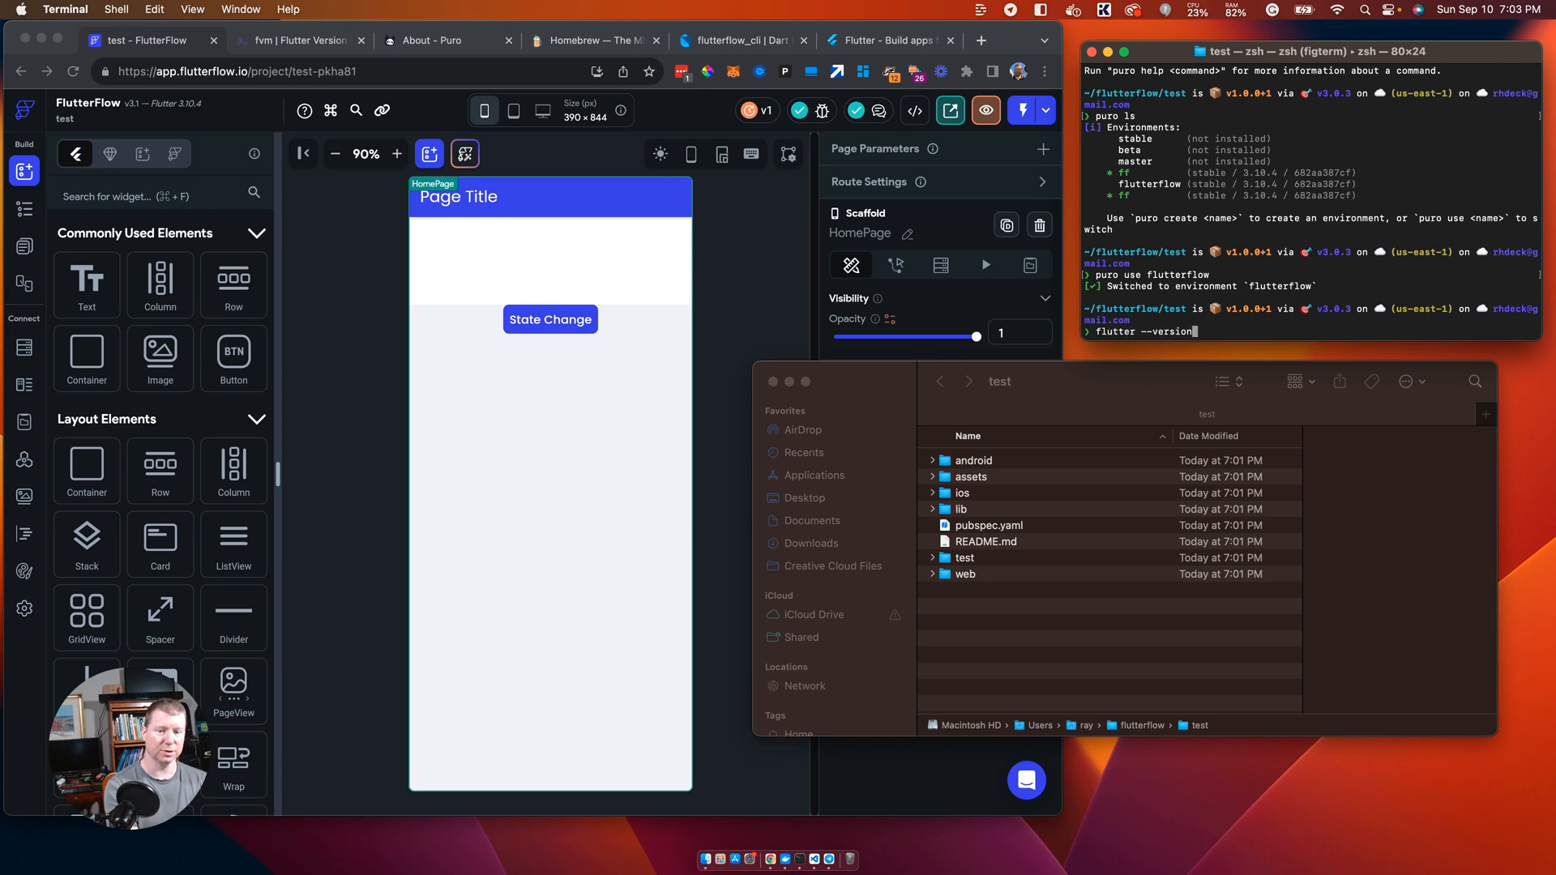
{"action": "key", "text": "Return"}
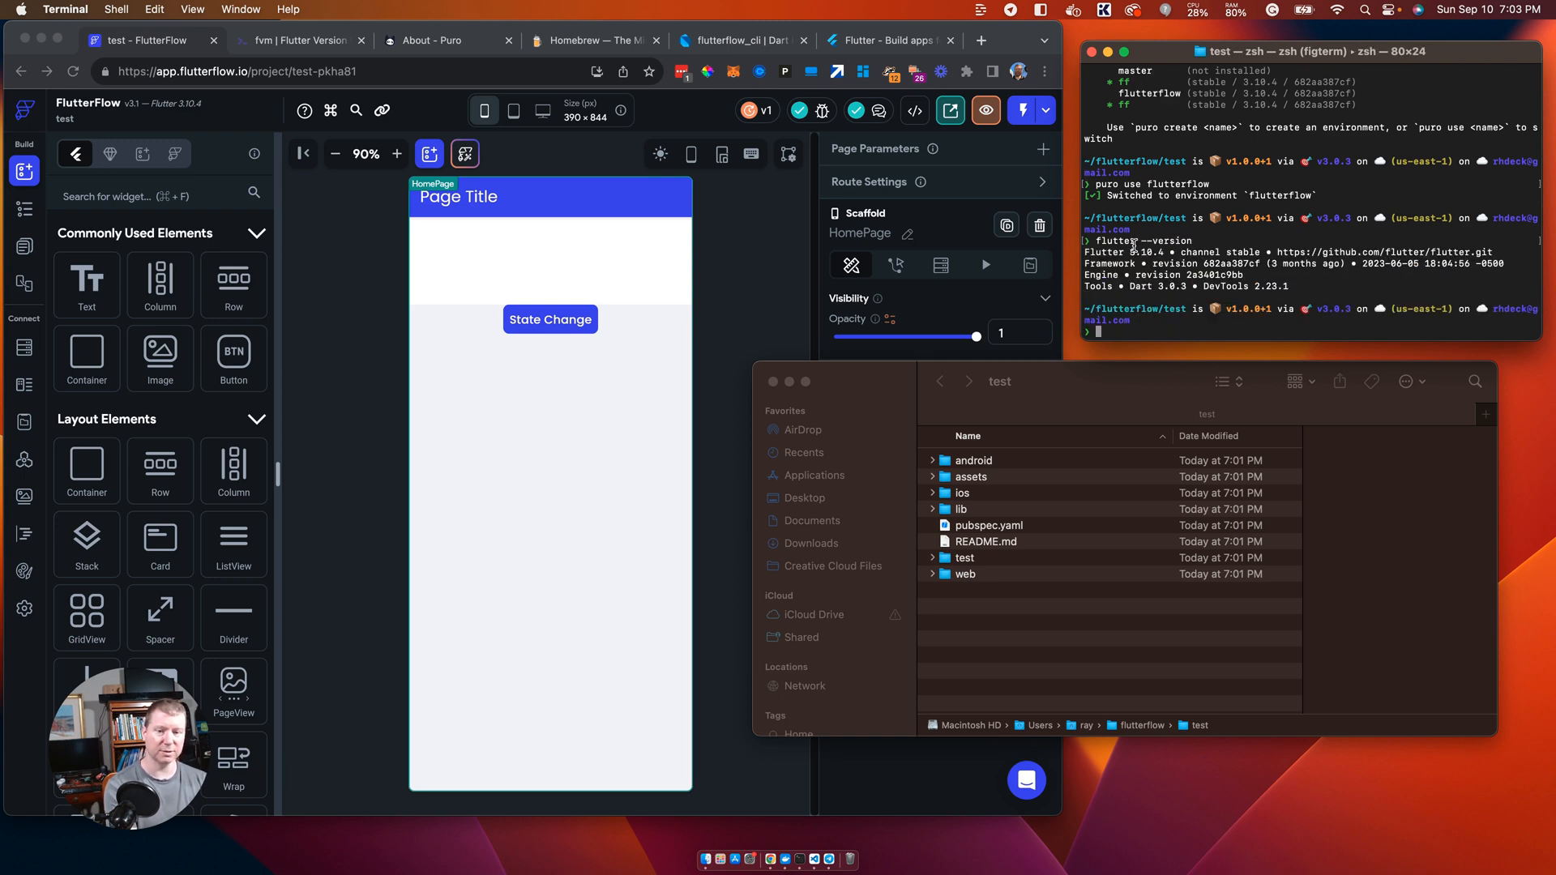
{"action": "left_click_drag", "start_coordinate": [1125, 252], "coordinate": [1164, 253]}
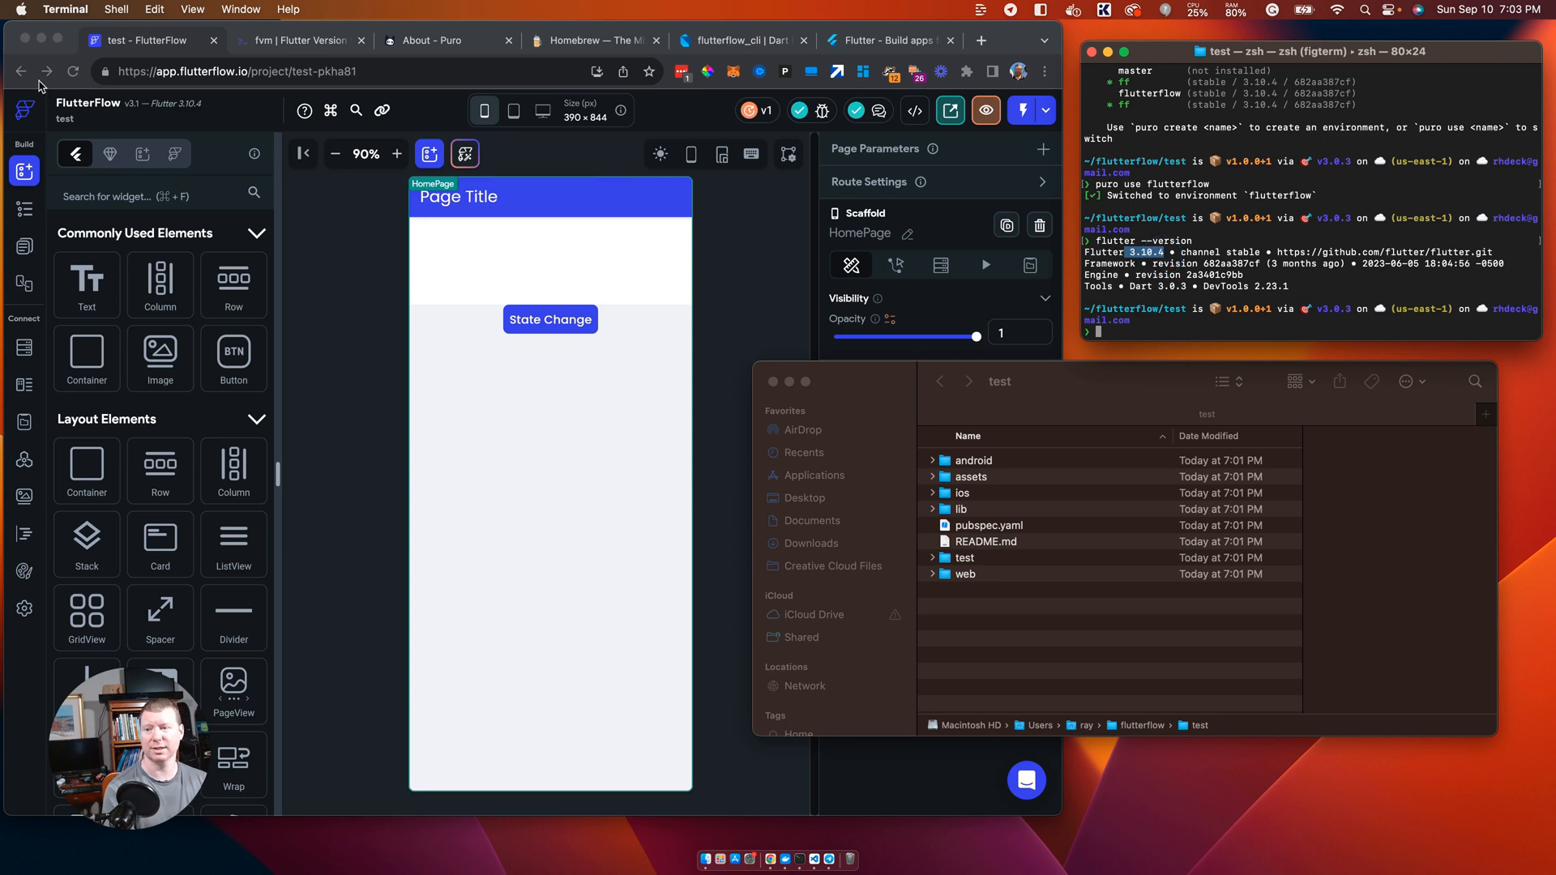
{"action": "left_click", "coordinate": [201, 109]}
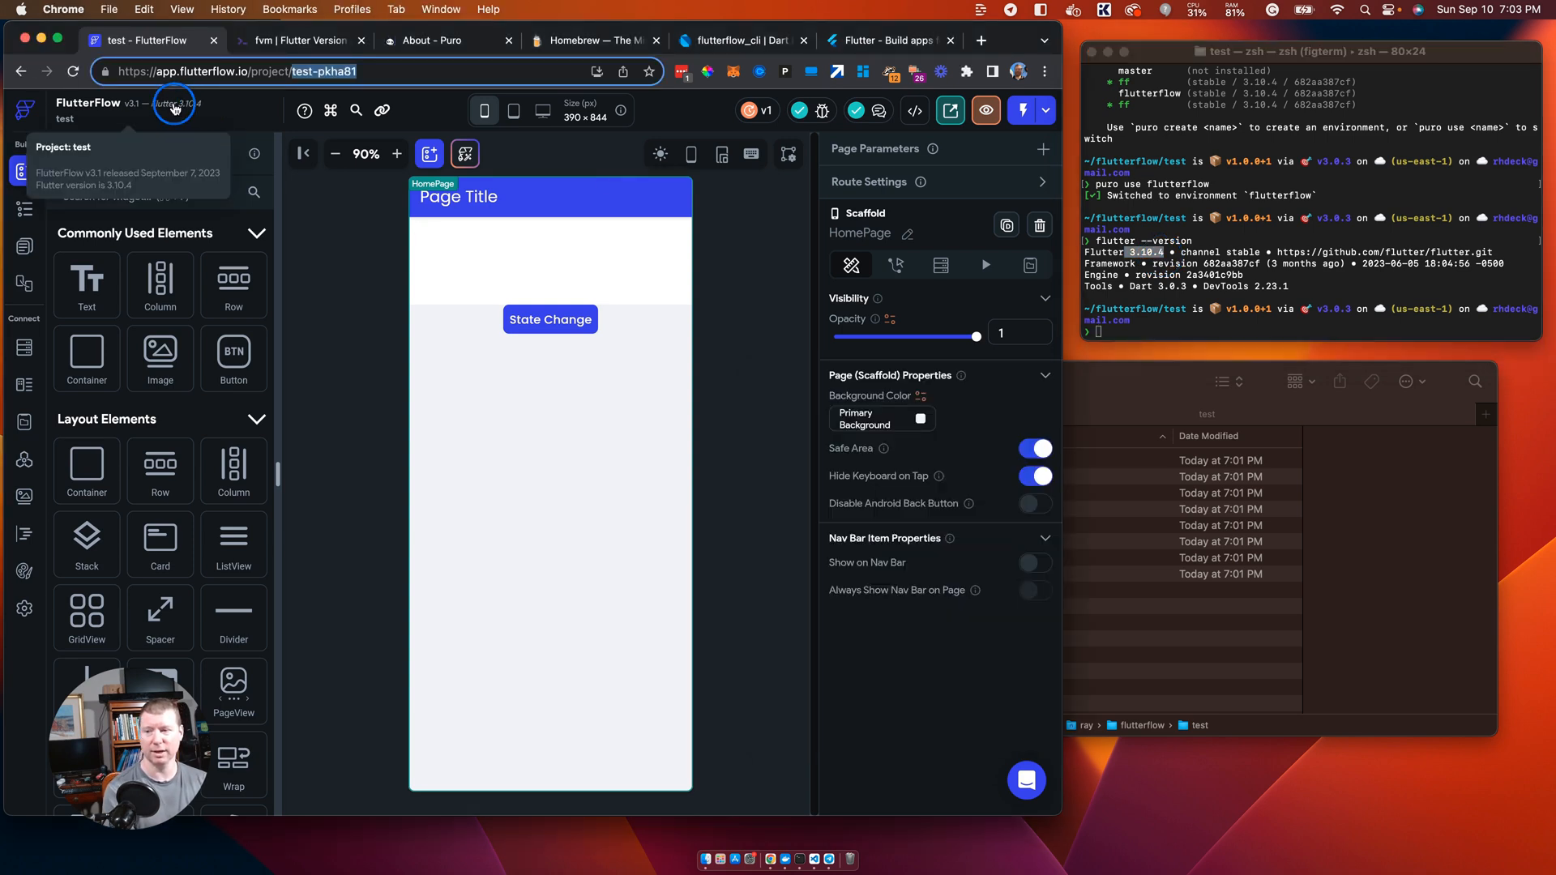
Step: Switch back to the terminal and list the test project folder's contents in long format
{"action": "left_click", "coordinate": [1359, 274]}
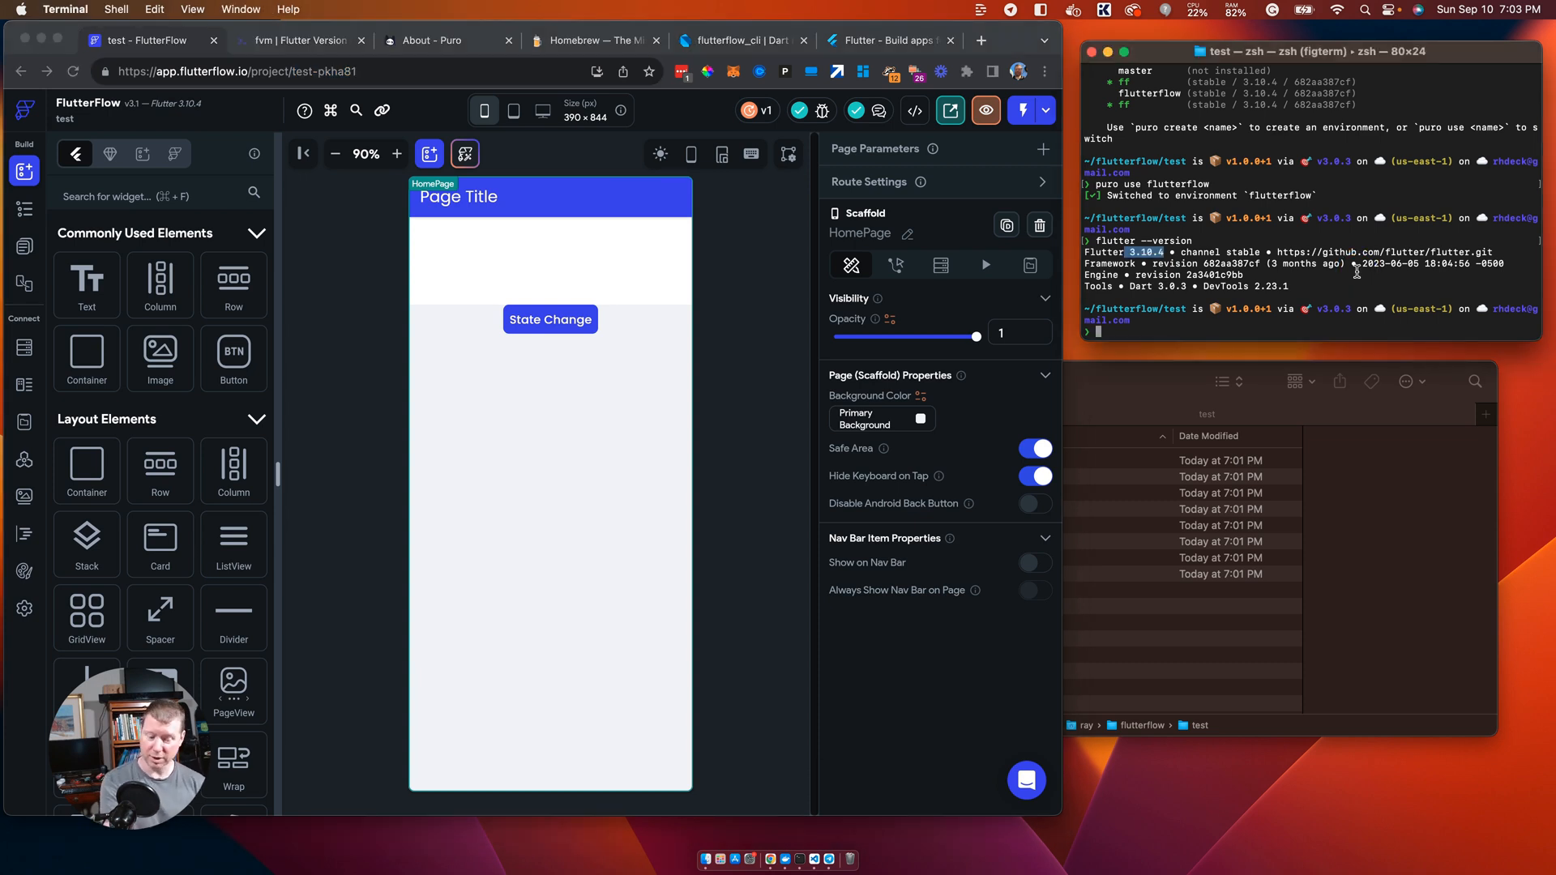
{"action": "type", "text": "ls -l"}
{"action": "key", "text": "Return"}
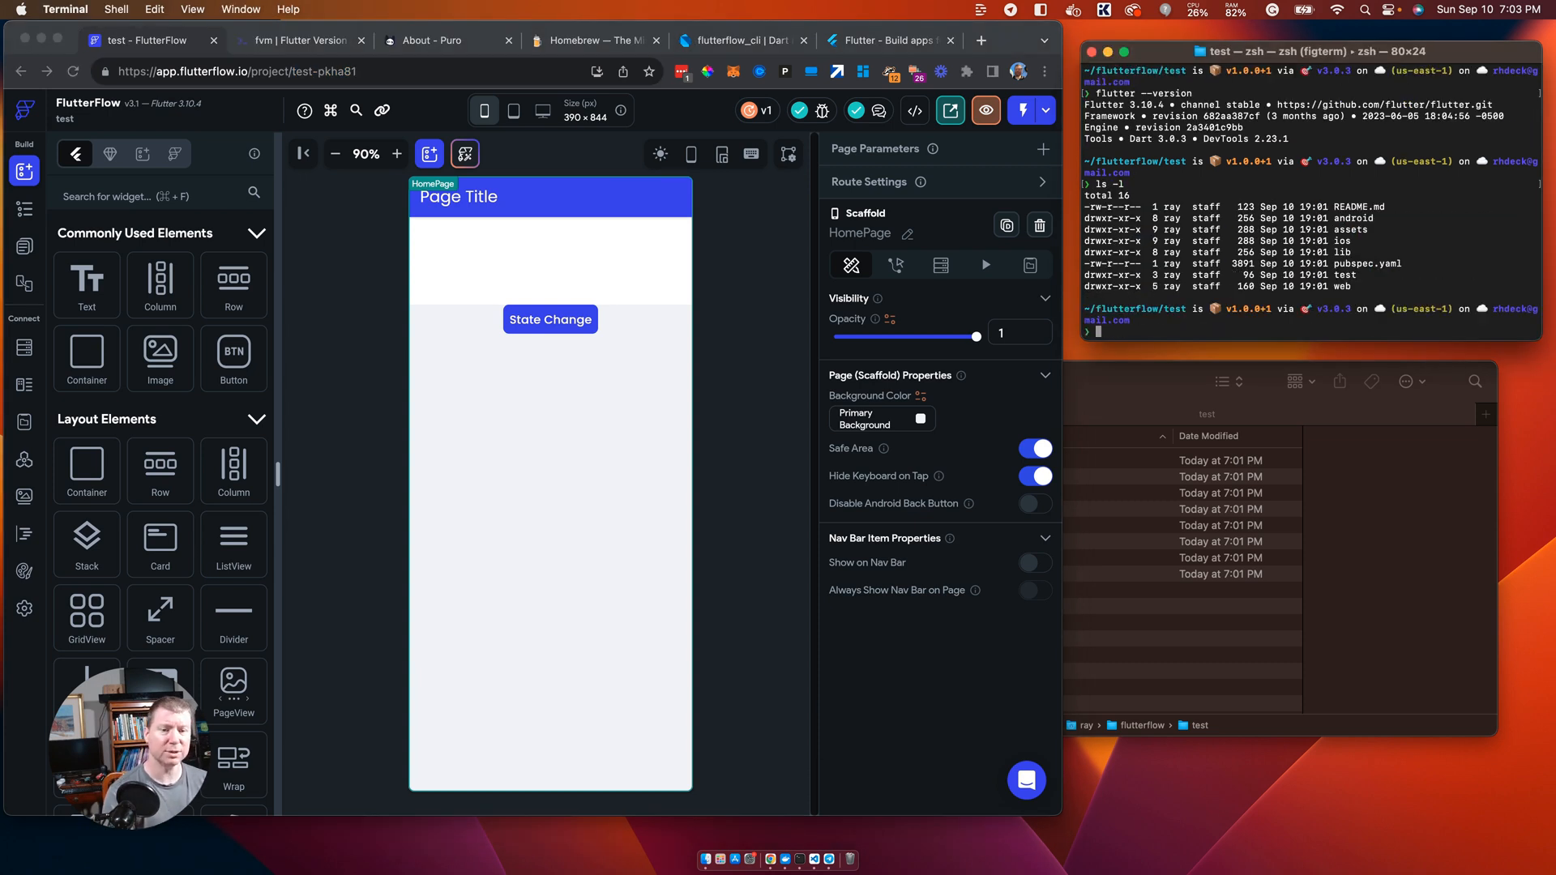
Step: Show Flutter's command help in the terminal and review its SDK and project commands
{"action": "type", "text": "flutter"}
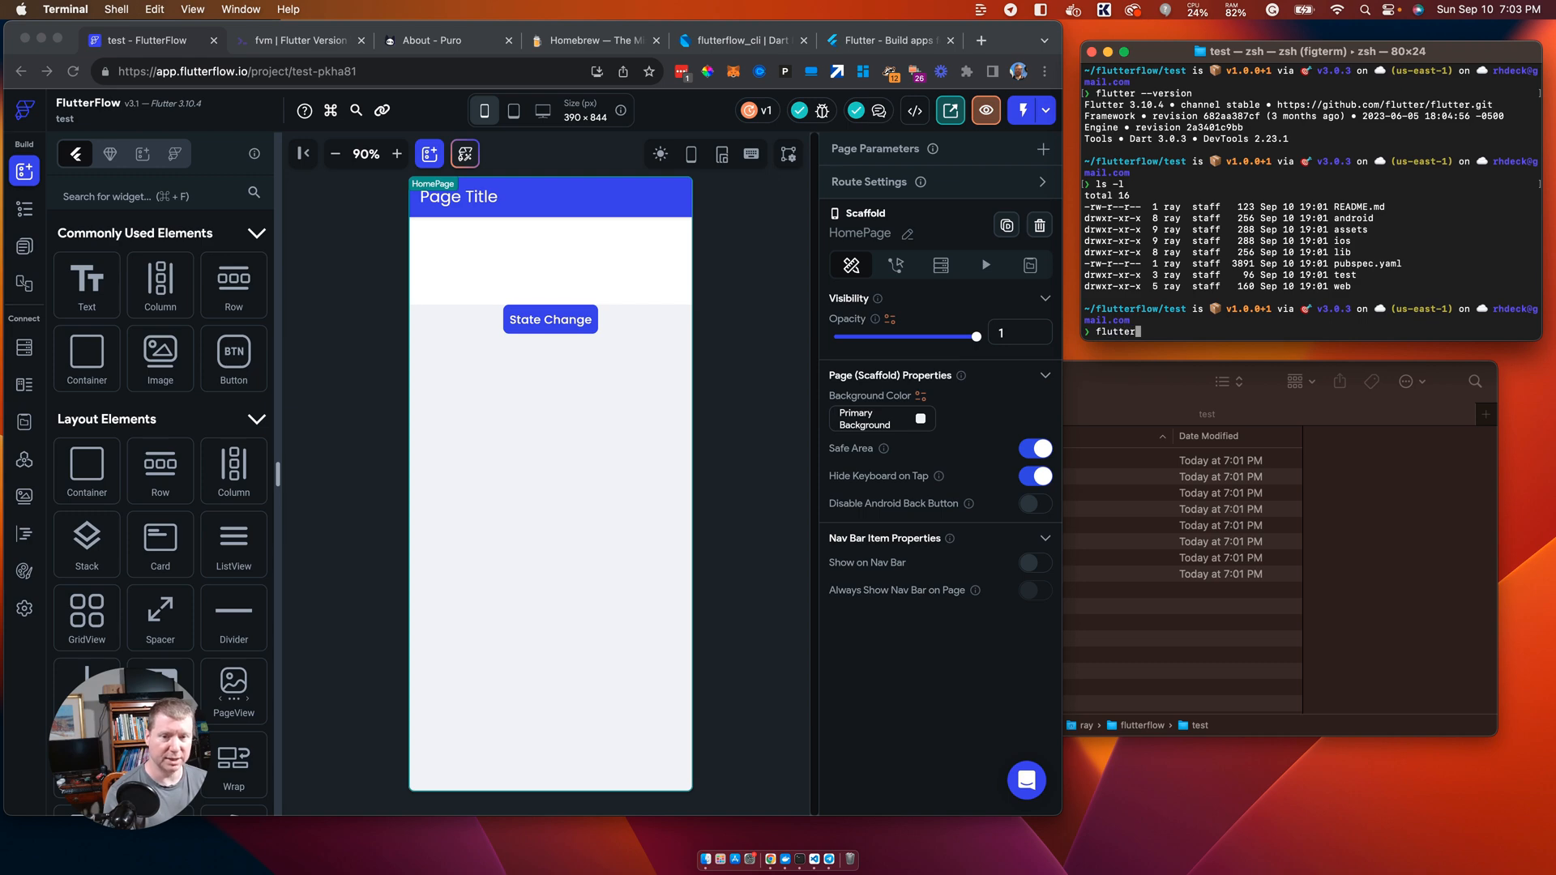
{"action": "type", "text": " --help"}
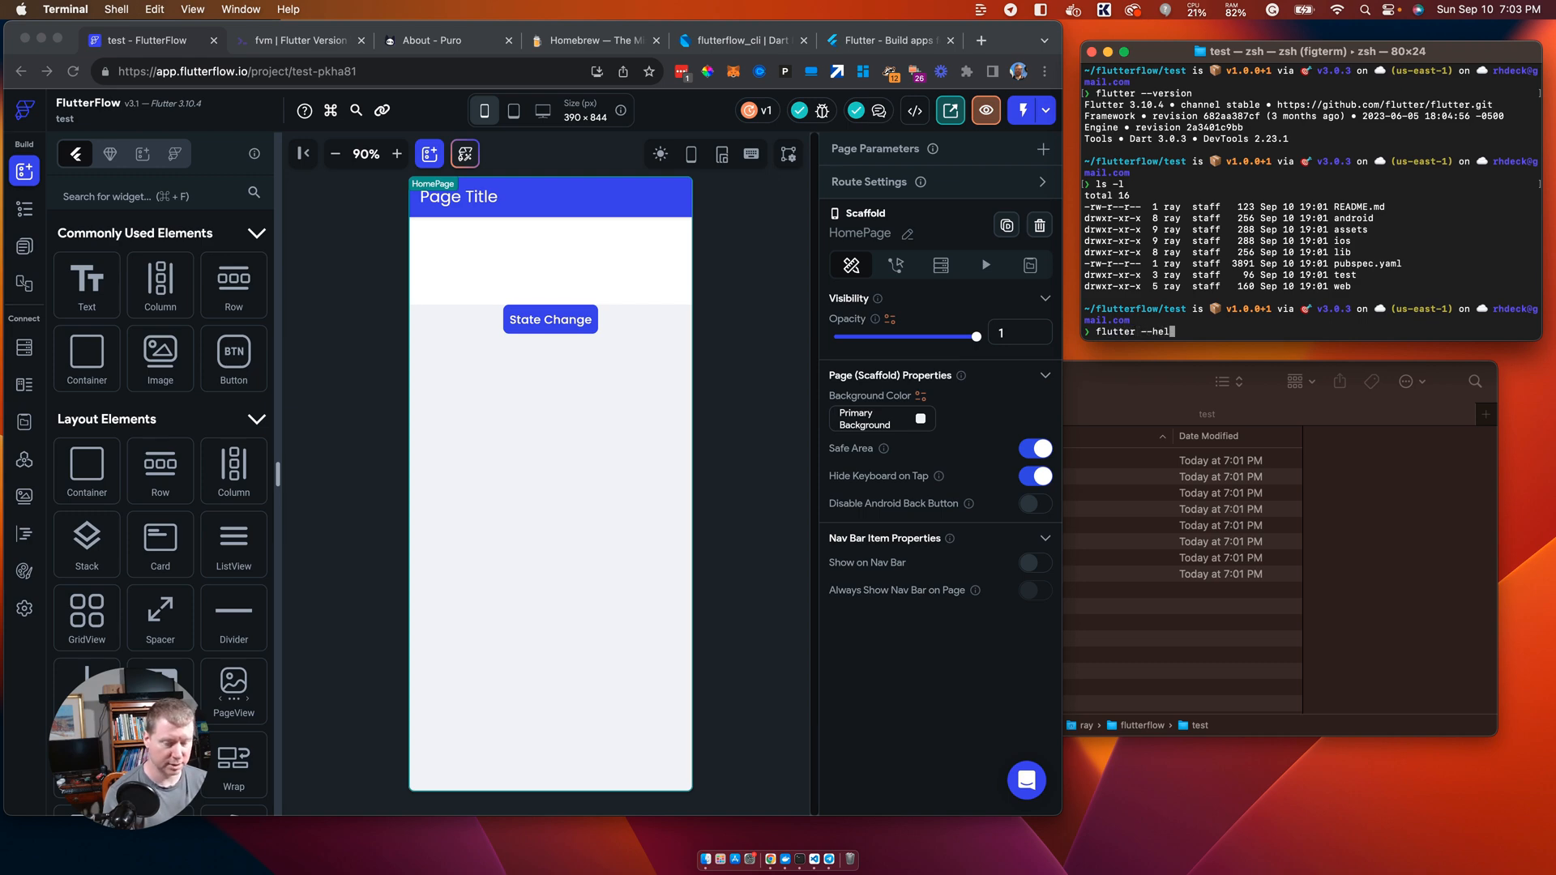
{"action": "key", "text": "Return"}
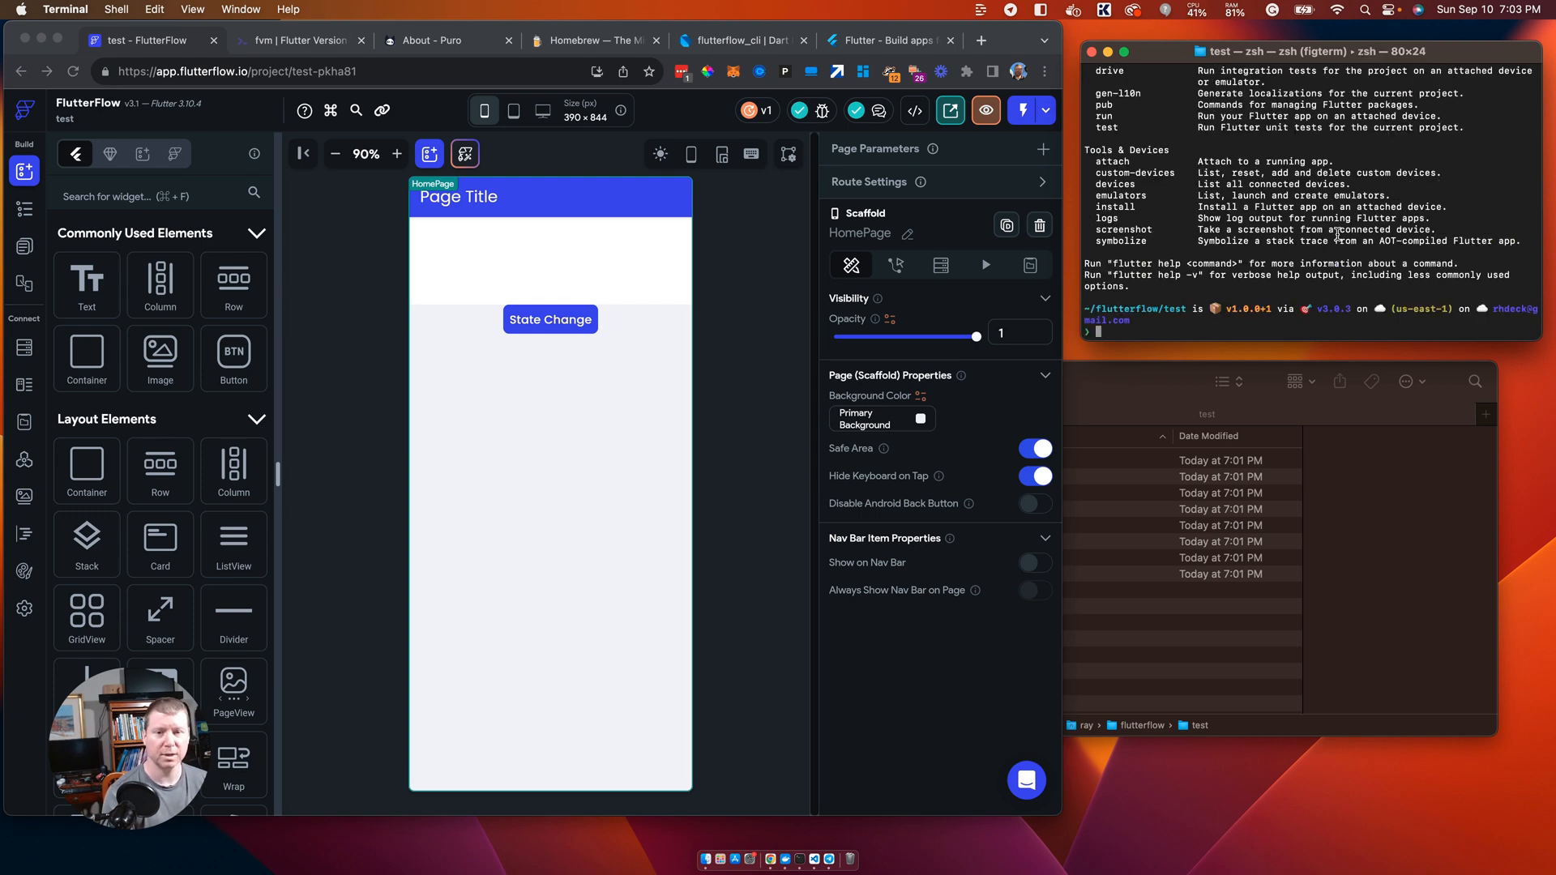
{"action": "scroll", "coordinate": [1337, 234], "scroll_direction": "up", "scroll_amount": 5}
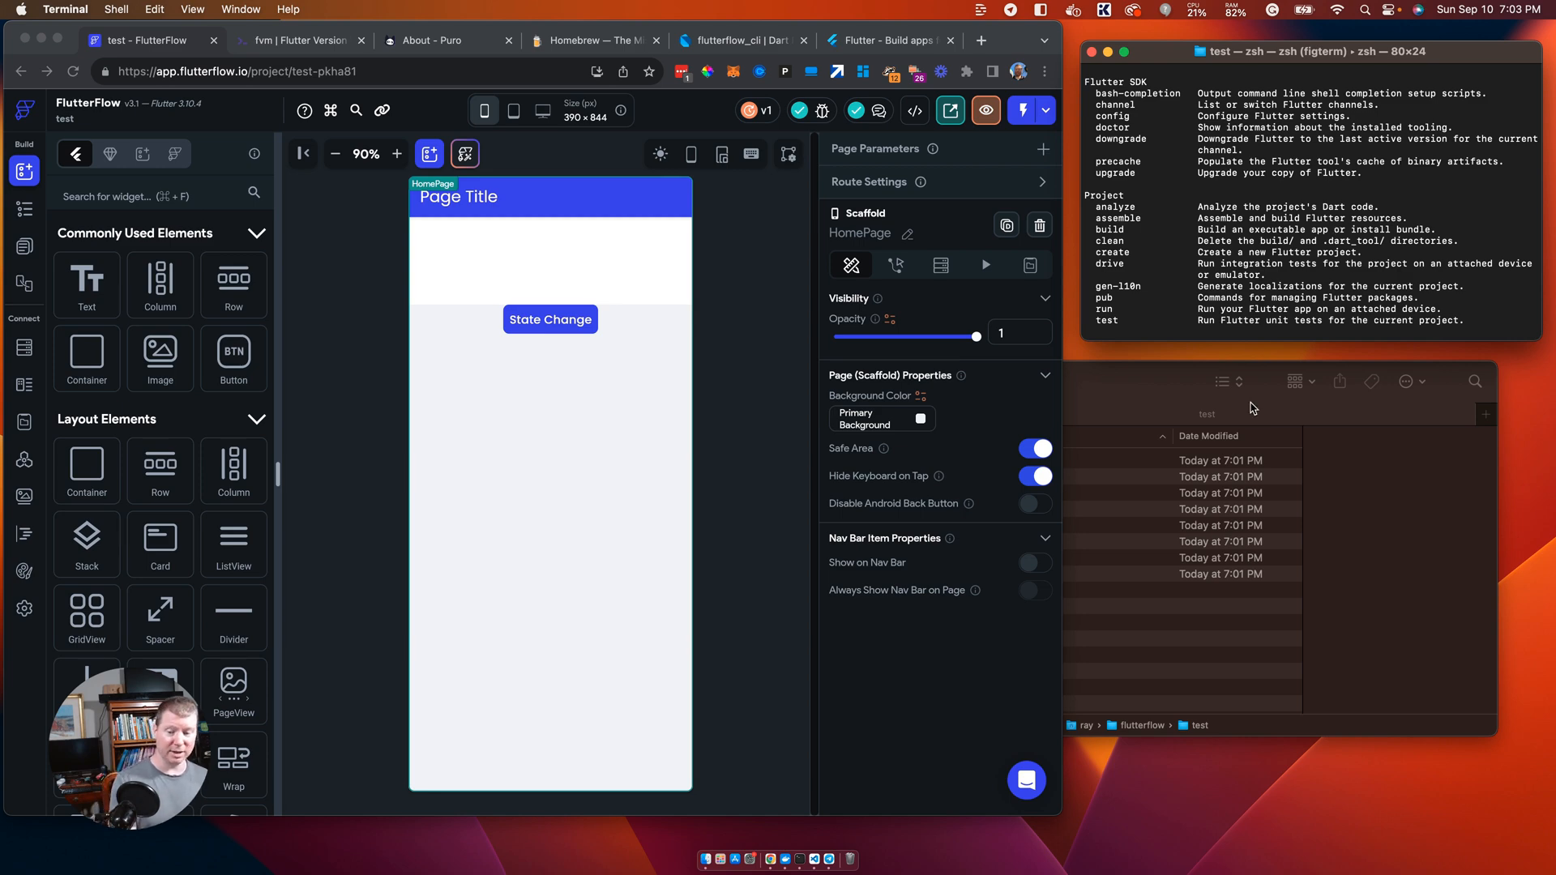
Step: Find and launch Xcode from Launchpad, and move its welcome window clear of the terminal
{"action": "left_click", "coordinate": [721, 859]}
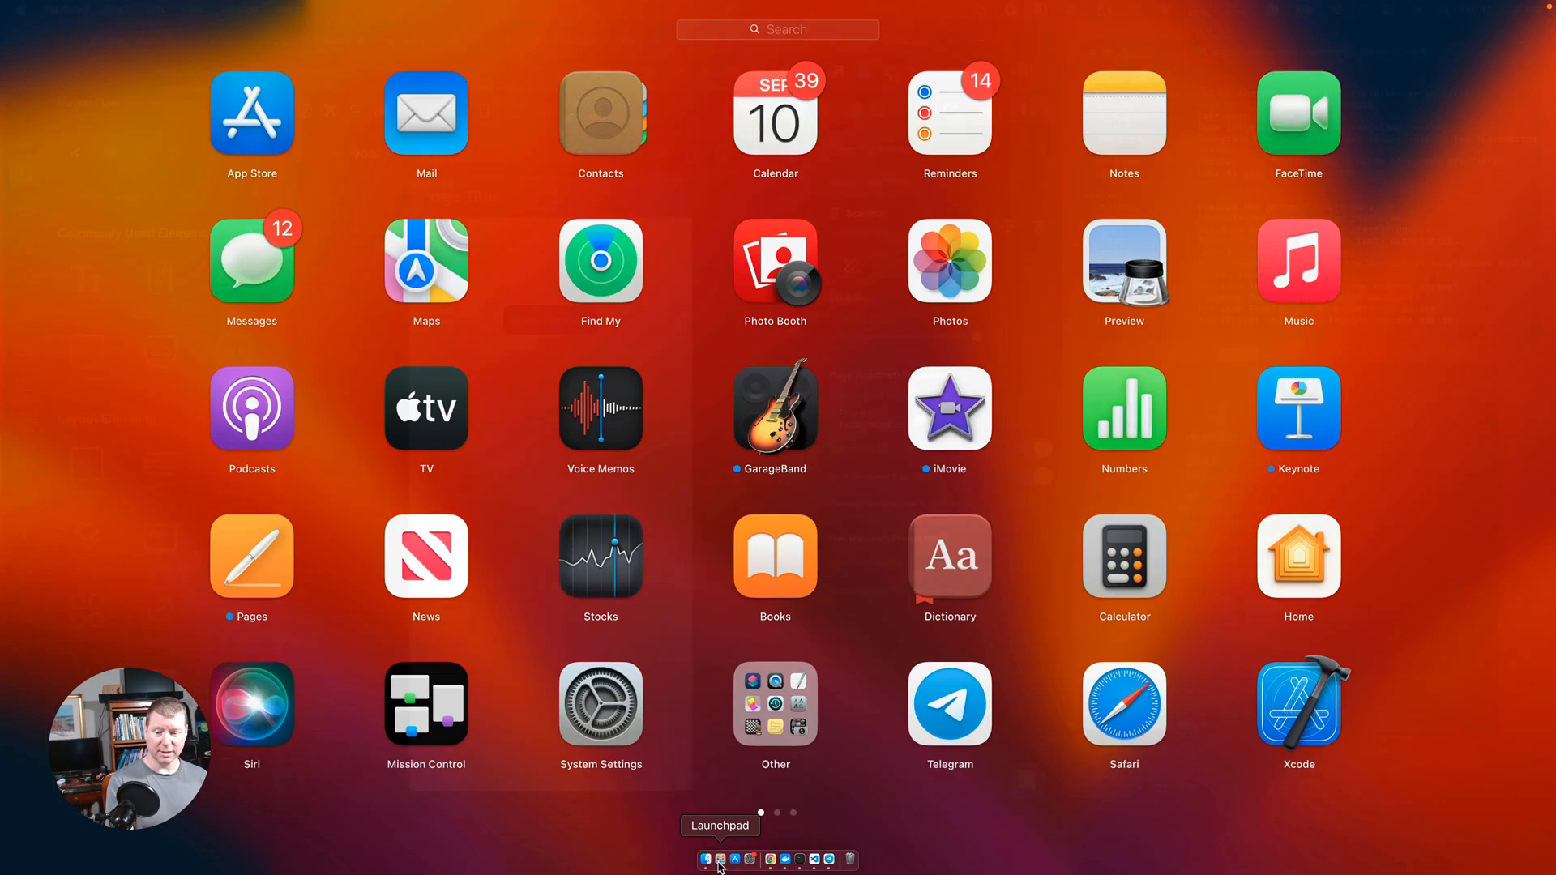
{"action": "type", "text": "xcode"}
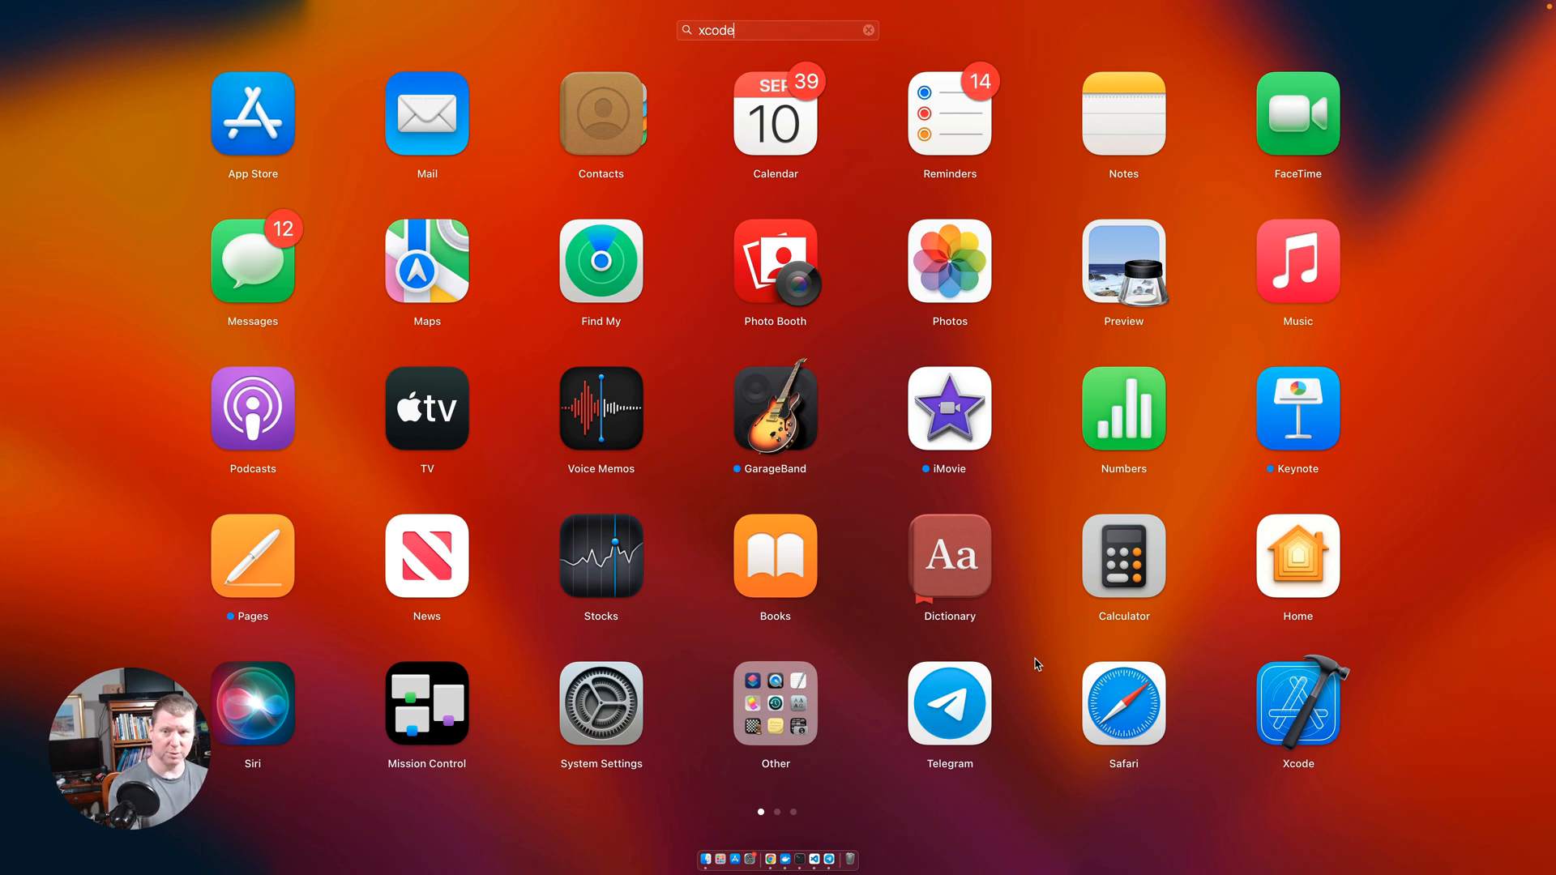
{"action": "key", "text": "Return"}
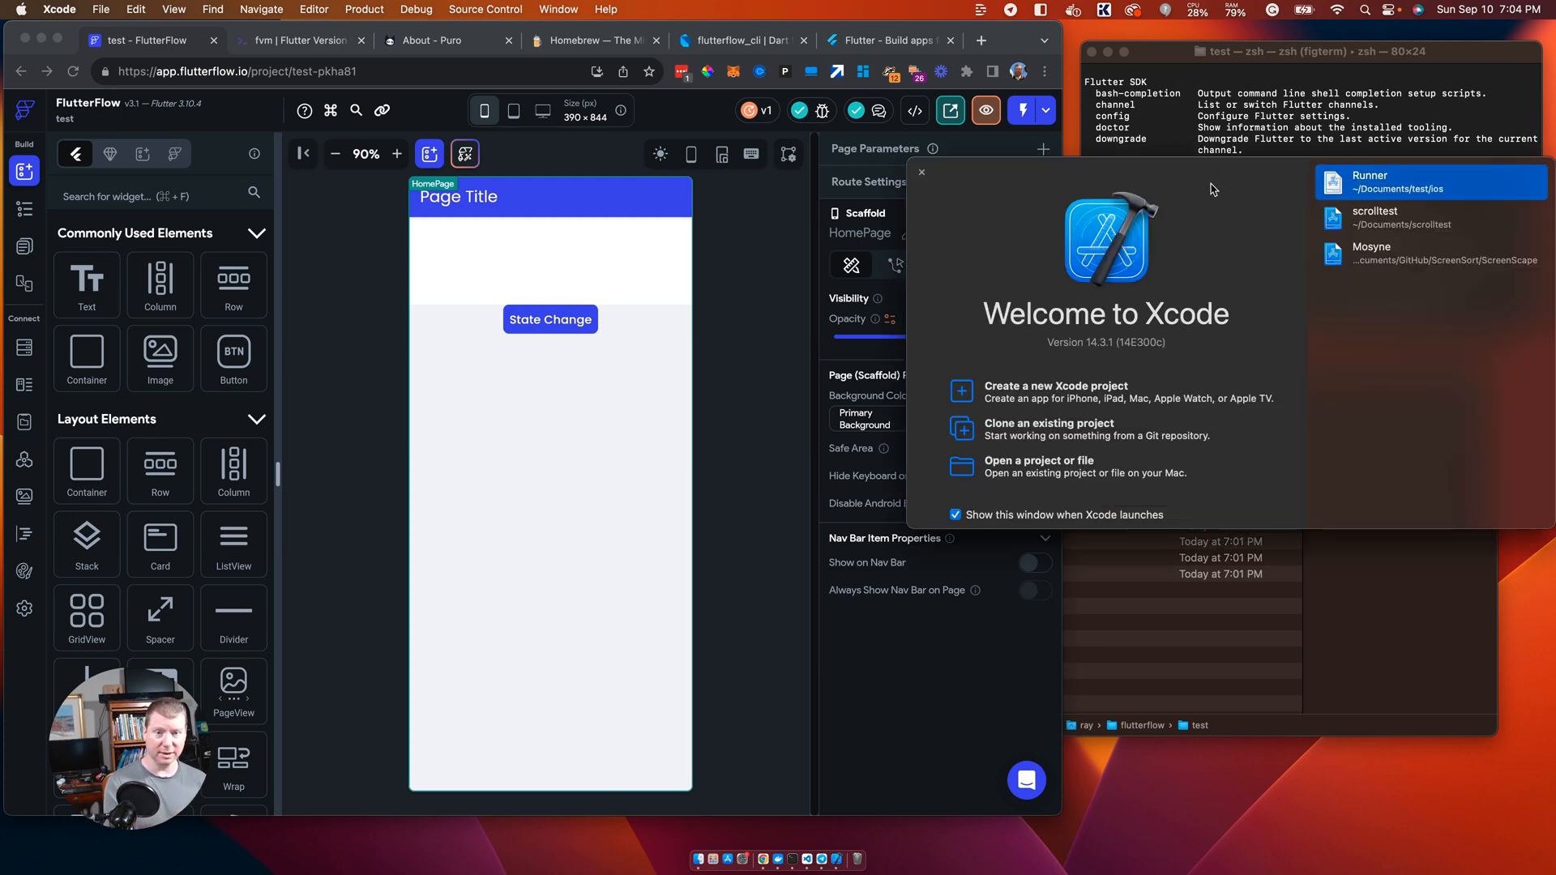
{"action": "left_click_drag", "start_coordinate": [1214, 172], "coordinate": [604, 164]}
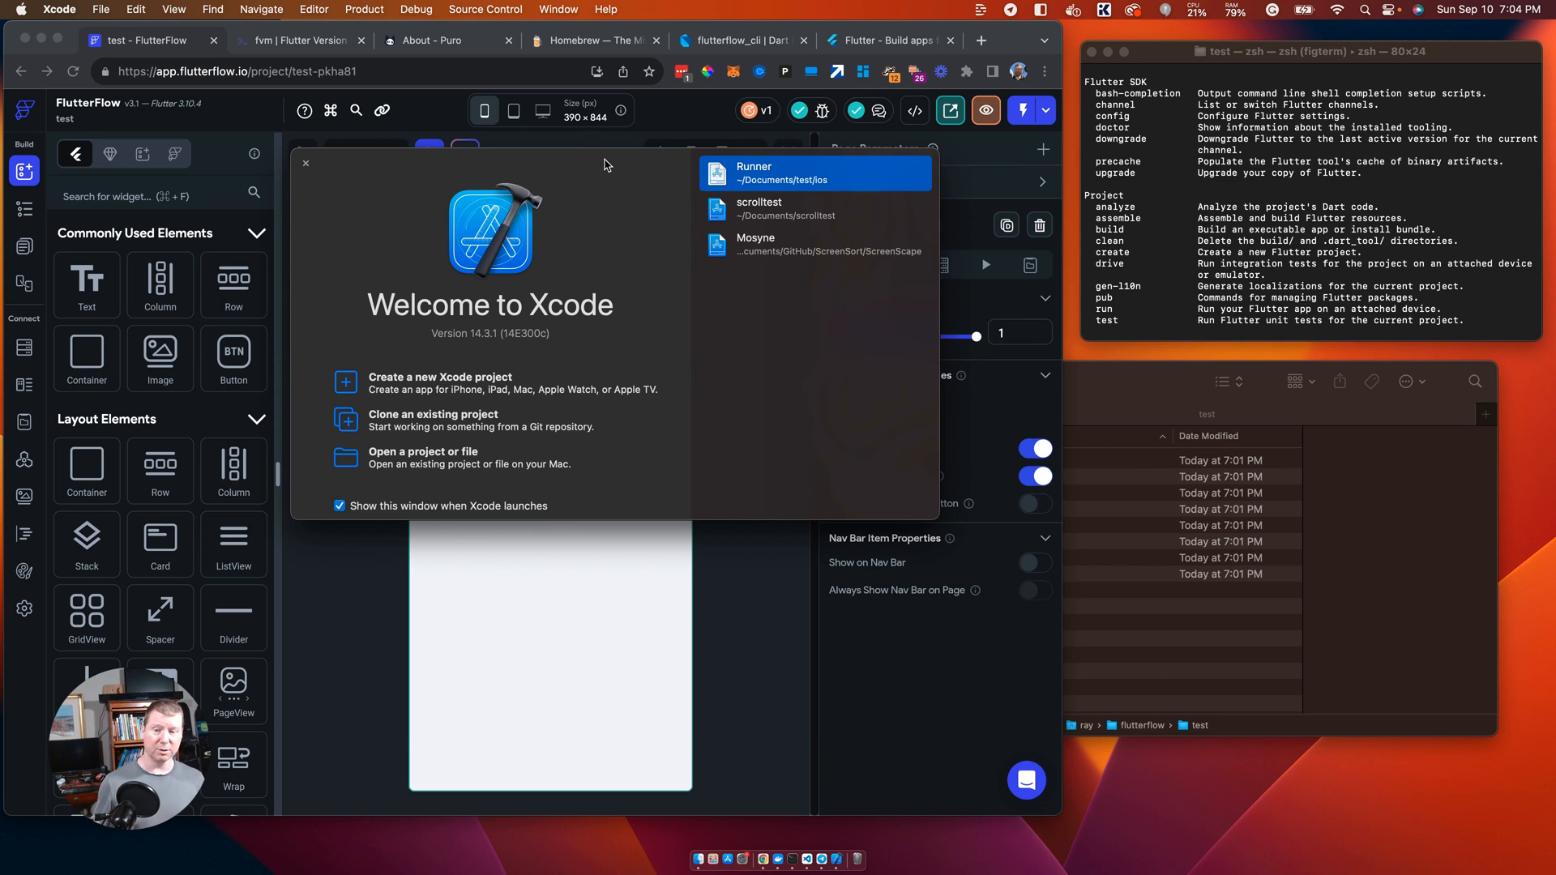
Step: Open the App Store, search it for xcode, and close the store window after viewing the listing
{"action": "left_click", "coordinate": [728, 860]}
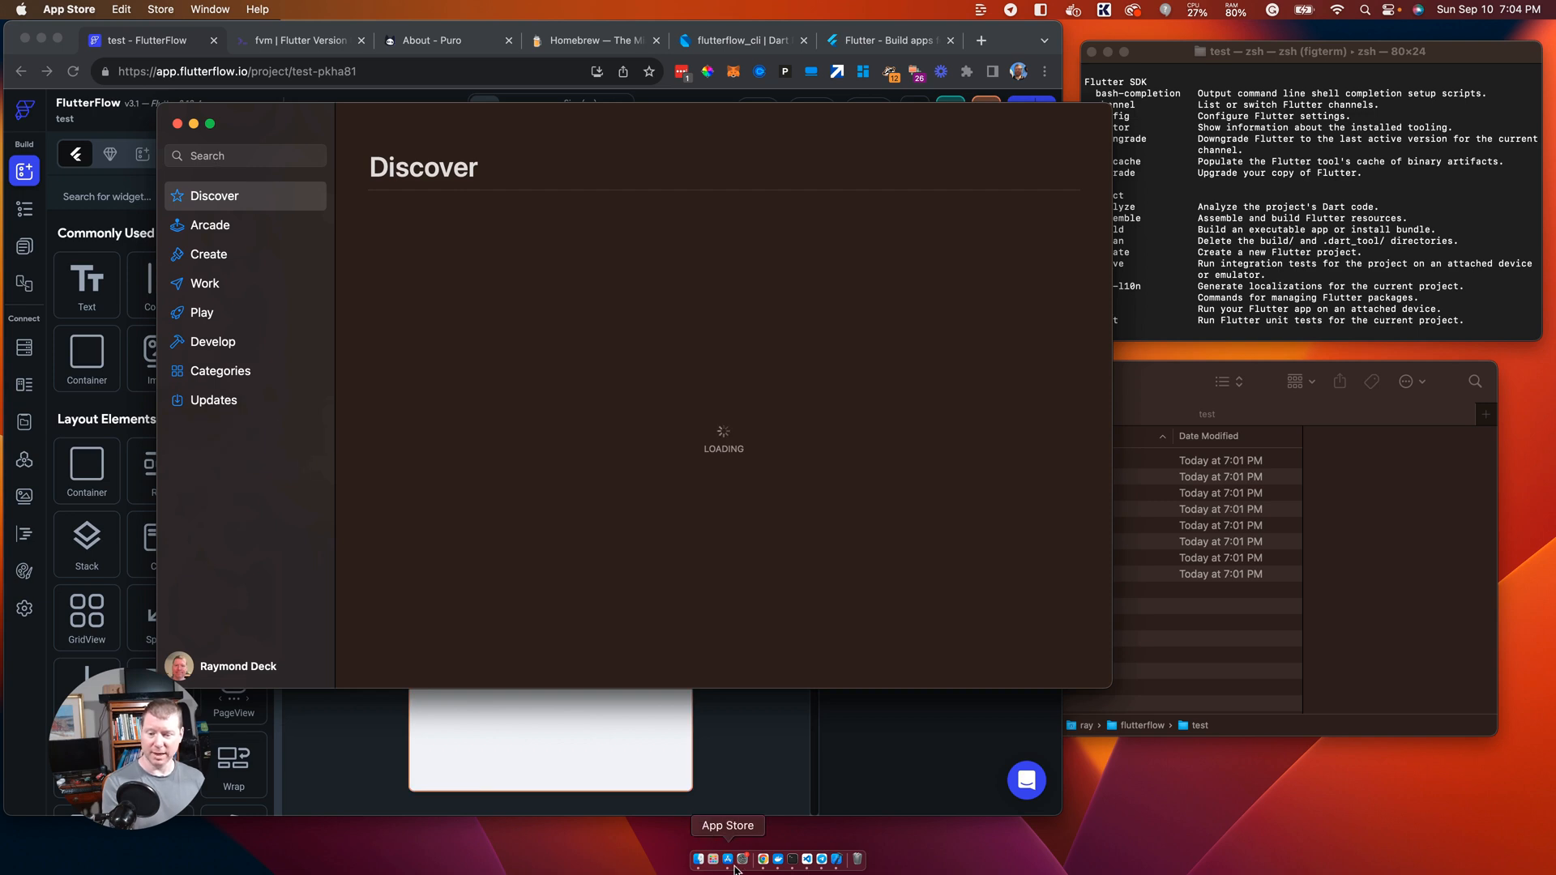
{"action": "left_click", "coordinate": [241, 154]}
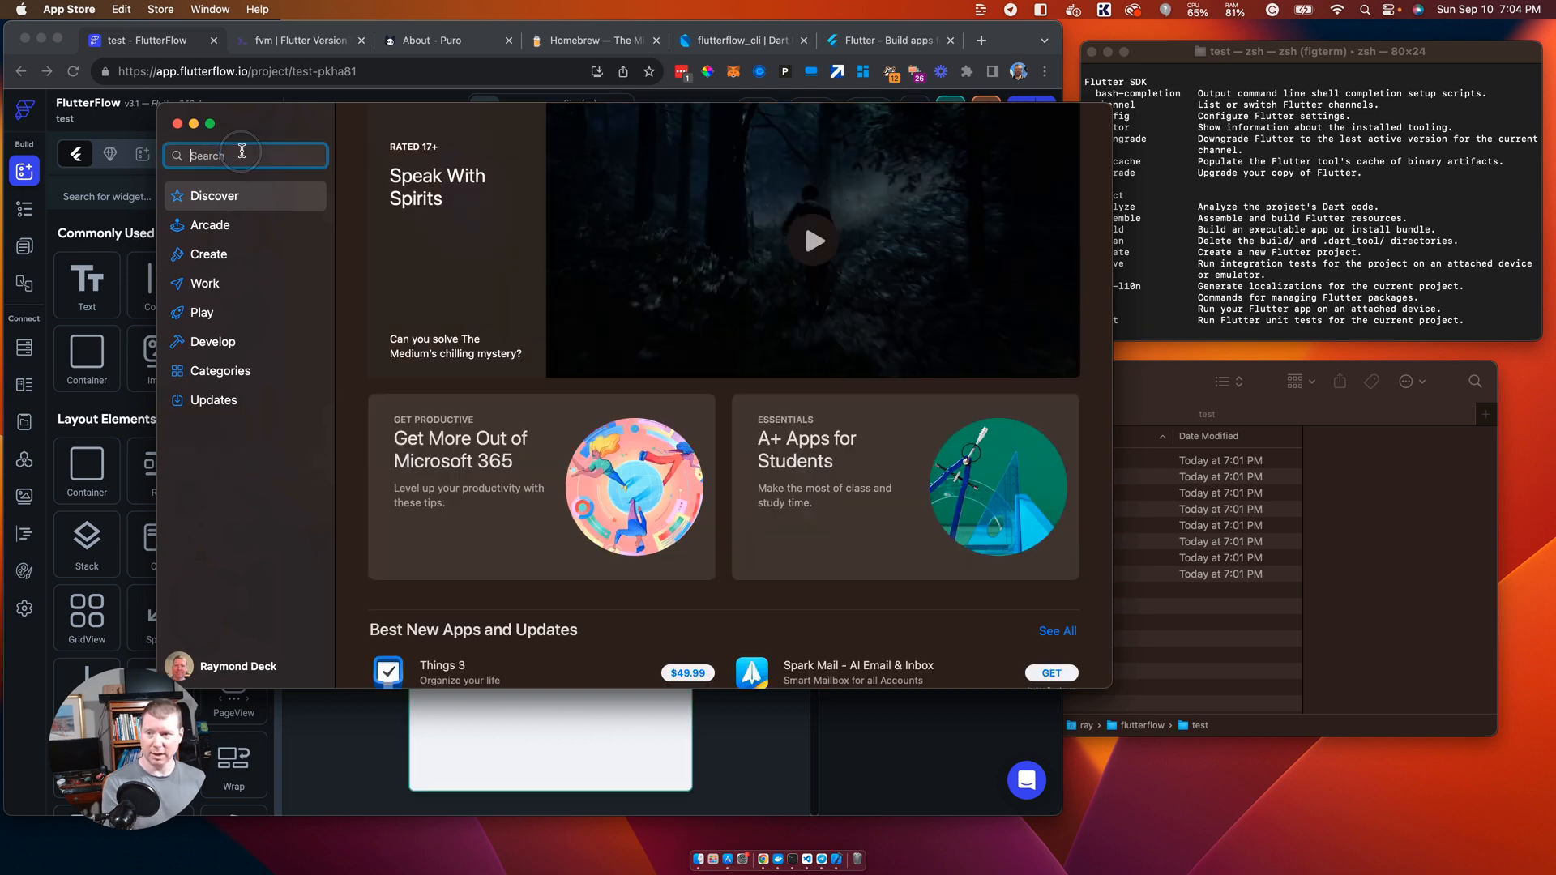
{"action": "type", "text": "xcode"}
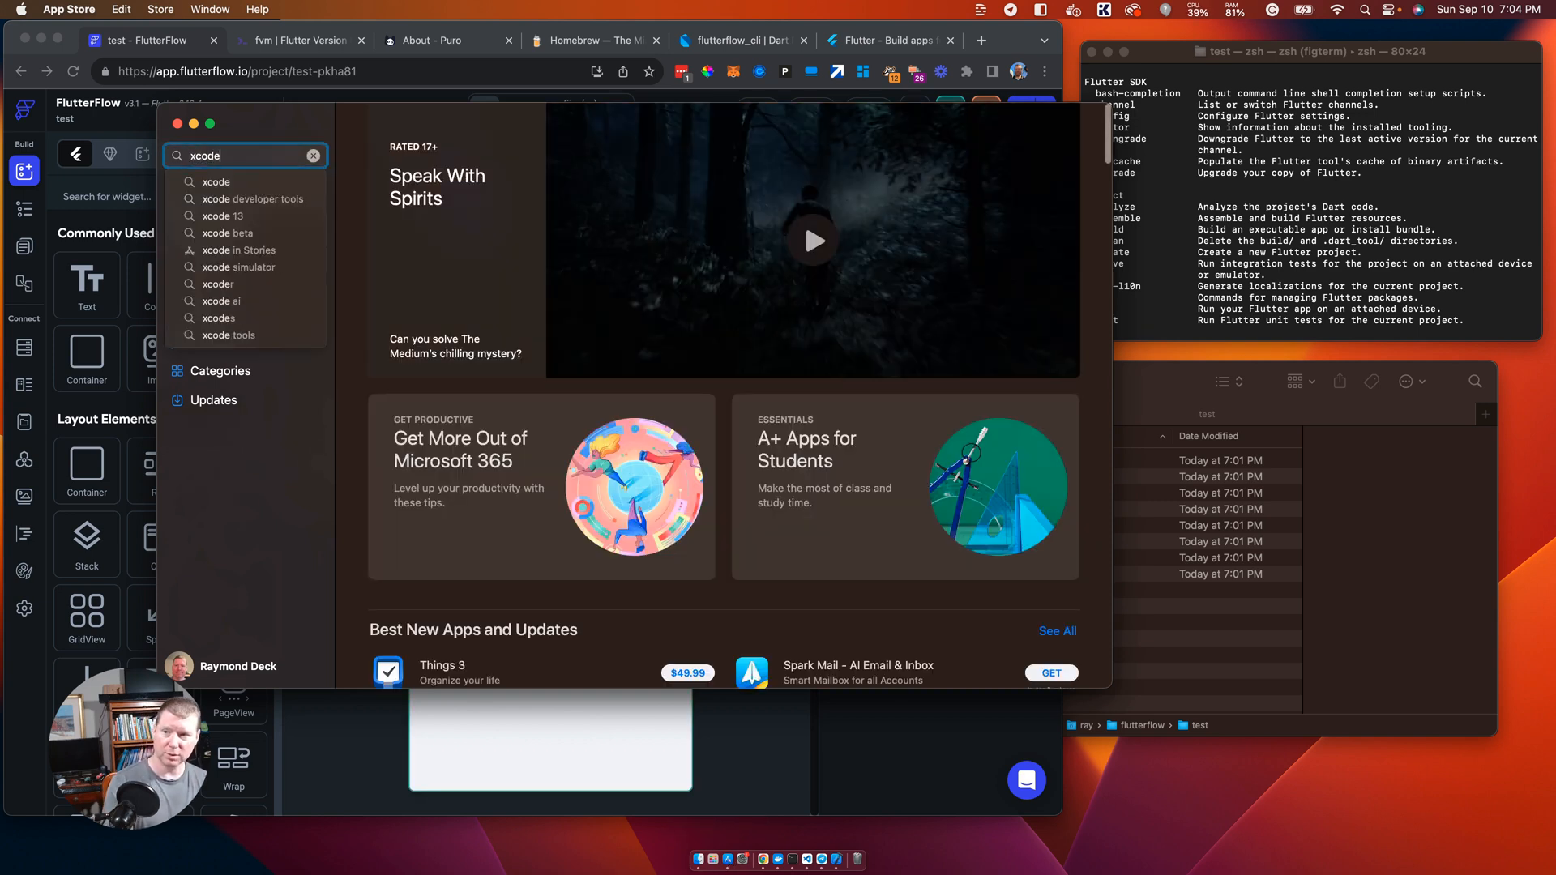
{"action": "key", "text": "Return"}
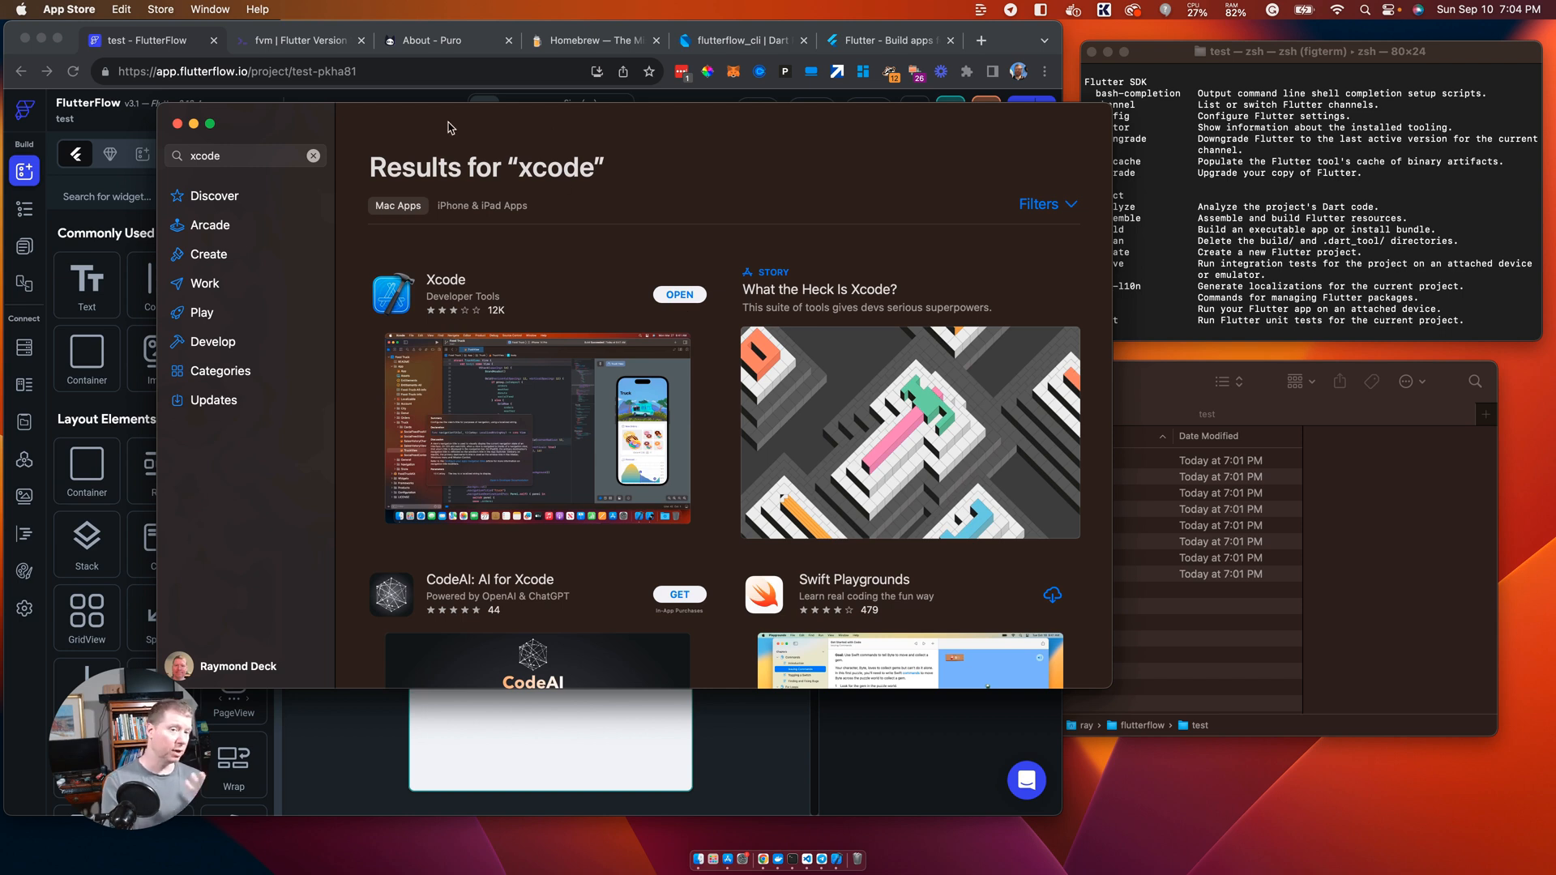
{"action": "left_click", "coordinate": [180, 124]}
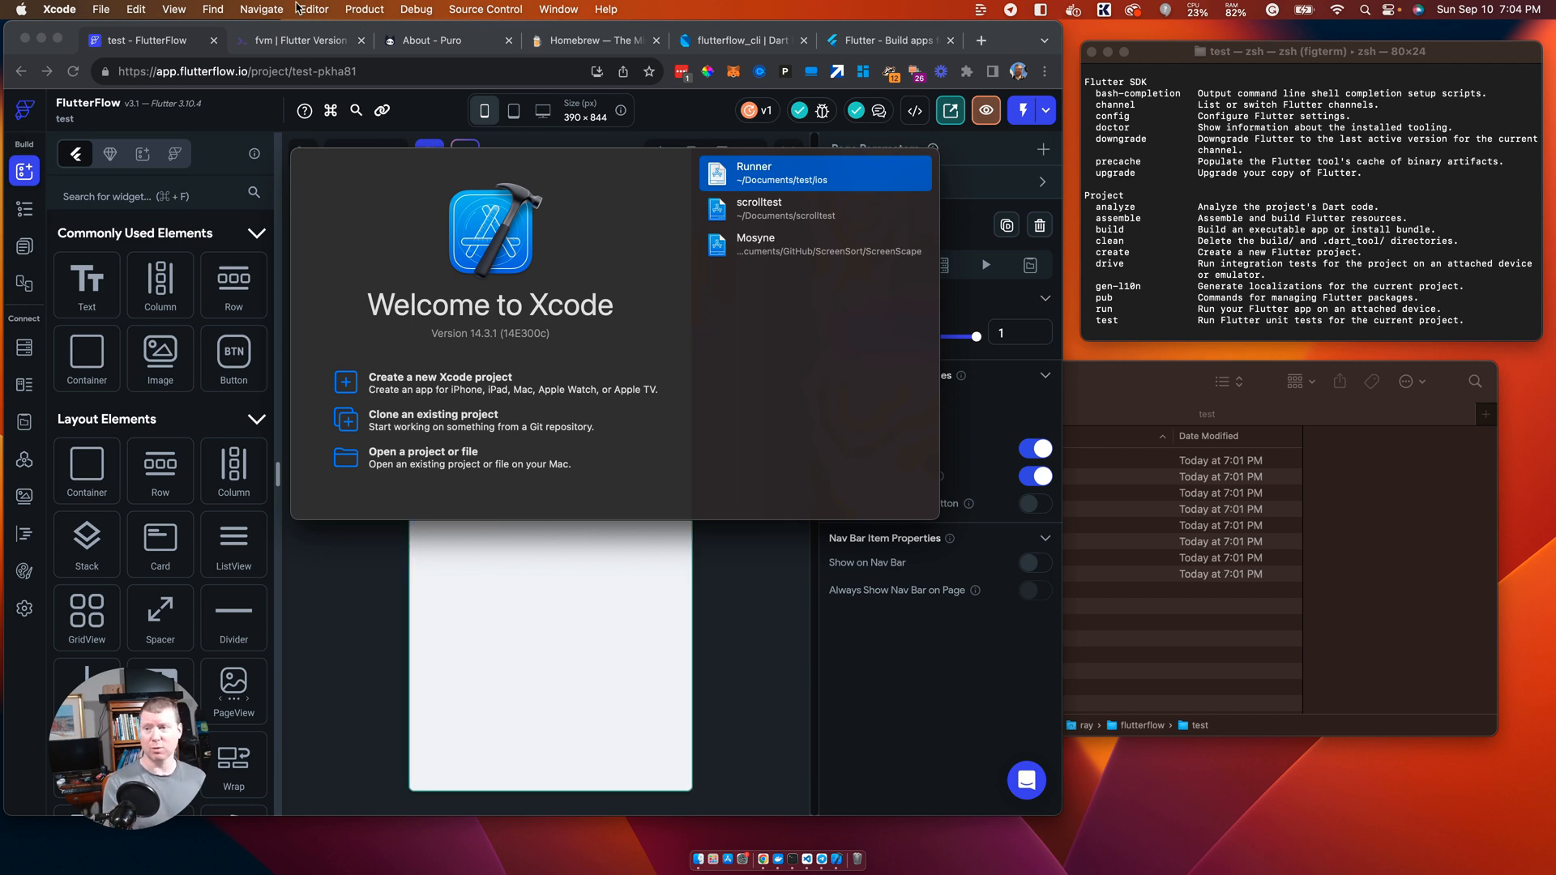
Step: Open Xcode's Organizer, move it aside, and open Devices and Simulators to view the connected iPhone
{"action": "left_click", "coordinate": [569, 10]}
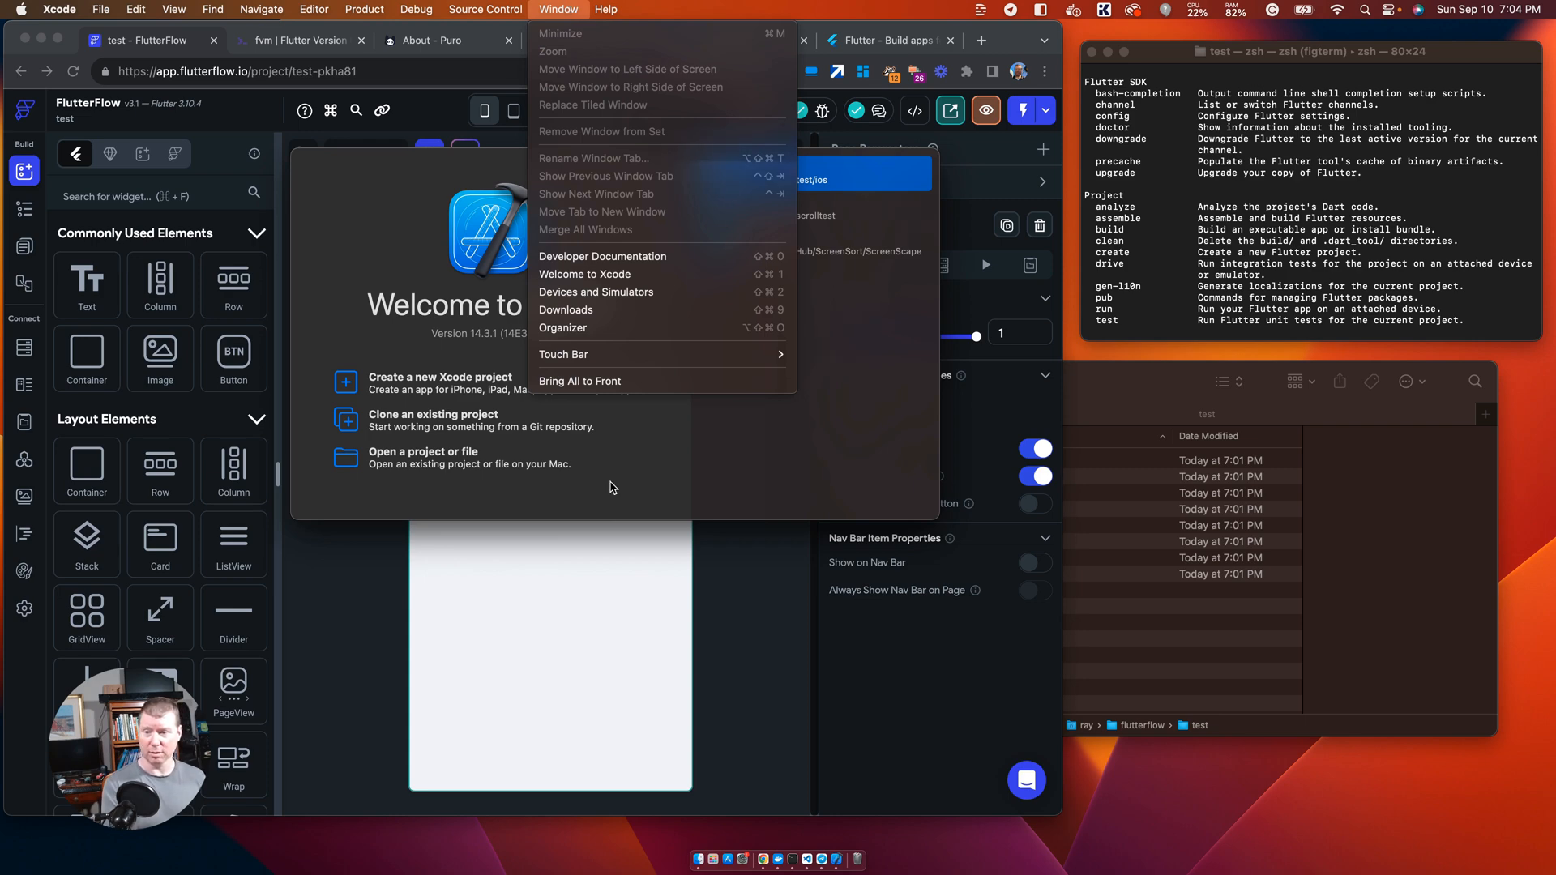
{"action": "left_click", "coordinate": [598, 328]}
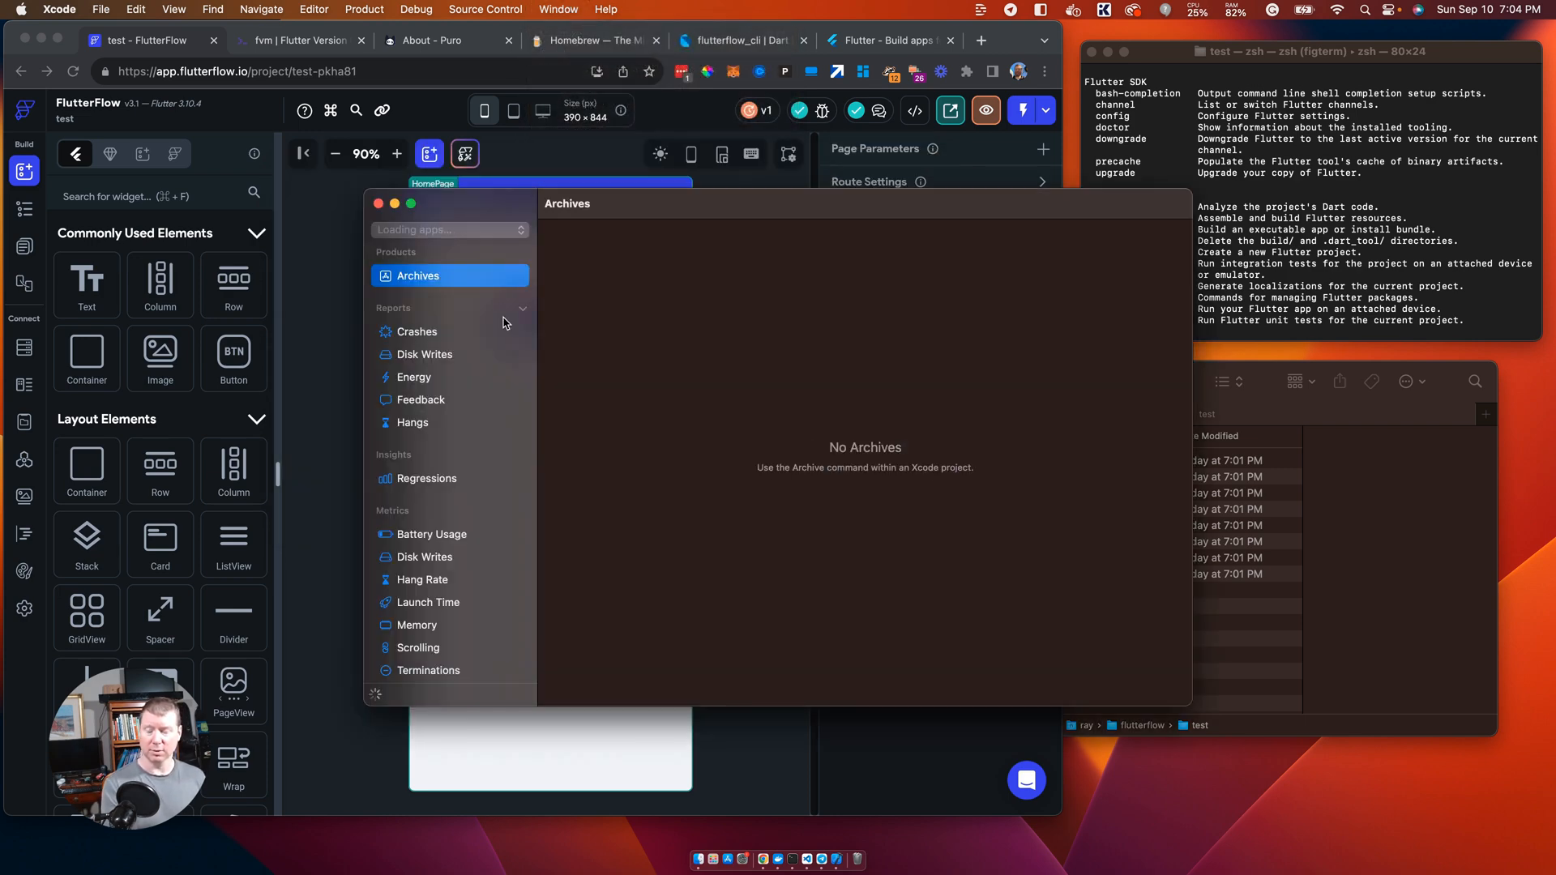
{"action": "left_click_drag", "start_coordinate": [667, 208], "coordinate": [450, 188]}
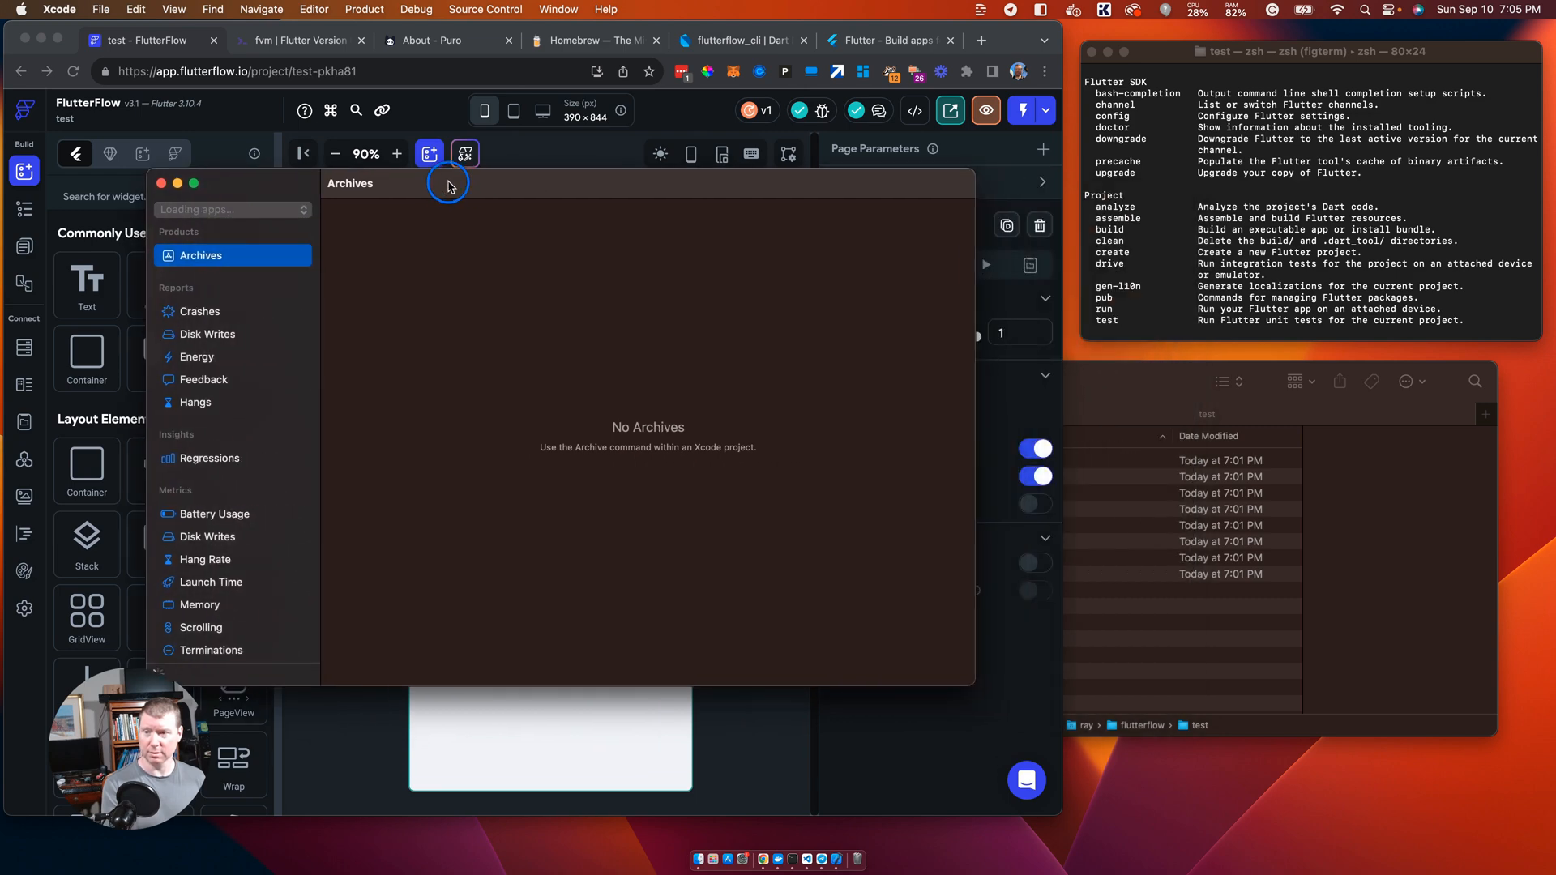
{"action": "left_click", "coordinate": [558, 9]}
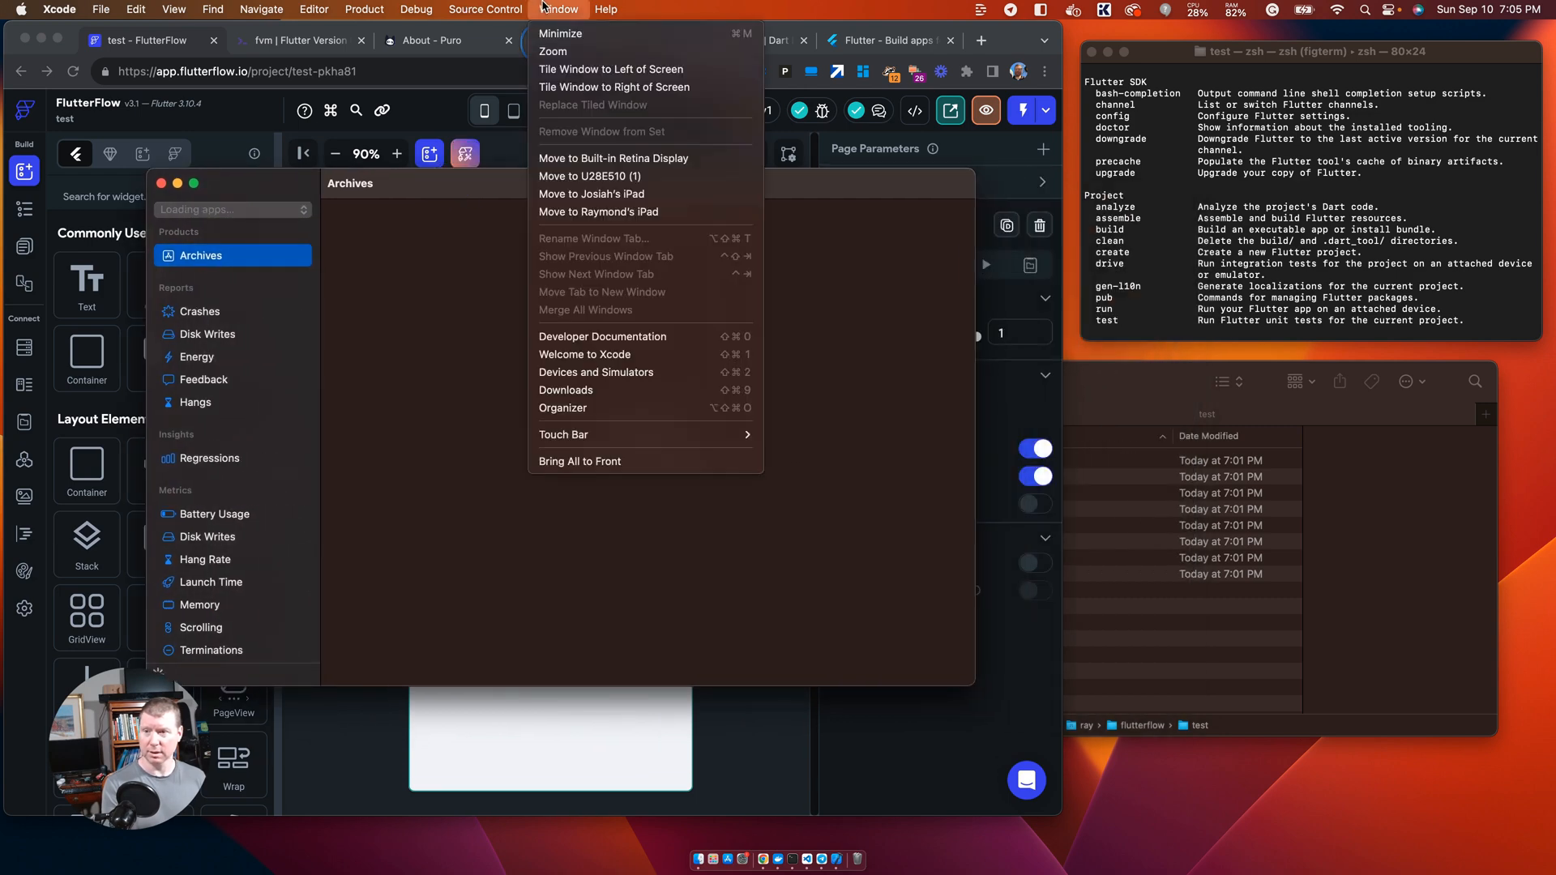
{"action": "left_click", "coordinate": [618, 376]}
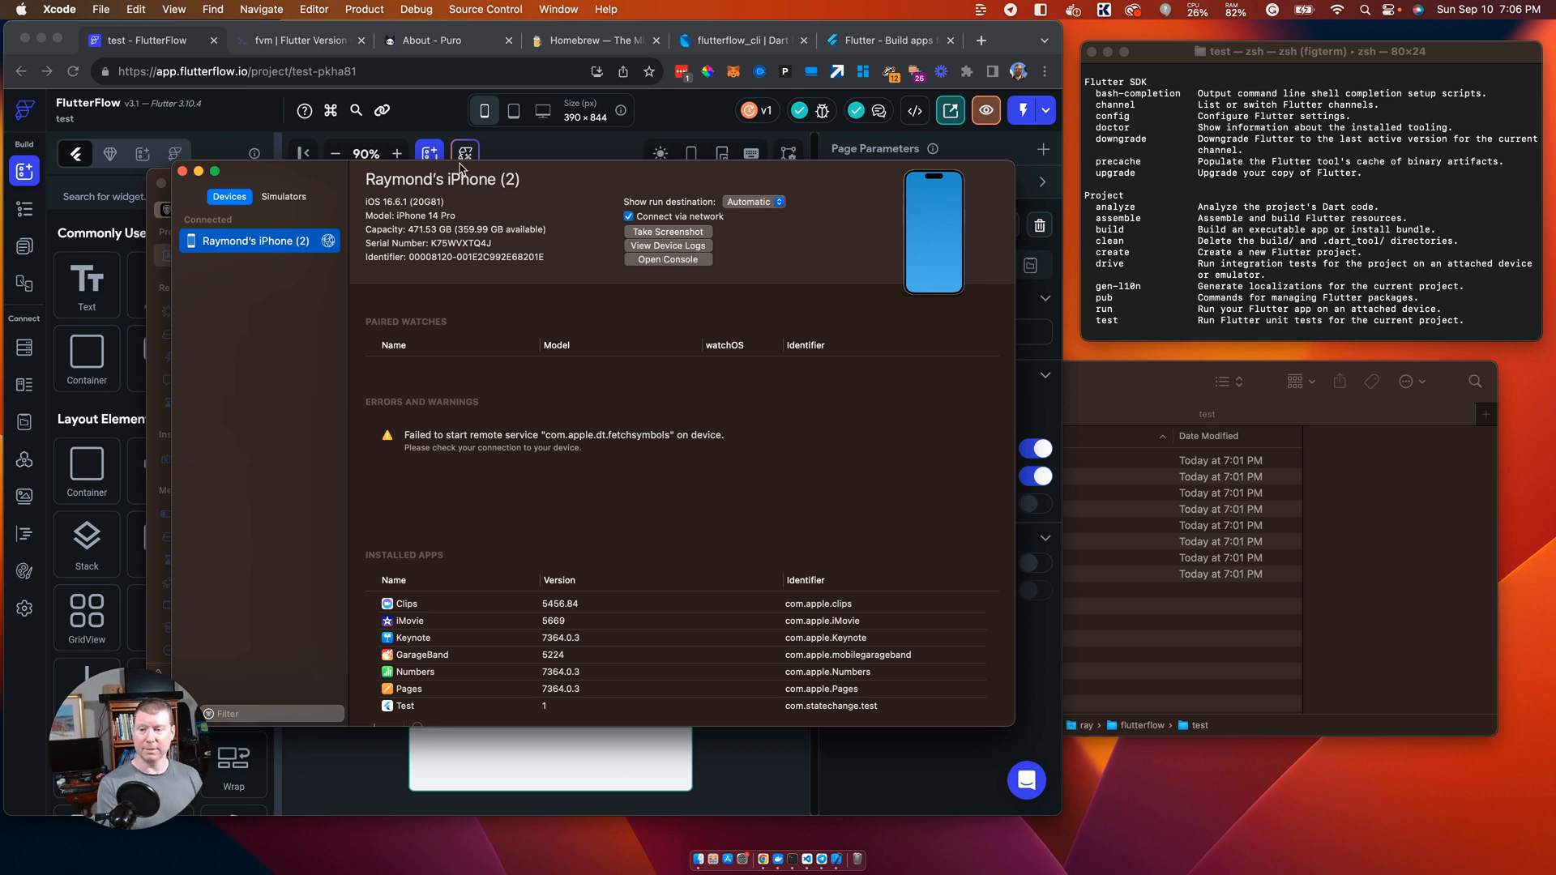
Step: Return to the terminal and fetch the test project's dependencies with flutter pub get
{"action": "left_click", "coordinate": [1162, 201]}
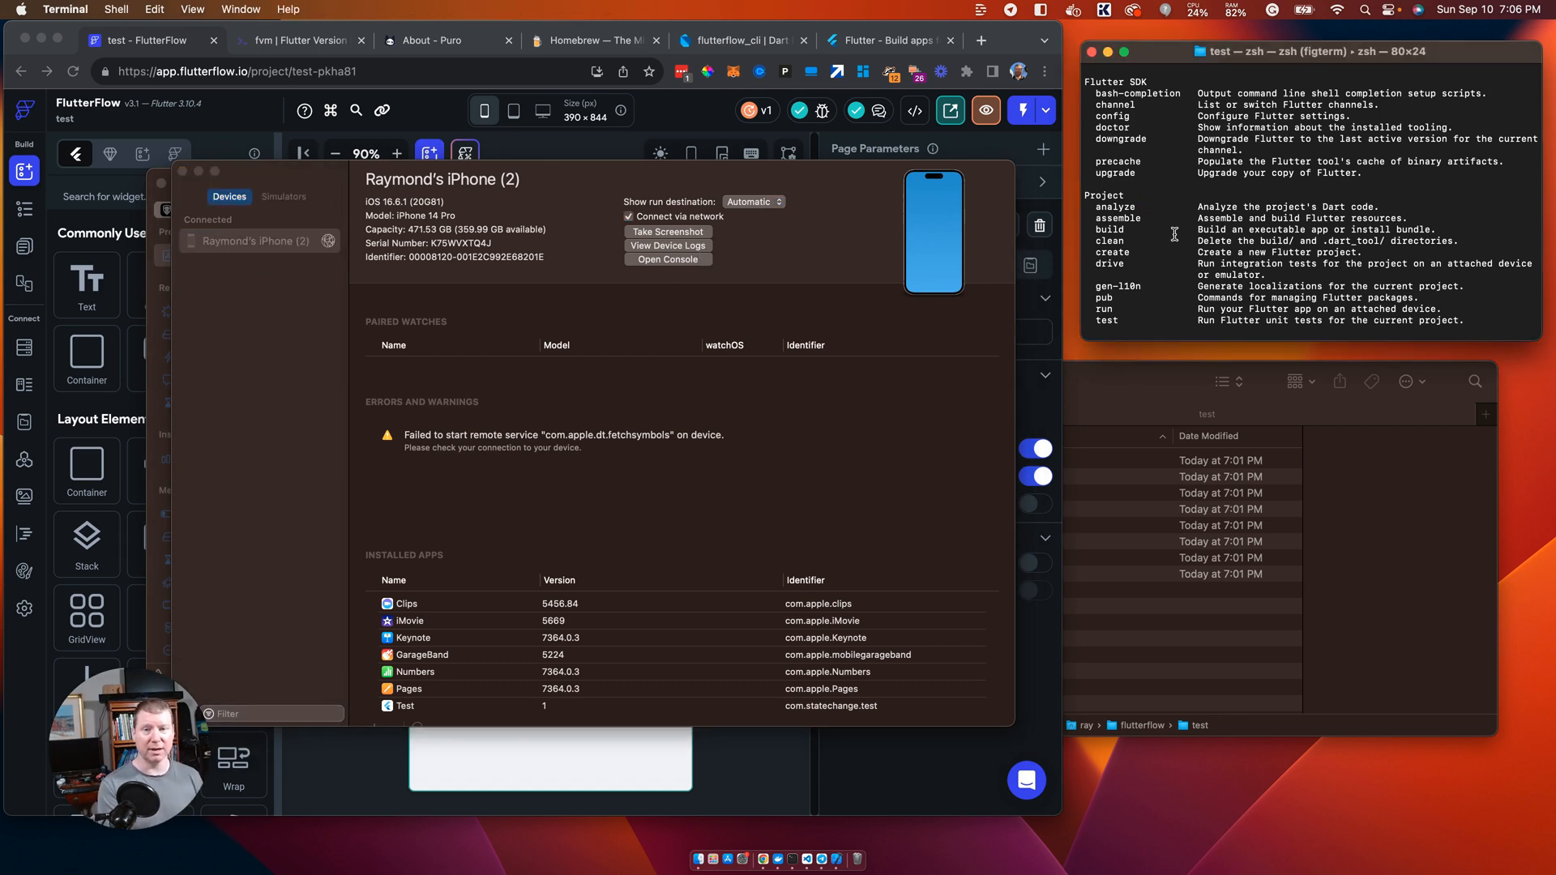
{"action": "scroll", "coordinate": [1170, 233], "scroll_direction": "up", "scroll_amount": 2}
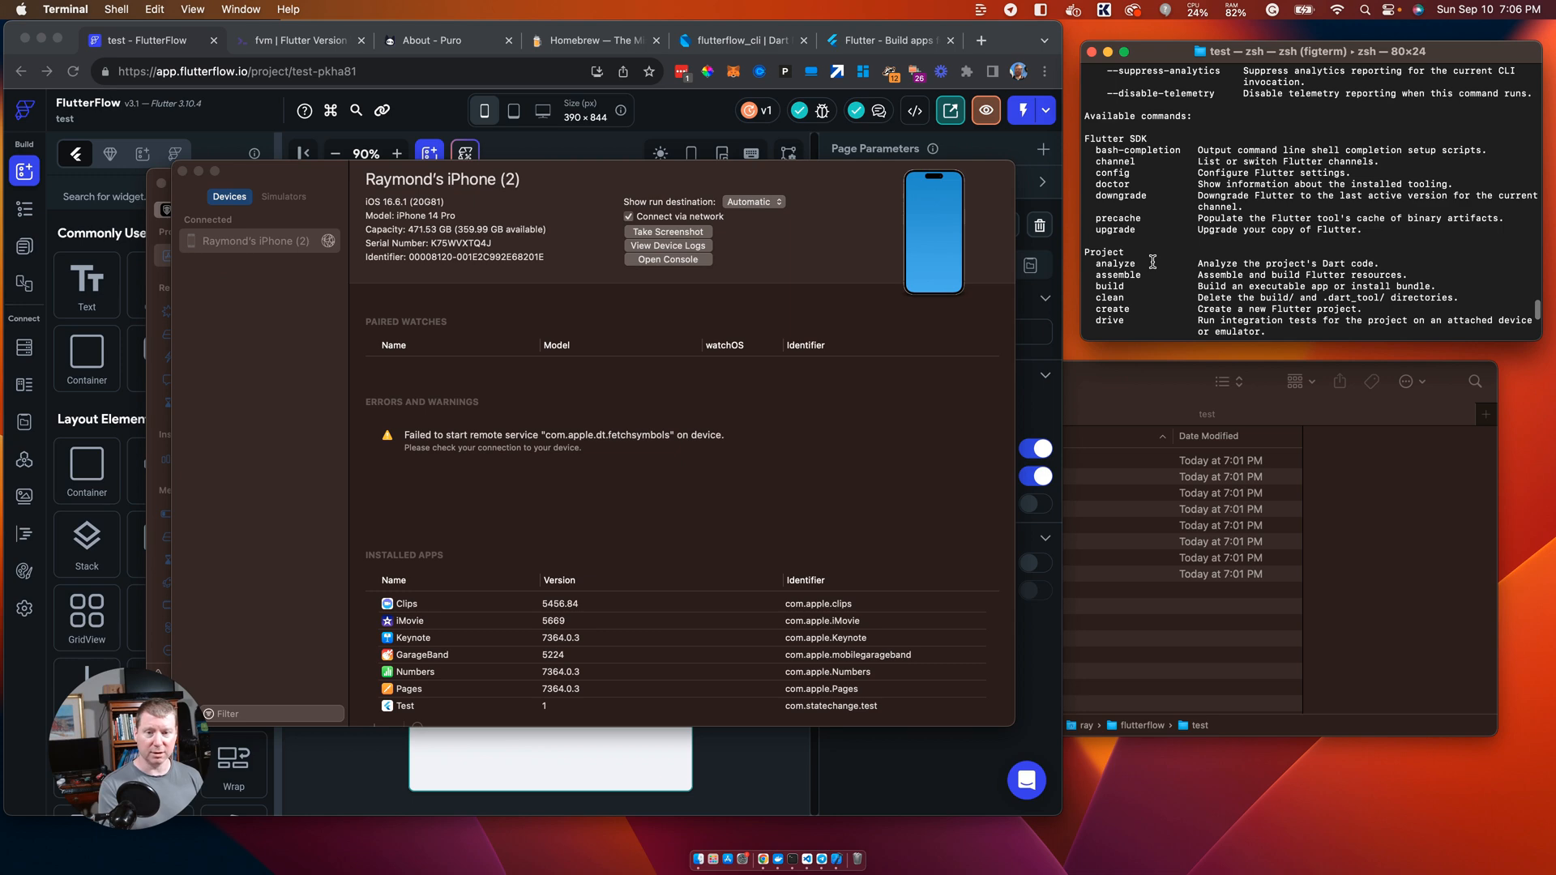
{"action": "scroll", "coordinate": [1153, 262], "scroll_direction": "up", "scroll_amount": 3}
{"action": "scroll", "coordinate": [1153, 262], "scroll_direction": "down", "scroll_amount": 10}
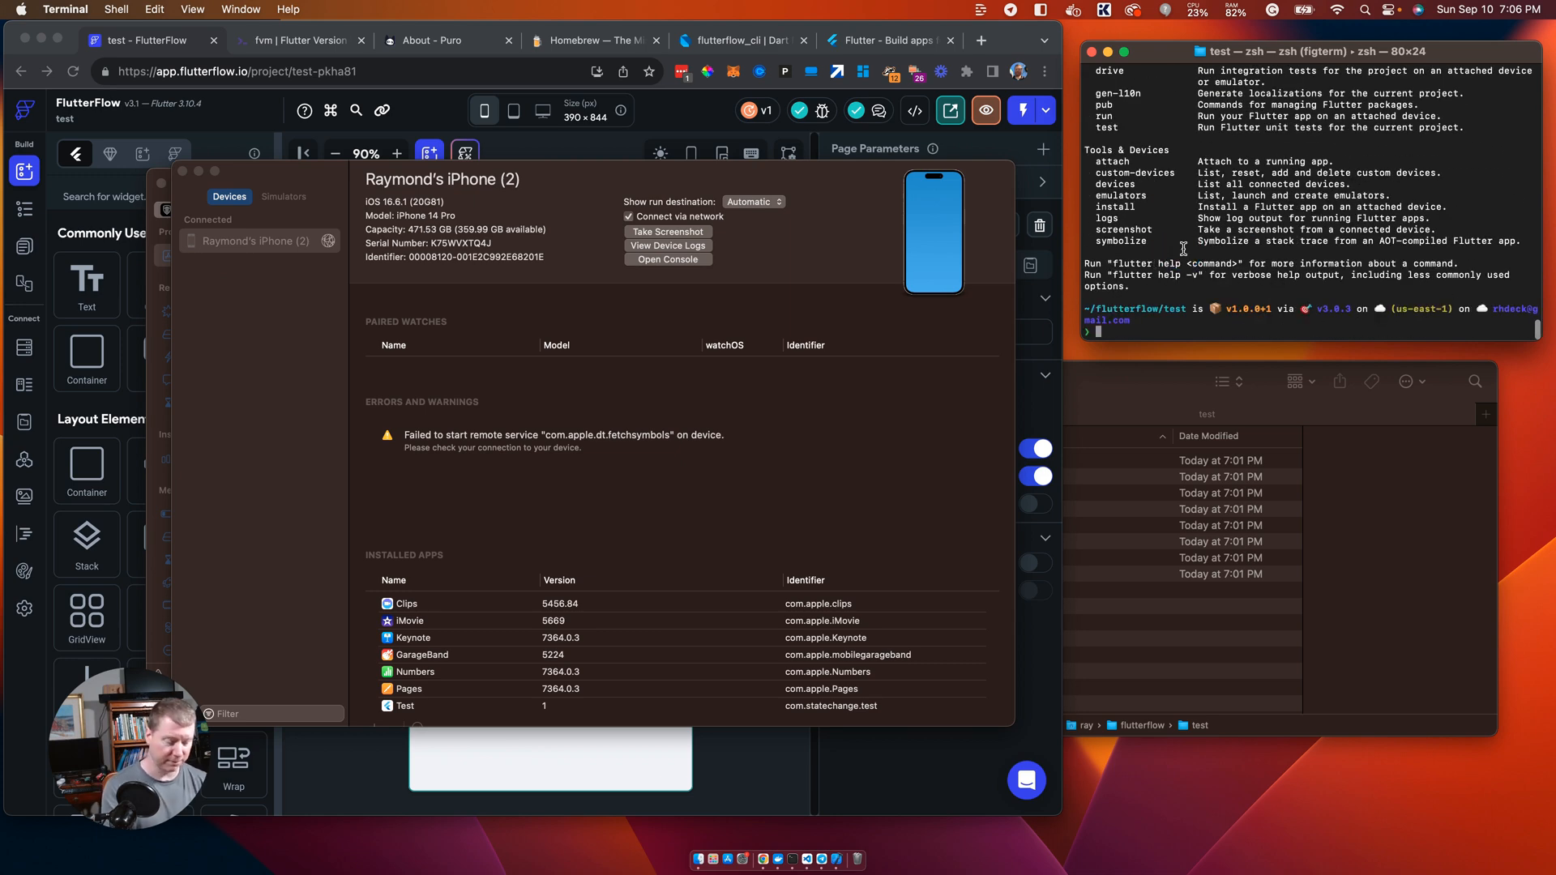
{"action": "type", "text": "flutter pub "}
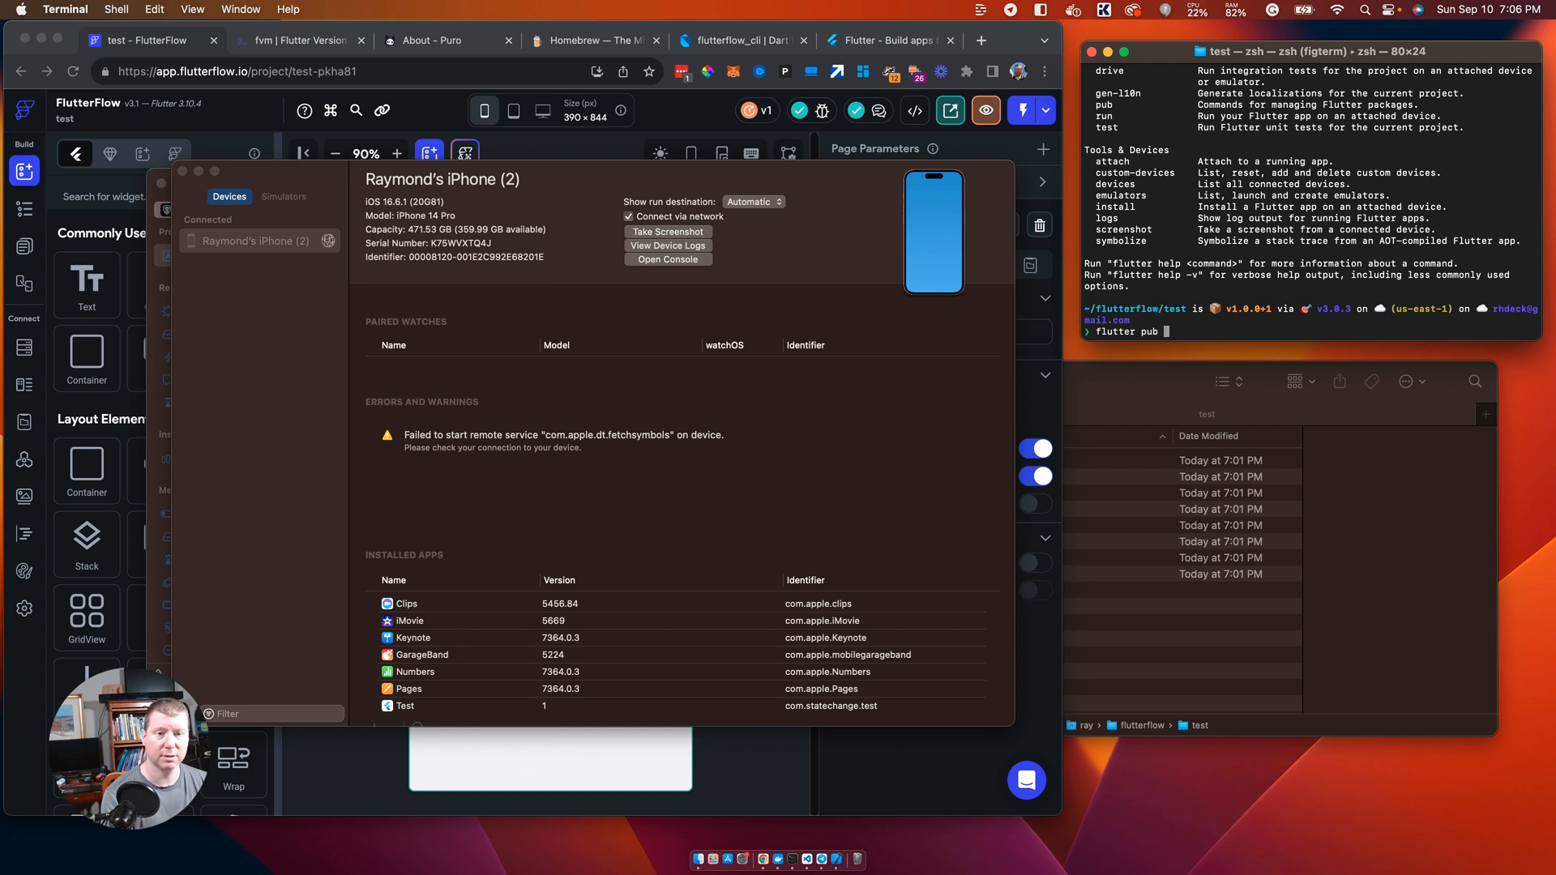
{"action": "type", "text": "get"}
{"action": "key", "text": "Return"}
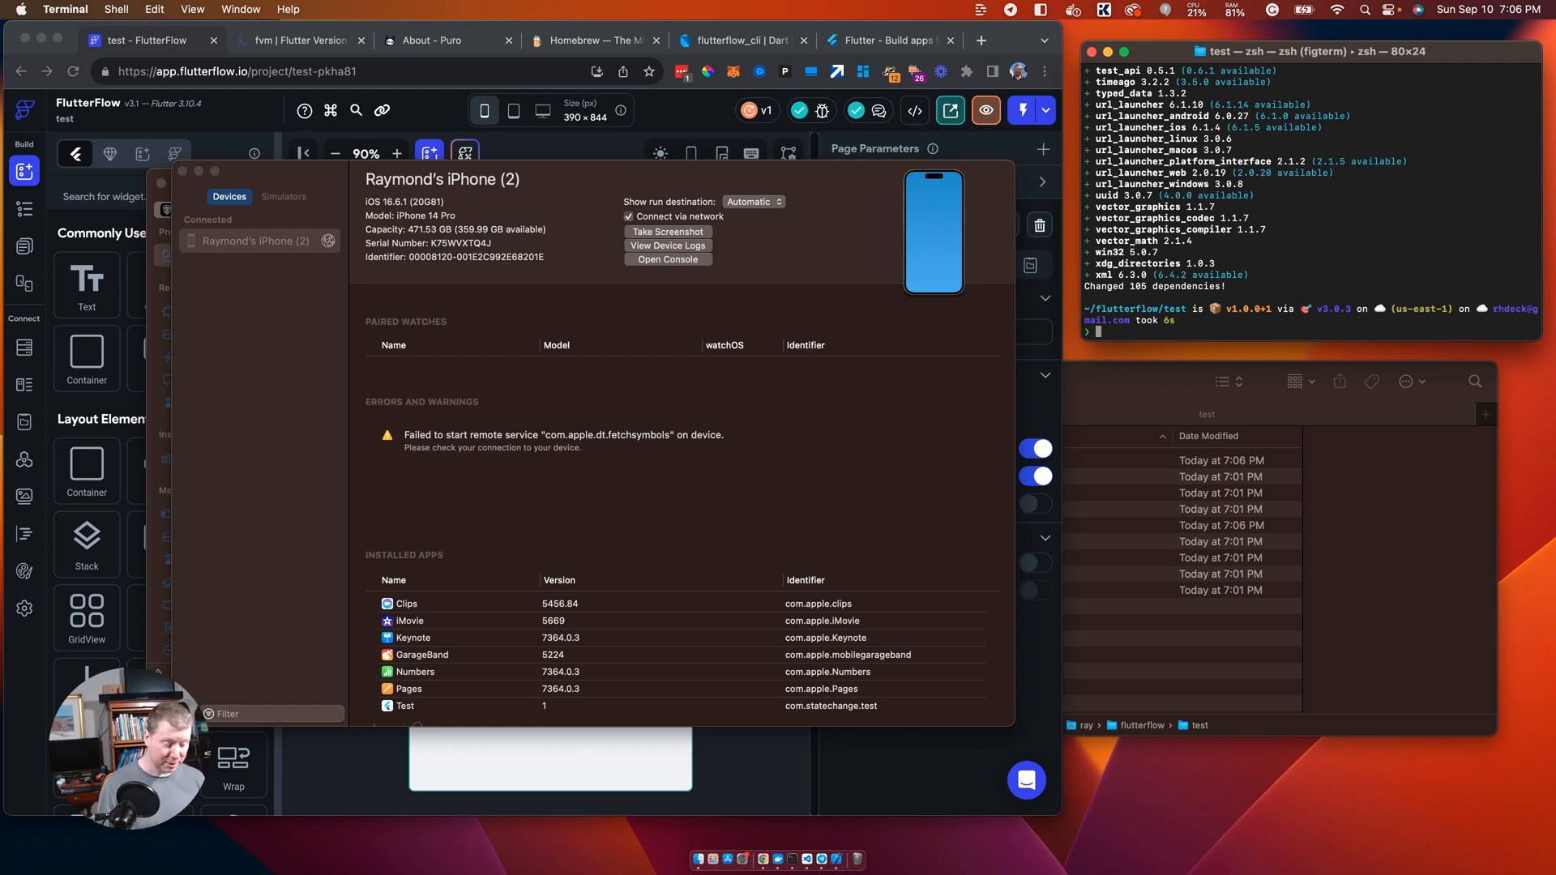
Step: Display the Flutter command help again to find the command that lists connected devices
{"action": "type", "text": "flutter"}
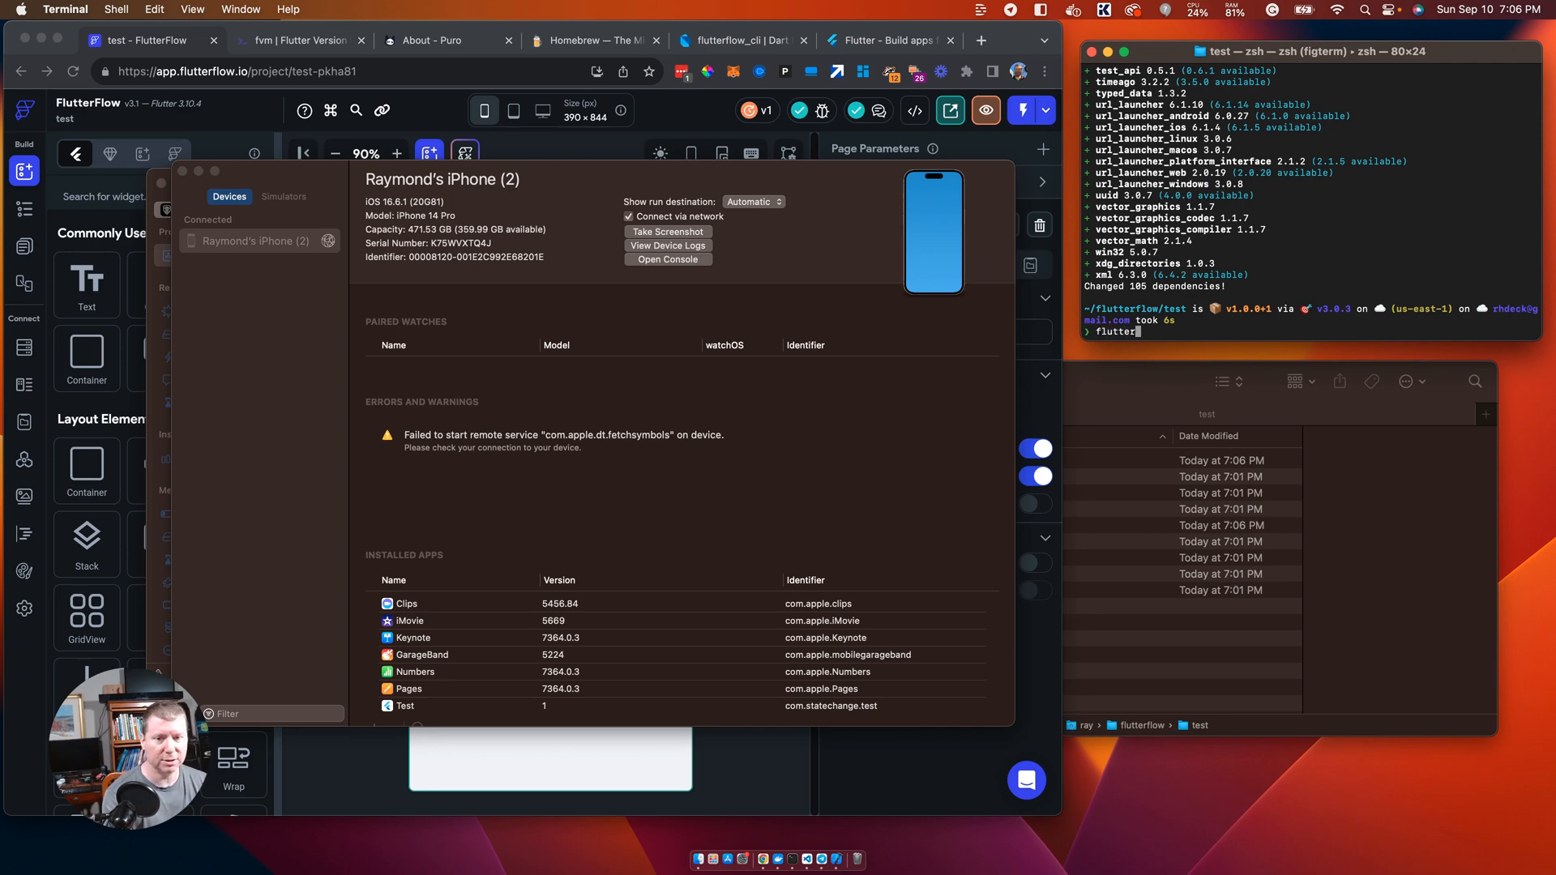
{"action": "type", "text": " --he.p"}
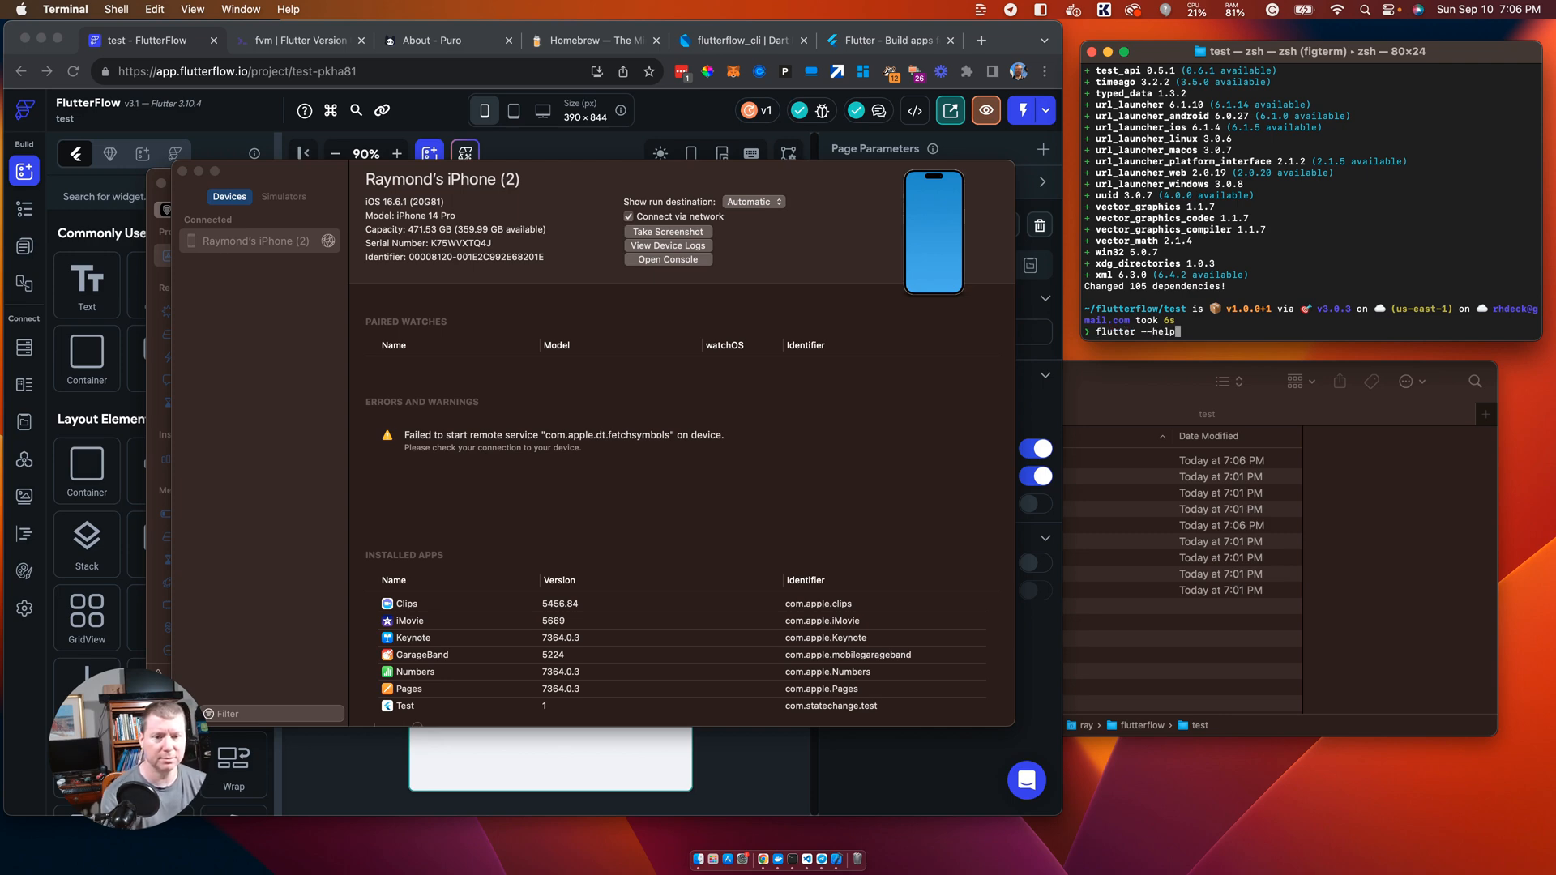
{"action": "key", "text": "Return"}
Step: List the connected devices with flutter devices and highlight the macOS and Chrome entries
{"action": "type", "text": "flut"}
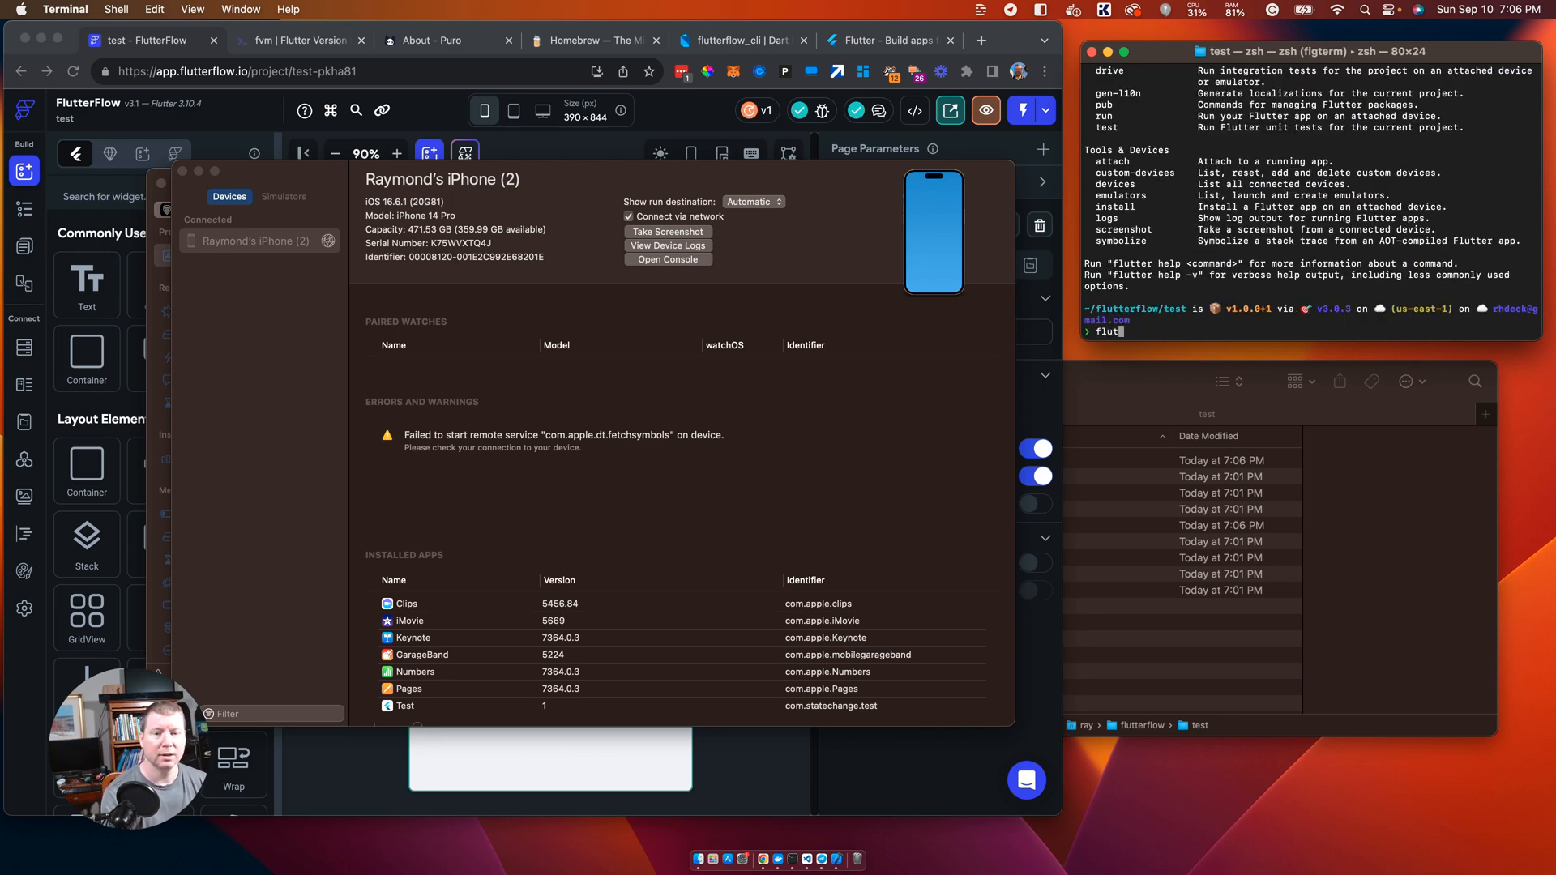
{"action": "type", "text": "ter devices"}
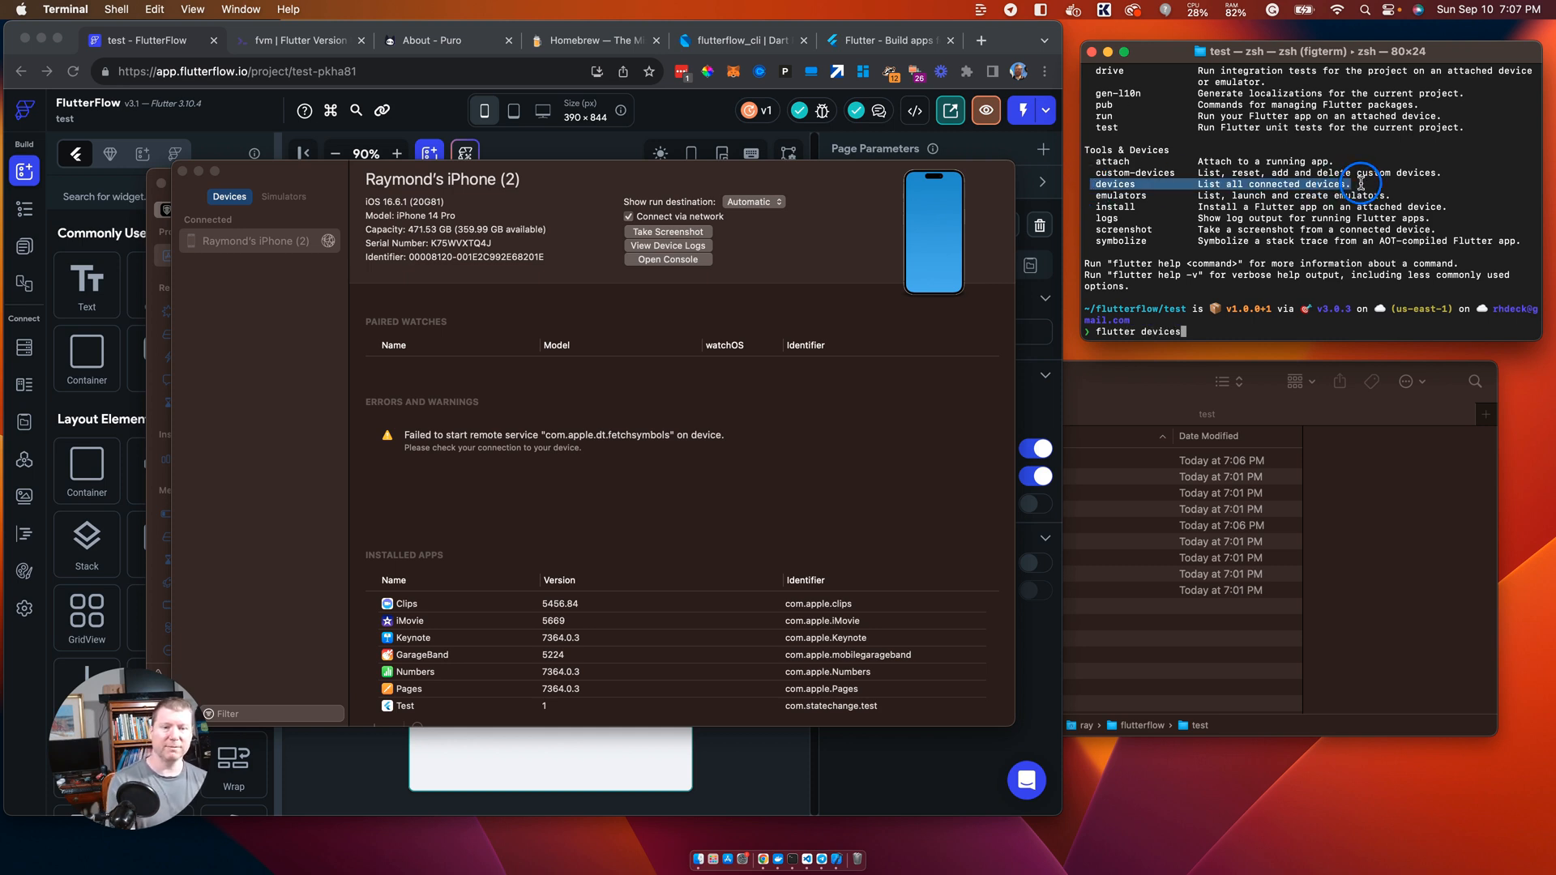
{"action": "key", "text": "Return"}
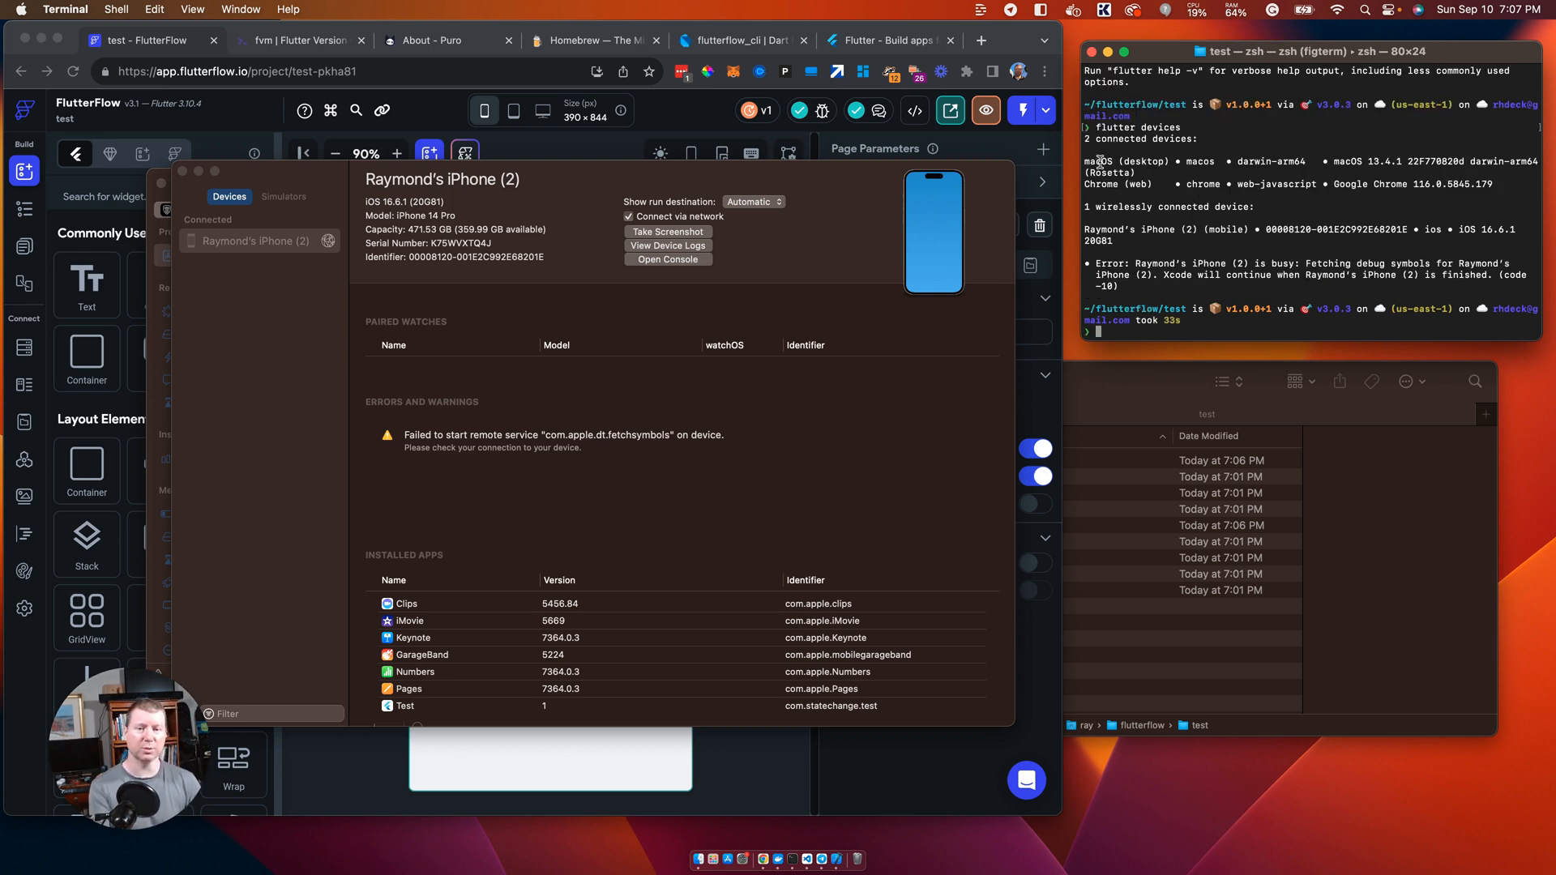
{"action": "left_click_drag", "start_coordinate": [1085, 161], "coordinate": [1221, 163]}
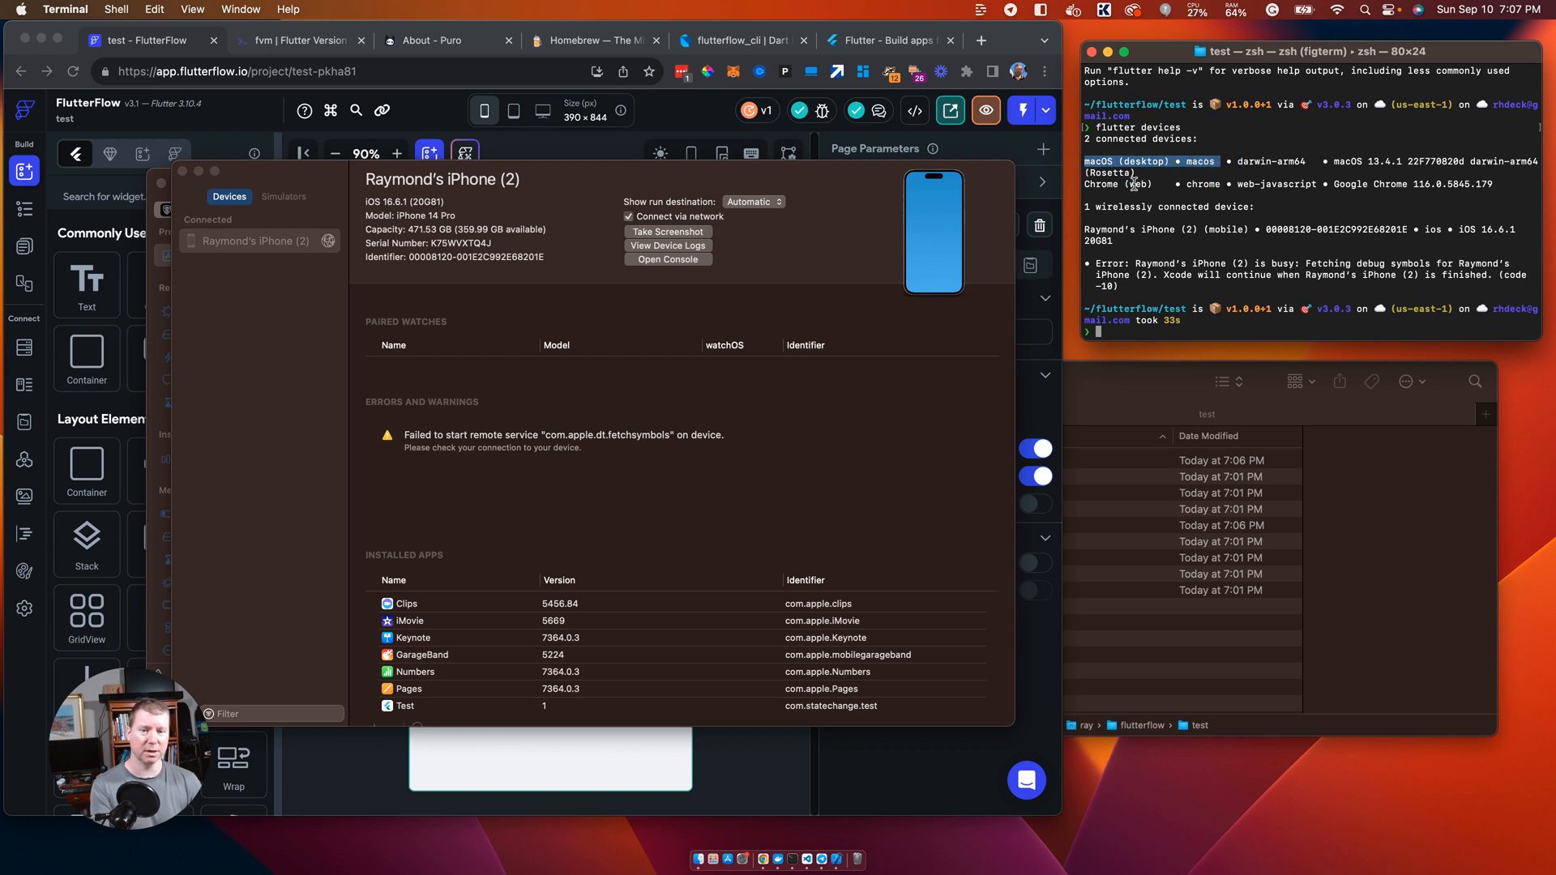
{"action": "left_click_drag", "start_coordinate": [1085, 184], "coordinate": [1157, 184]}
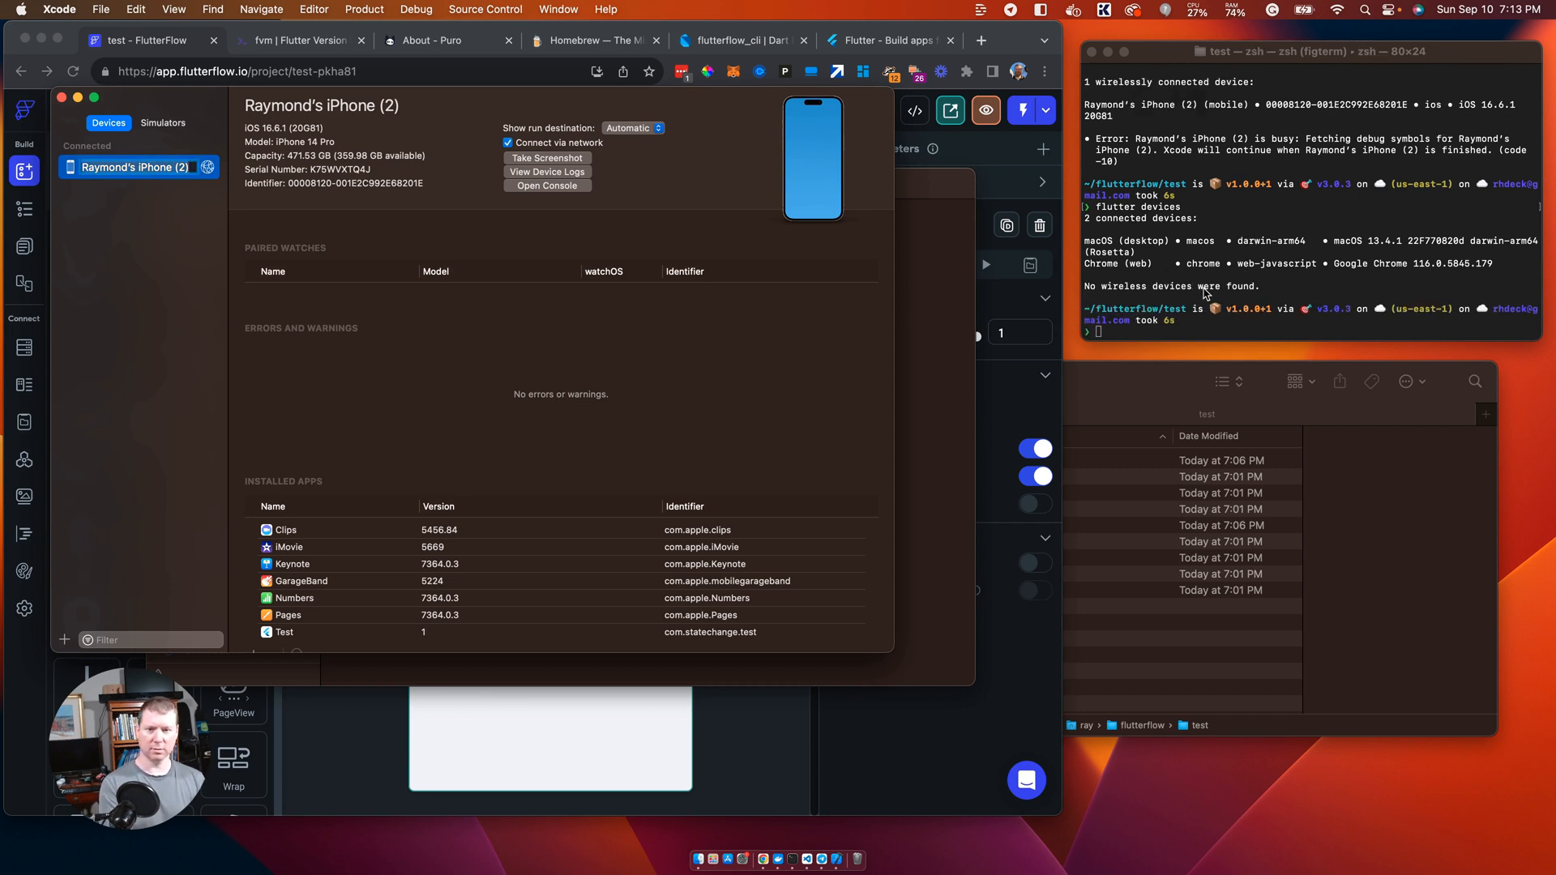
Step: Rerun flutter devices in the terminal to check again for the wirelessly connected iPhone
{"action": "left_click", "coordinate": [1232, 303]}
{"action": "key", "text": "Up"}
{"action": "key", "text": "Return"}
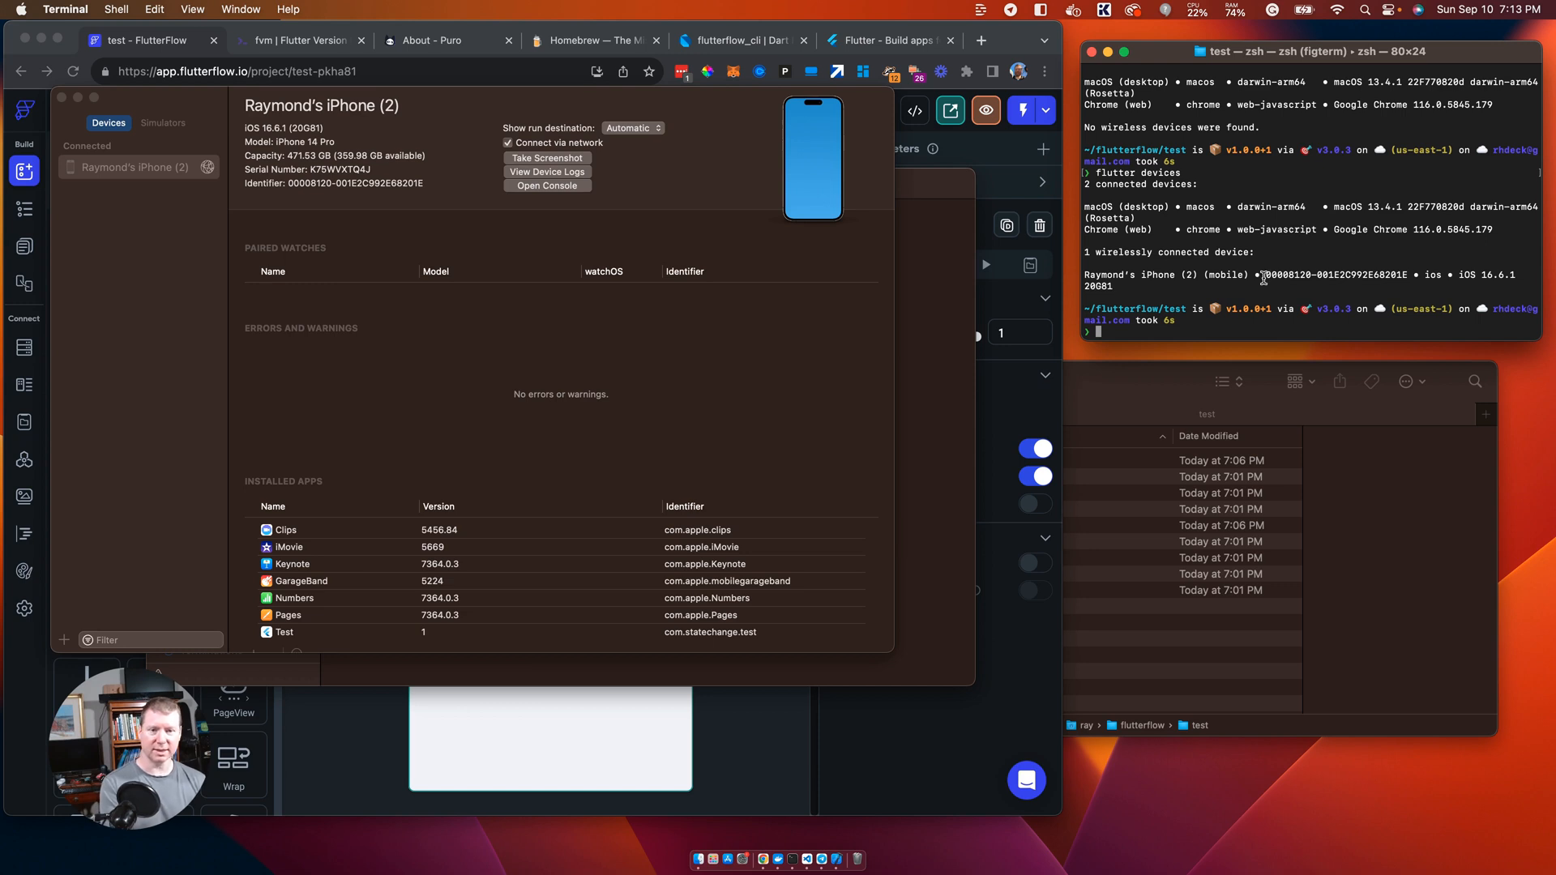
Step: Try to run the test project on the iPhone with flutter run -d and the quoted device name copied from the device list
{"action": "type", "text": "flut"}
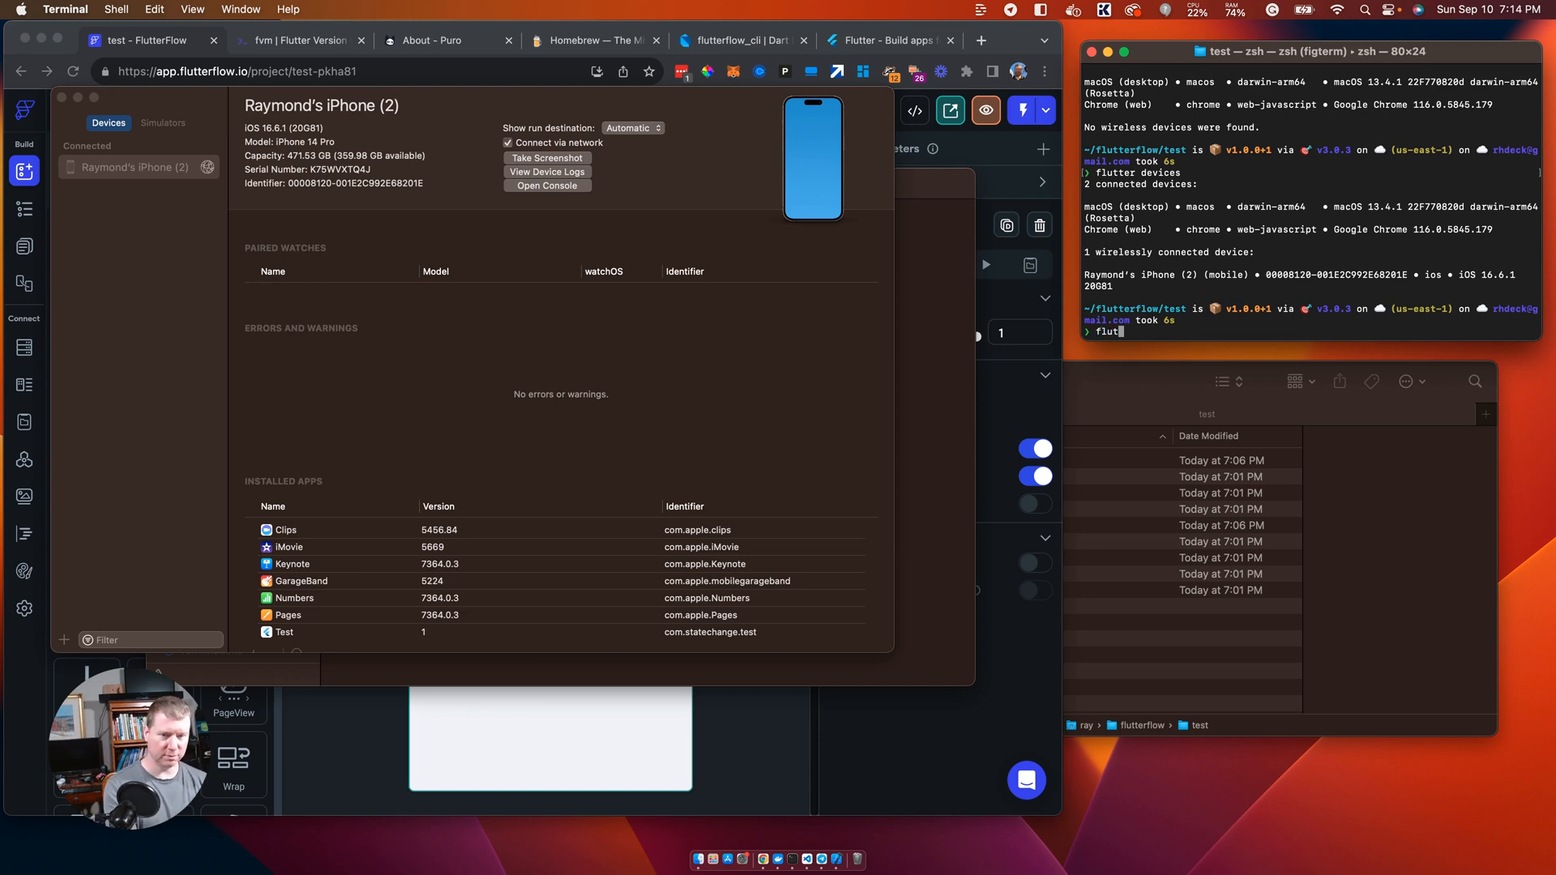
{"action": "type", "text": "ter run "}
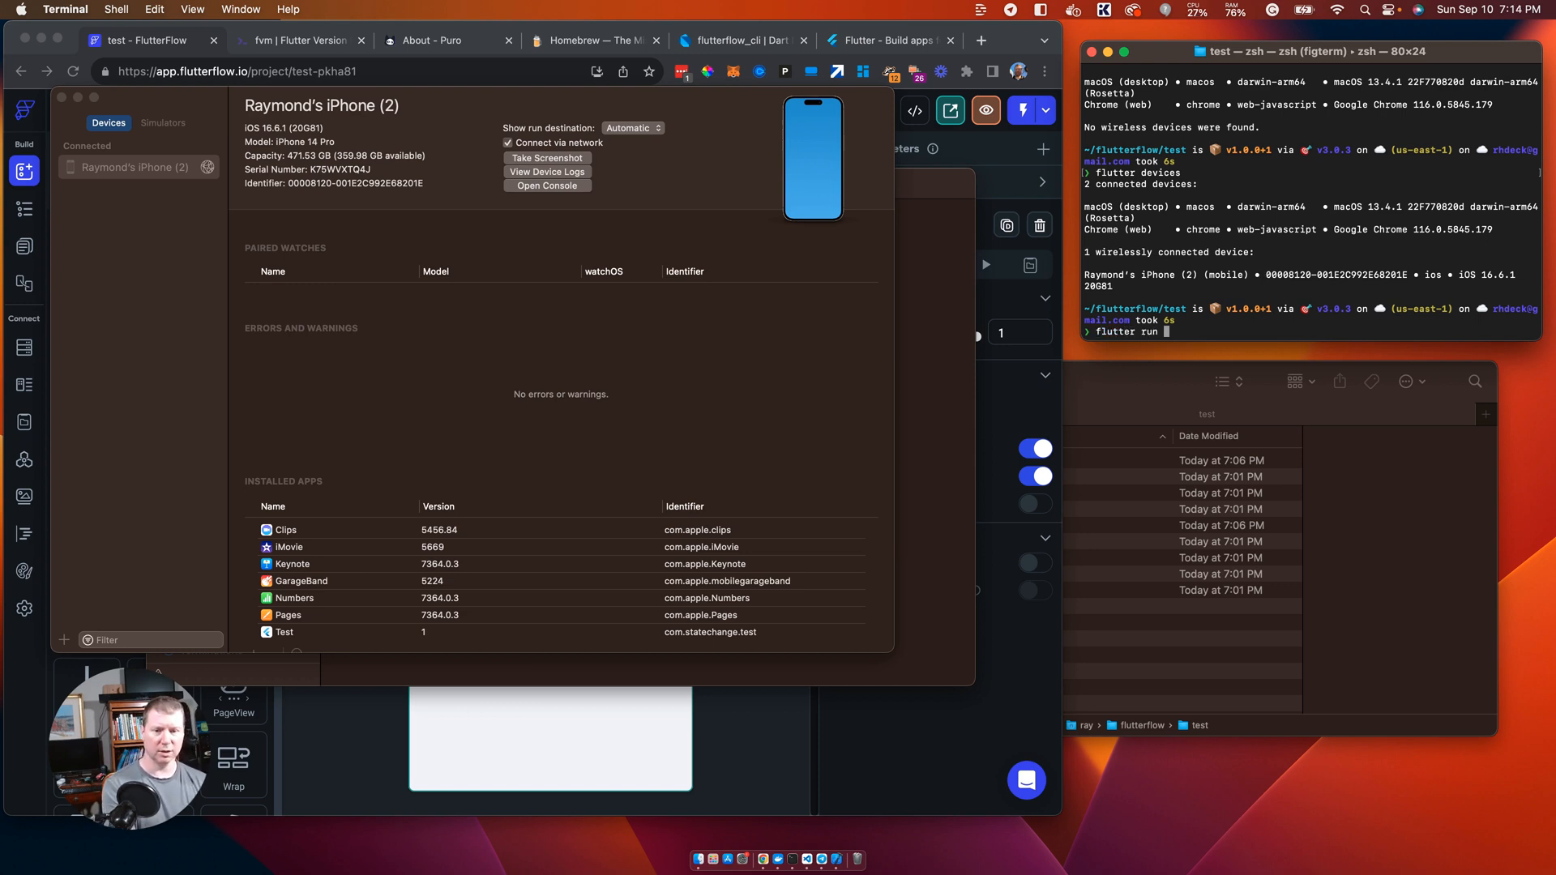
{"action": "type", "text": "-d "}
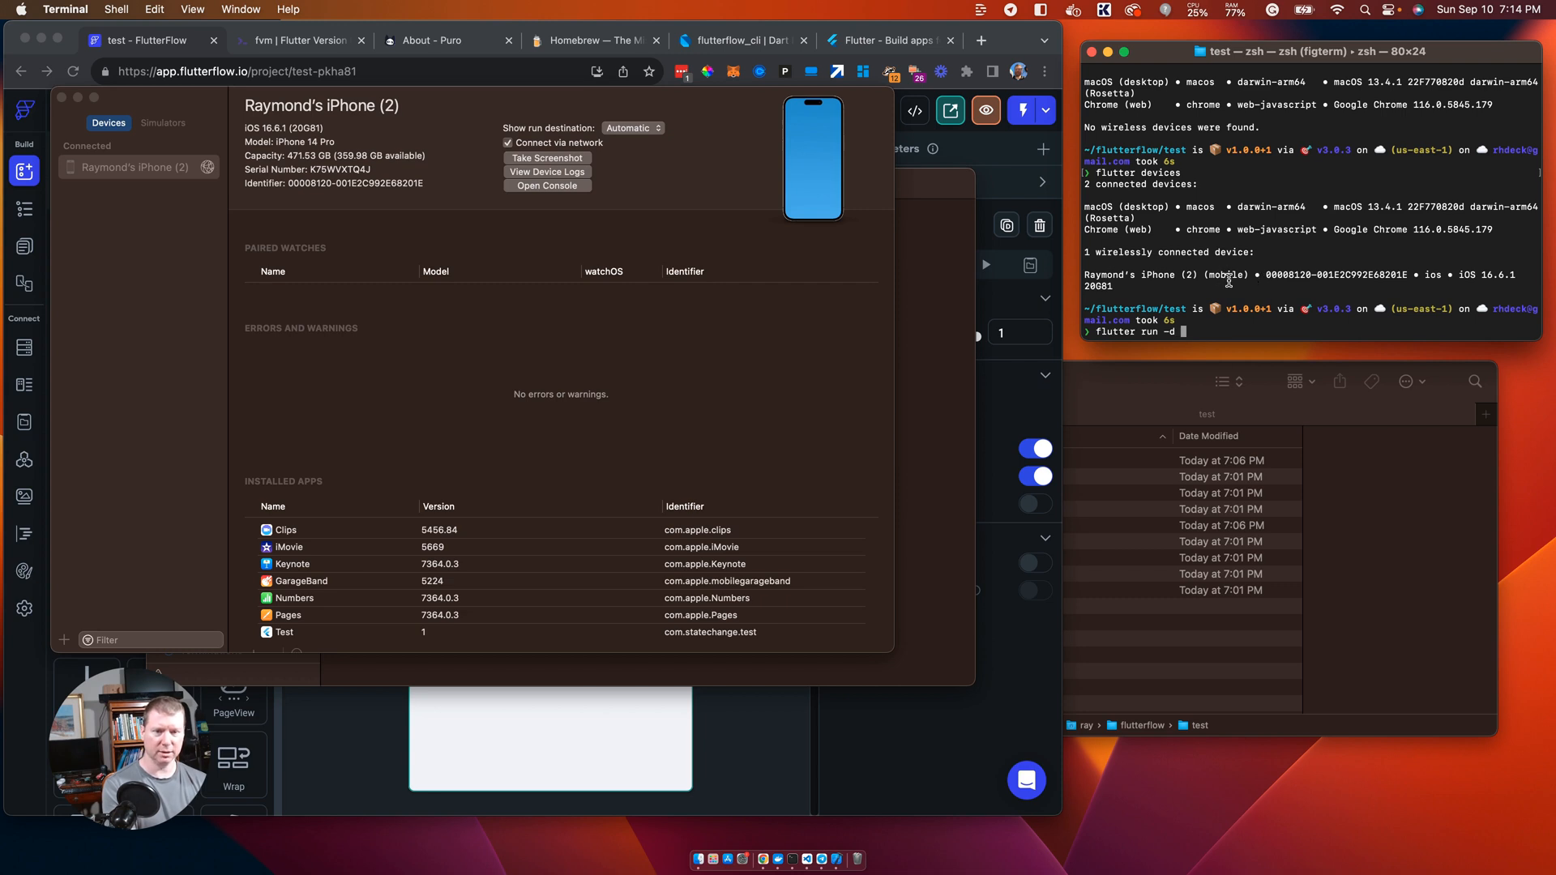
{"action": "type", "text": "\""}
{"action": "left_click_drag", "start_coordinate": [1084, 276], "coordinate": [1248, 273]}
{"action": "key", "text": "super+c"}
{"action": "key", "text": "super+v"}
{"action": "type", "text": "\""}
{"action": "key", "text": "Return"}
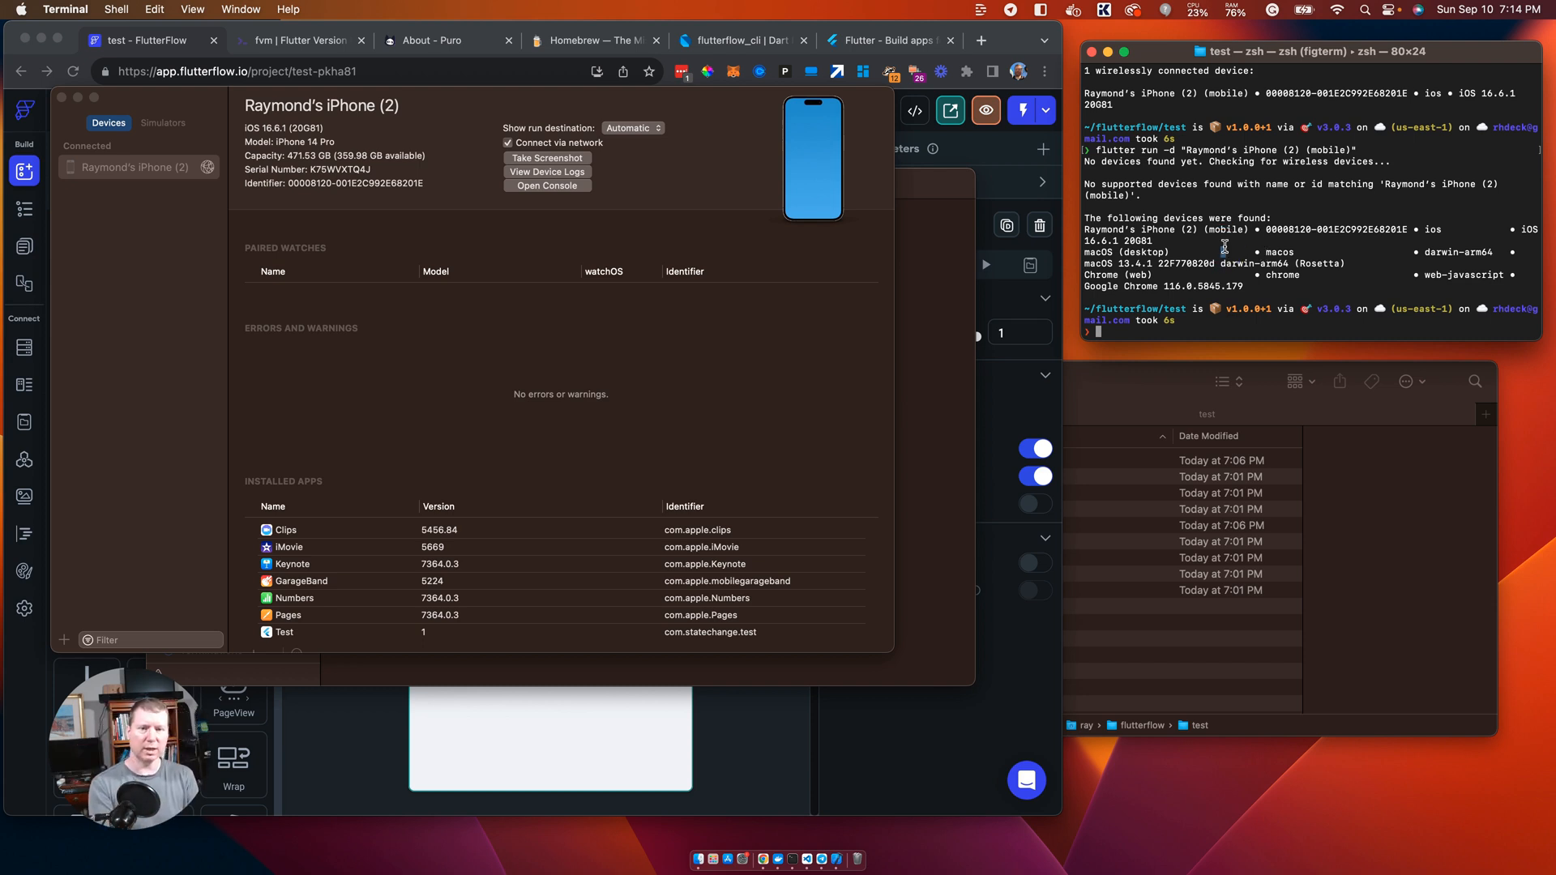
Step: List the connected devices again with flutter devices
{"action": "key", "text": "Up"}
{"action": "key", "text": "Up"}
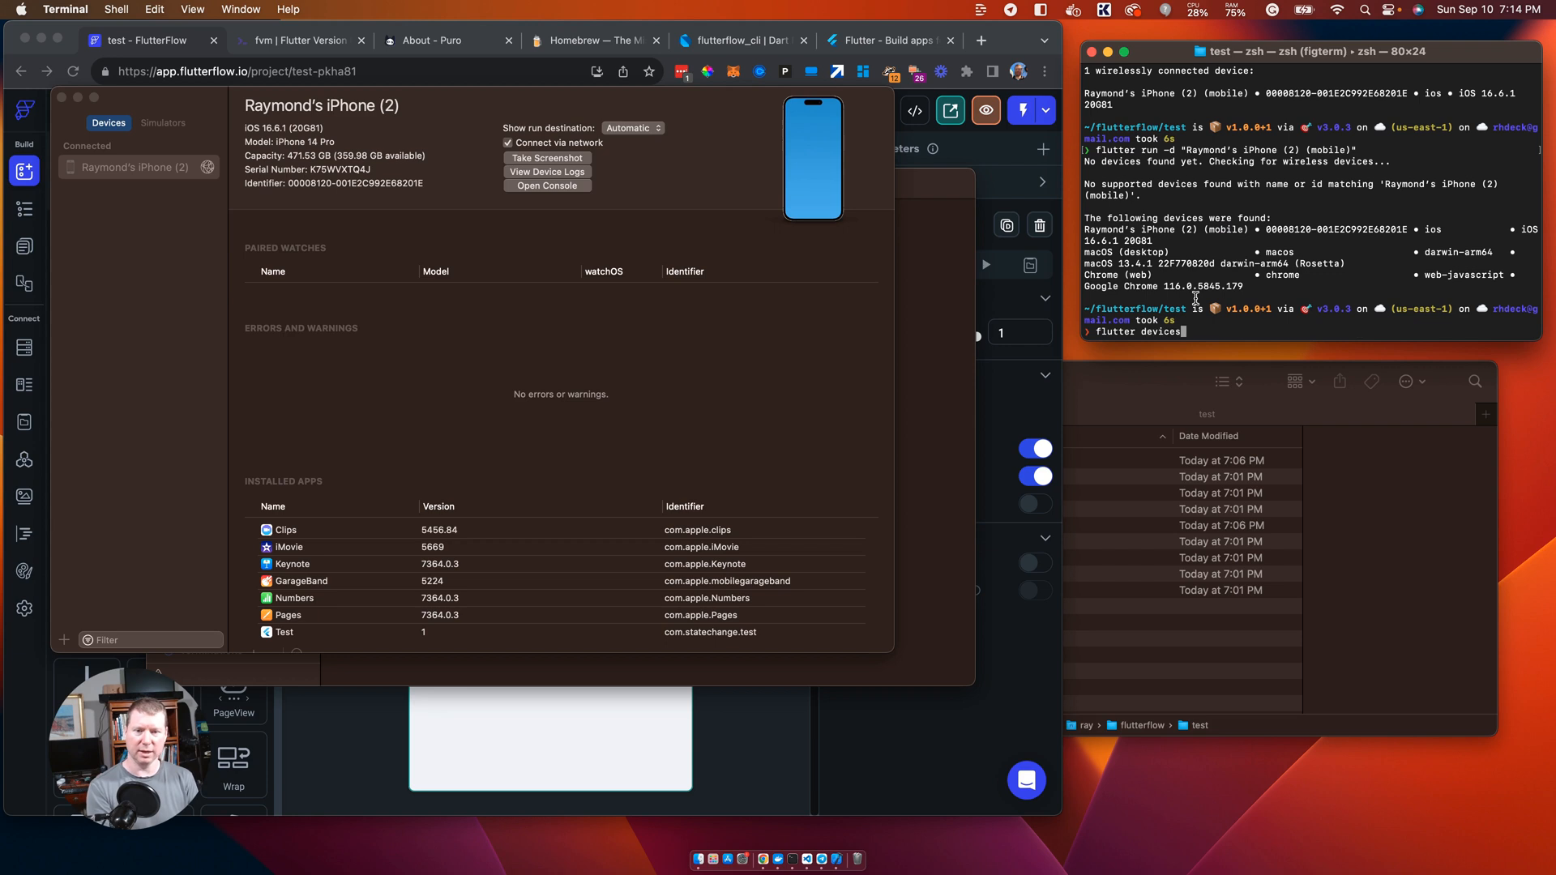
{"action": "key", "text": "Return"}
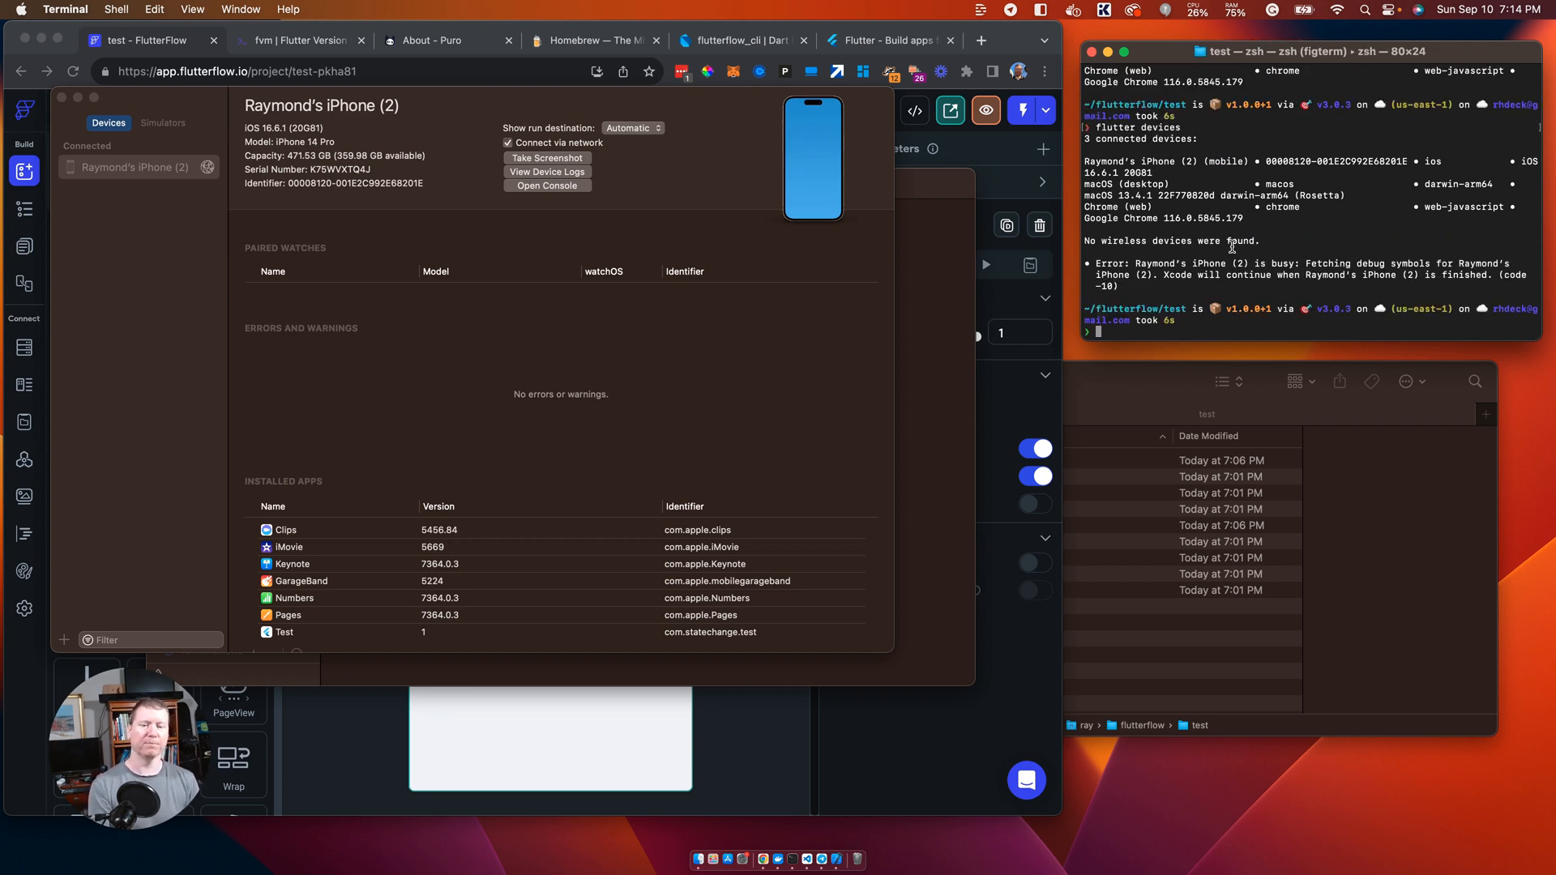
Step: Retry the same flutter run -d command with the iPhone's device name
{"action": "key", "text": "Up"}
{"action": "key", "text": "Up"}
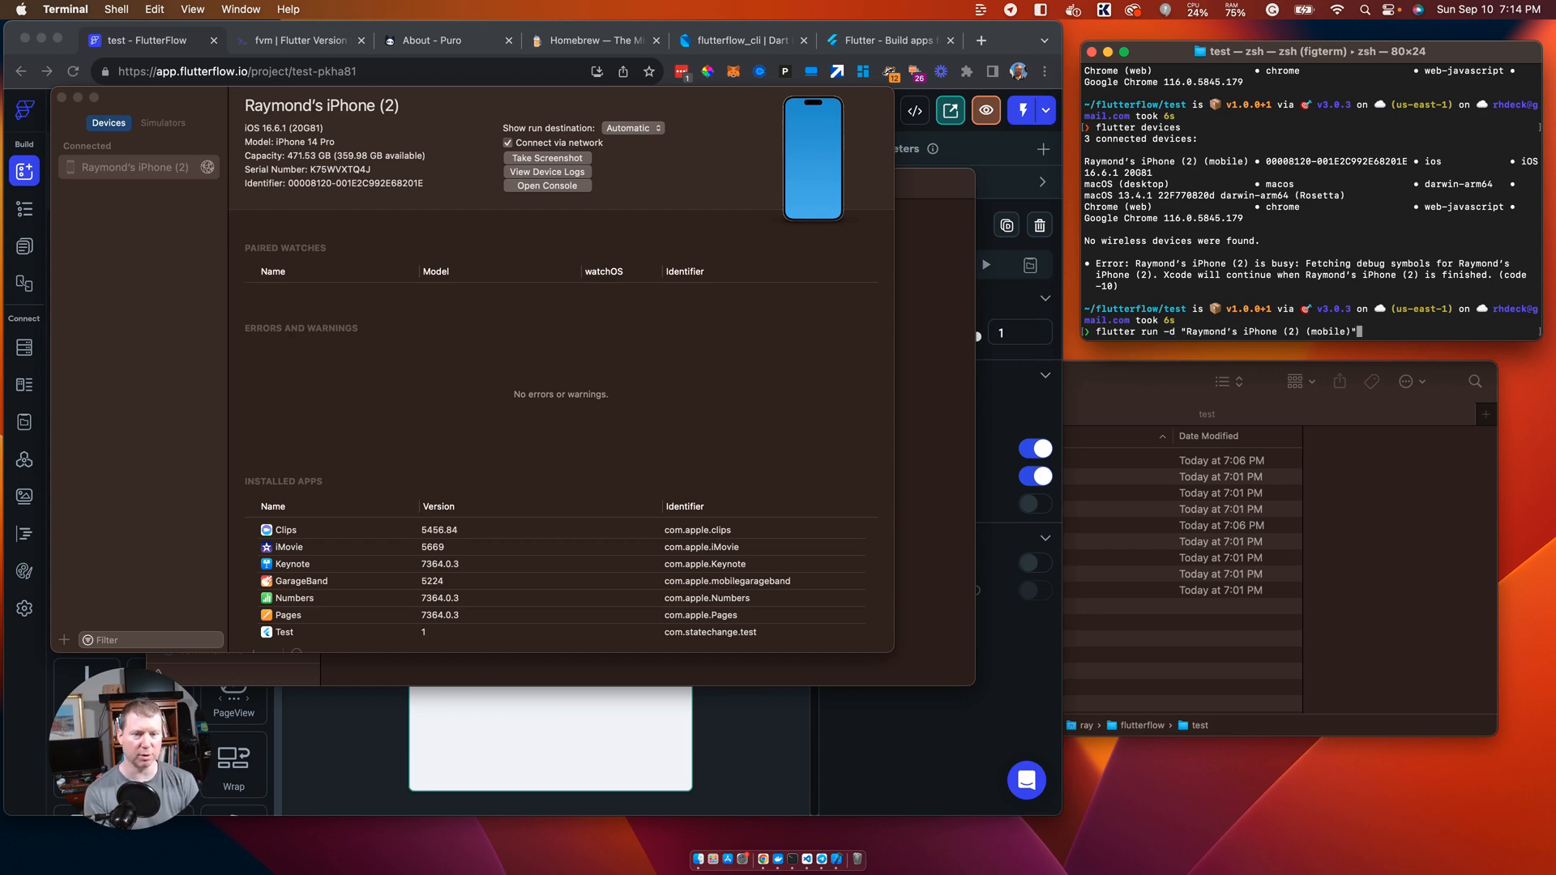
{"action": "key", "text": "Return"}
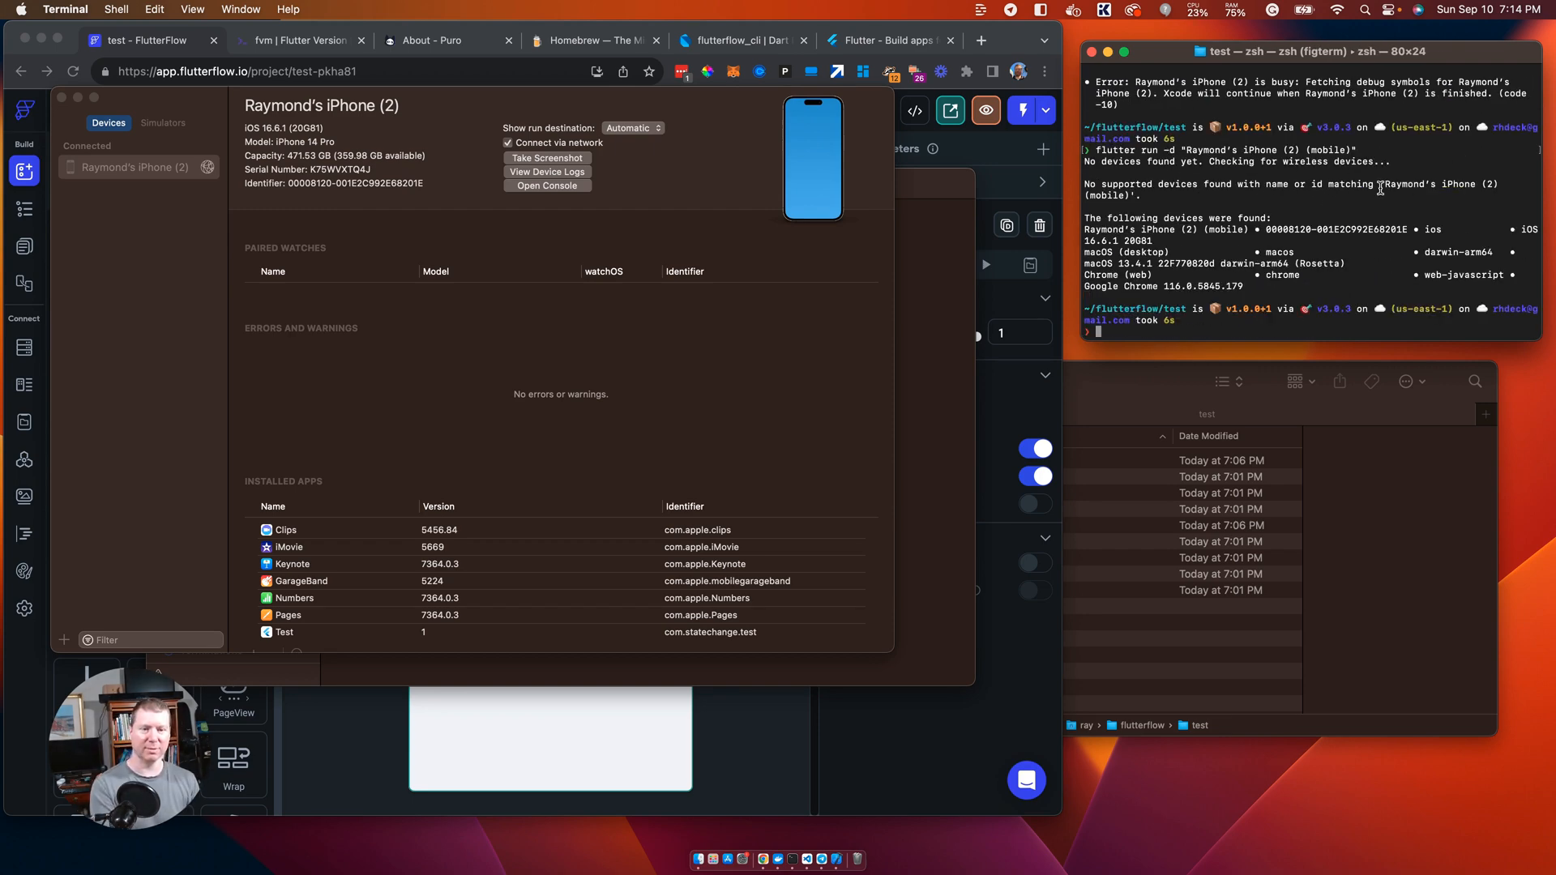
Step: Replace the device name in the flutter run -d command with the iPhone's device identifier copied from the device list and run it
{"action": "key", "text": "Up"}
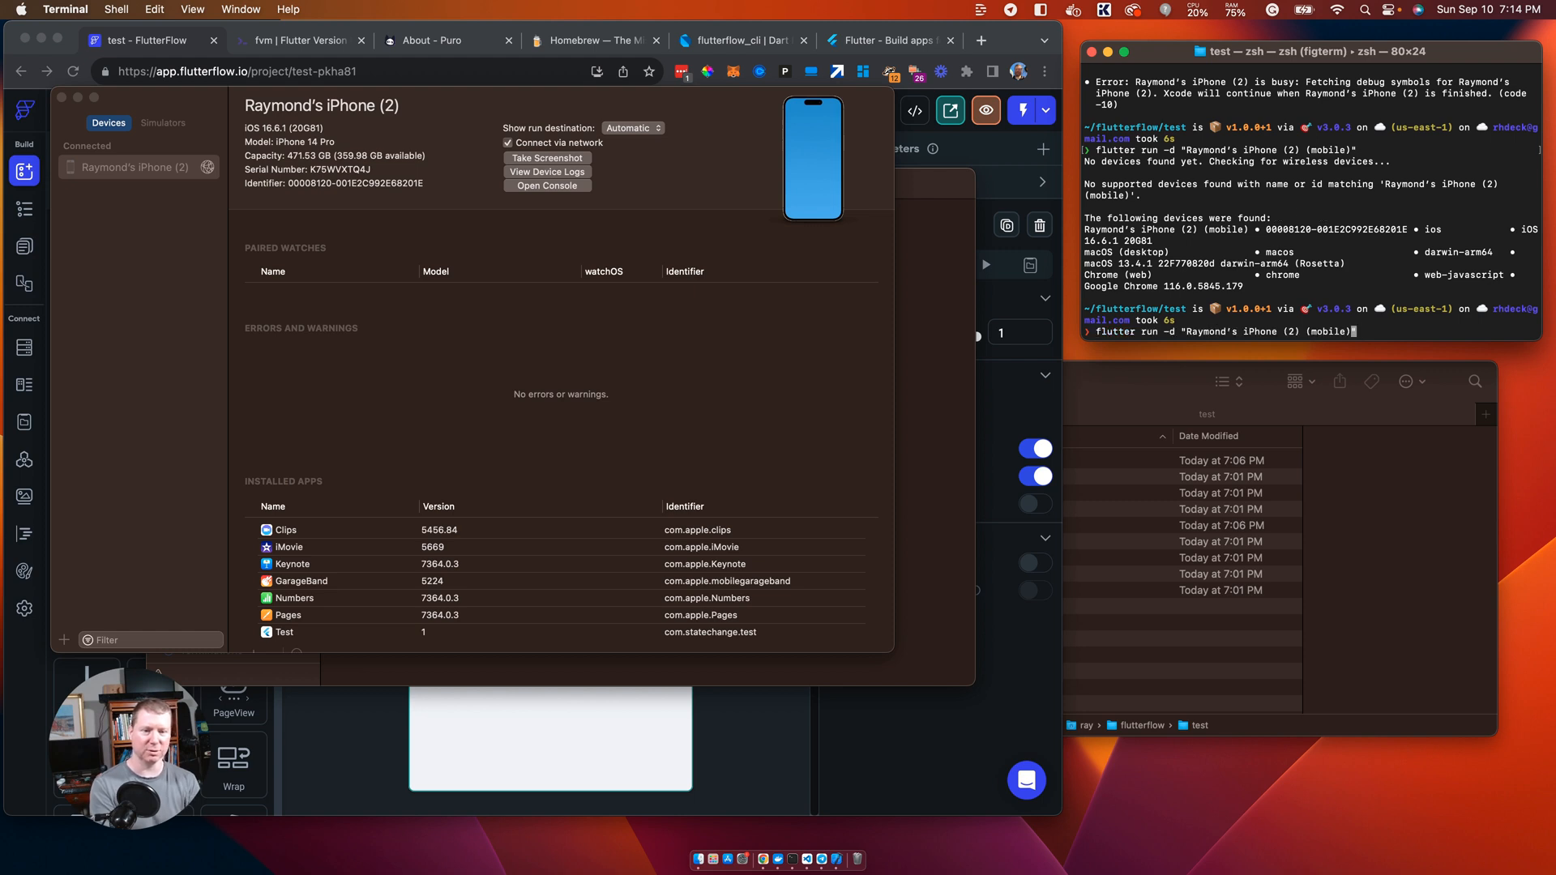
{"action": "key", "text": "BackSpace"}
{"action": "key", "text": "BackSpace"}
{"action": "key", "text": "BackSpace"}
{"action": "key", "text": "BackSpace"}
{"action": "key", "text": "BackSpace"}
{"action": "key", "text": "BackSpace"}
{"action": "key", "text": "BackSpace"}
{"action": "key", "text": "BackSpace"}
{"action": "key", "text": "BackSpace"}
{"action": "key", "text": "BackSpace"}
{"action": "key", "text": "BackSpace"}
{"action": "key", "text": "BackSpace"}
{"action": "key", "text": "BackSpace"}
{"action": "key", "text": "BackSpace"}
{"action": "key", "text": "BackSpace"}
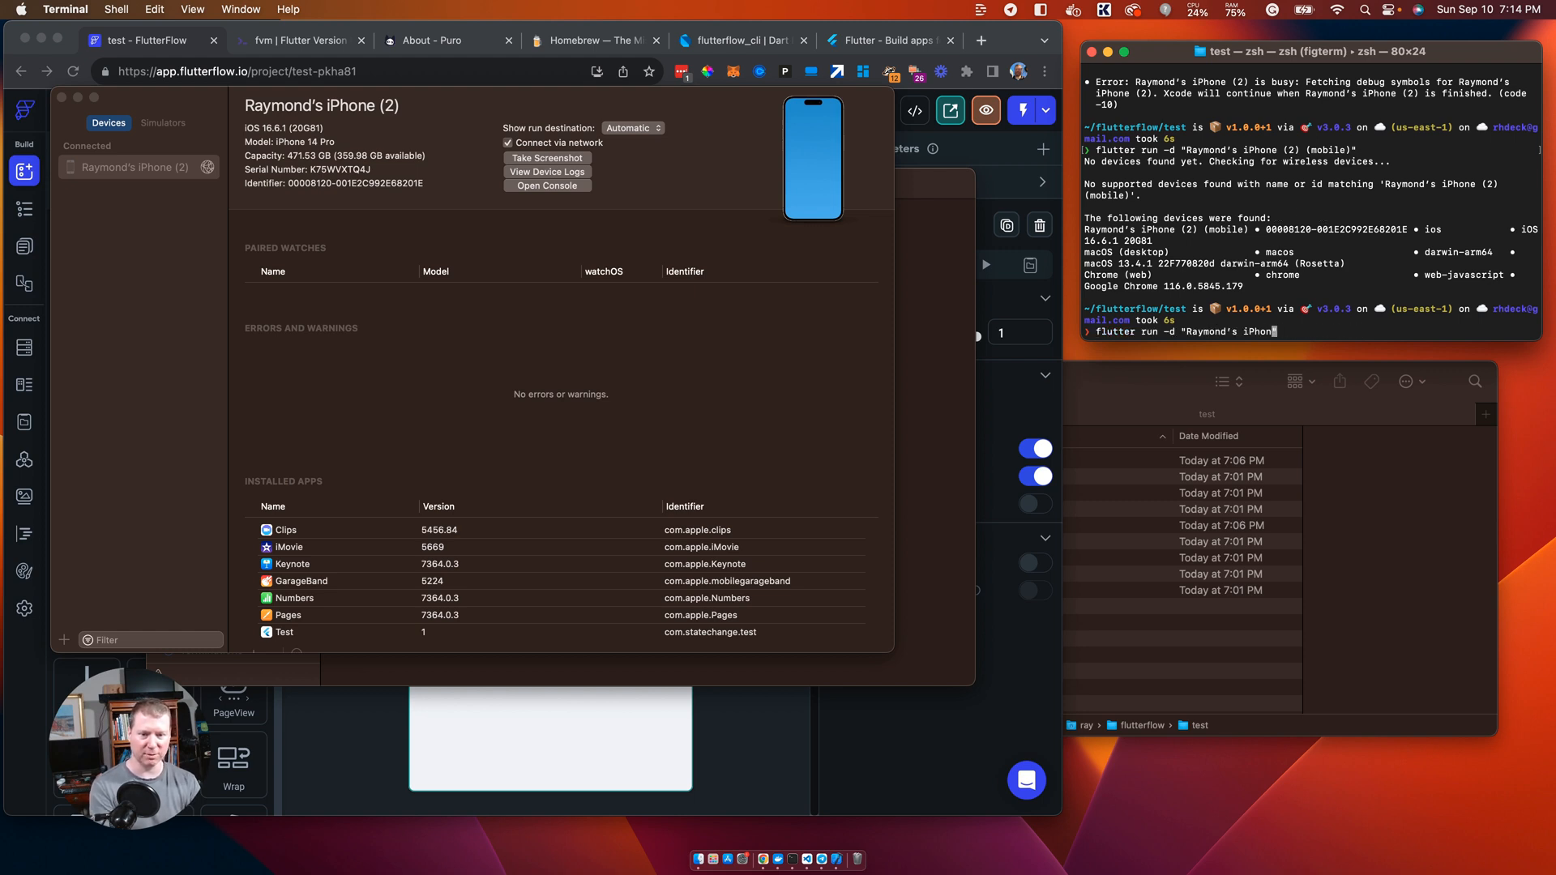
{"action": "key", "text": "BackSpace"}
{"action": "key", "text": "BackSpace"}
{"action": "key", "text": "BackSpace"}
{"action": "key", "text": "BackSpace"}
{"action": "key", "text": "BackSpace"}
{"action": "key", "text": "BackSpace"}
{"action": "key", "text": "BackSpace"}
{"action": "key", "text": "BackSpace"}
{"action": "key", "text": "BackSpace"}
{"action": "key", "text": "BackSpace"}
{"action": "key", "text": "BackSpace"}
{"action": "key", "text": "BackSpace"}
{"action": "key", "text": "BackSpace"}
{"action": "key", "text": "BackSpace"}
{"action": "key", "text": "BackSpace"}
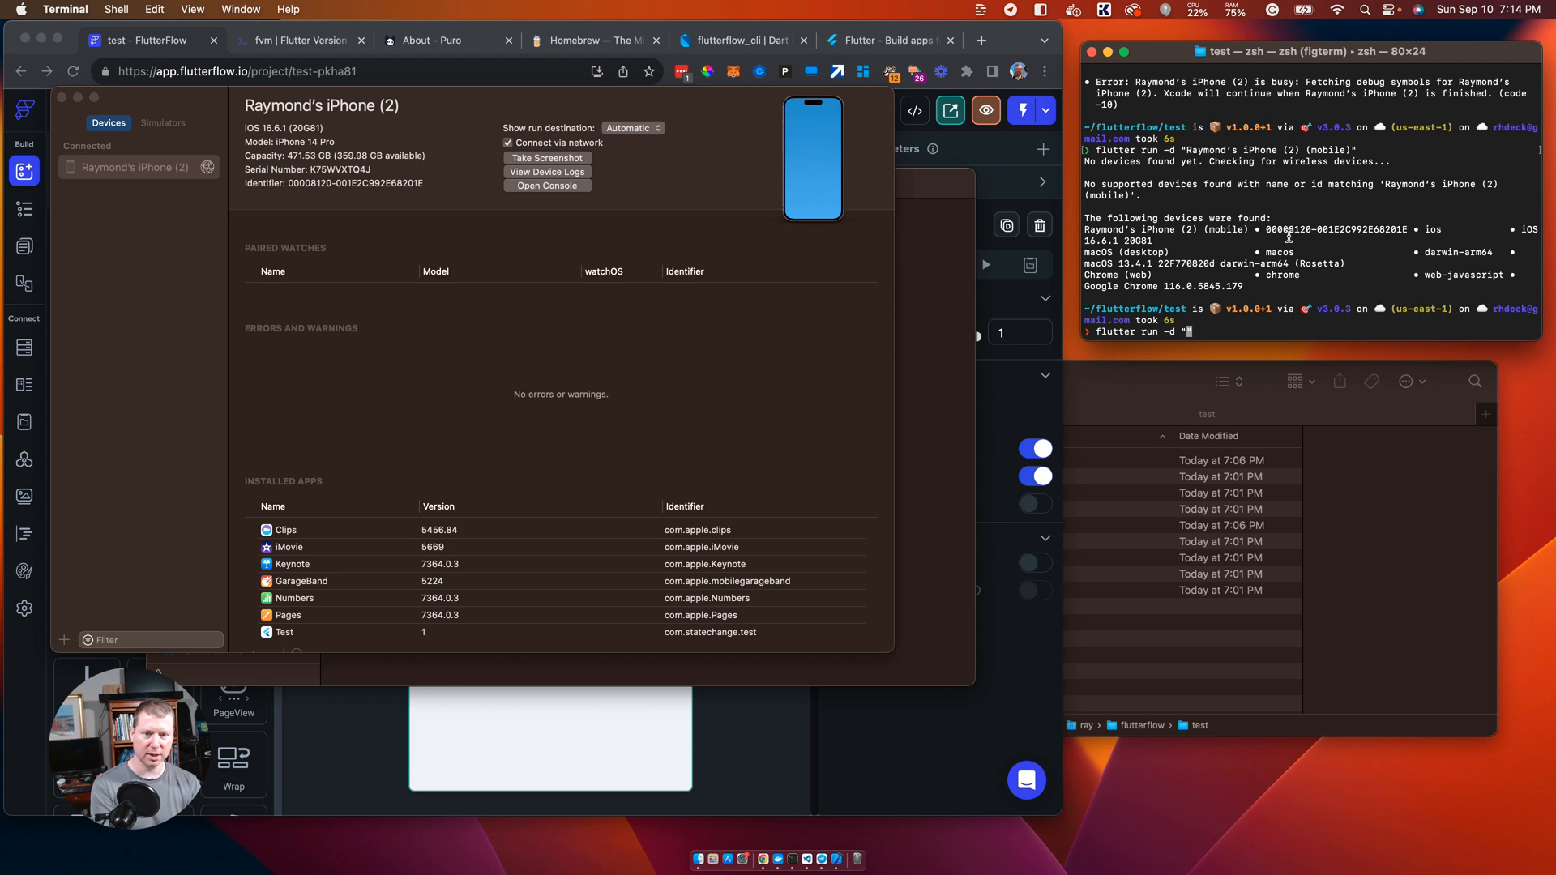
{"action": "left_click_drag", "start_coordinate": [1265, 230], "coordinate": [1408, 229]}
{"action": "key", "text": "super+c"}
{"action": "key", "text": "super+v"}
{"action": "type", "text": "\""}
{"action": "key", "text": "Return"}
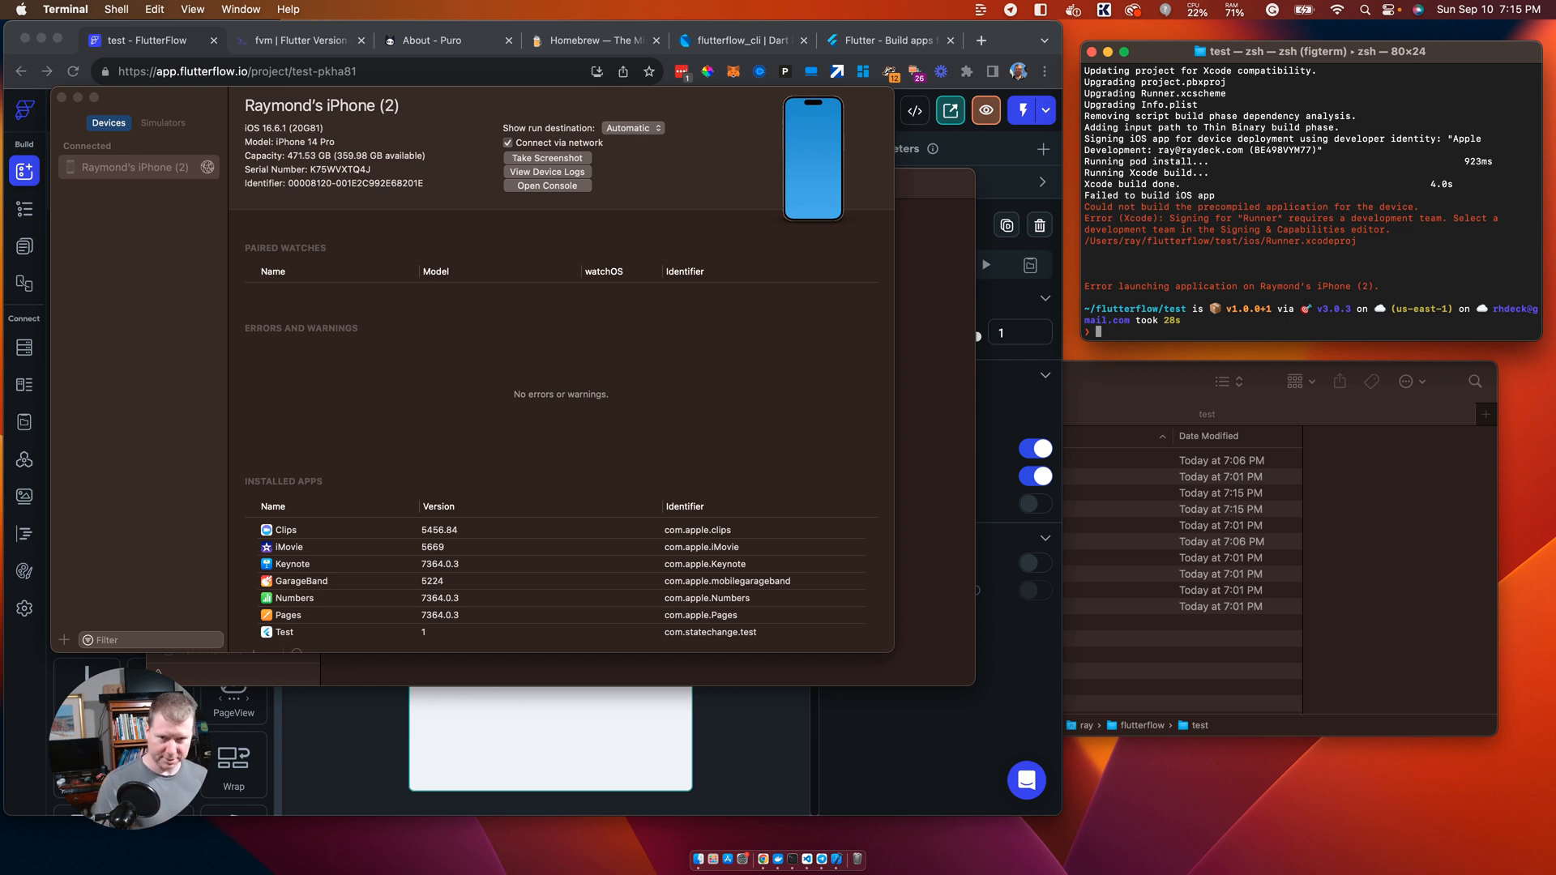
Step: List the test project's files in the terminal, go into its ios folder and list that folder's contents
{"action": "left_click", "coordinate": [1329, 264]}
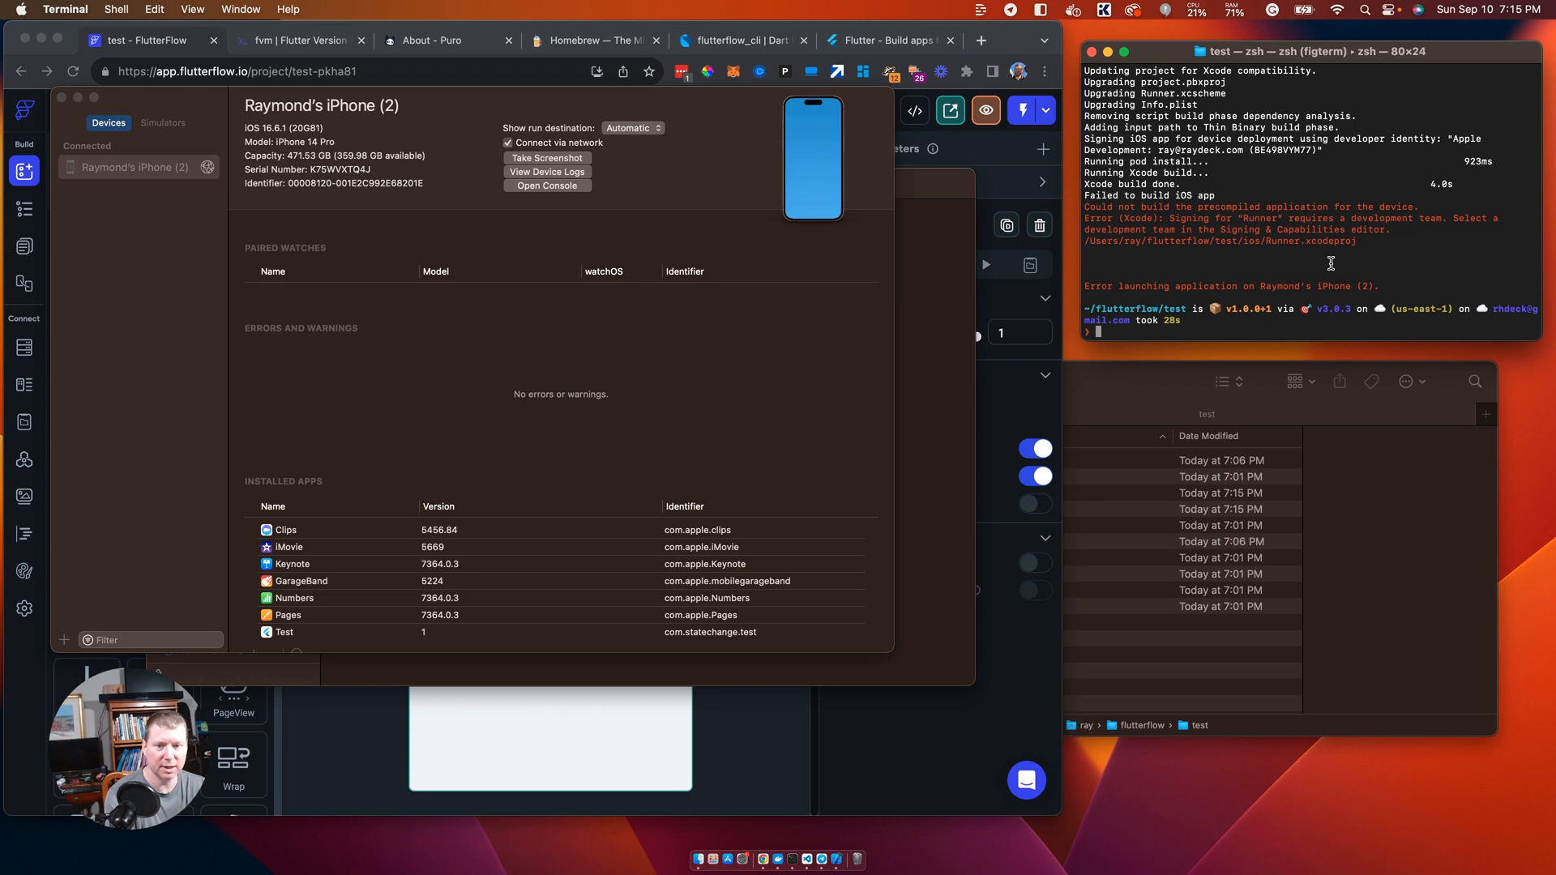
{"action": "type", "text": "ls -l"}
{"action": "key", "text": "Return"}
{"action": "type", "text": "cd "}
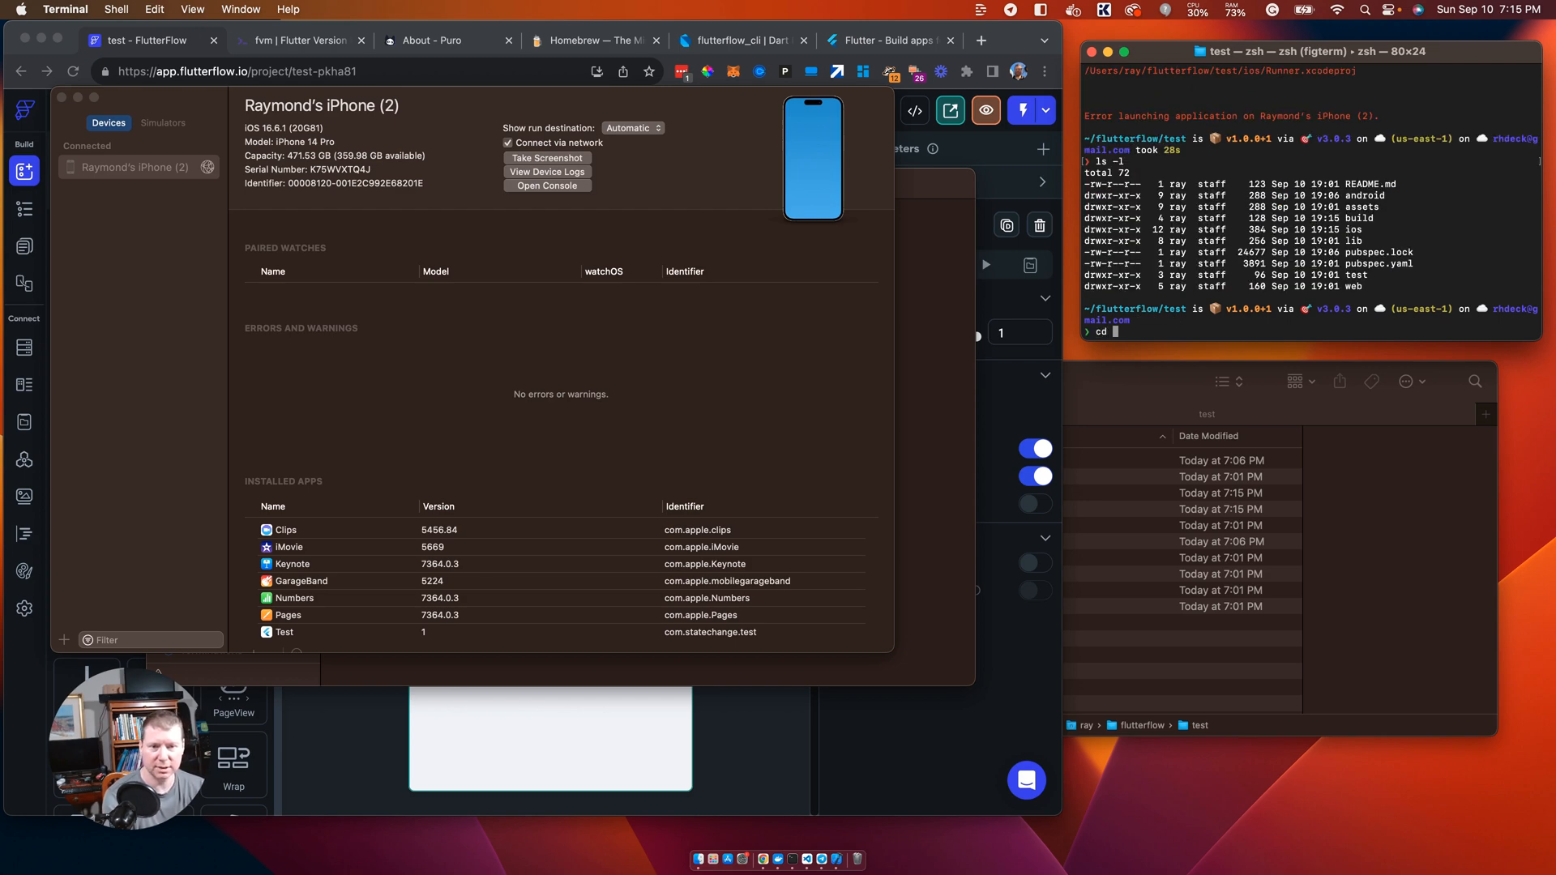
{"action": "type", "text": "ios"}
{"action": "key", "text": "Return"}
{"action": "type", "text": "ls -l"}
{"action": "key", "text": "Return"}
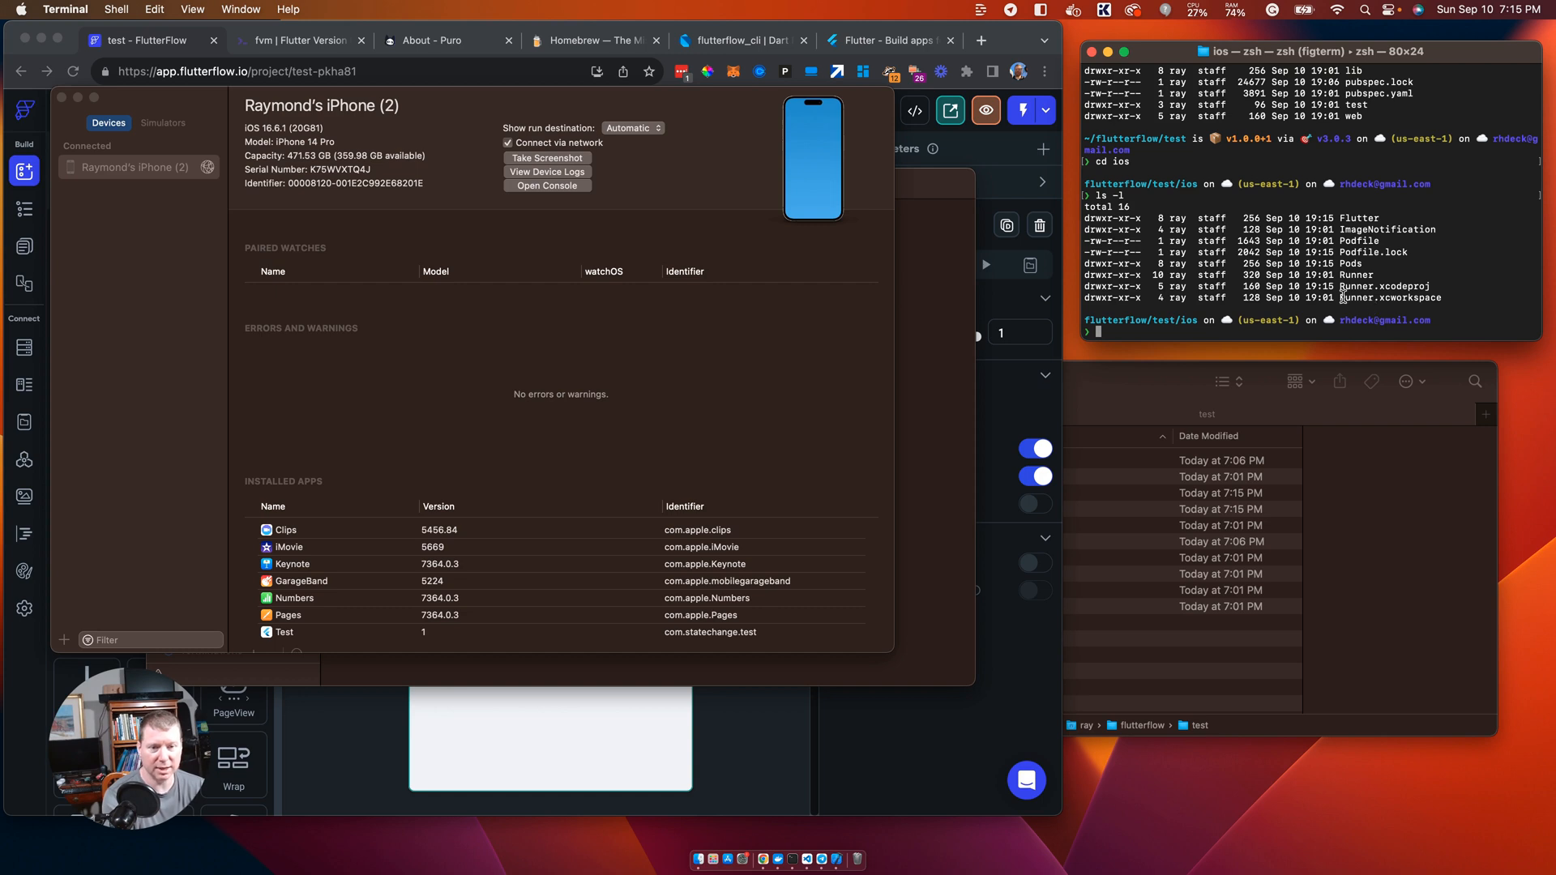
Step: Open Runner.xcworkspace in Xcode from the terminal and move the Xcode window clear of the terminal's file list
{"action": "type", "text": "open"}
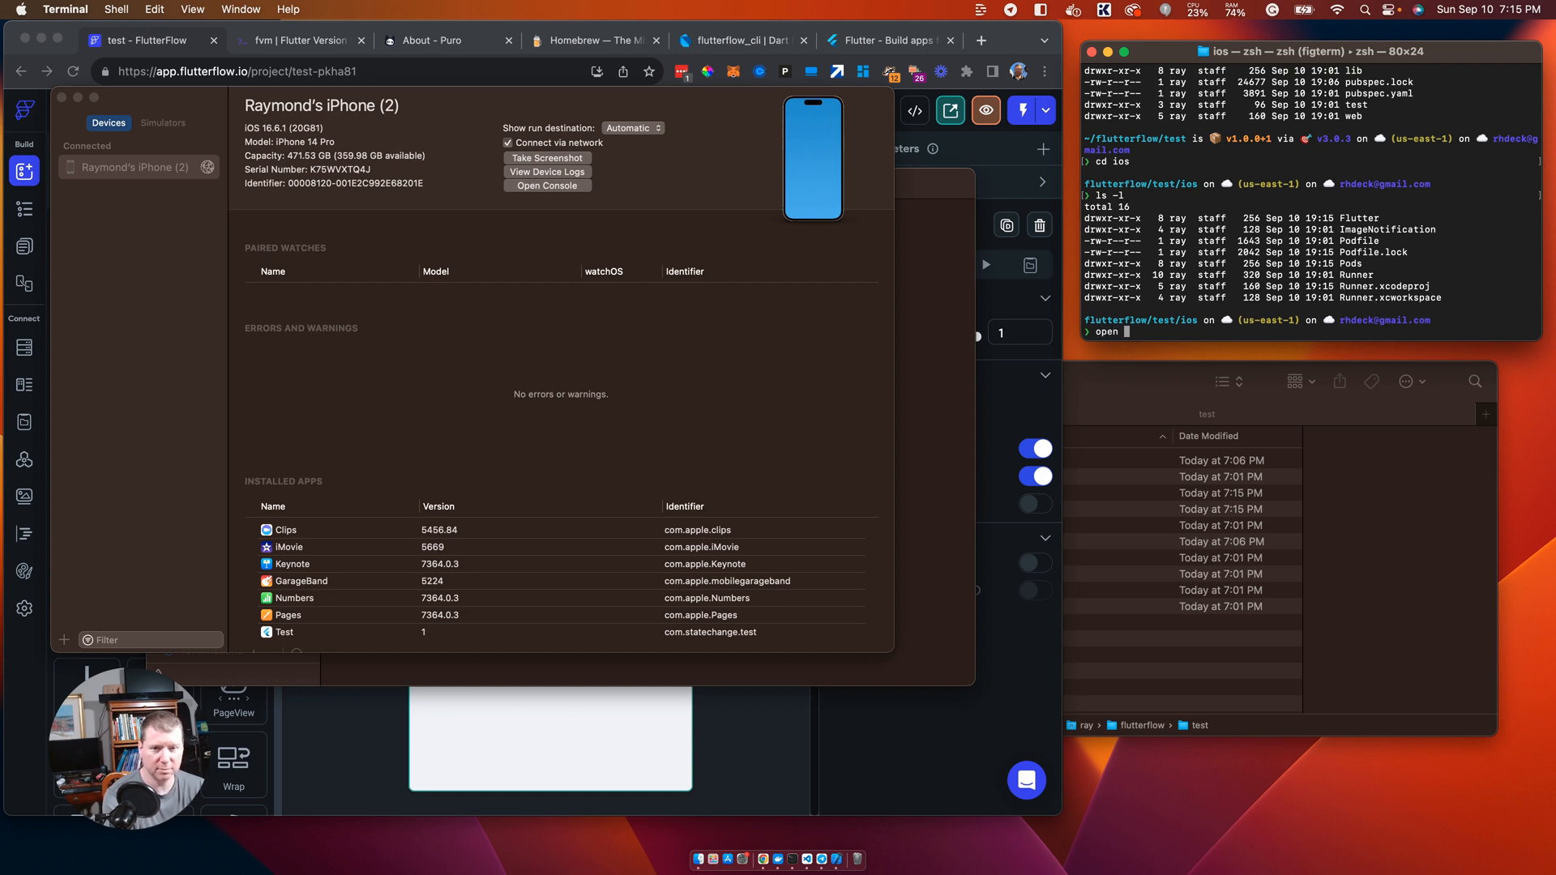
{"action": "left_click_drag", "start_coordinate": [1342, 297], "coordinate": [1440, 298]}
{"action": "key", "text": "super+c"}
{"action": "key", "text": "super+v"}
{"action": "key", "text": "Return"}
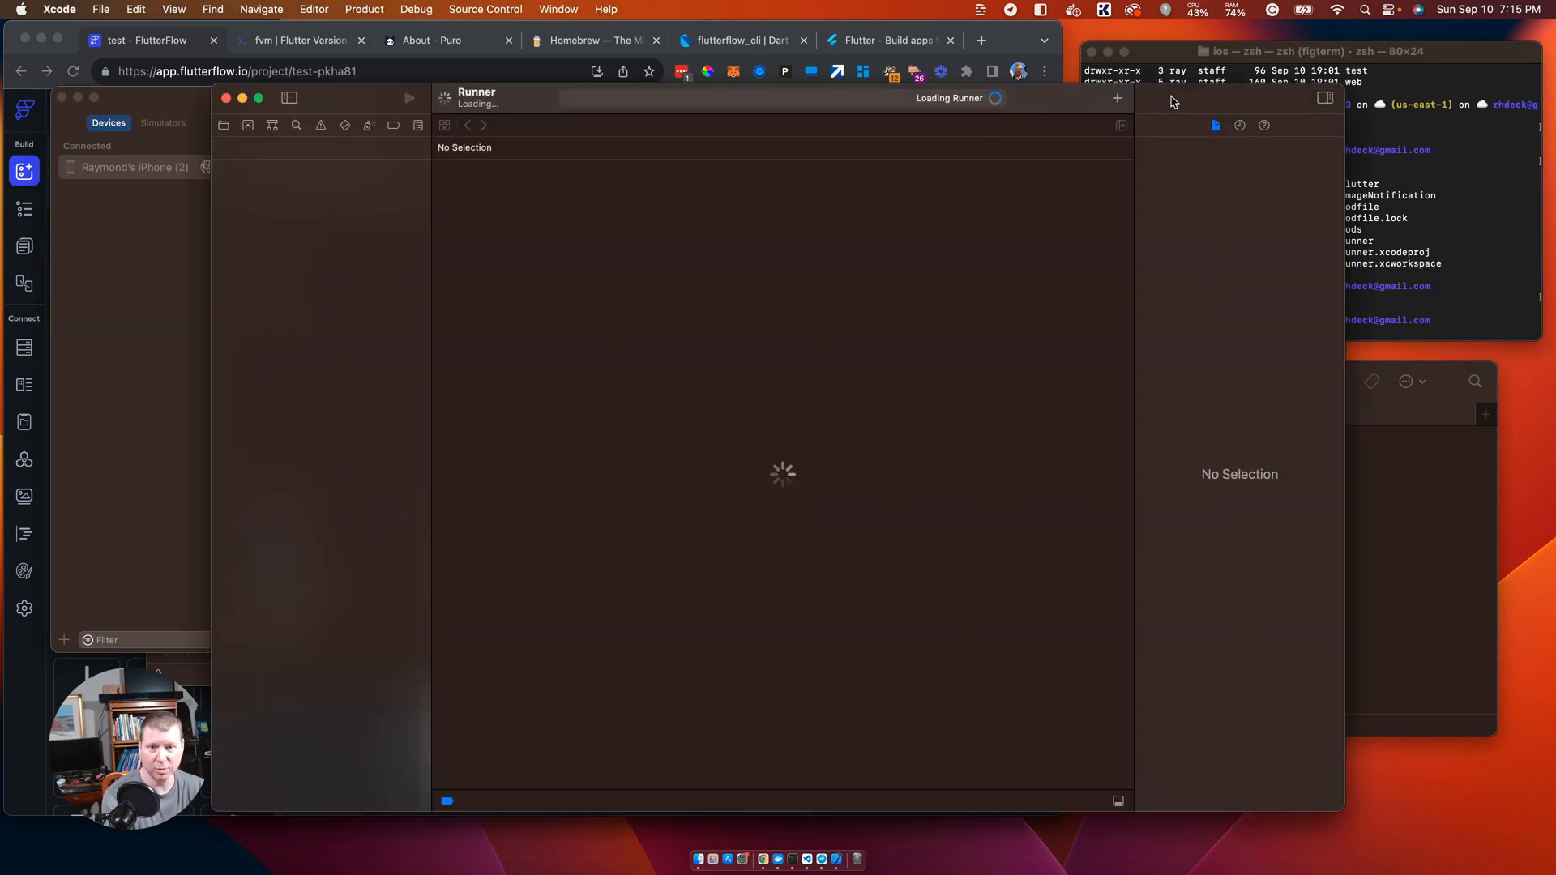
{"action": "left_click_drag", "start_coordinate": [1177, 101], "coordinate": [996, 40]}
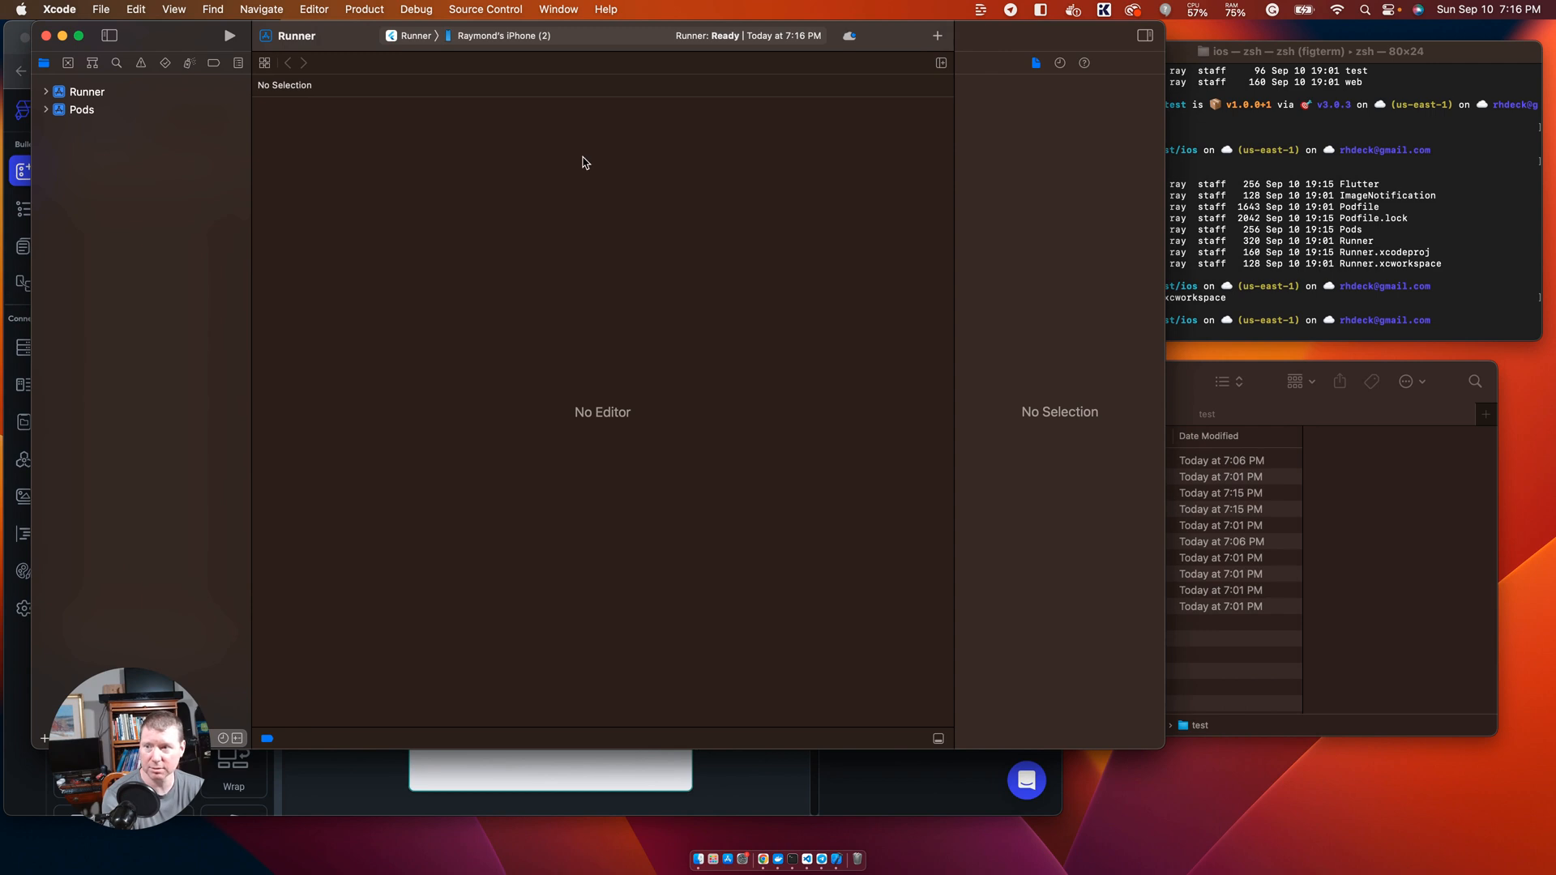
Step: Set the signing team of the Runner target to the developer's Personal Team
{"action": "left_click", "coordinate": [86, 96]}
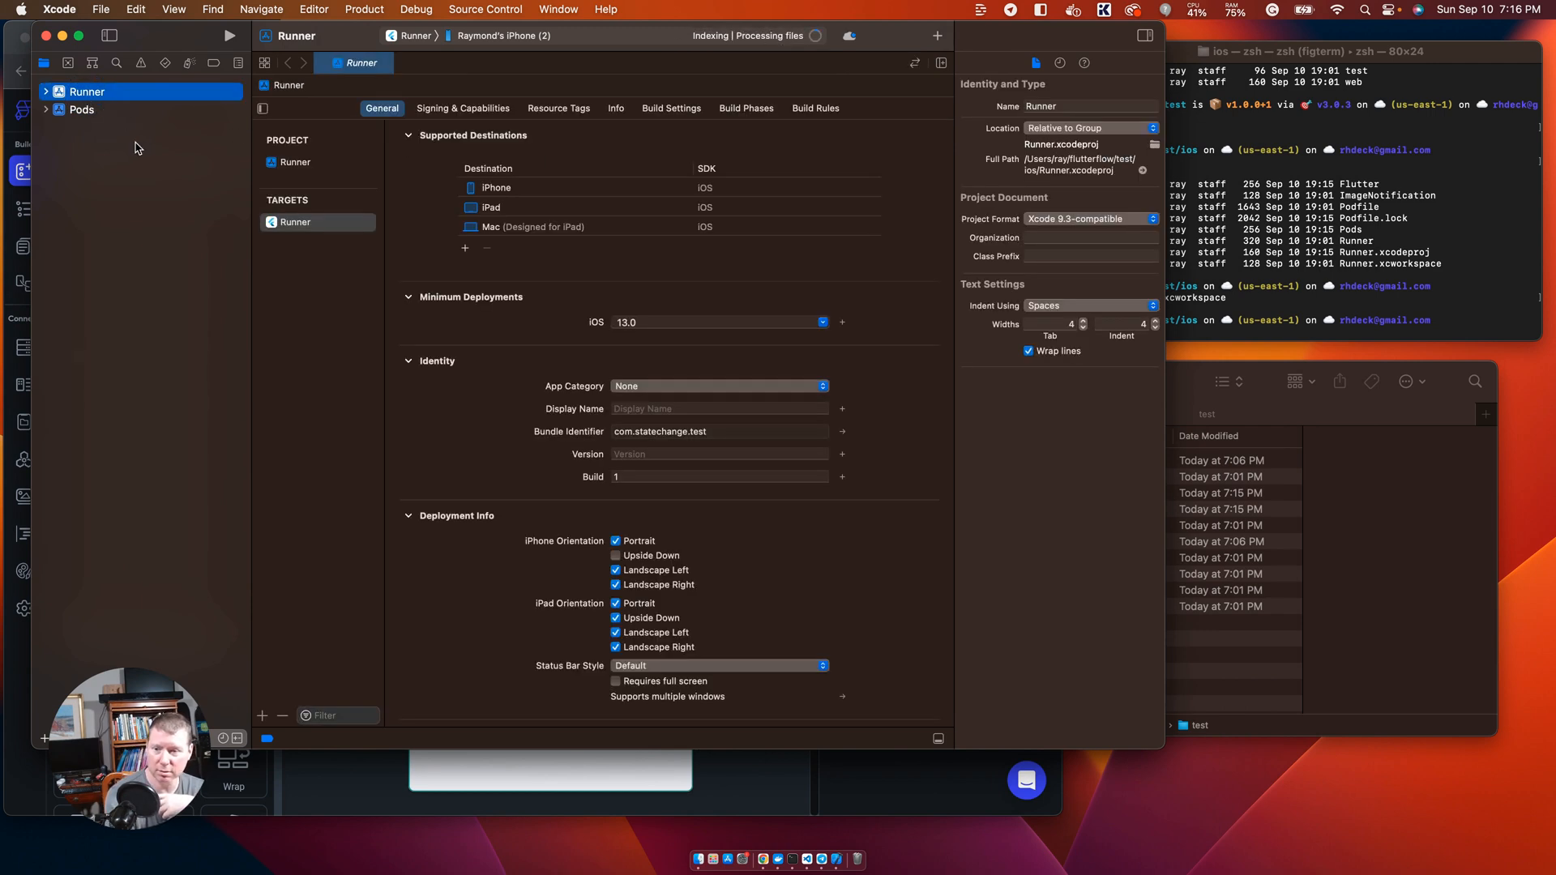
{"action": "left_click", "coordinate": [476, 112]}
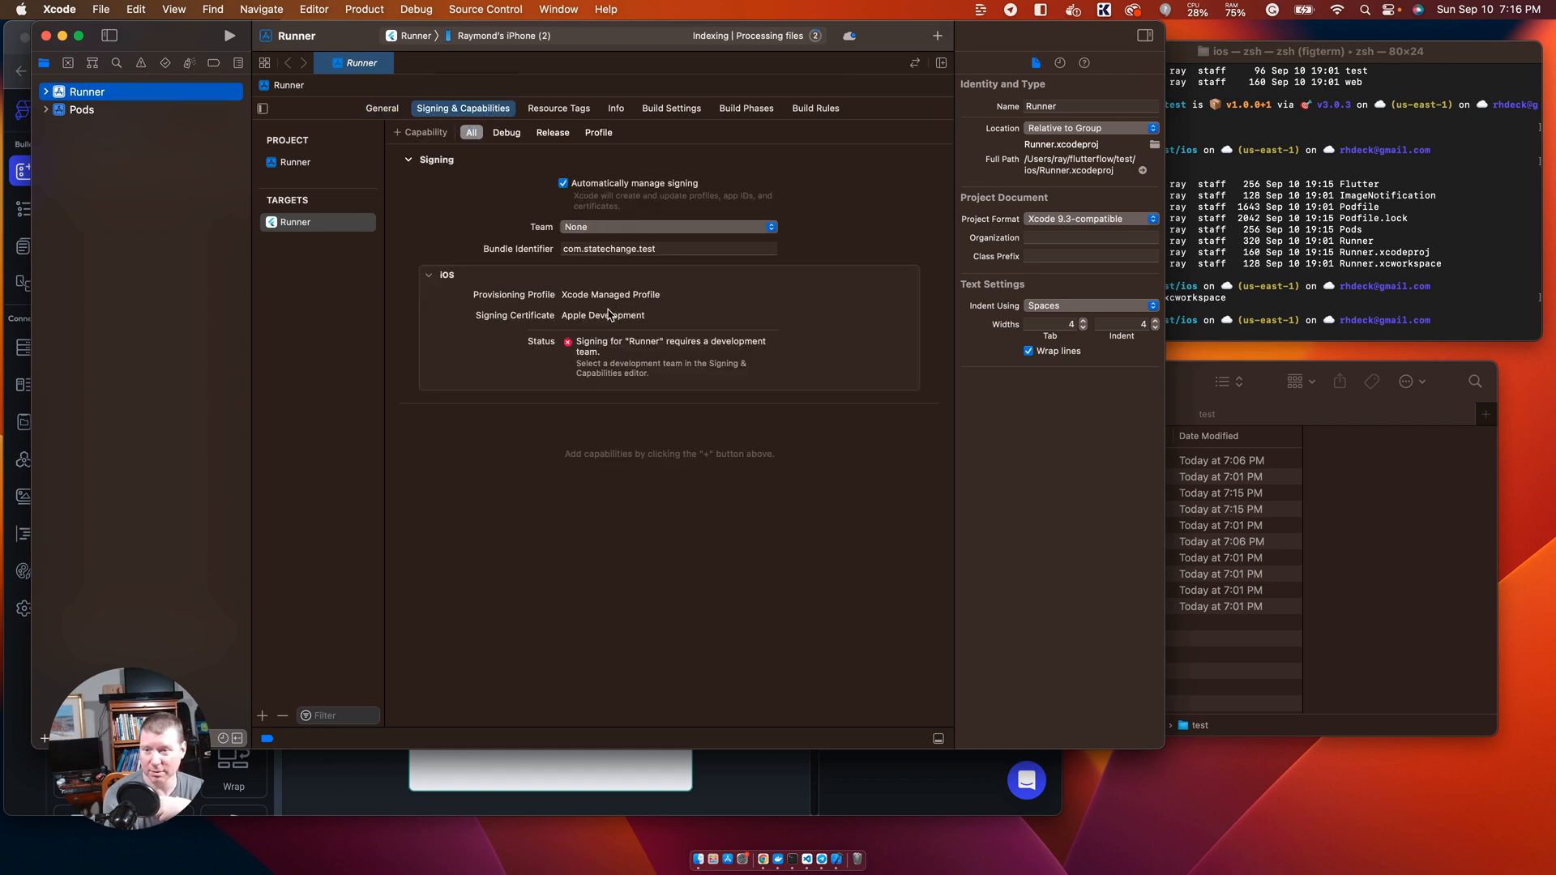
{"action": "left_click", "coordinate": [577, 226]}
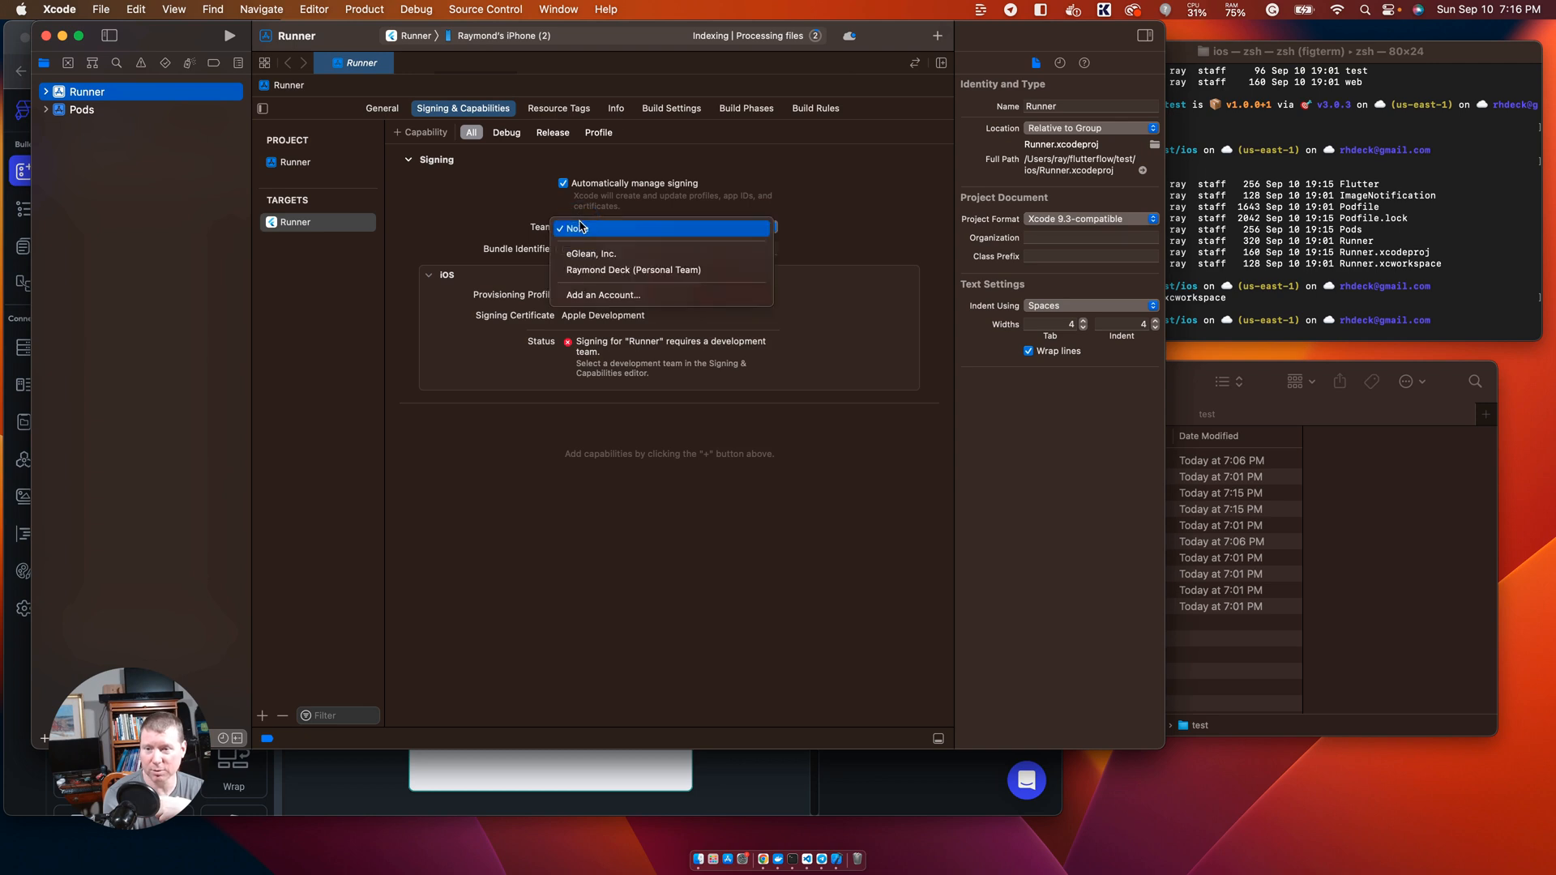
{"action": "left_click", "coordinate": [640, 270]}
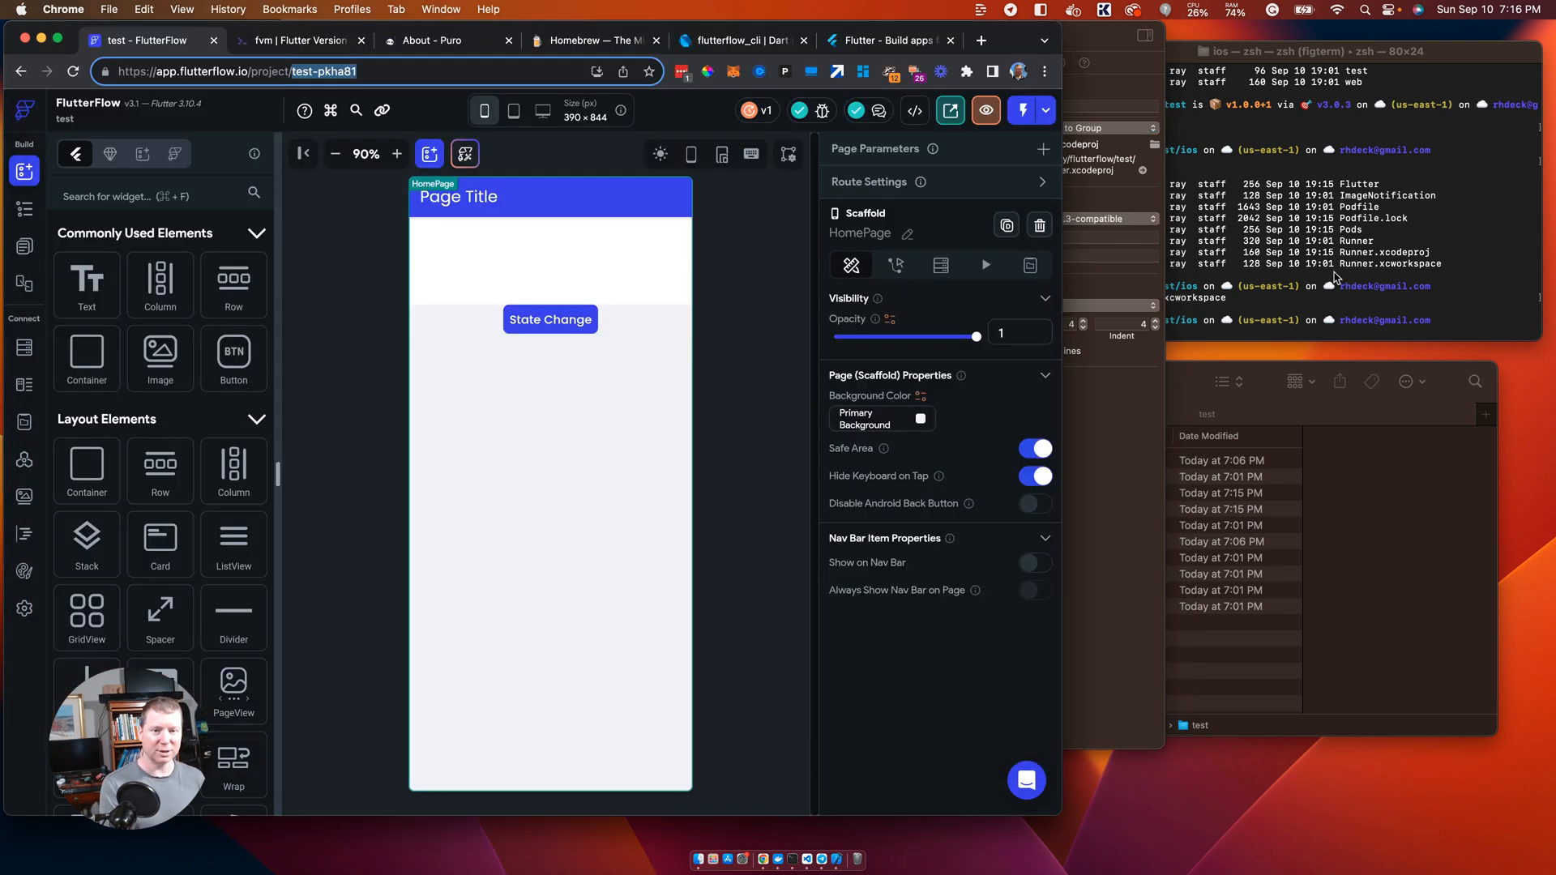
Step: Return to the terminal and rerun flutter run -d with the iPhone's device identifier
{"action": "left_click", "coordinate": [1338, 278]}
{"action": "type", "text": "flutter run -d \"00008120-001E2C992E68201E\""}
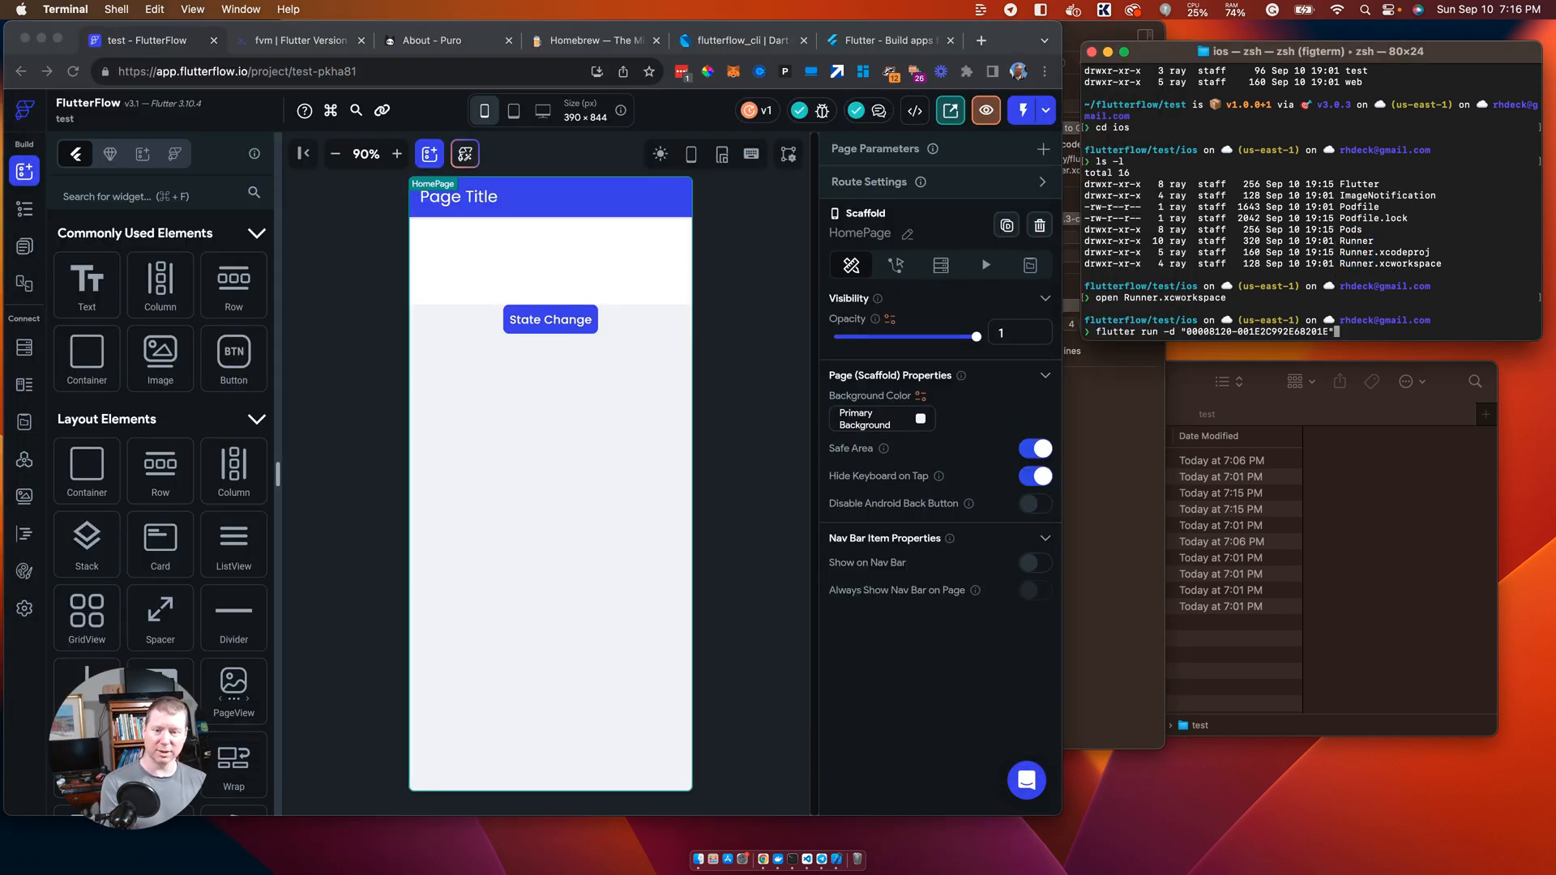
{"action": "key", "text": "Return"}
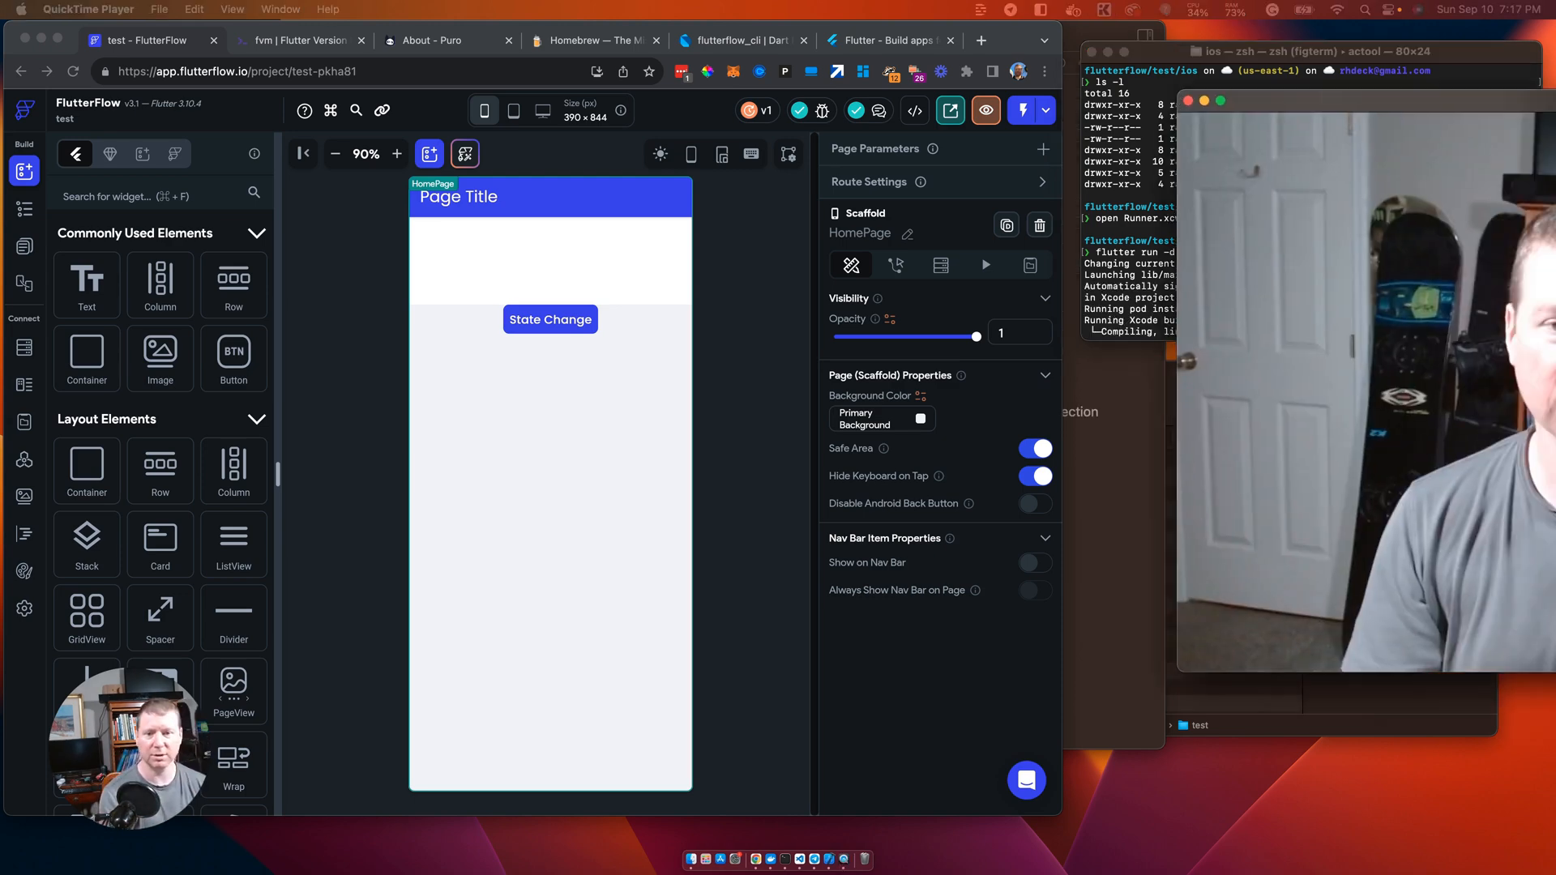
Step: Close the webcam recording window, relaunch QuickTime Player and start a new movie recording without opening a file
{"action": "left_click_drag", "start_coordinate": [1555, 93], "coordinate": [633, 86]}
{"action": "left_click", "coordinate": [113, 81]}
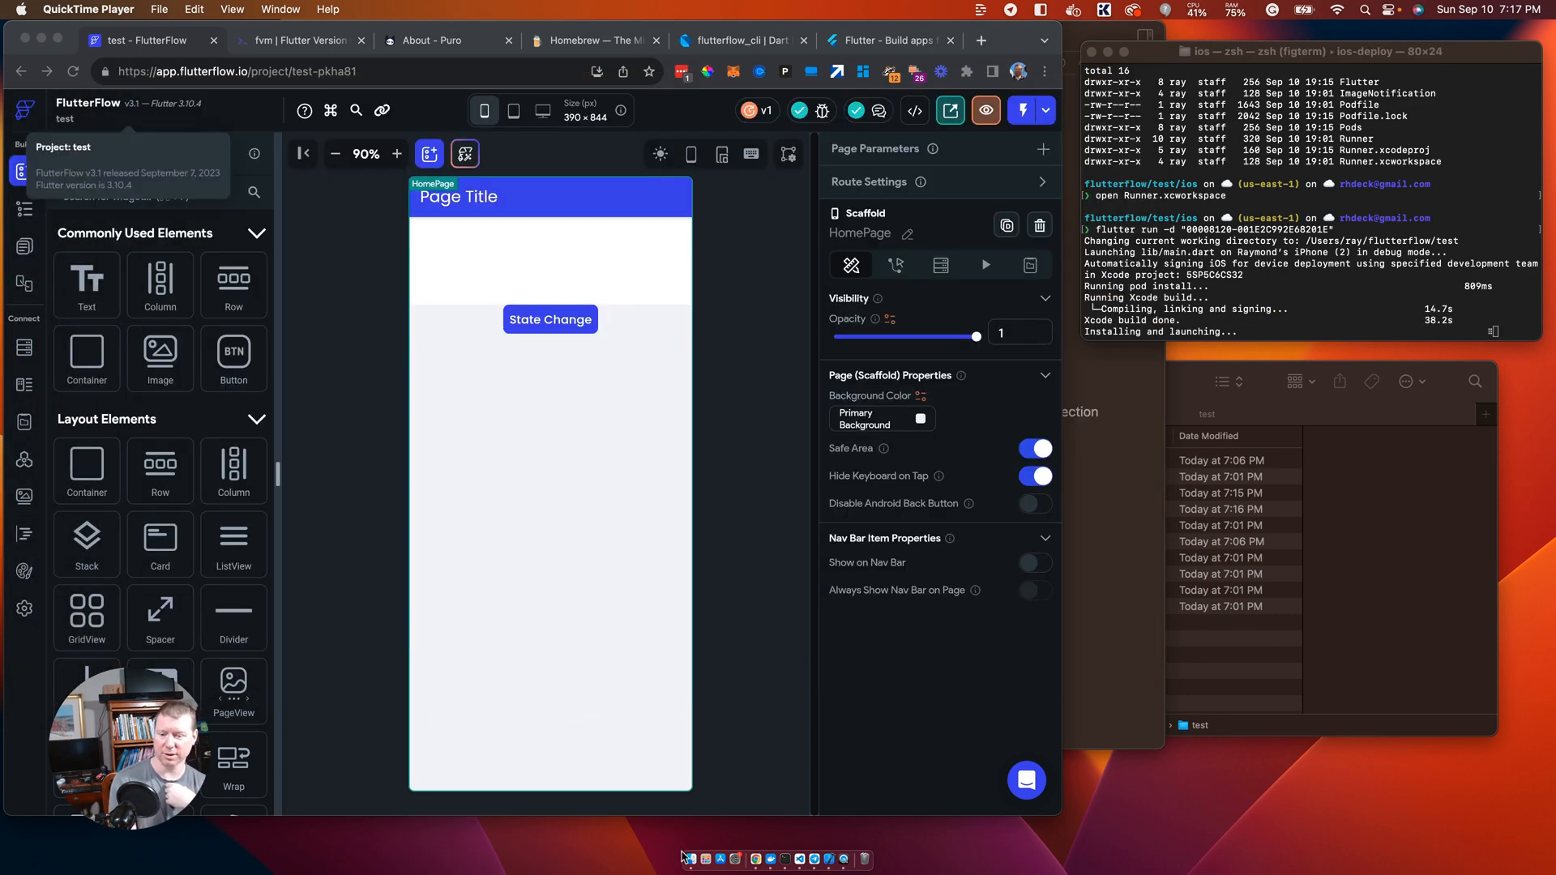
{"action": "left_click", "coordinate": [706, 860]}
{"action": "type", "text": "qui"}
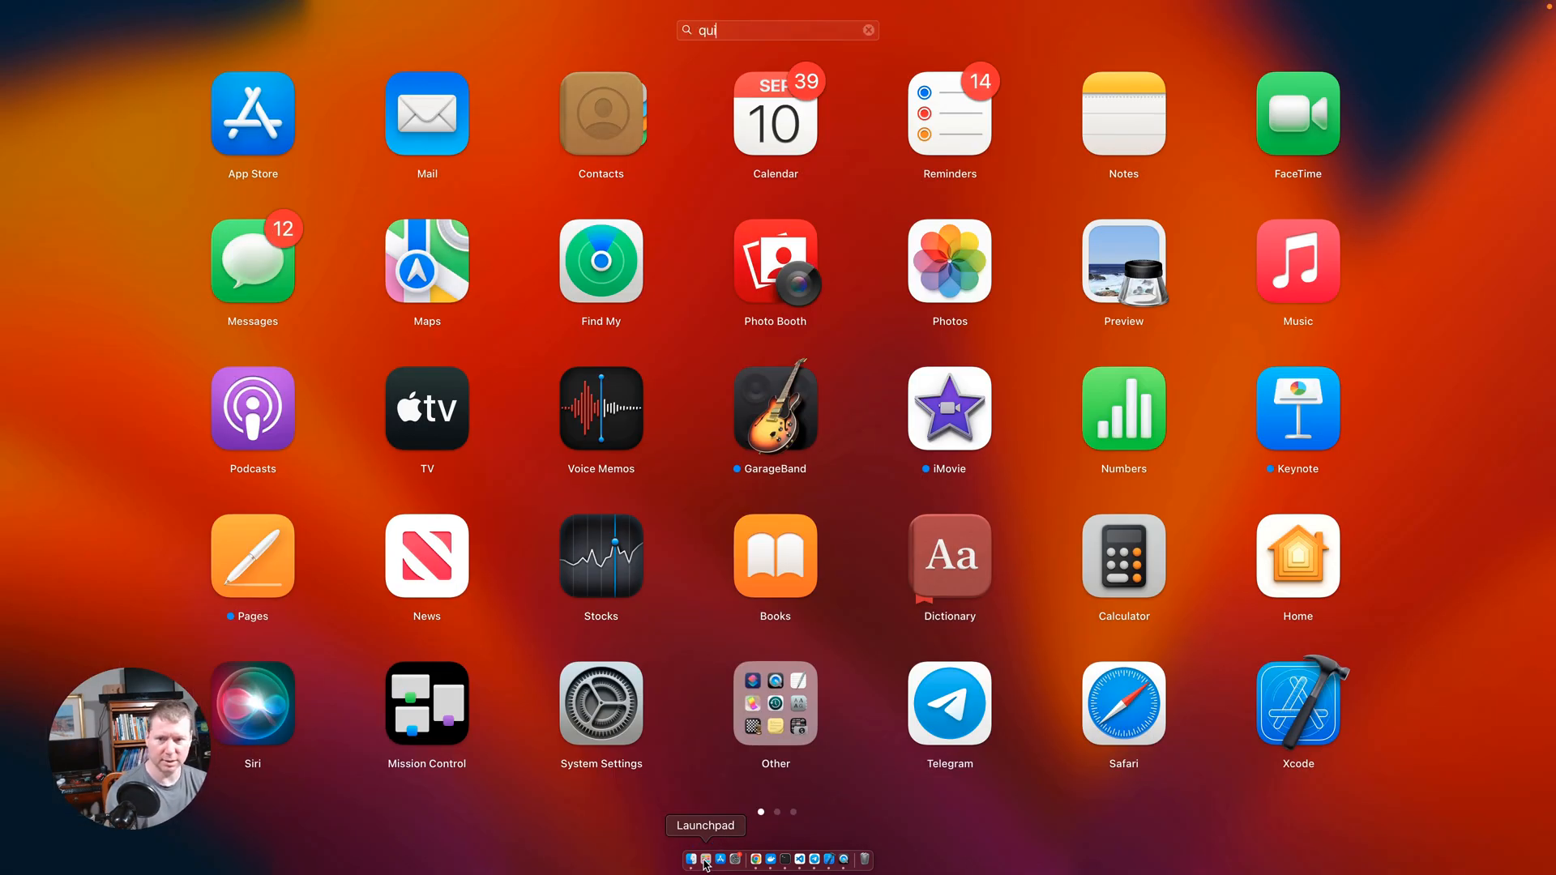
{"action": "type", "text": "ck"}
{"action": "key", "text": "Return"}
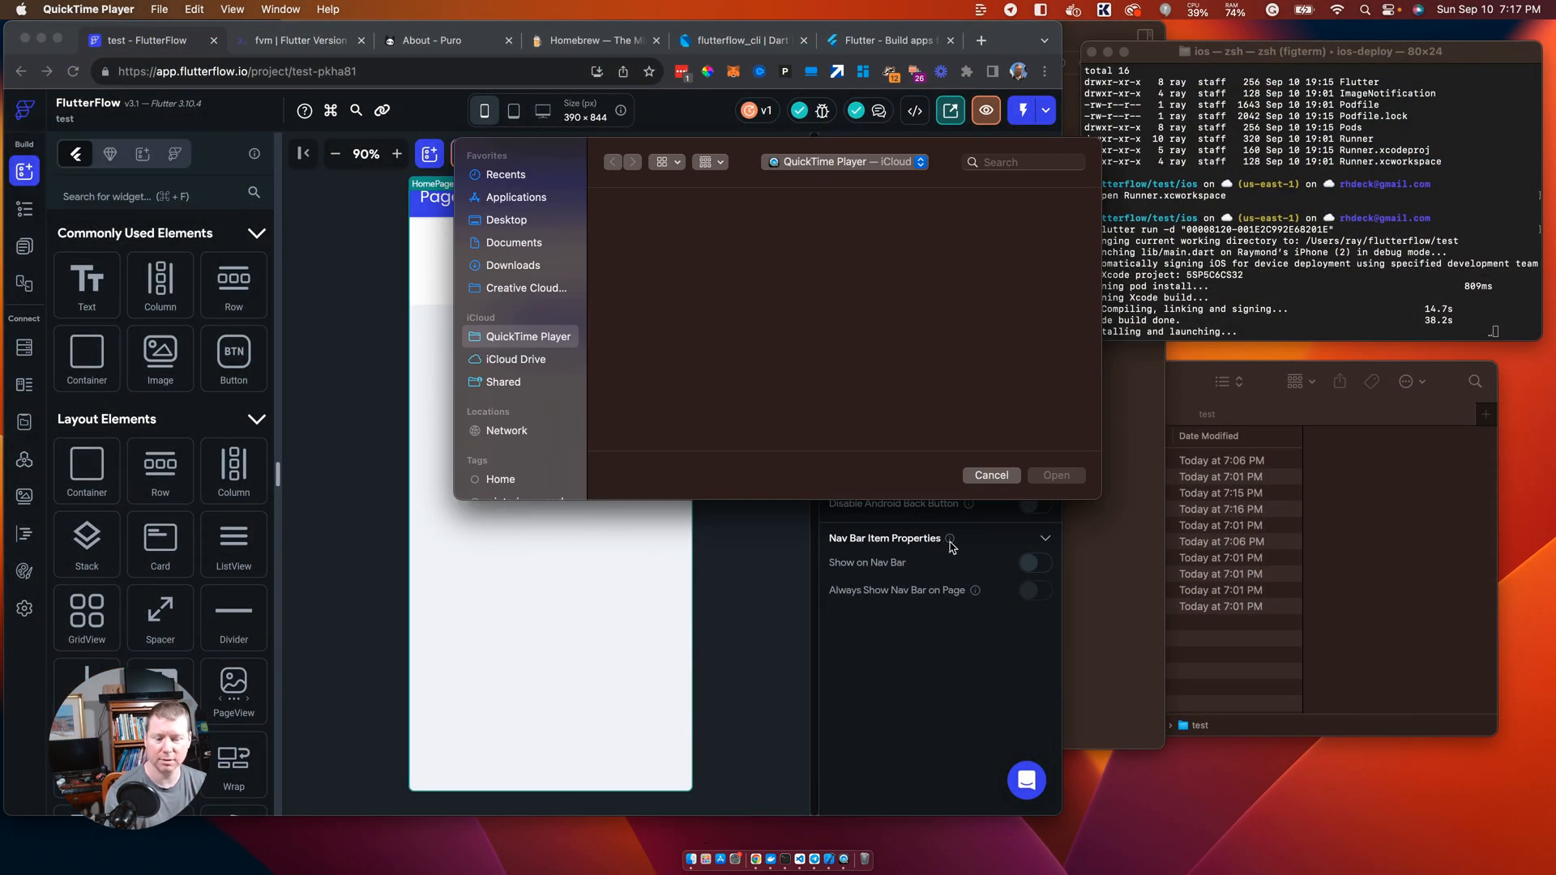
{"action": "left_click", "coordinate": [990, 476]}
{"action": "left_click", "coordinate": [159, 9]}
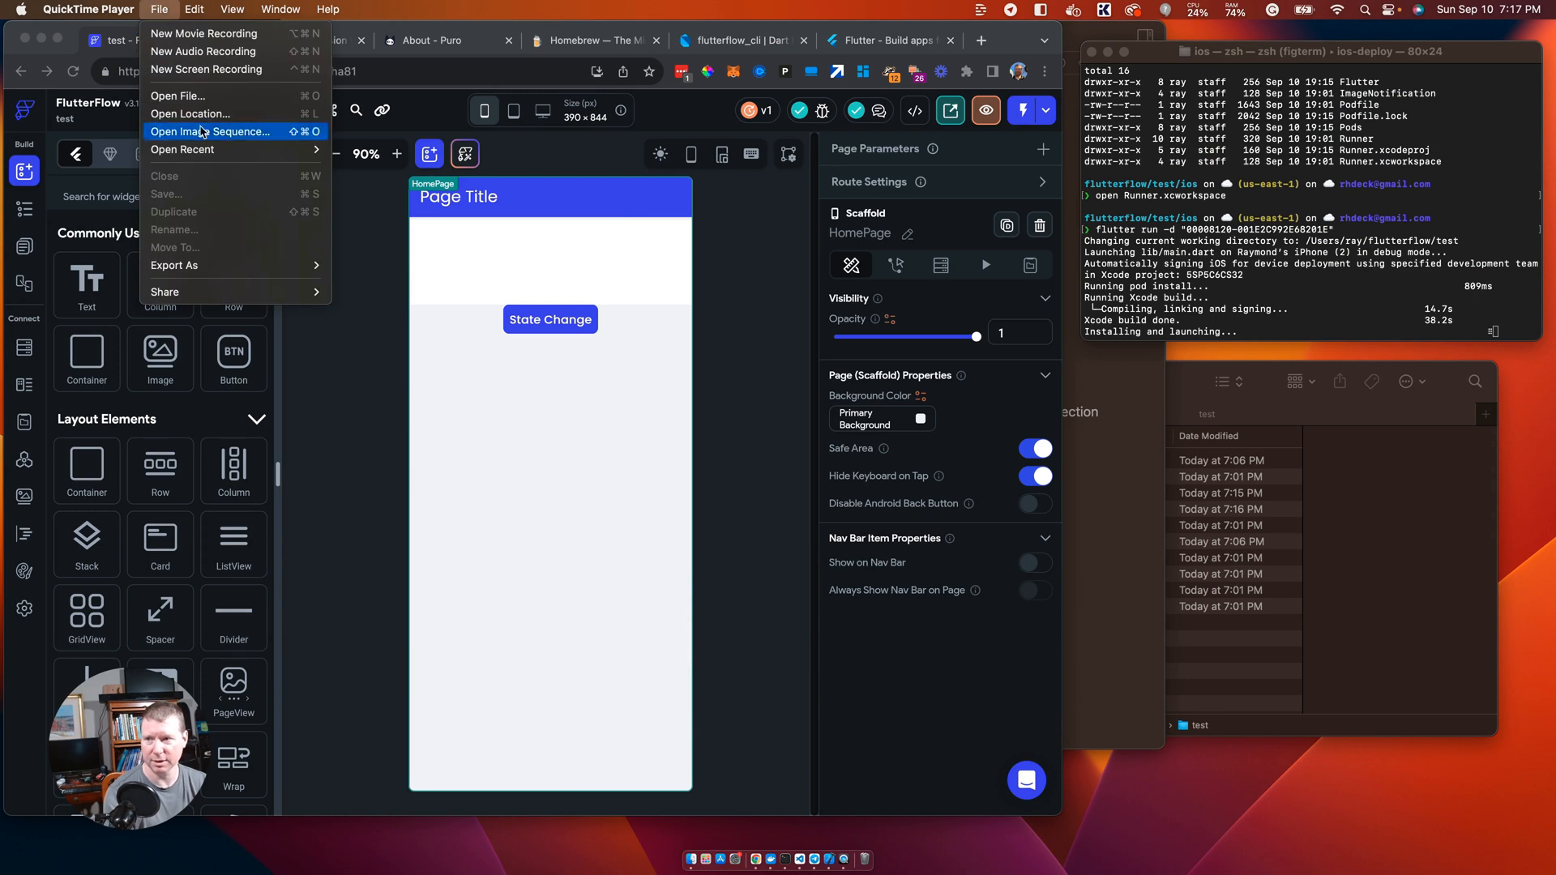
{"action": "left_click", "coordinate": [194, 37]}
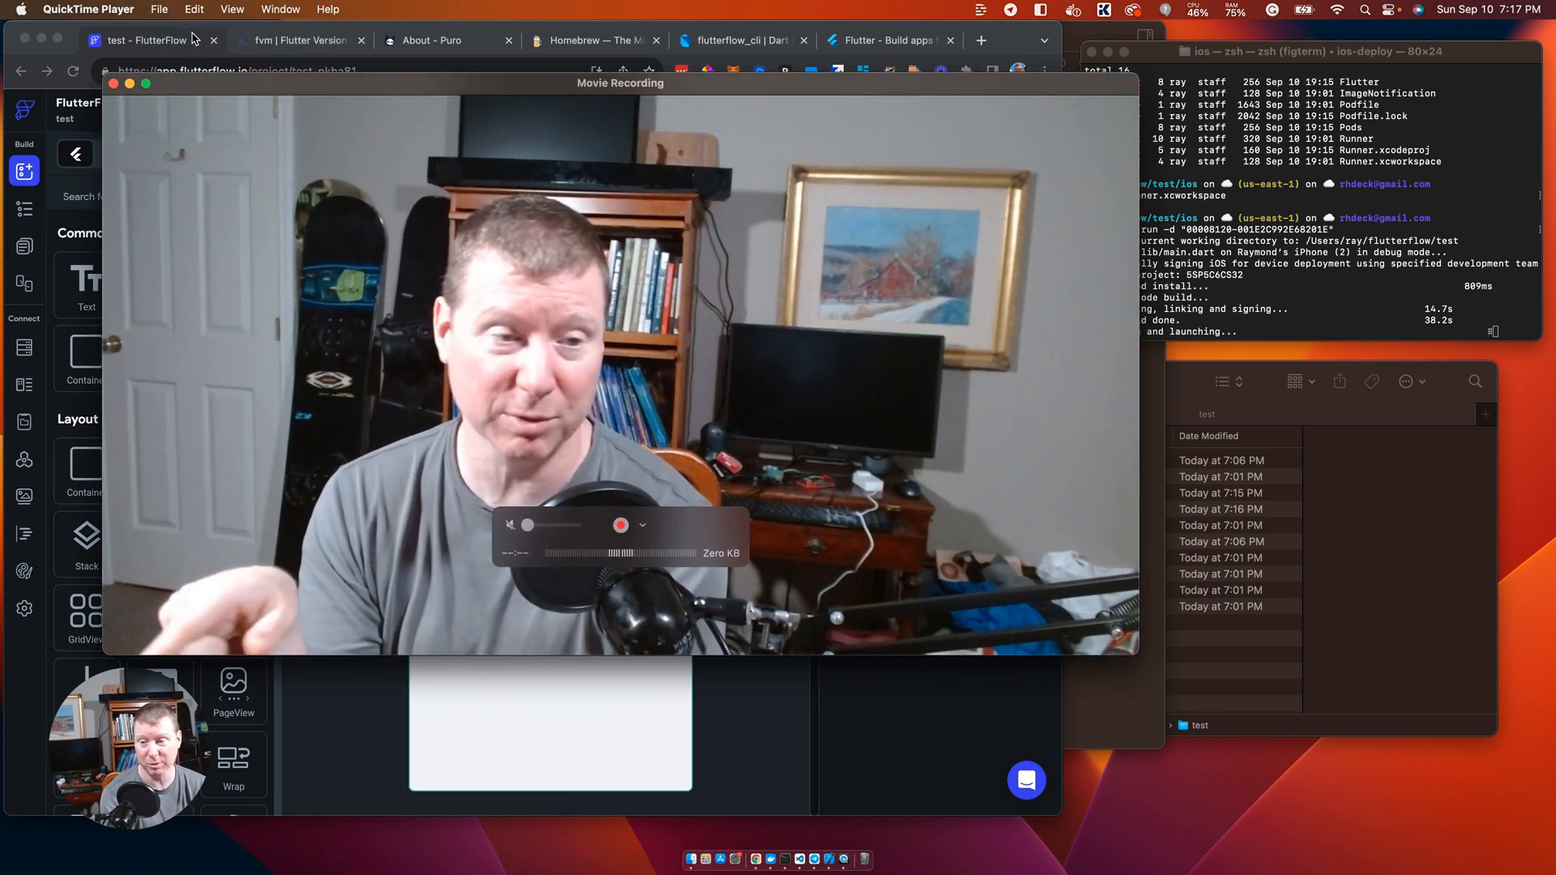
Step: Choose the iPhone's screen as the movie recording source and allow the phone to connect to the Mac
{"action": "left_click", "coordinate": [642, 526]}
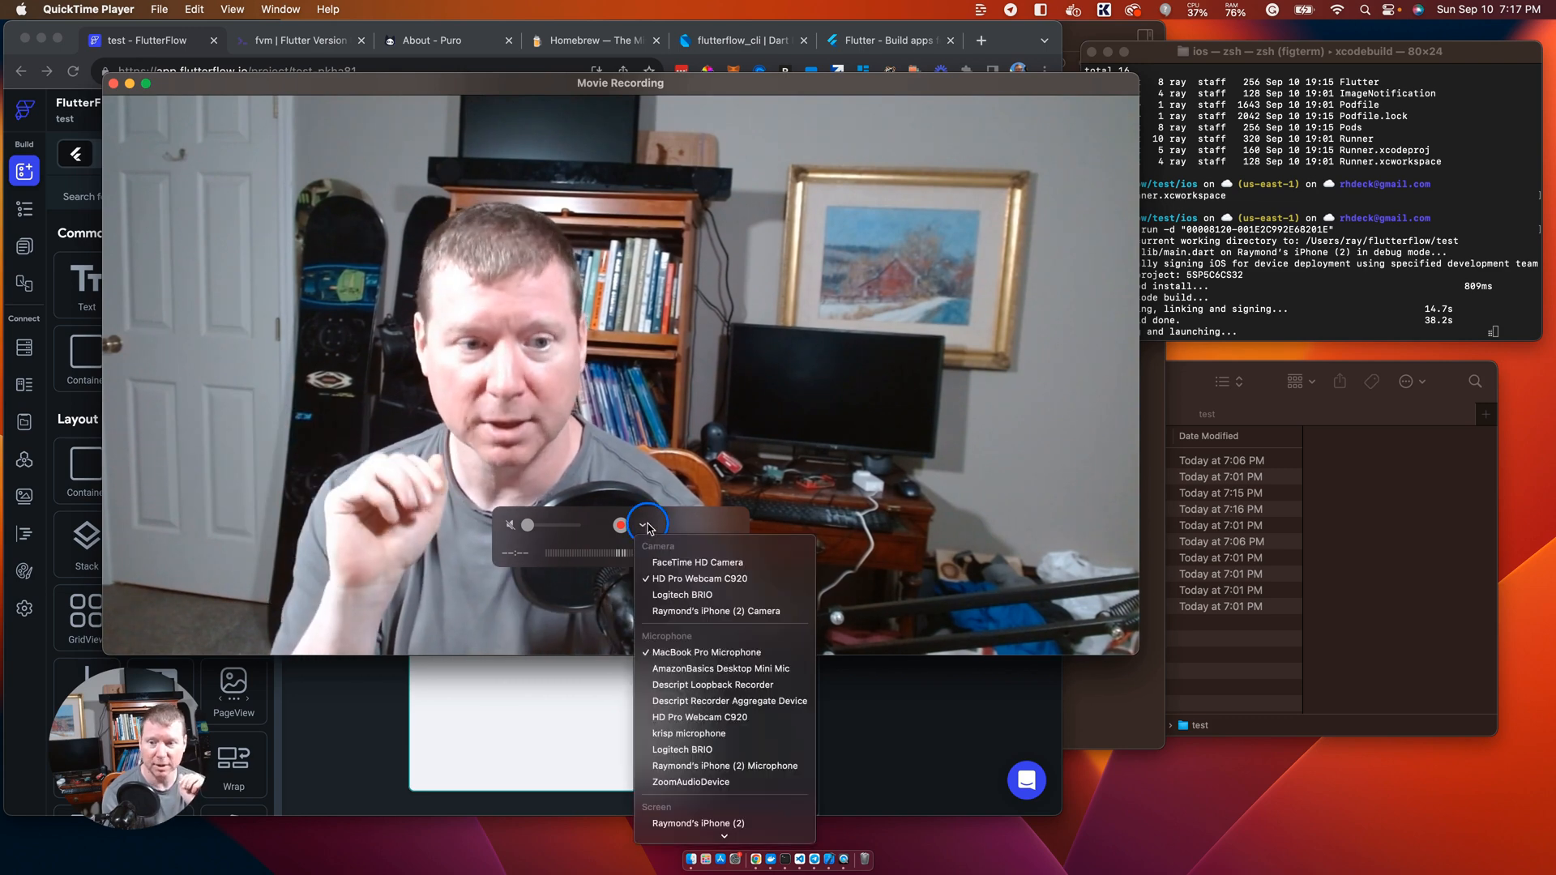
{"action": "scroll", "coordinate": [659, 715], "scroll_direction": "down", "scroll_amount": 3}
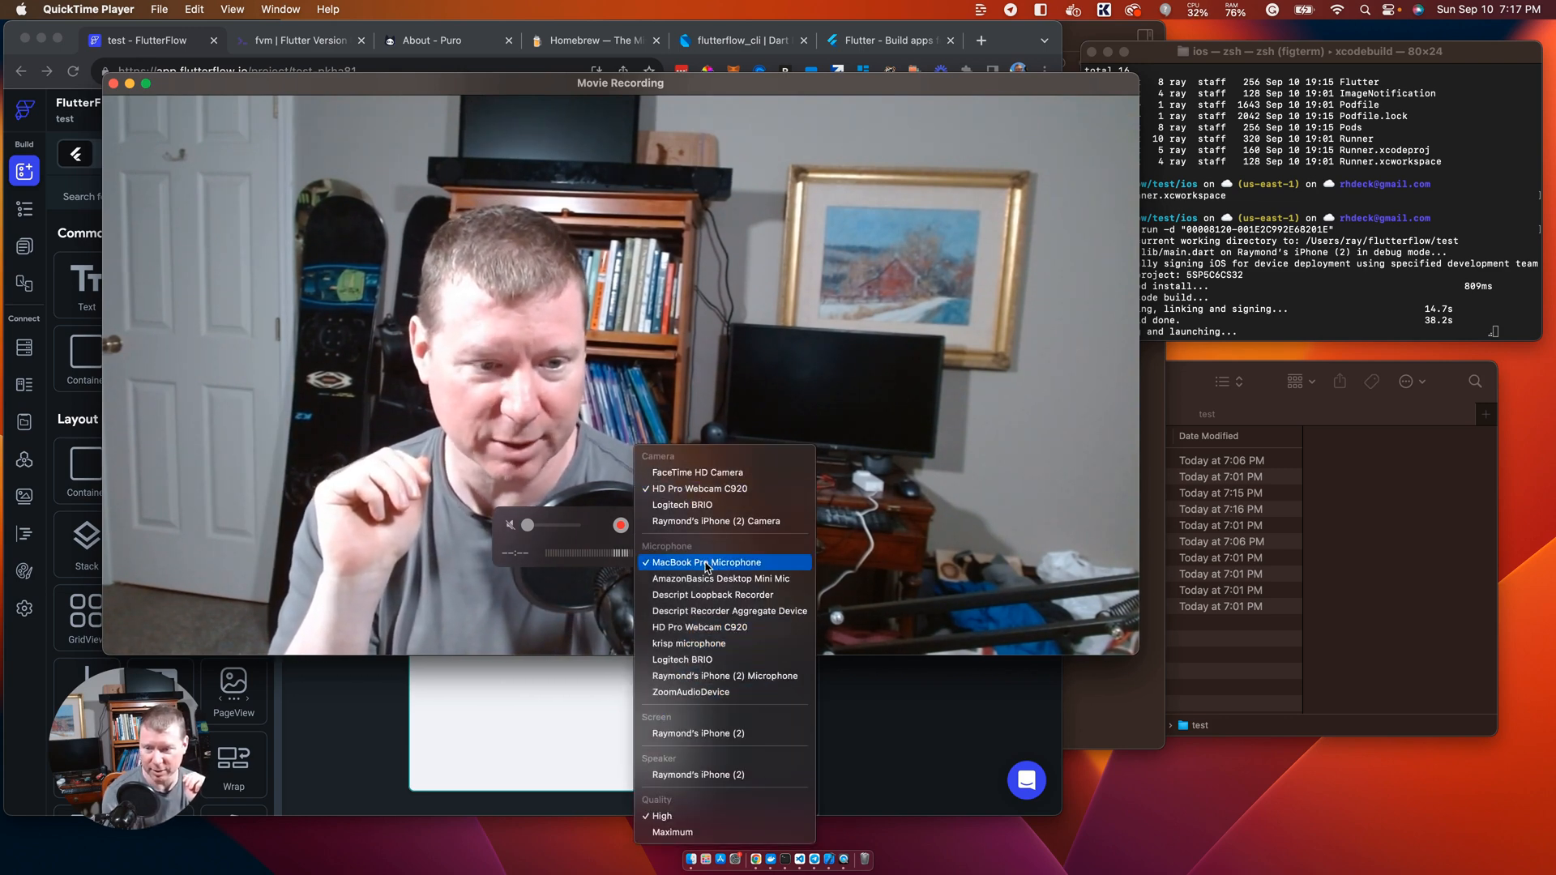
{"action": "left_click", "coordinate": [688, 732]}
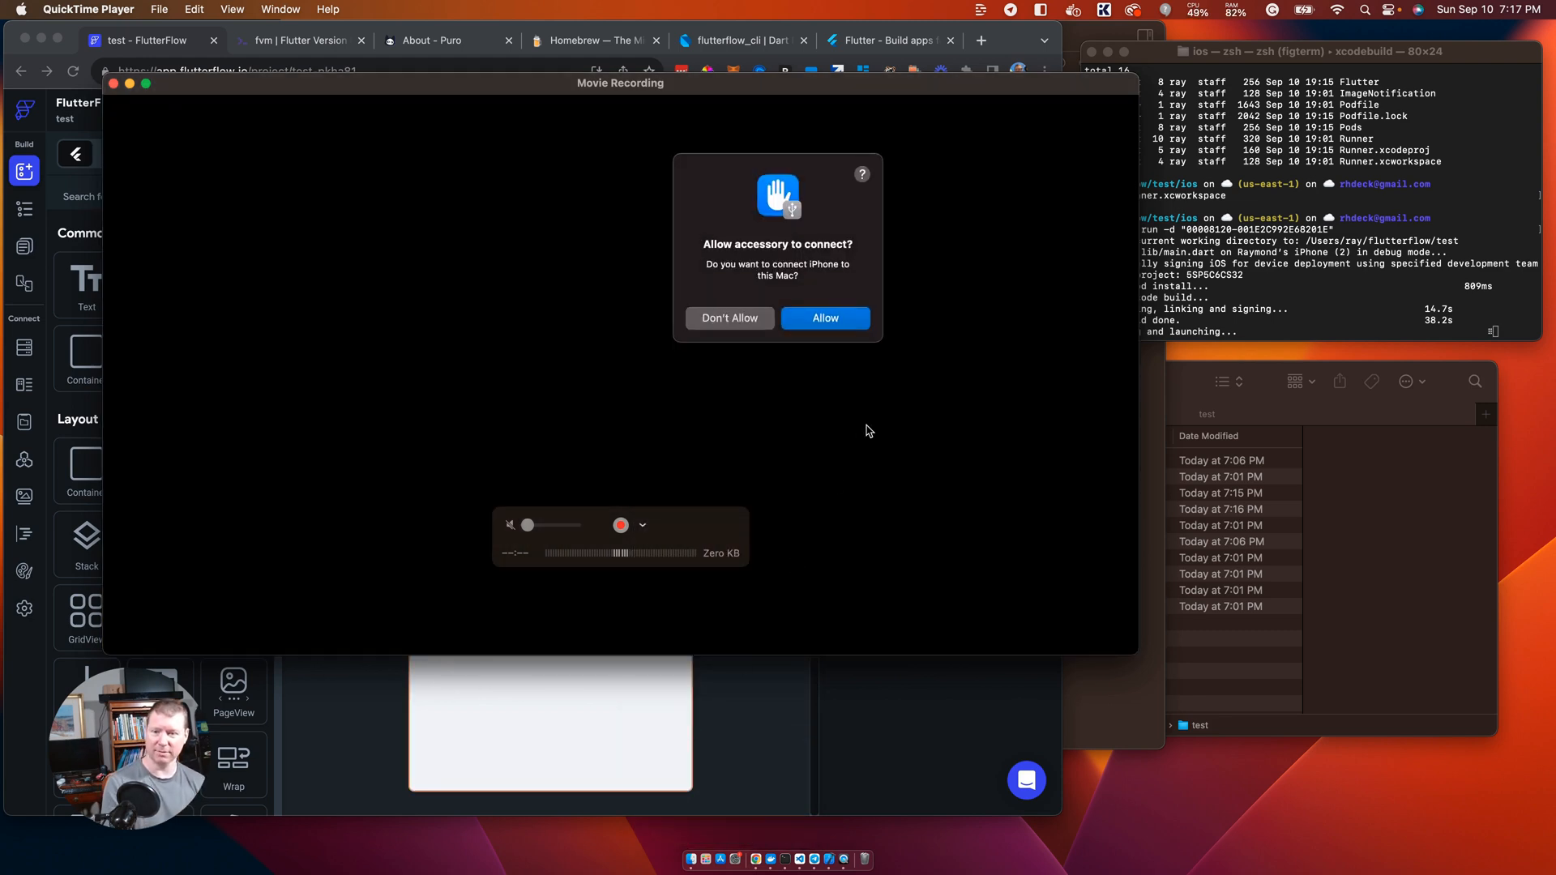
{"action": "left_click", "coordinate": [833, 316]}
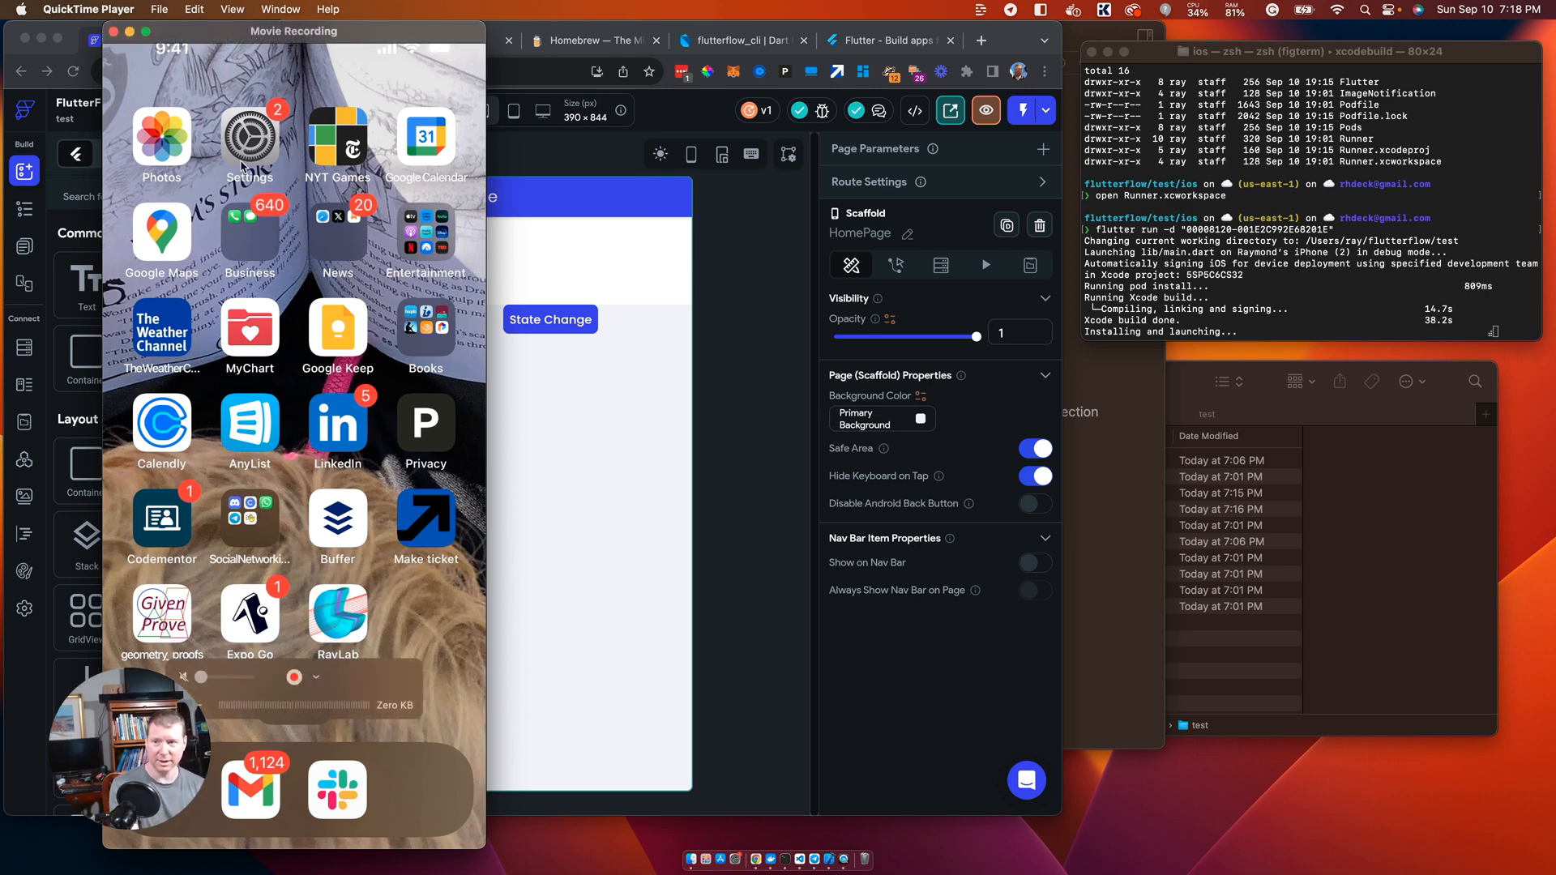
Step: Move the mirrored iPhone window to the edge of the desktop and switch back to the terminal running the app build
{"action": "left_click", "coordinate": [386, 38]}
{"action": "left_click_drag", "start_coordinate": [386, 38], "coordinate": [300, 39]}
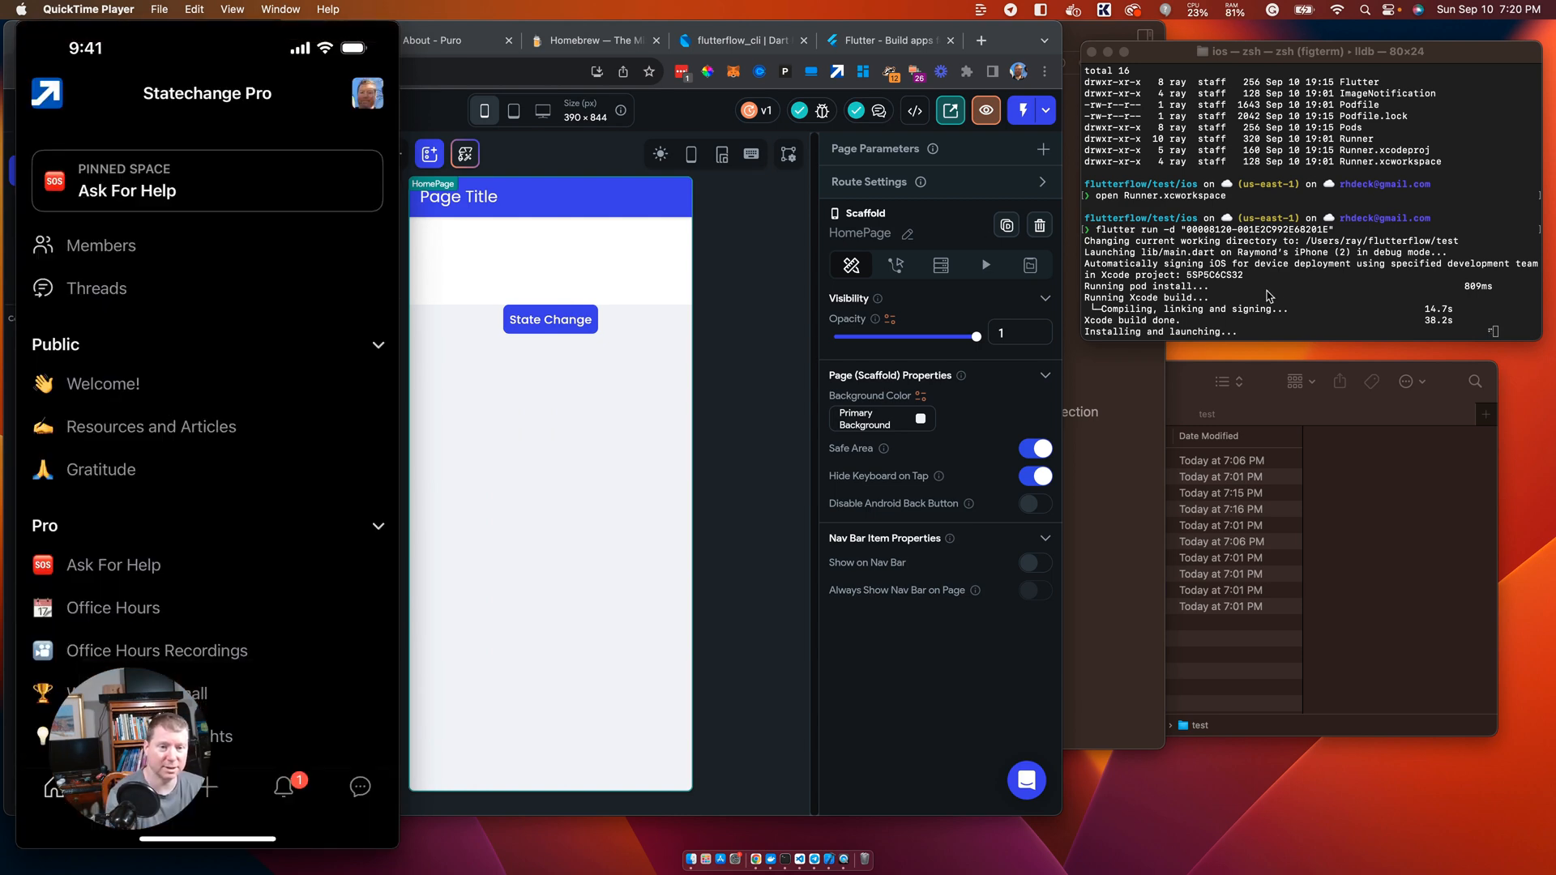
{"action": "left_click", "coordinate": [1368, 272]}
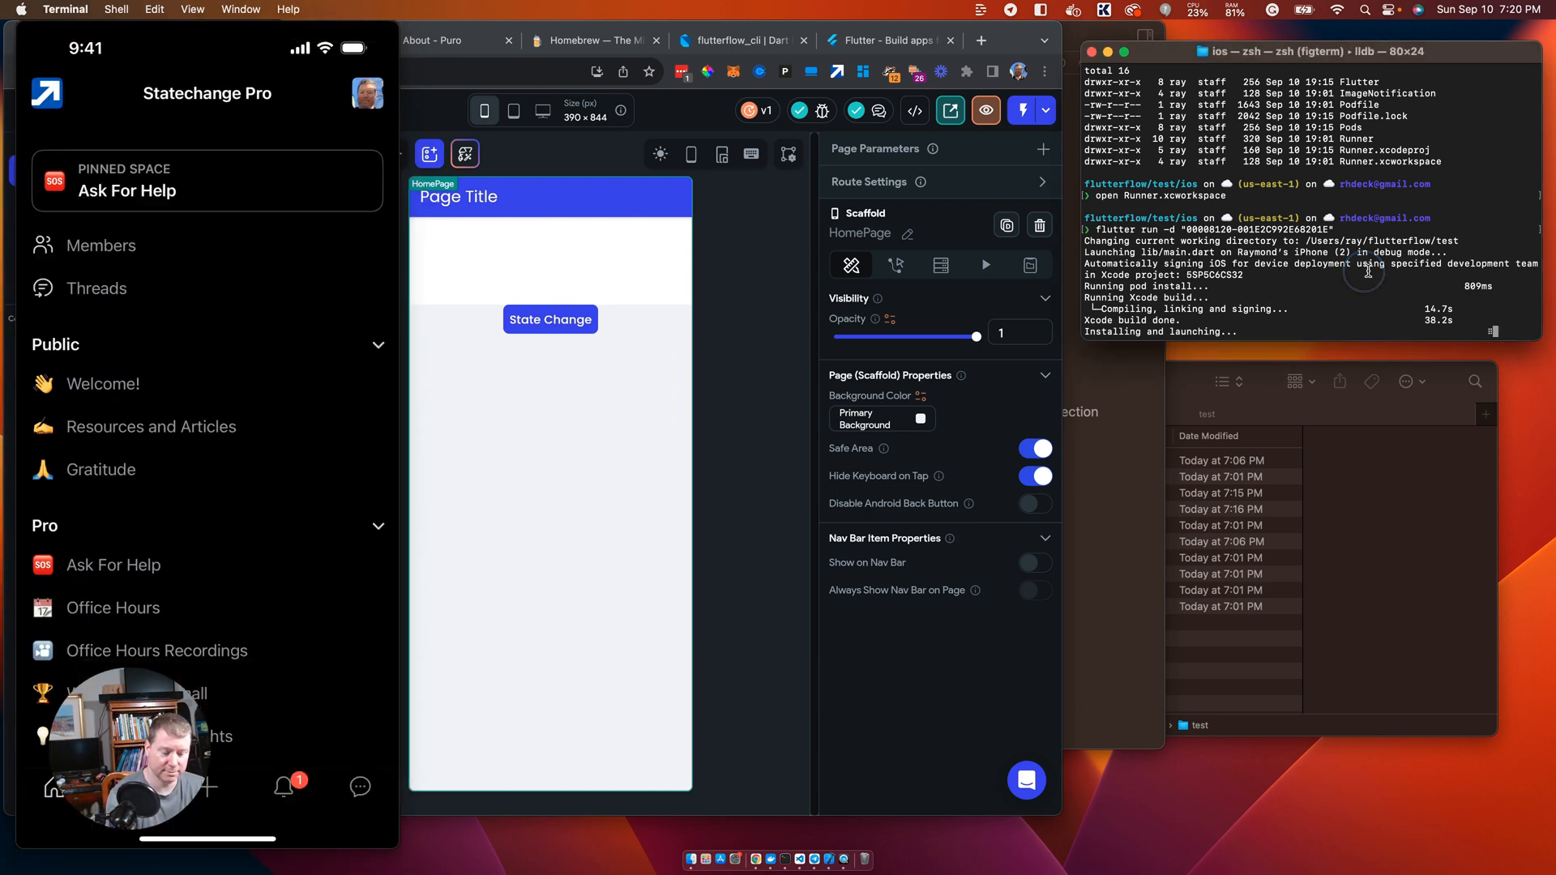
Step: Interrupt the stalled app launch and rerun flutter run -d with the iPhone's device identifier
{"action": "key", "text": "ctrl+c"}
{"action": "key", "text": "Return"}
{"action": "key", "text": "Return"}
{"action": "key", "text": "Up"}
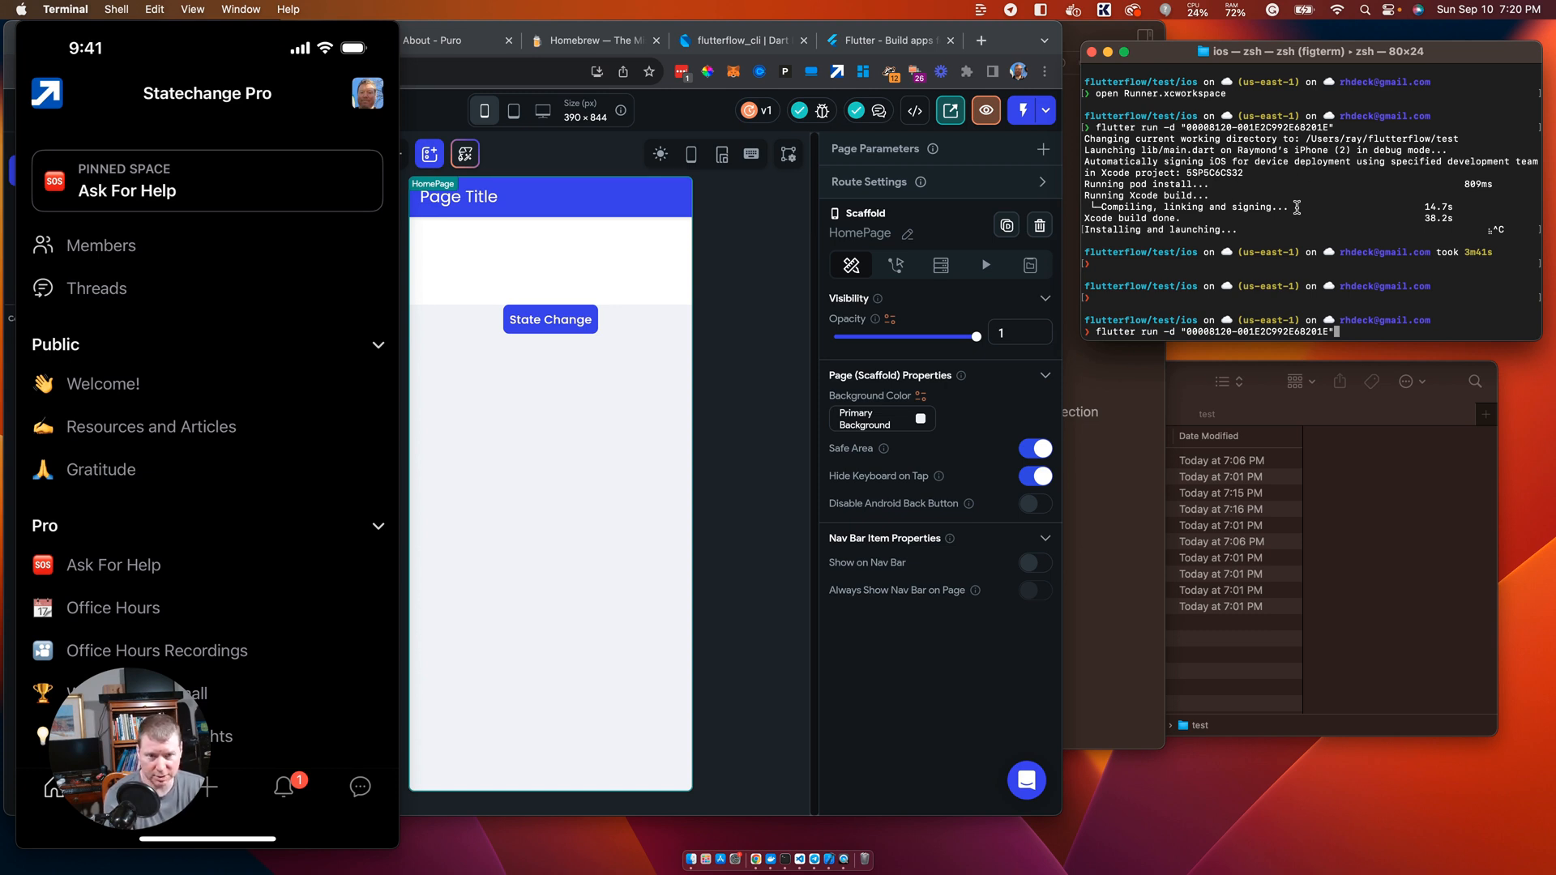
{"action": "key", "text": "Return"}
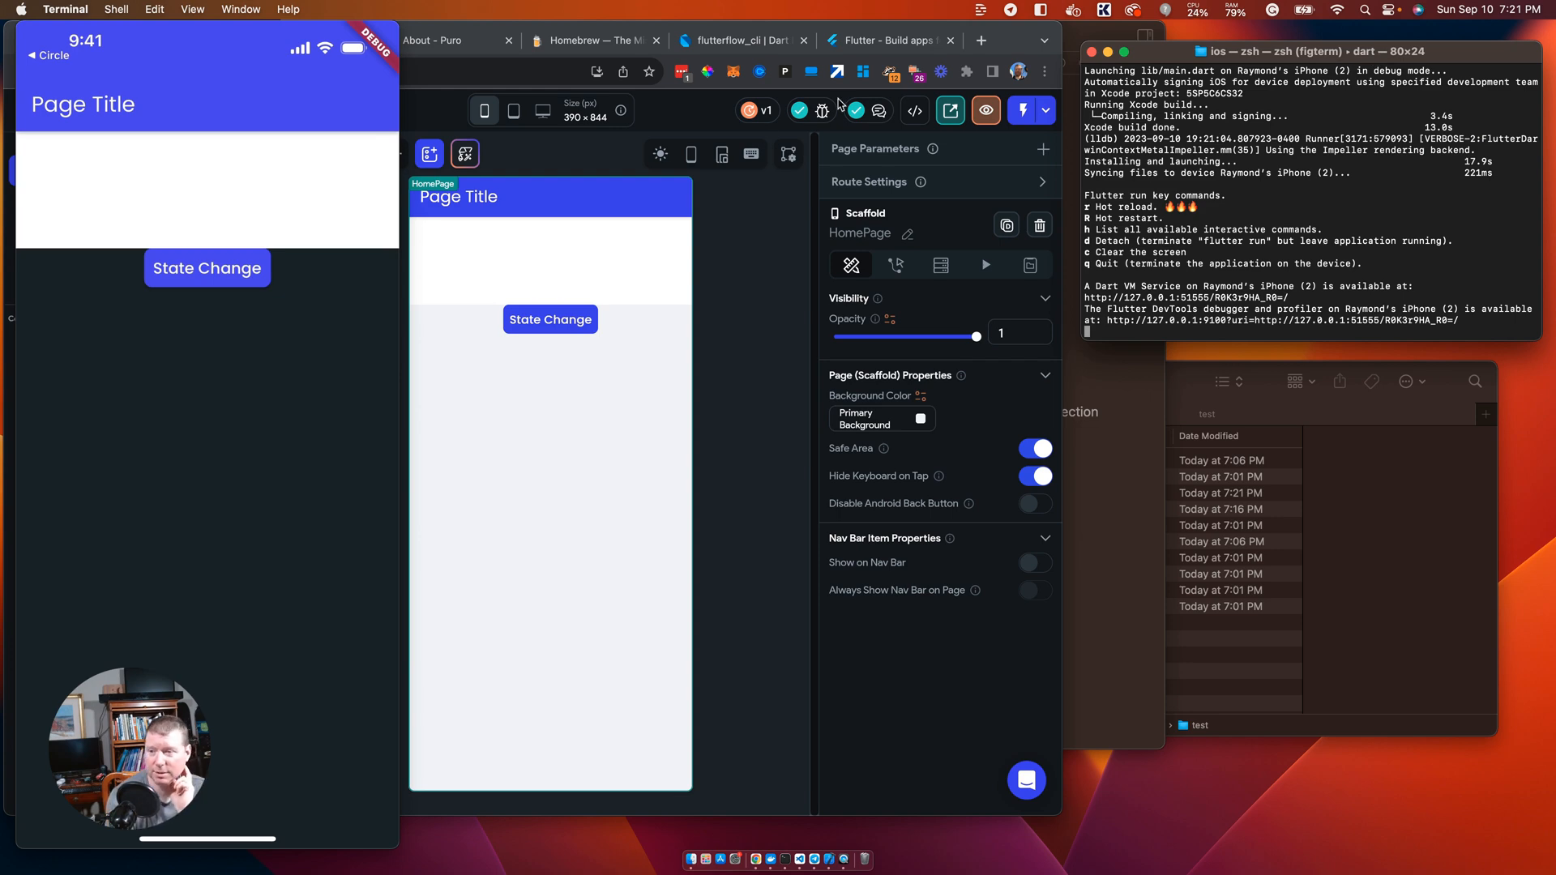
Step: Switch to the FlutterFlow project in the browser and change the State Change button's text to Youtube
{"action": "left_click", "coordinate": [225, 636]}
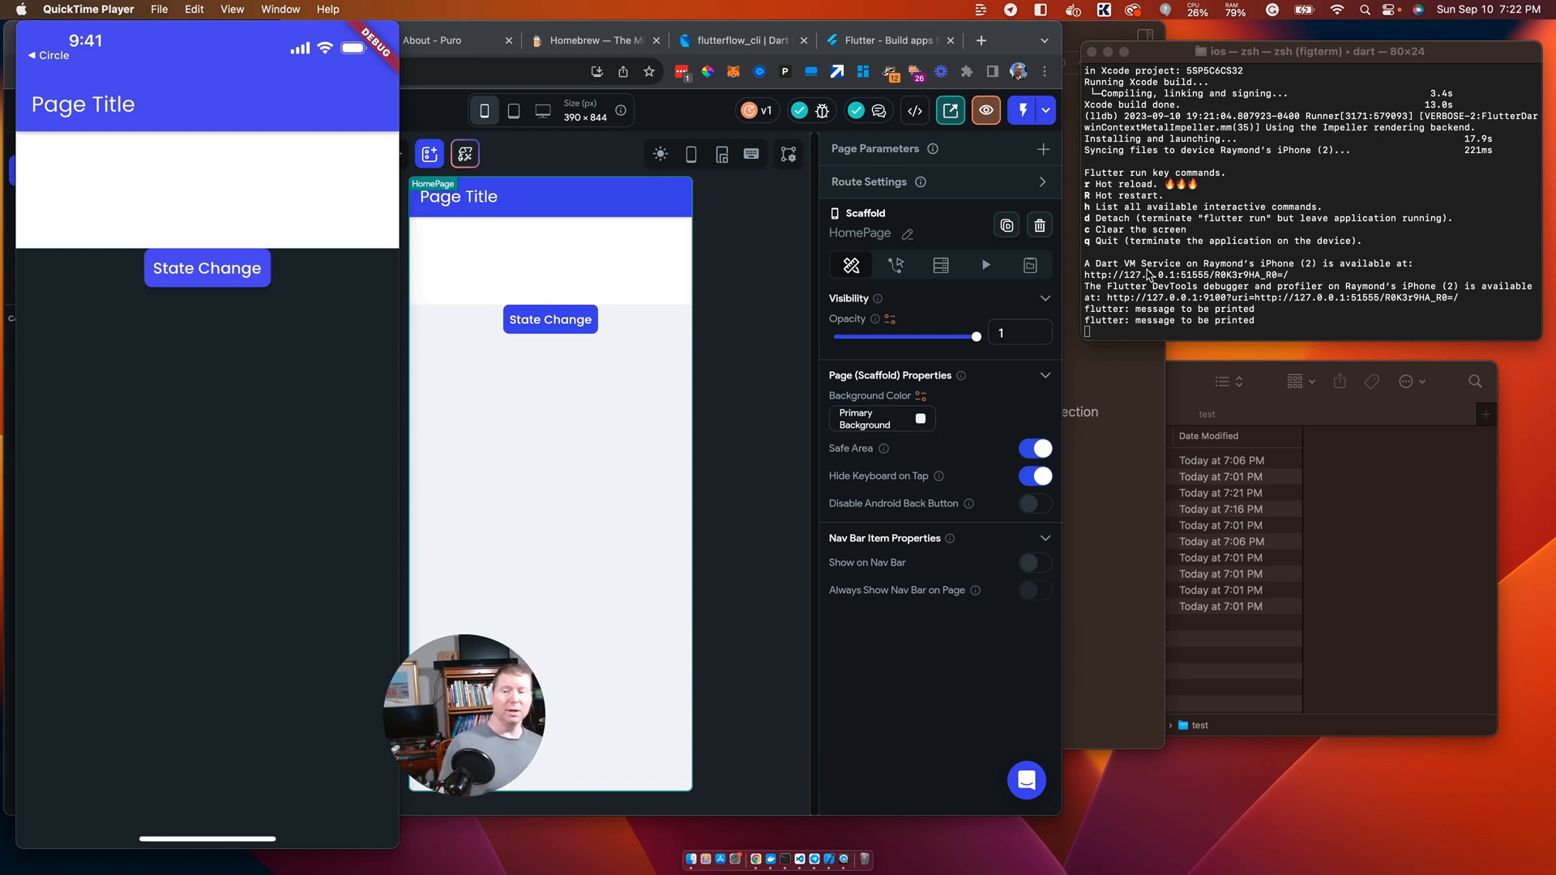
{"action": "left_click", "coordinate": [709, 349]}
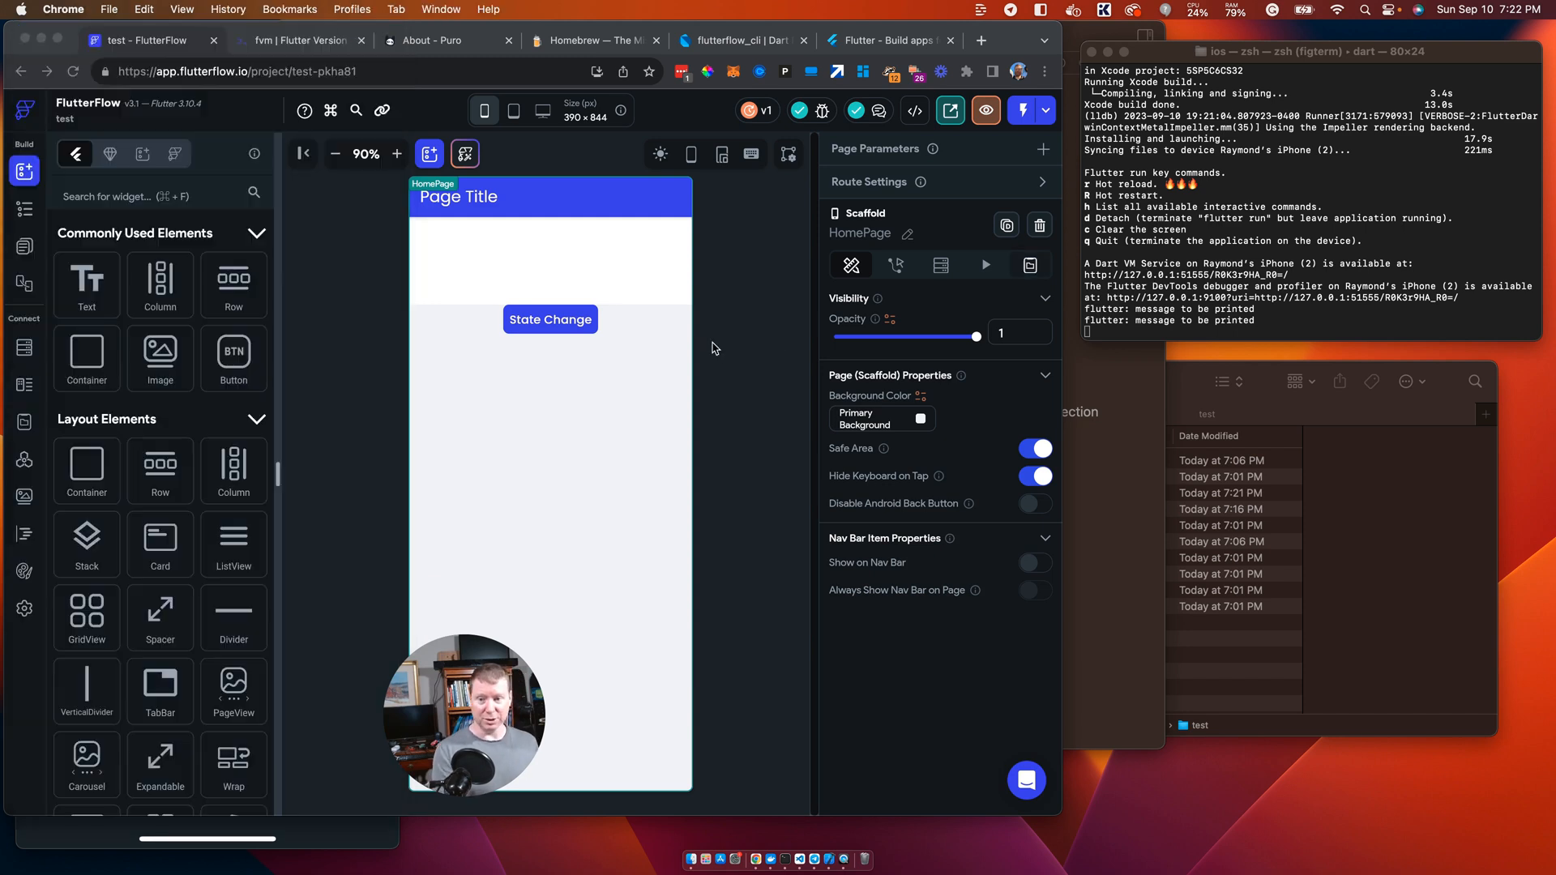
{"action": "left_click", "coordinate": [1213, 280]}
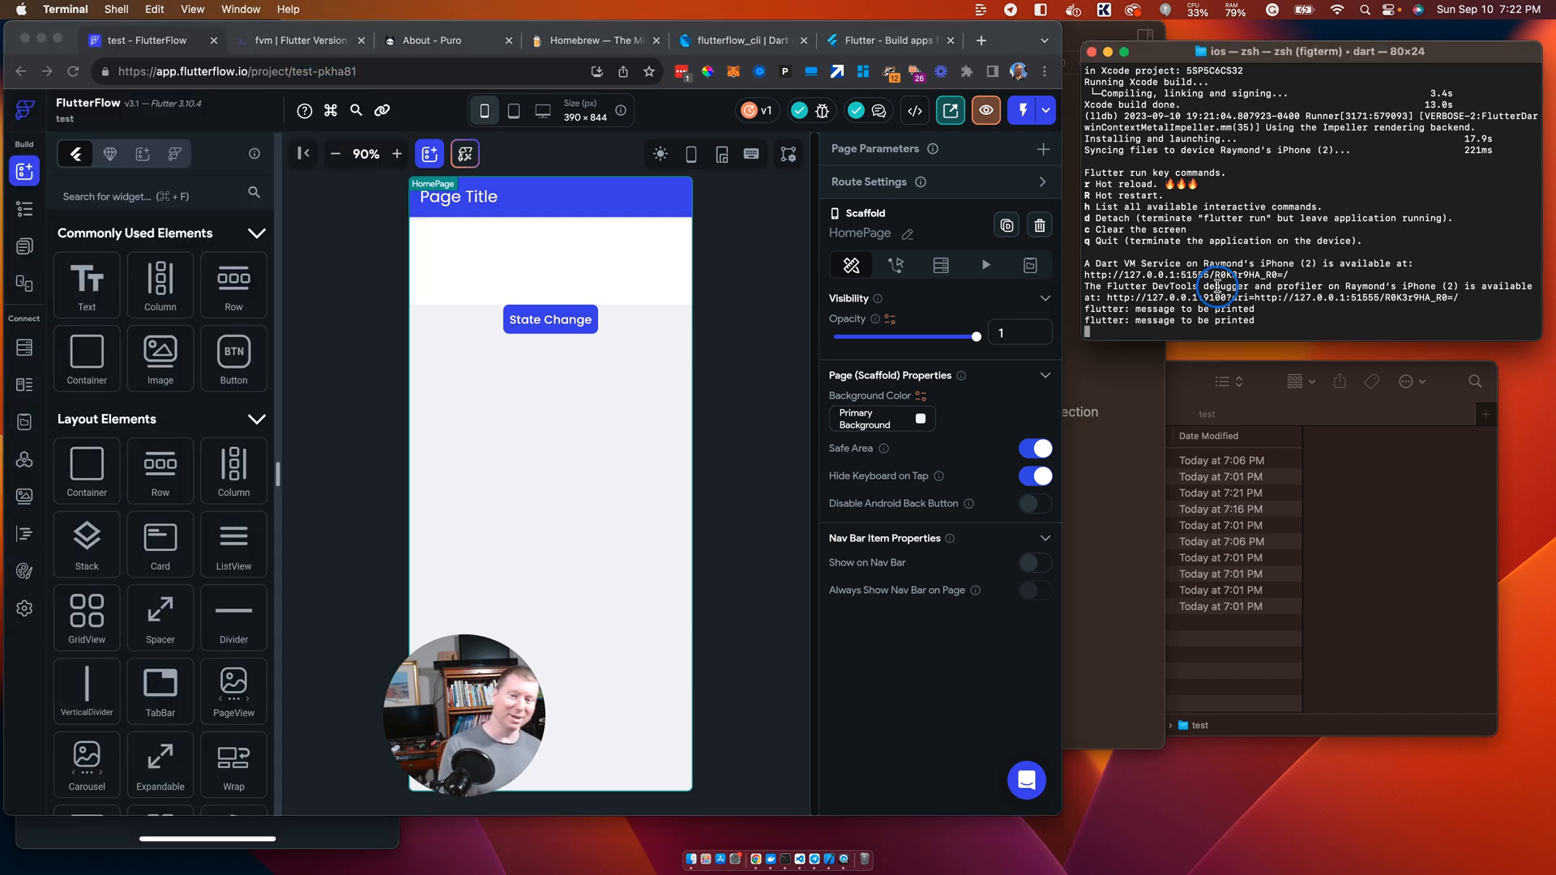
{"action": "left_click", "coordinate": [554, 323]}
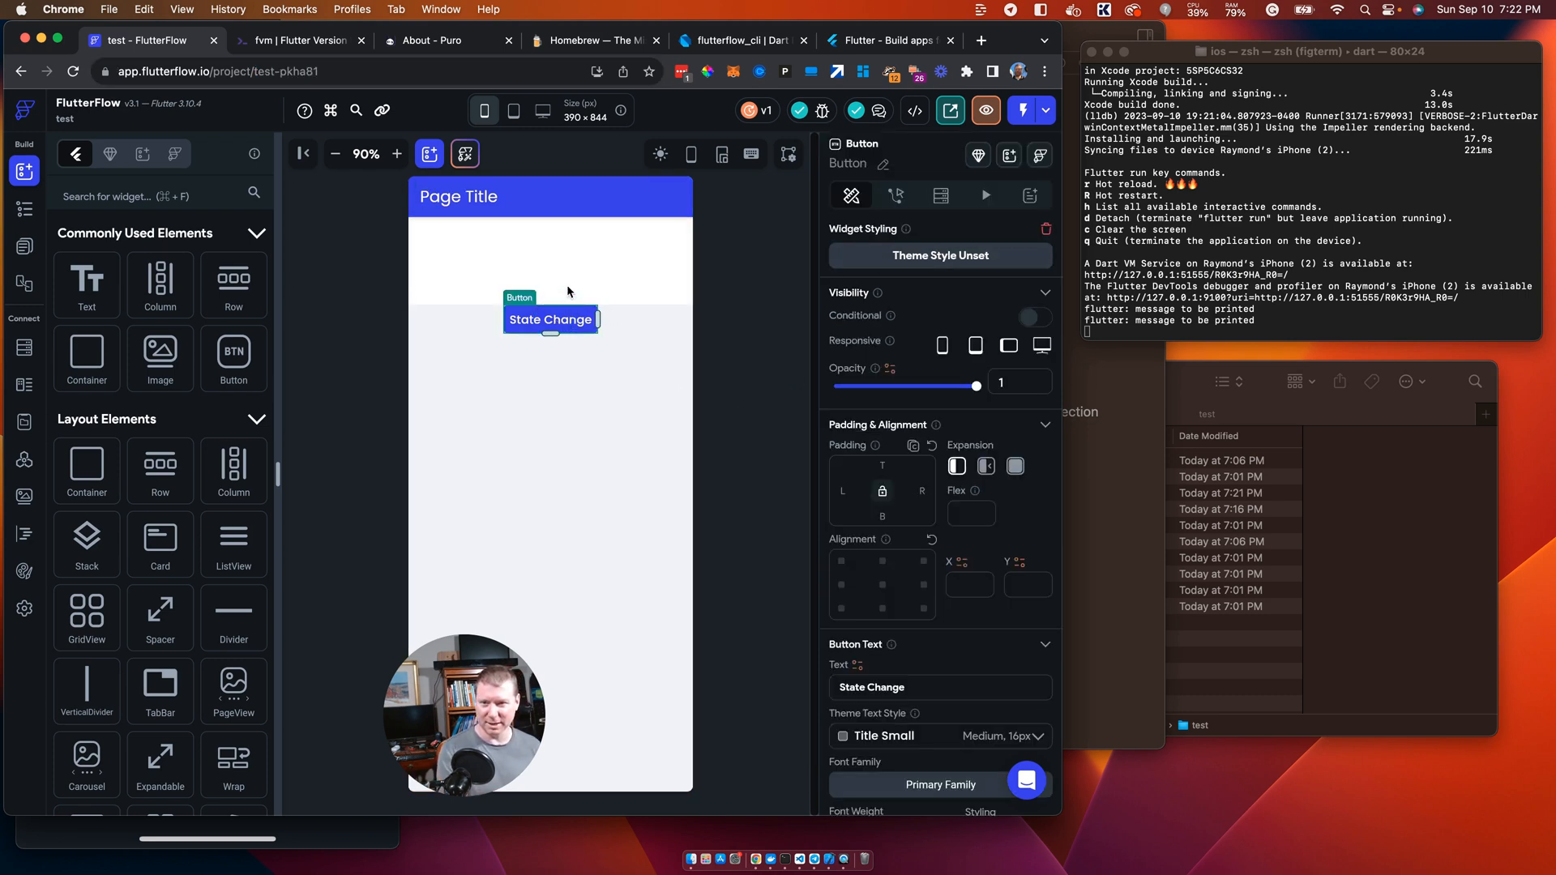
{"action": "left_click", "coordinate": [559, 328]}
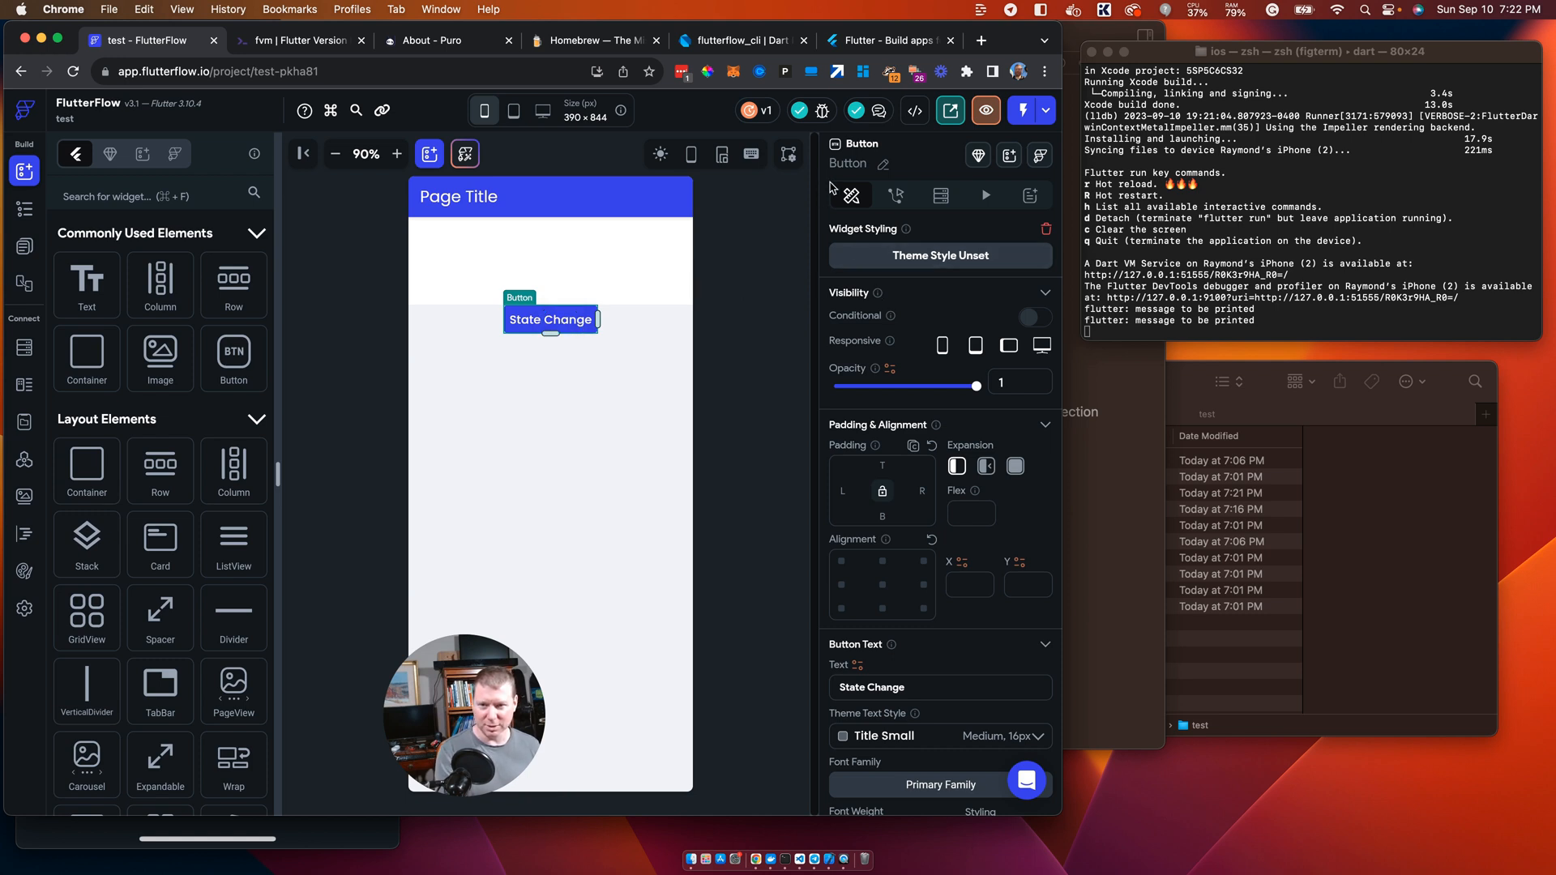
{"action": "key", "text": "Return"}
{"action": "type", "text": "Youtube"}
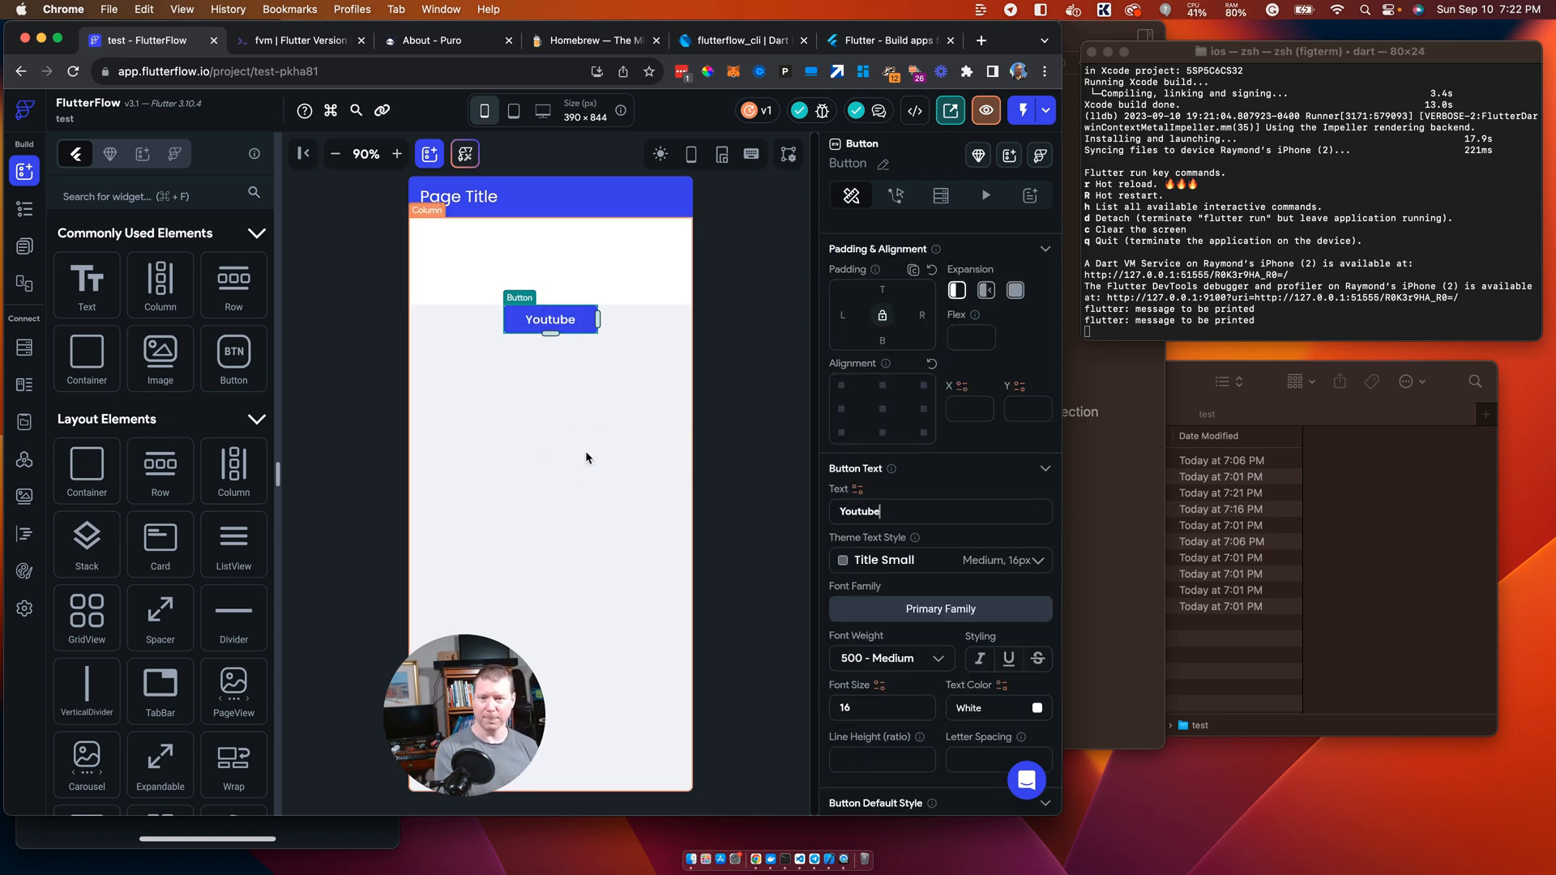
{"action": "left_click", "coordinate": [587, 454]}
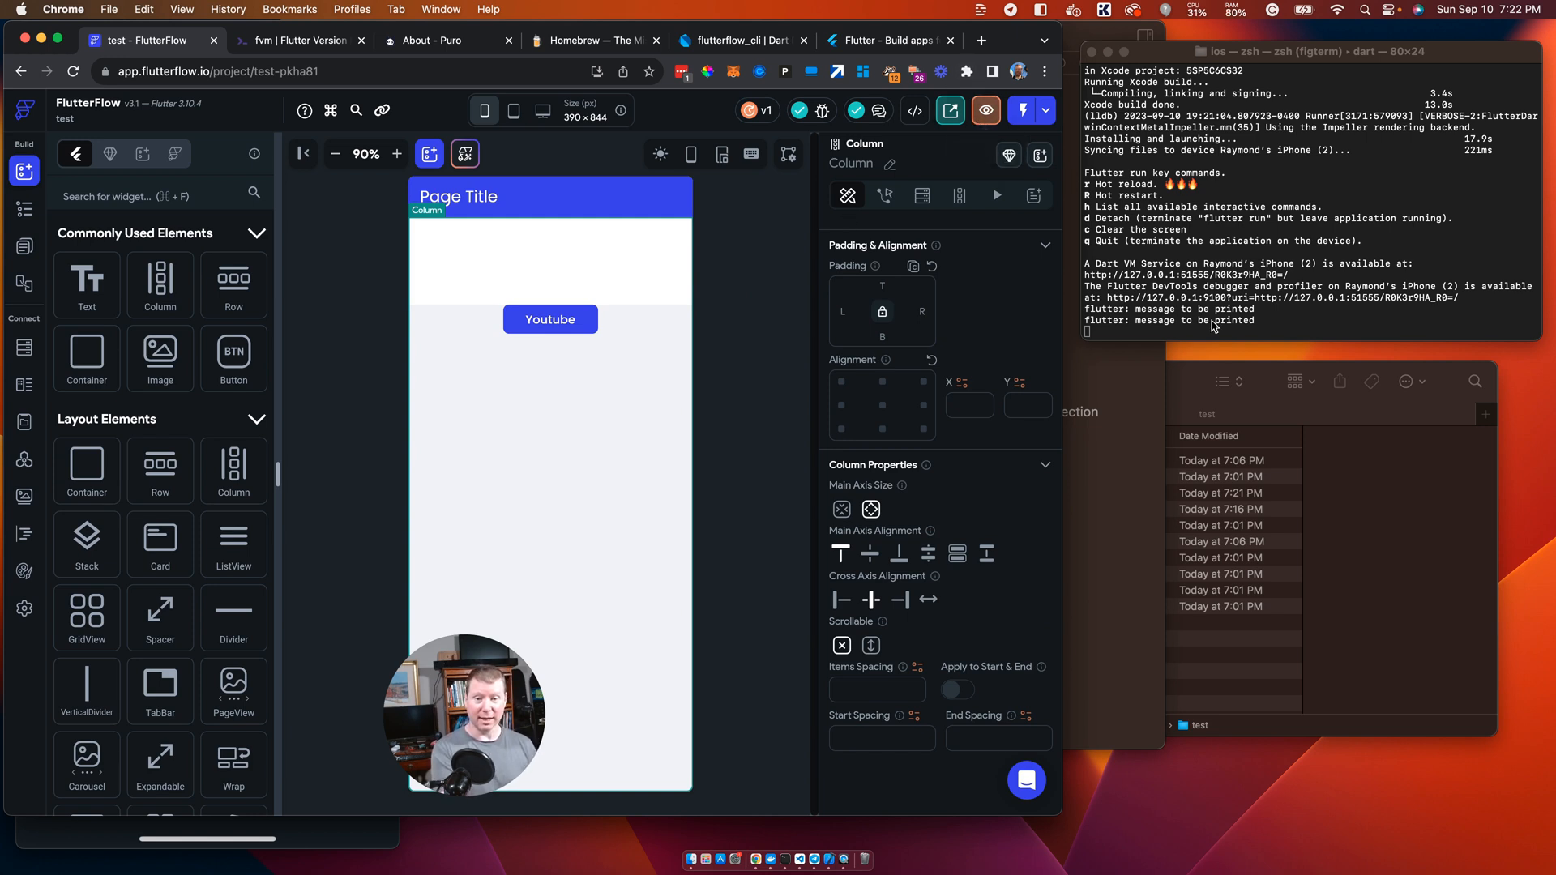
Step: Quit the running app from the terminal and move up two folders to the flutterflow folder
{"action": "left_click", "coordinate": [1240, 268]}
{"action": "key", "text": "q"}
{"action": "key", "text": "Return"}
{"action": "key", "text": "Return"}
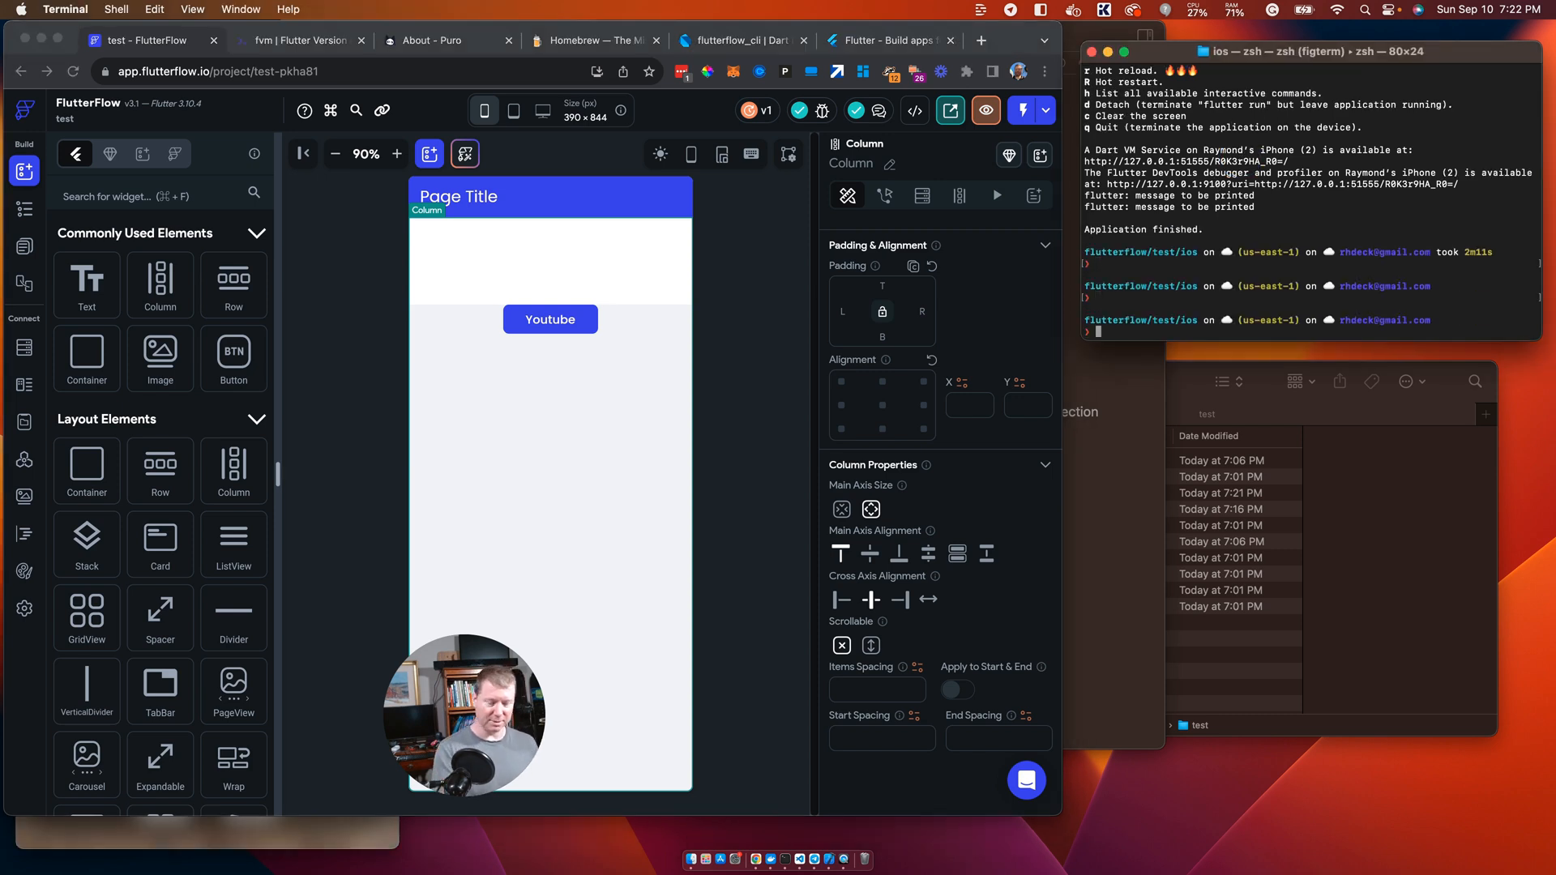
{"action": "type", "text": "cd .."}
{"action": "key", "text": "Return"}
{"action": "type", "text": "cd .."}
{"action": "key", "text": "Return"}
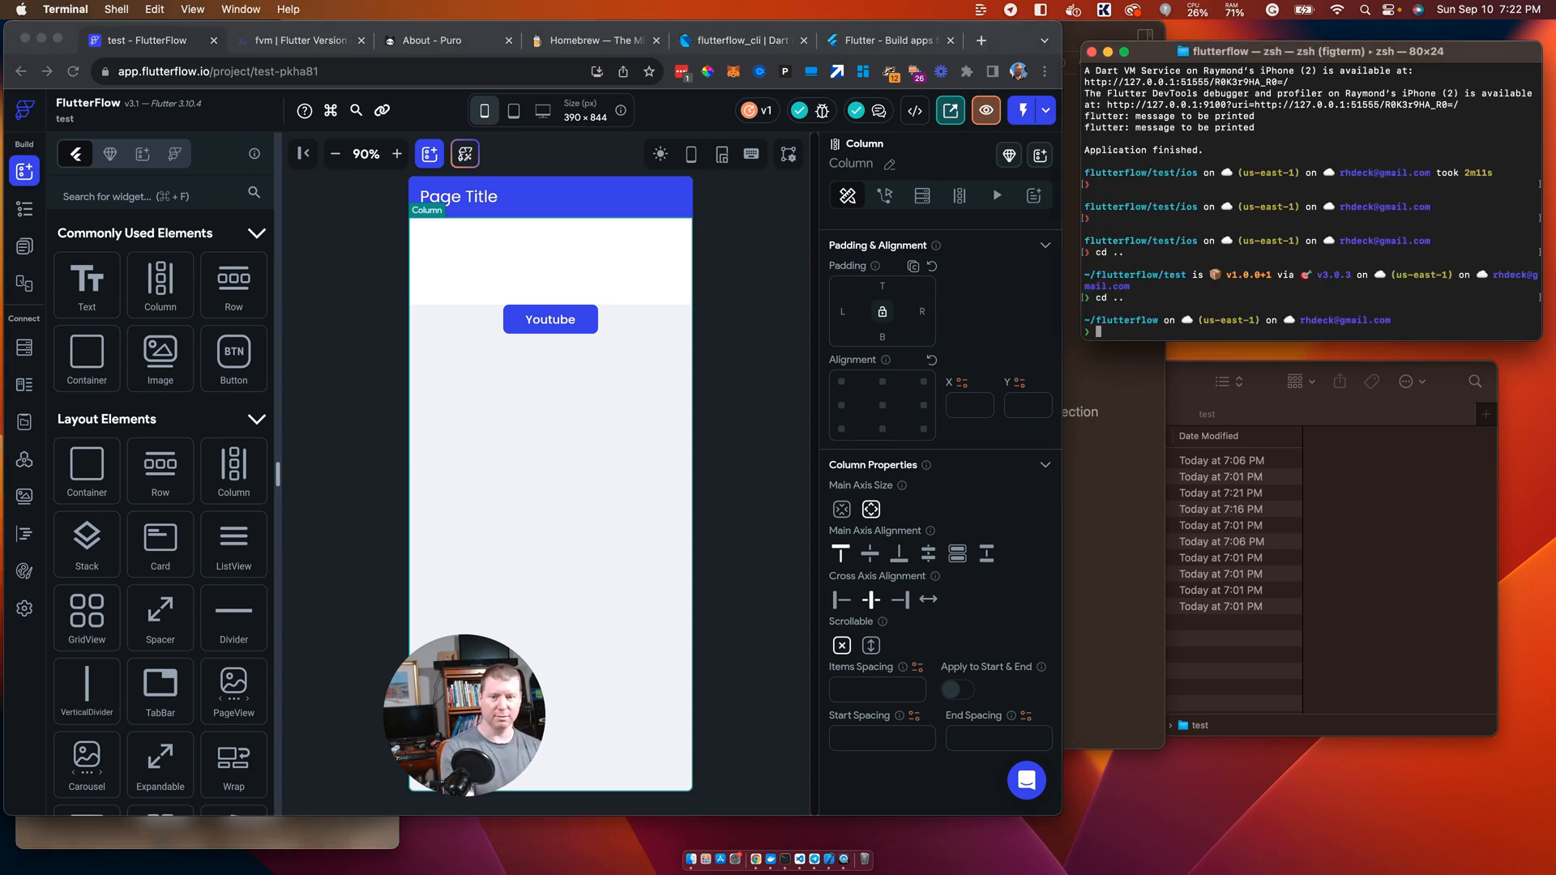
Step: Enter the test folder to list its contents with ls -l, and return to the flutterflow folder
{"action": "type", "text": "cd "}
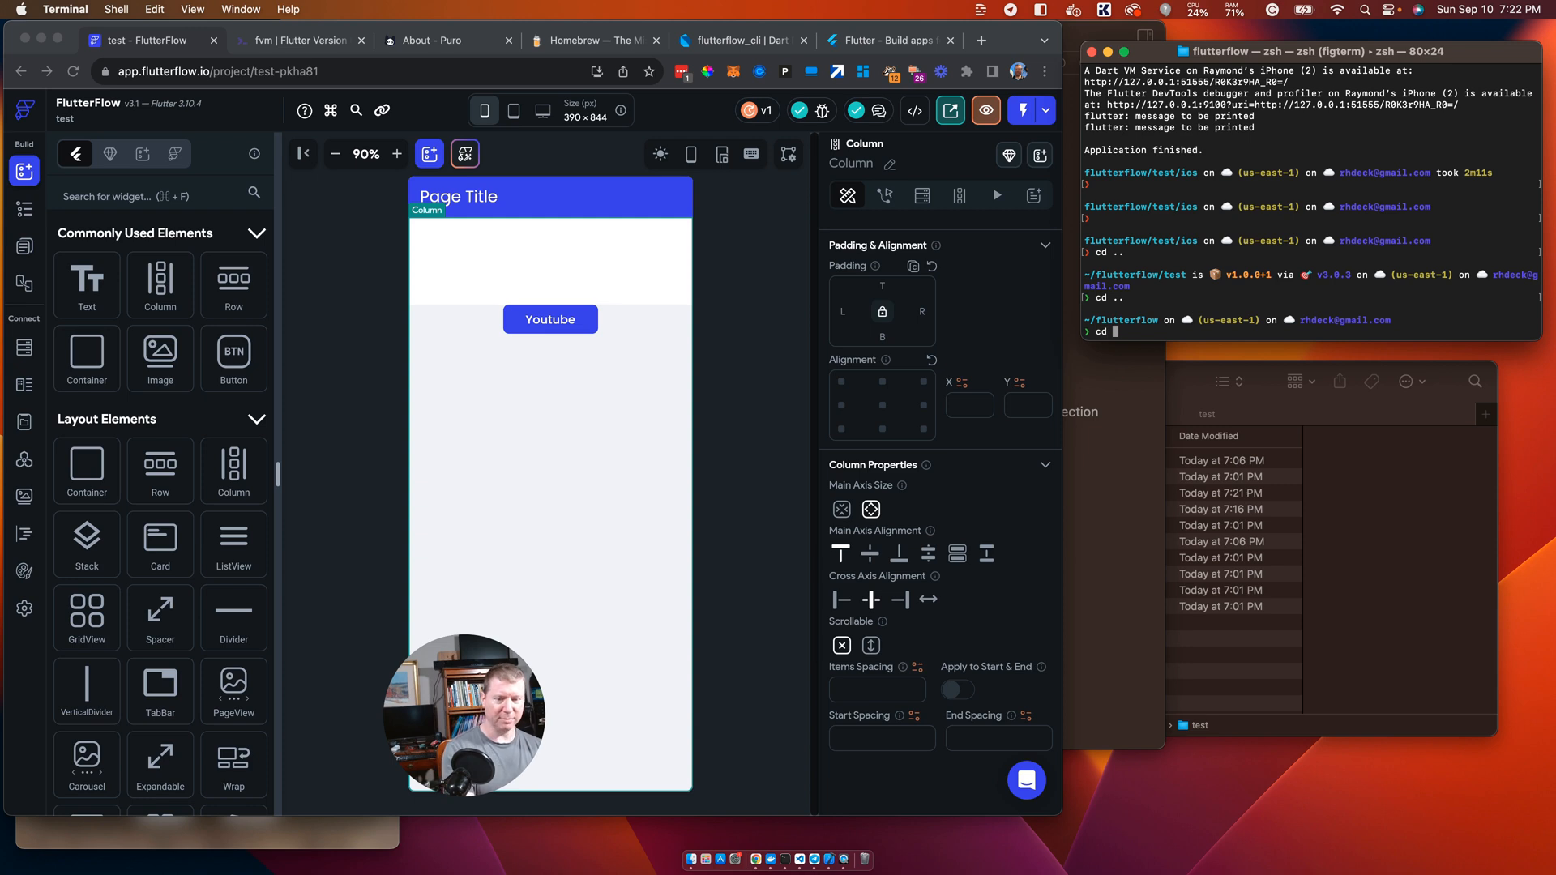
{"action": "type", "text": "test"}
{"action": "key", "text": "Return"}
{"action": "type", "text": "ls -l"}
{"action": "key", "text": "Return"}
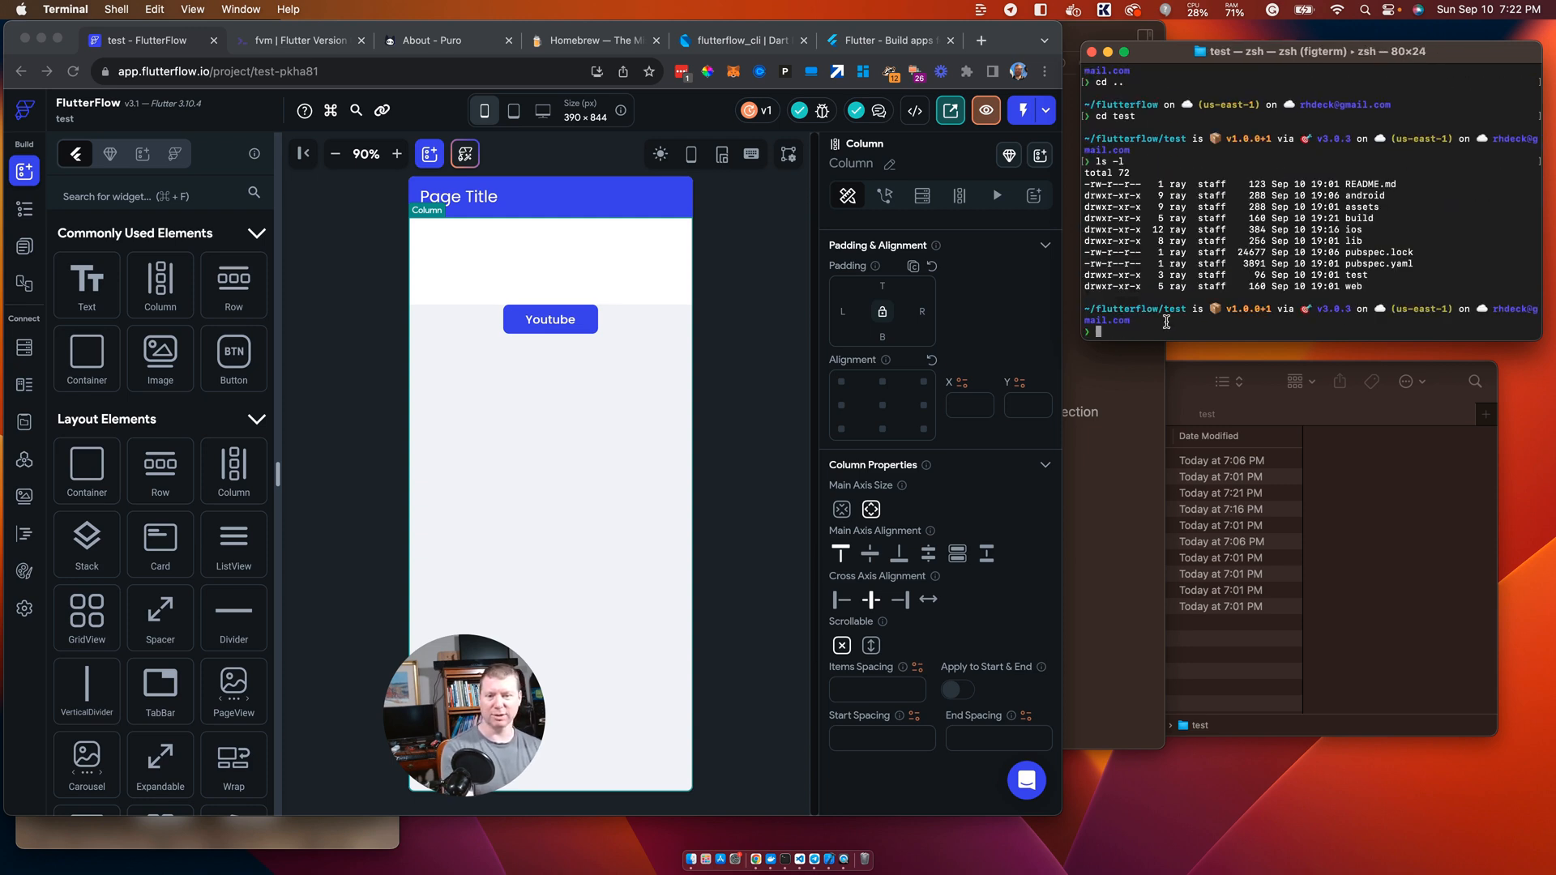
{"action": "type", "text": "cd .."}
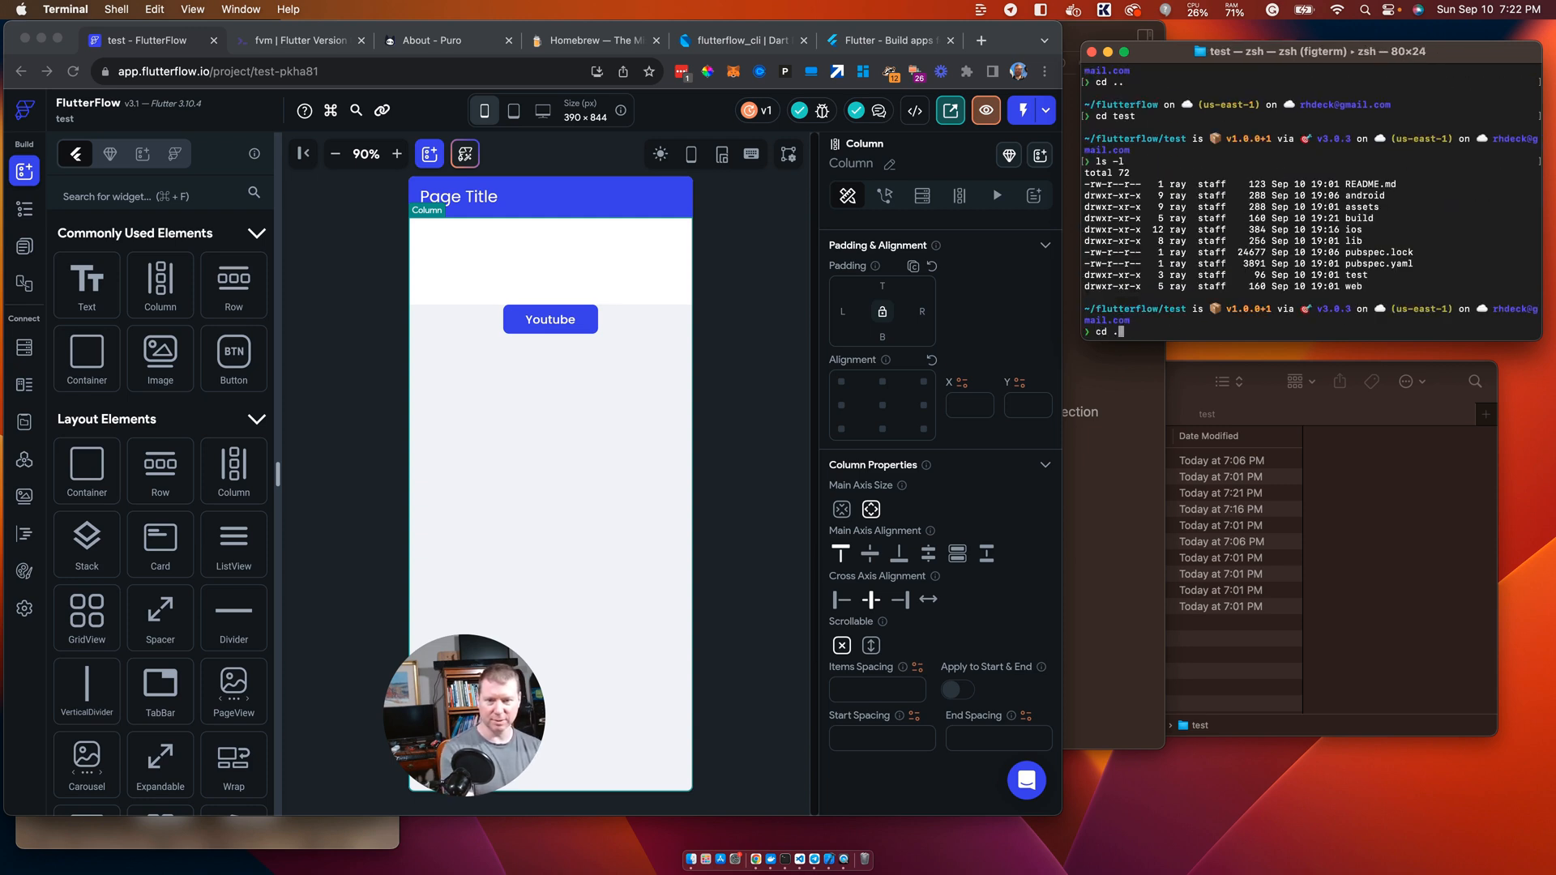
{"action": "key", "text": "Return"}
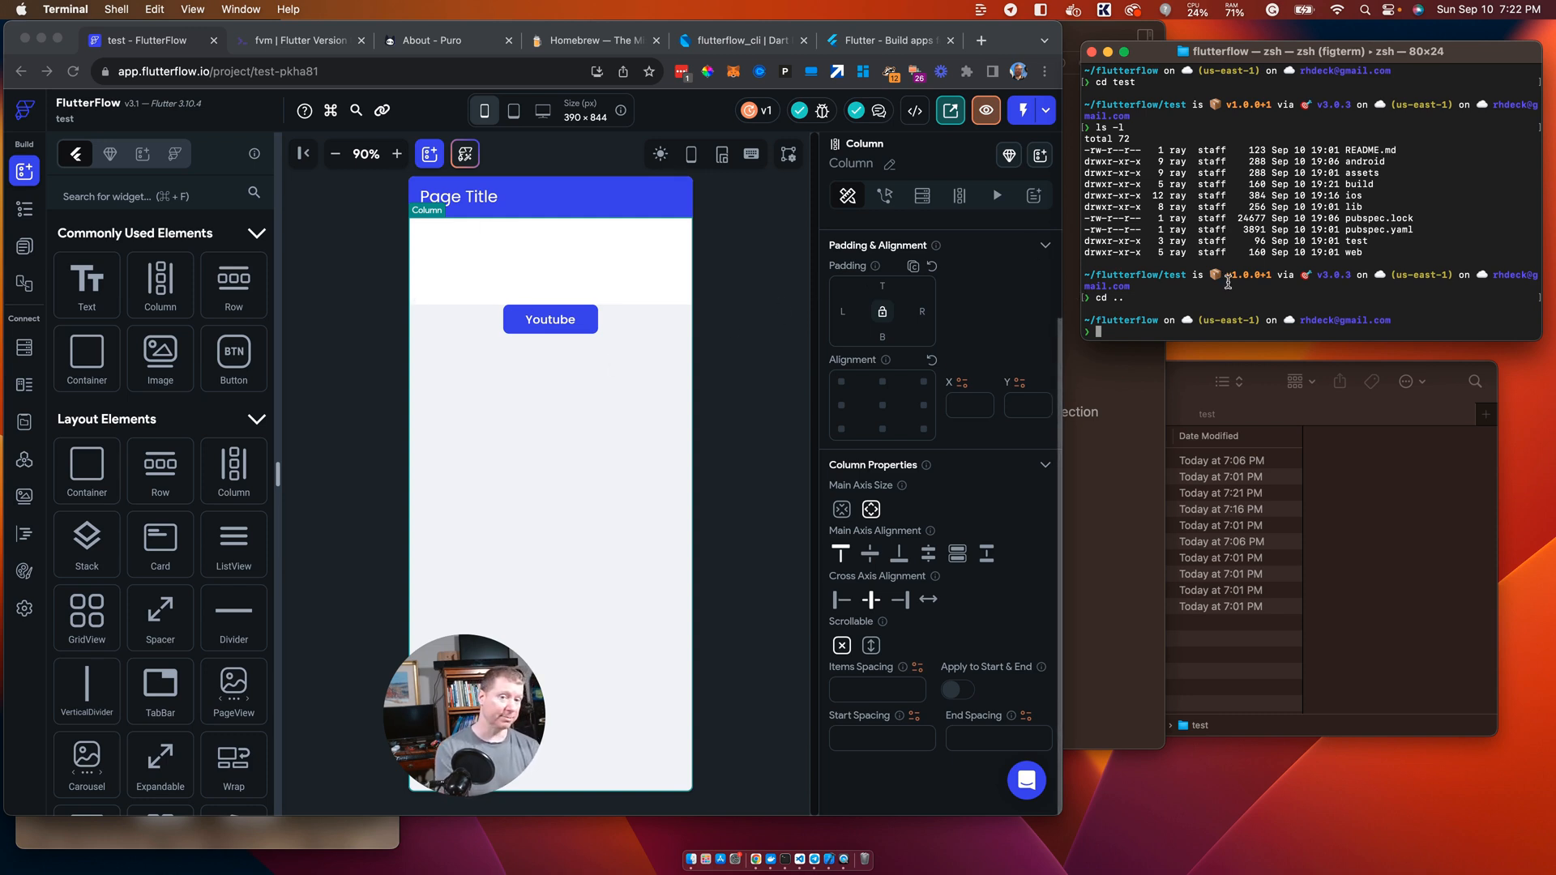
Step: Recall the earlier flutterflow export-code command containing the API token and rerun it for project test-pkha81
{"action": "type", "text": "flutterflow"}
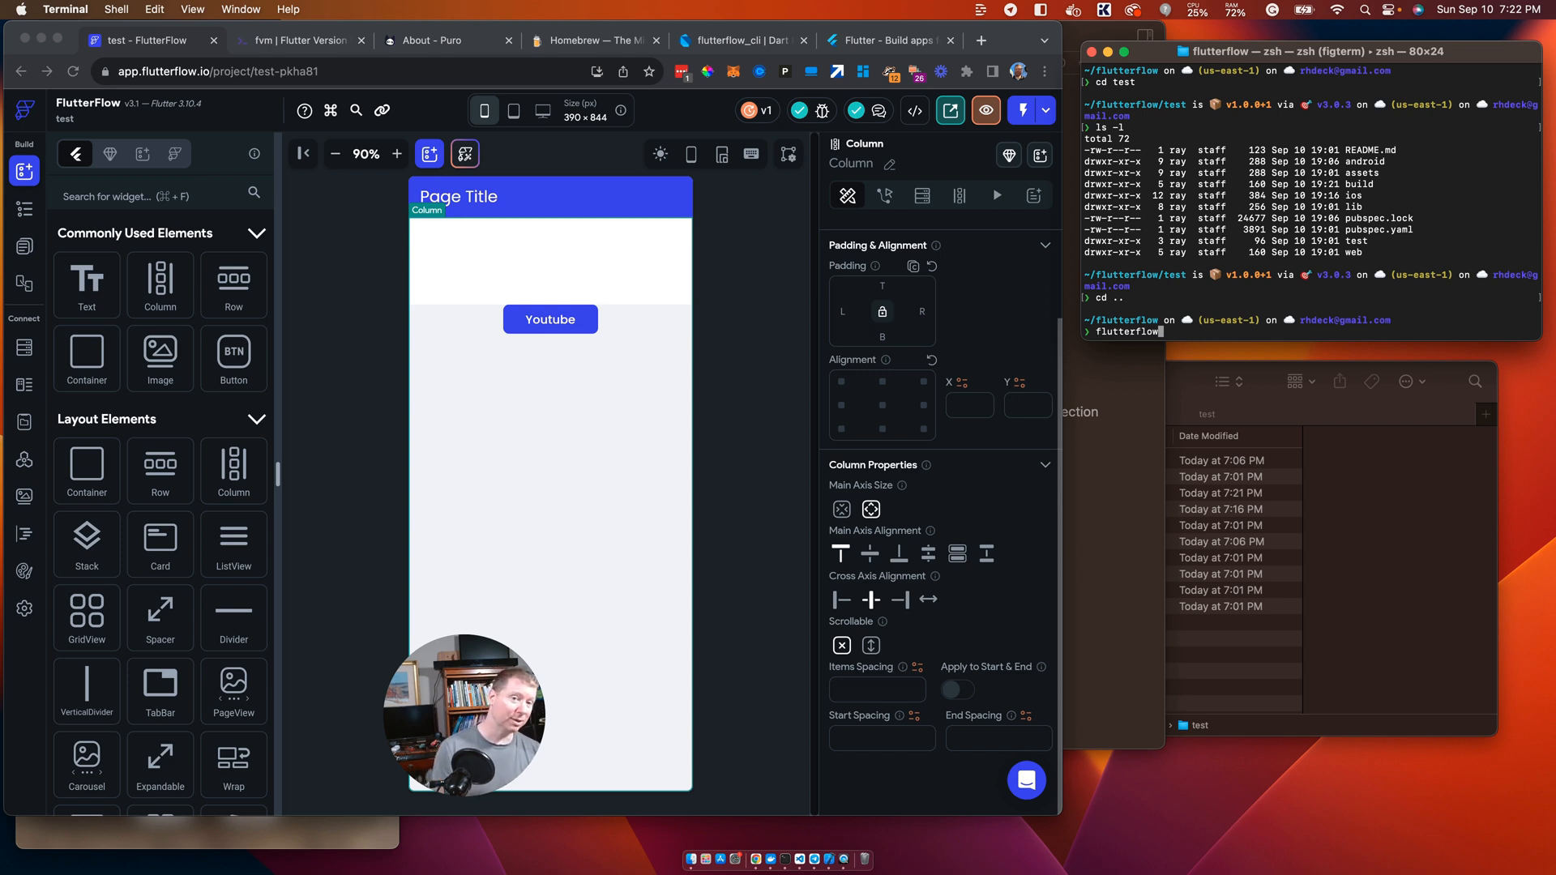
{"action": "key", "text": "Up"}
{"action": "key", "text": "Up"}
{"action": "key", "text": "Up"}
{"action": "key", "text": "Up"}
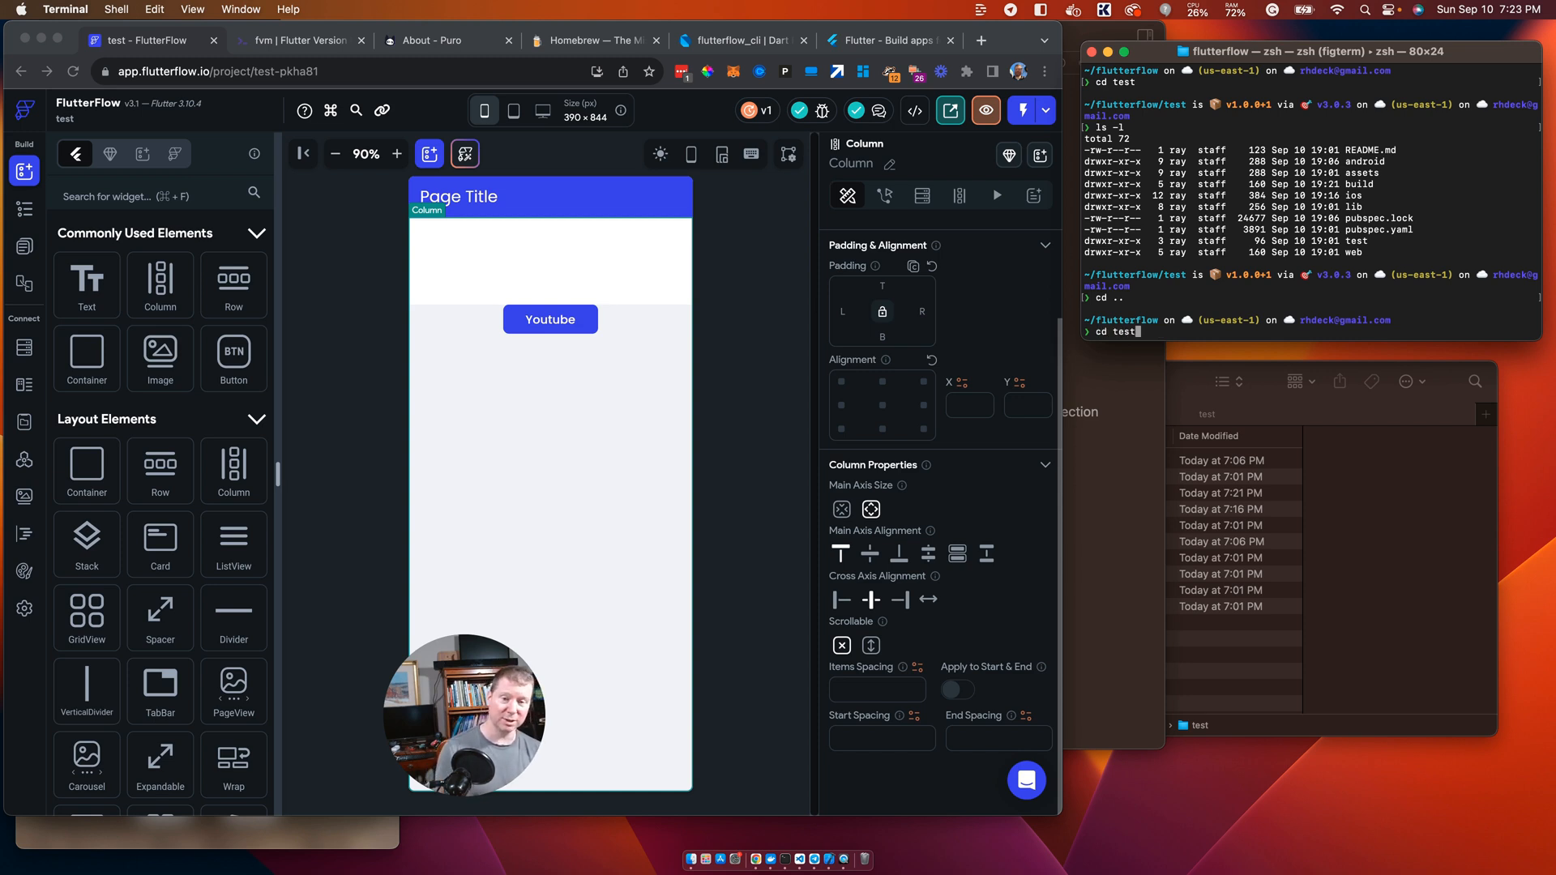
{"action": "key", "text": "Up"}
{"action": "key", "text": "Up"}
{"action": "key", "text": "Up"}
{"action": "key", "text": "Up"}
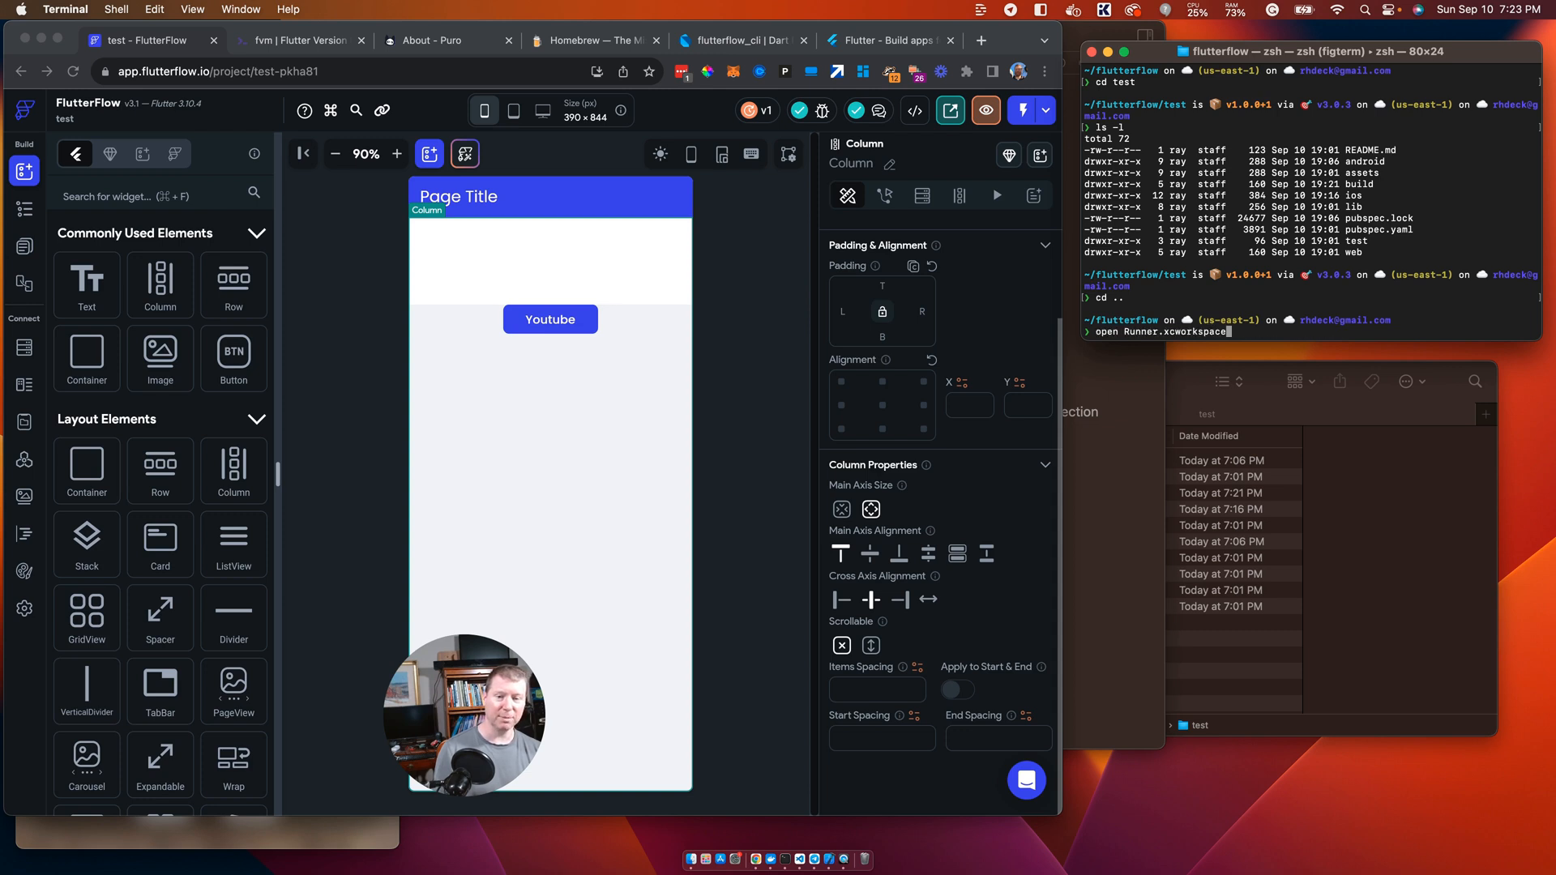
{"action": "key", "text": "Up"}
{"action": "key", "text": "Up"}
{"action": "key", "text": "Up"}
{"action": "key", "text": "Up"}
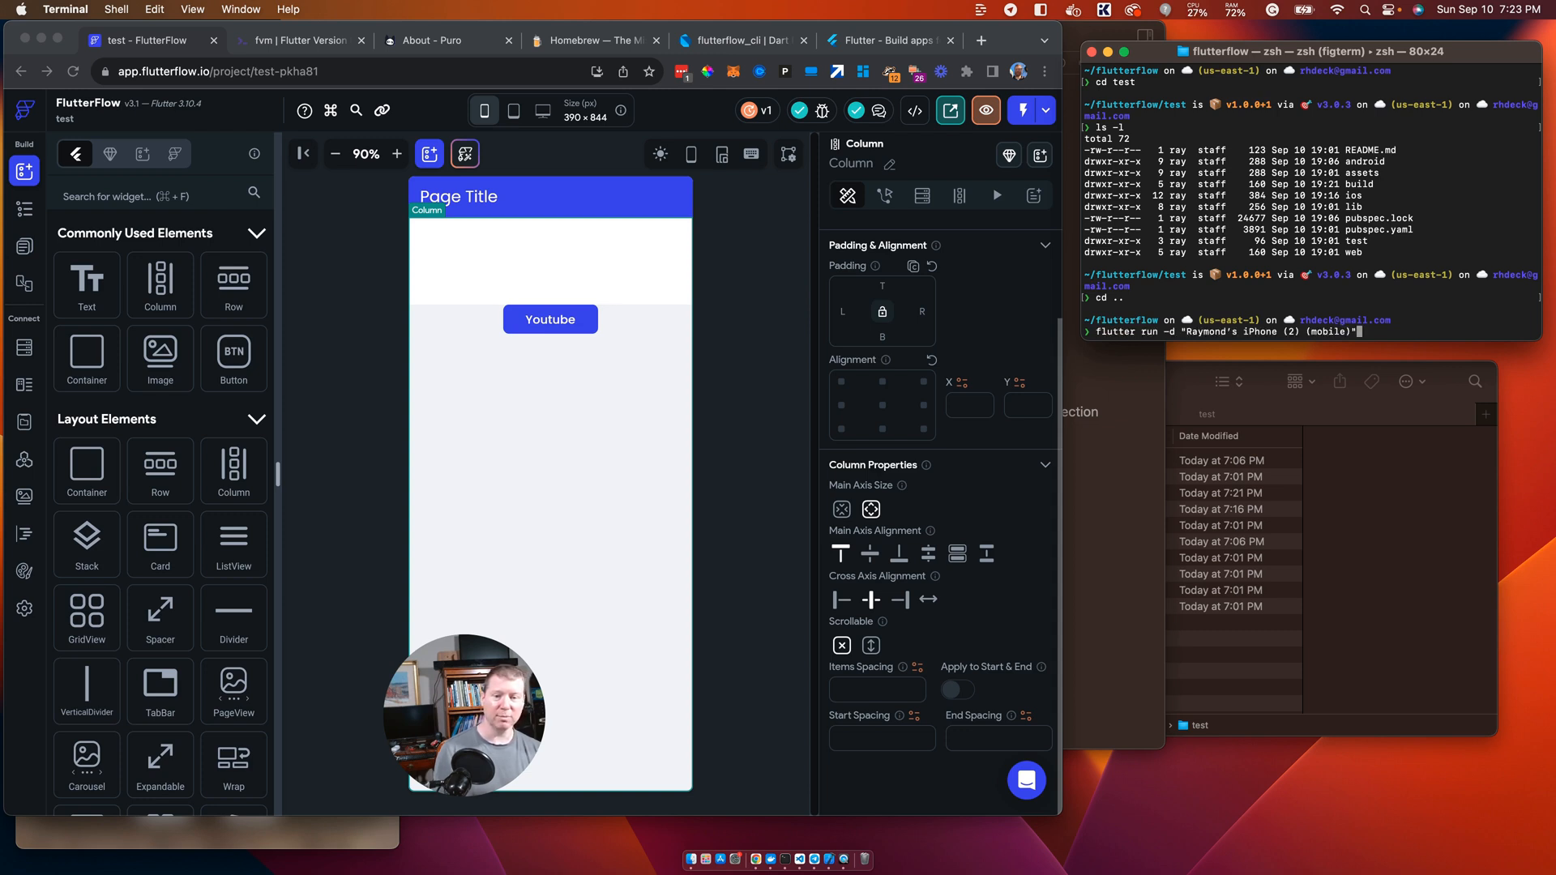
{"action": "key", "text": "Up"}
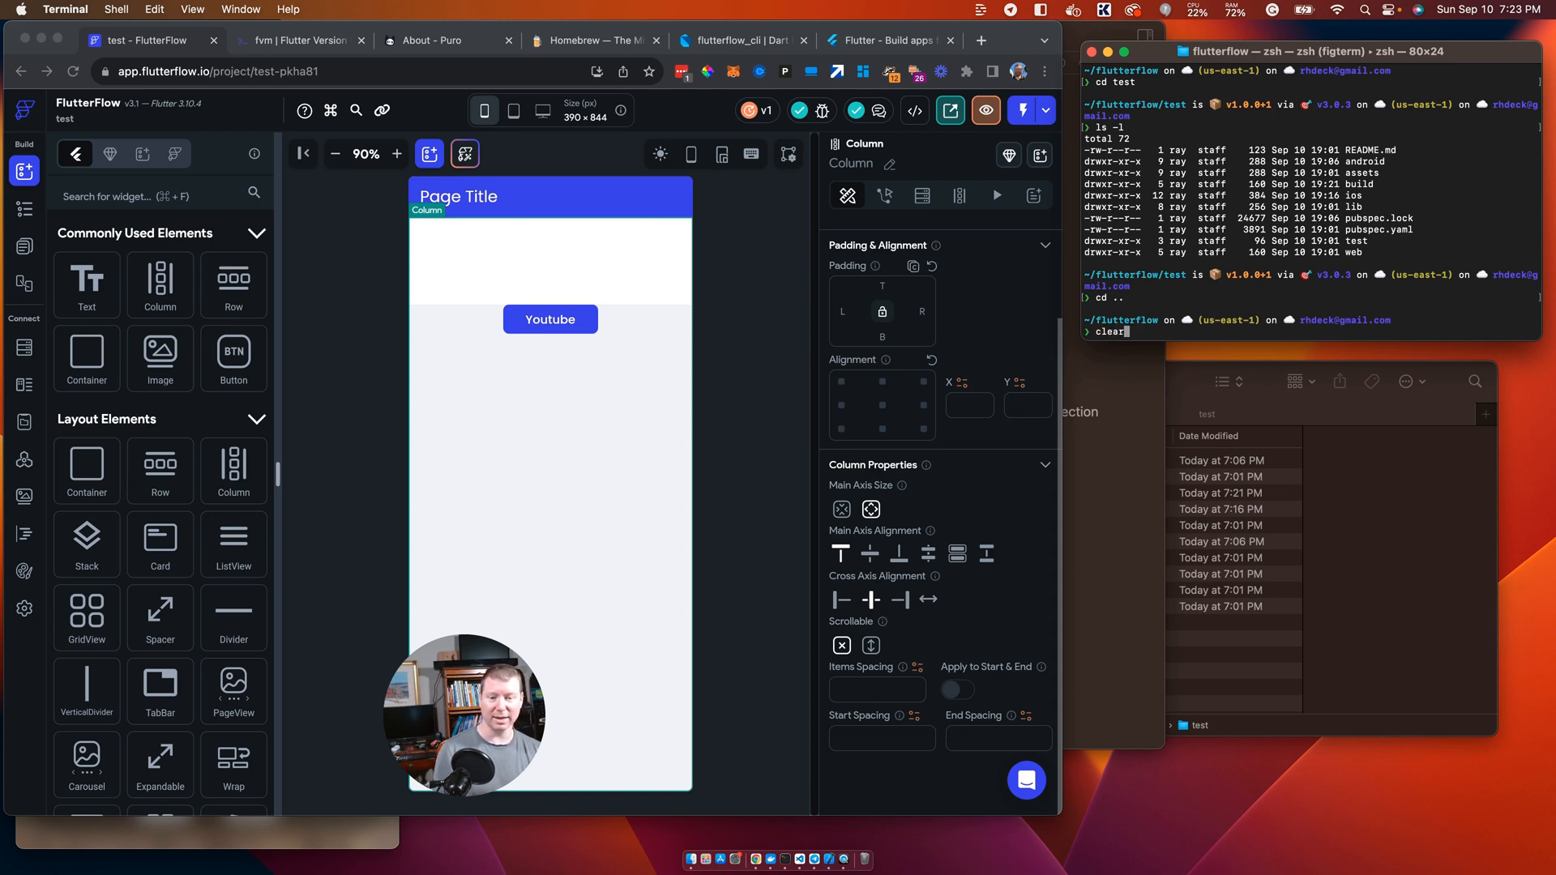
{"action": "key", "text": "Down"}
{"action": "key", "text": "Up"}
{"action": "key", "text": "Up"}
{"action": "key", "text": "Up"}
{"action": "key", "text": "Up"}
{"action": "key", "text": "Up"}
{"action": "key", "text": "Up"}
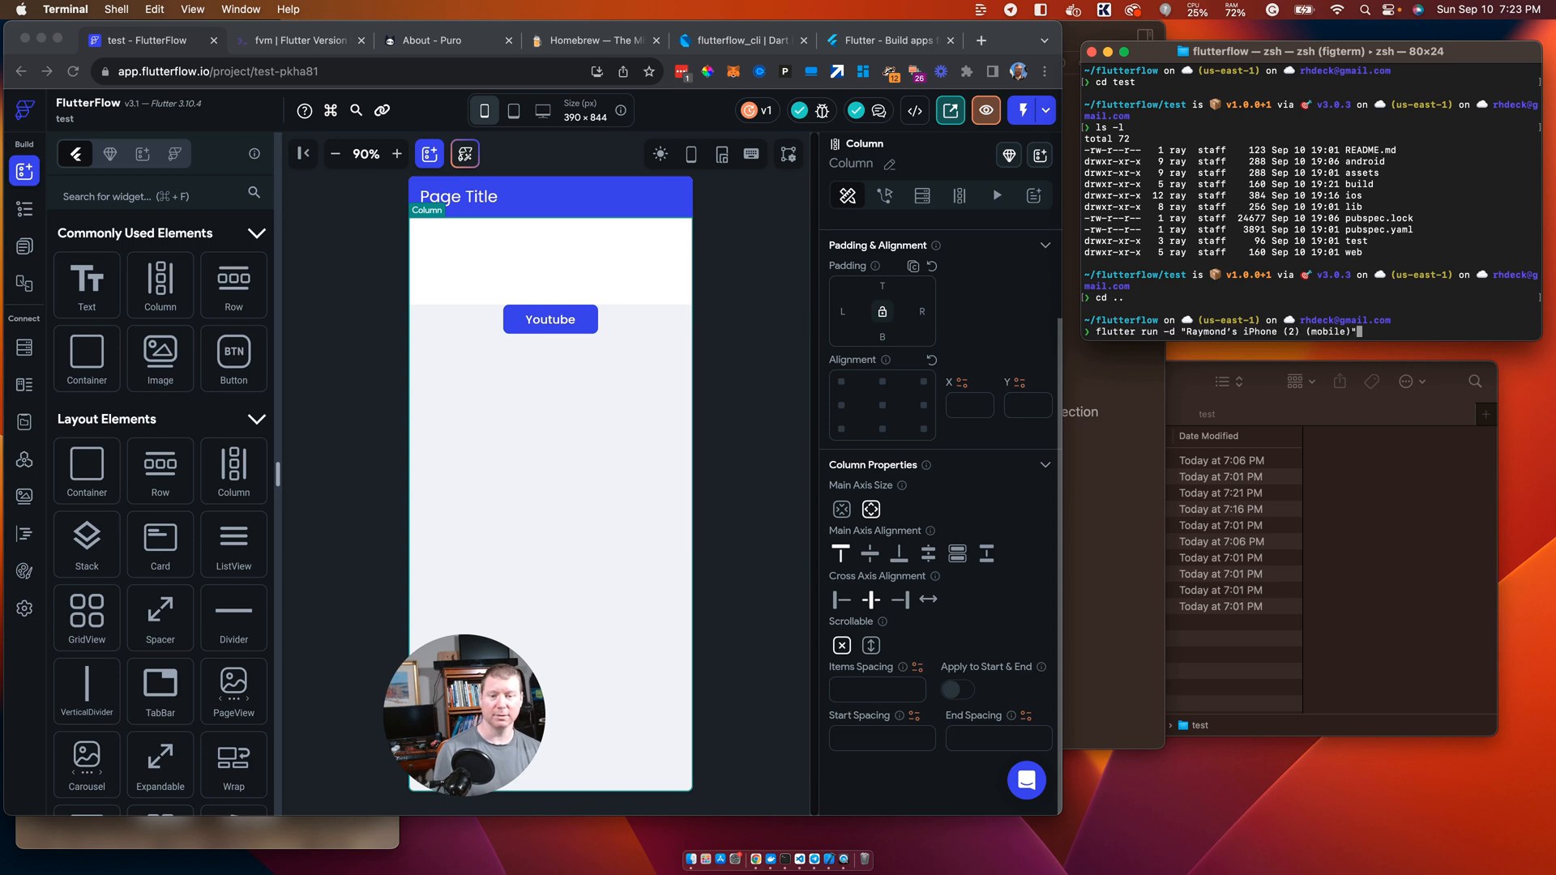
{"action": "key", "text": "Up"}
{"action": "key", "text": "Up"}
{"action": "key", "text": "Up"}
{"action": "key", "text": "Up"}
{"action": "key", "text": "Up"}
{"action": "key", "text": "Up"}
{"action": "key", "text": "Up"}
{"action": "key", "text": "Up"}
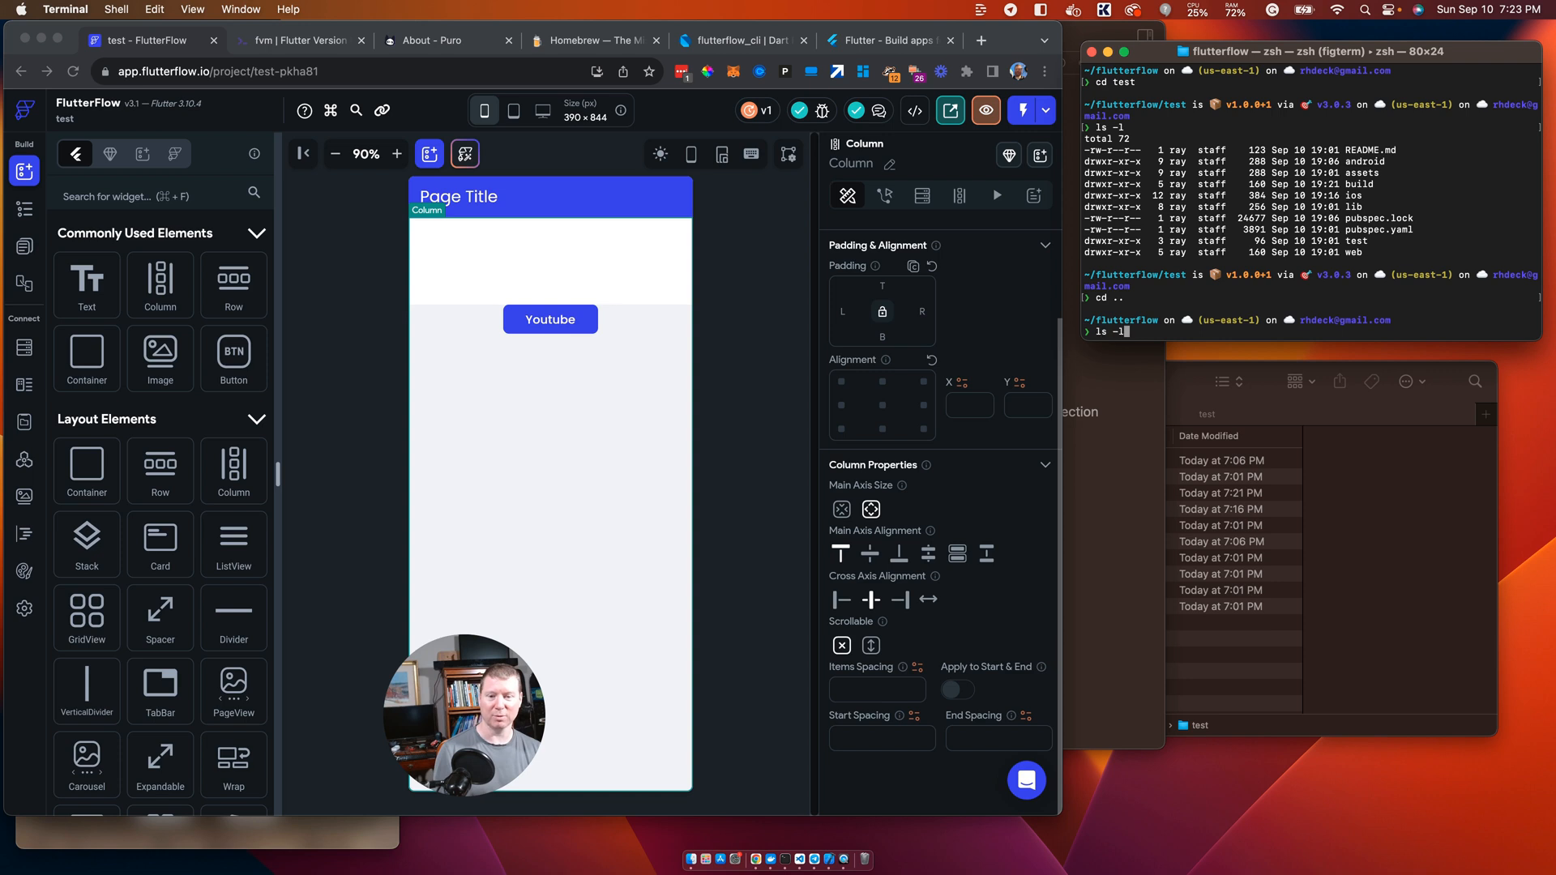
{"action": "key", "text": "Up"}
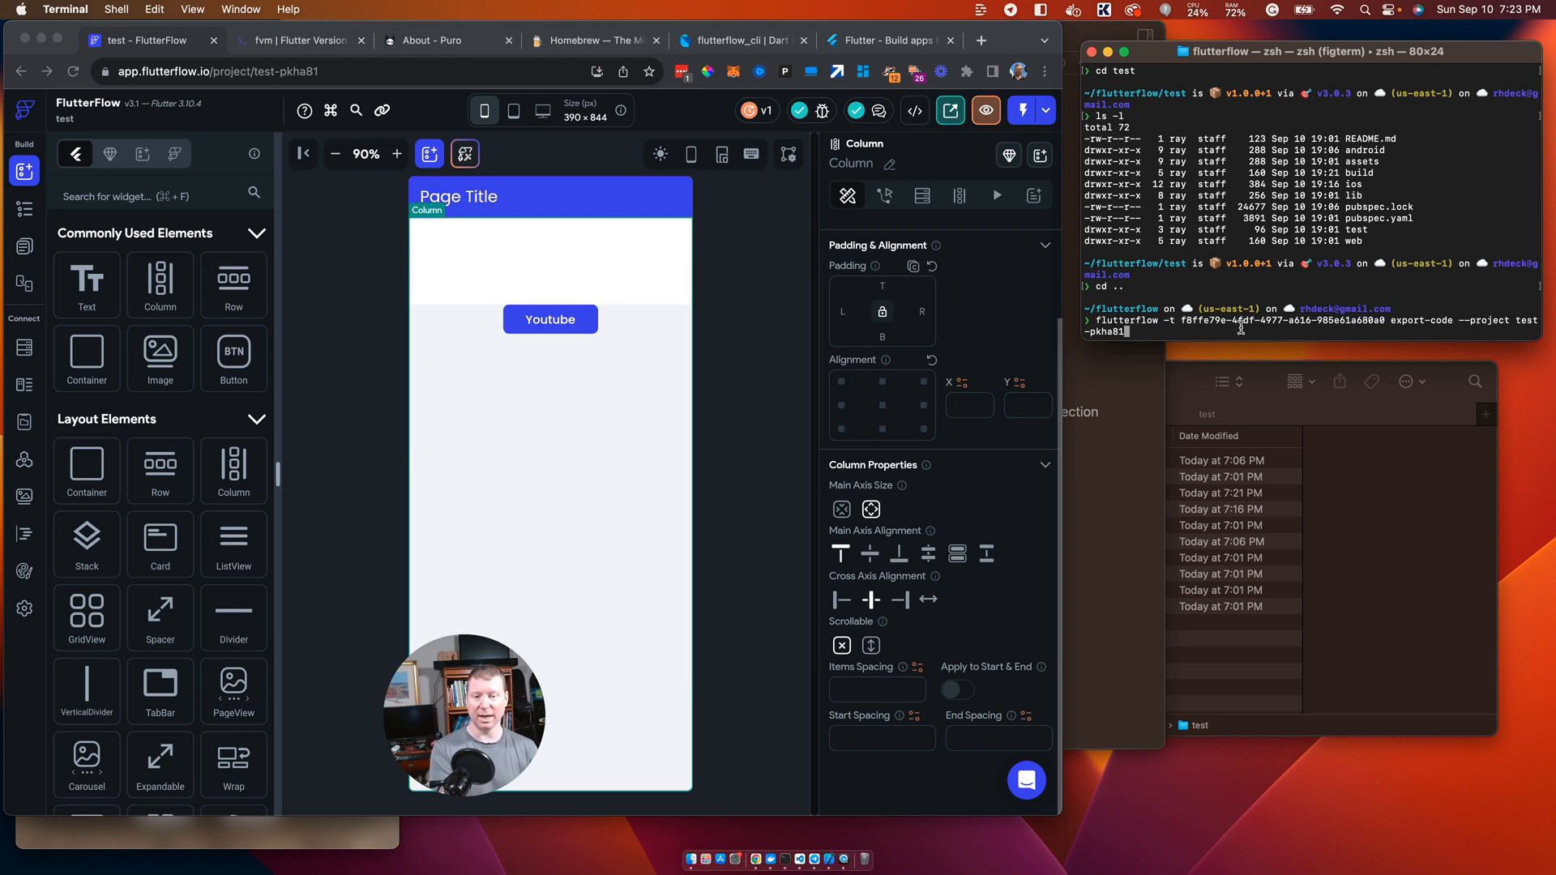
{"action": "key", "text": "Return"}
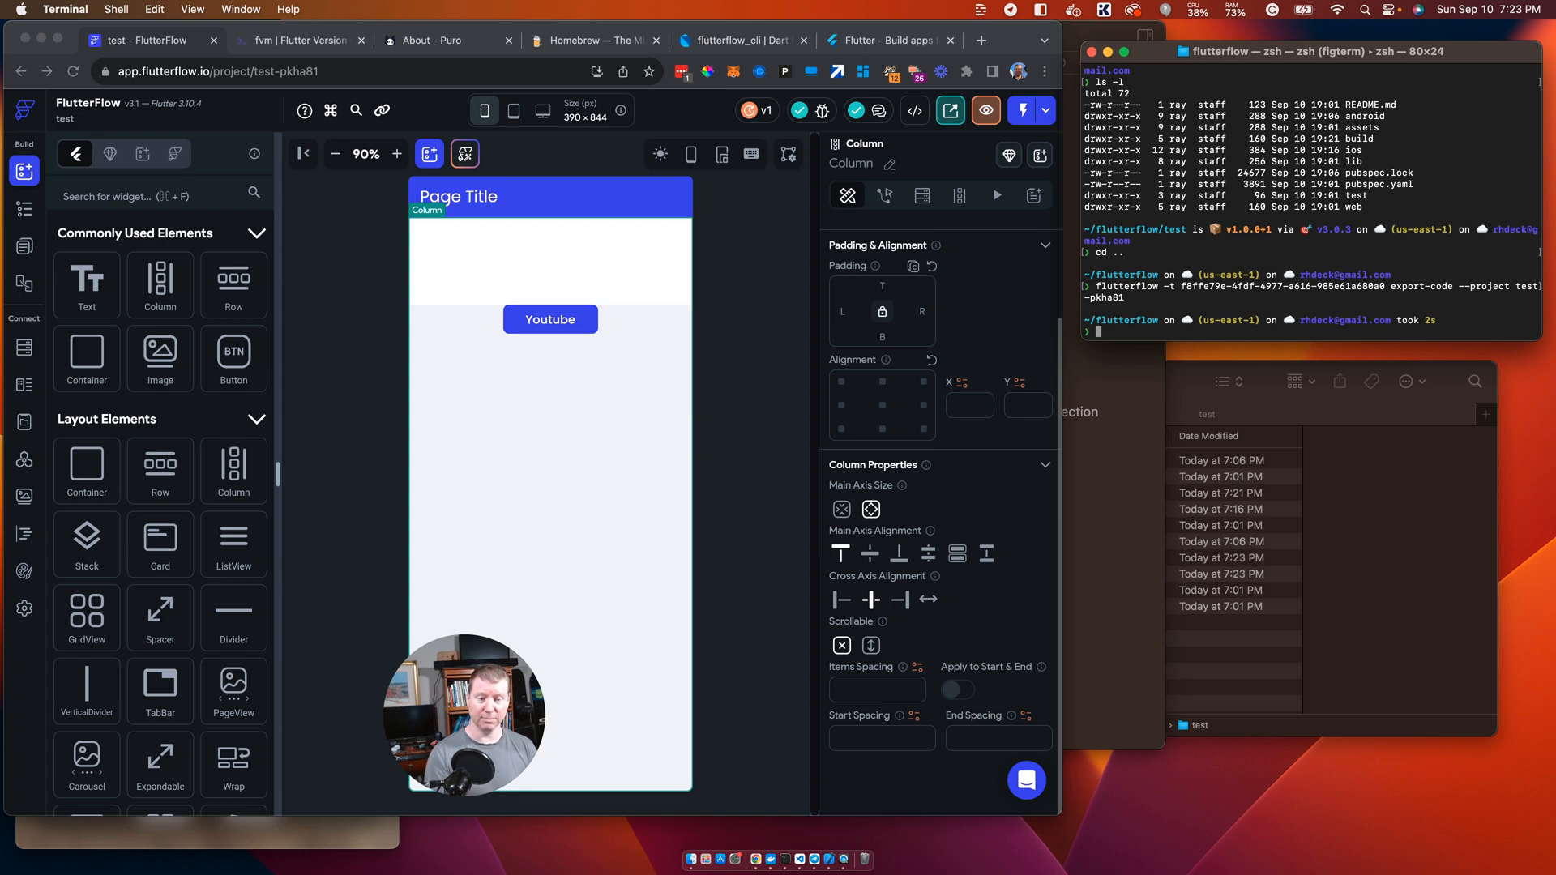
Step: Have Xcode use the version of Runner.xcworkspace on disk and close the Runner workspace window
{"action": "type", "text": "cd"}
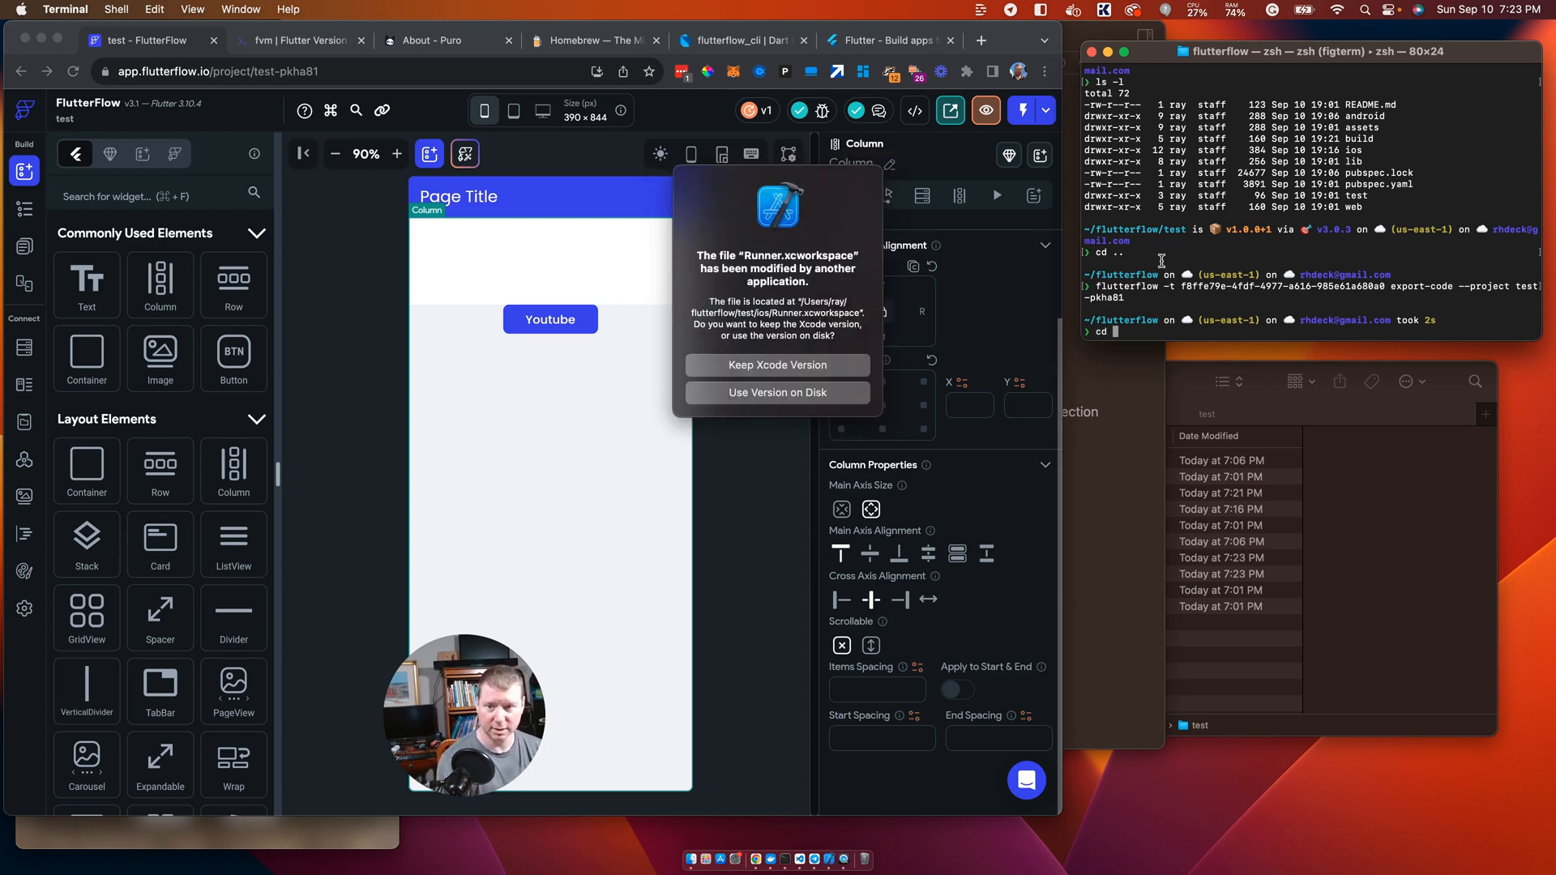
{"action": "left_click", "coordinate": [784, 399]}
{"action": "left_click", "coordinate": [784, 395]}
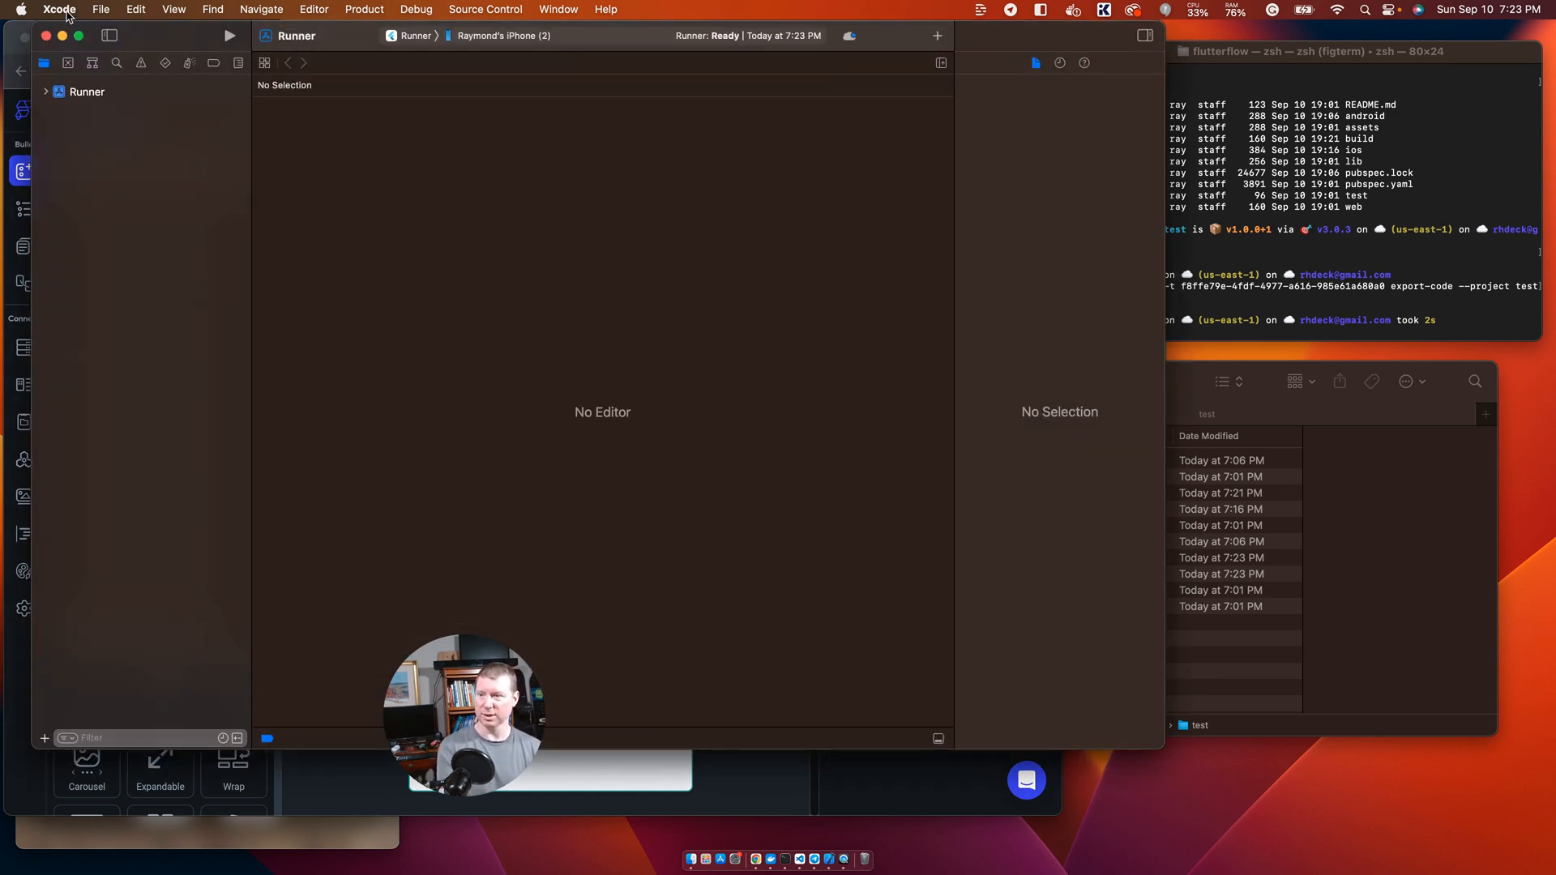
{"action": "left_click", "coordinate": [47, 38]}
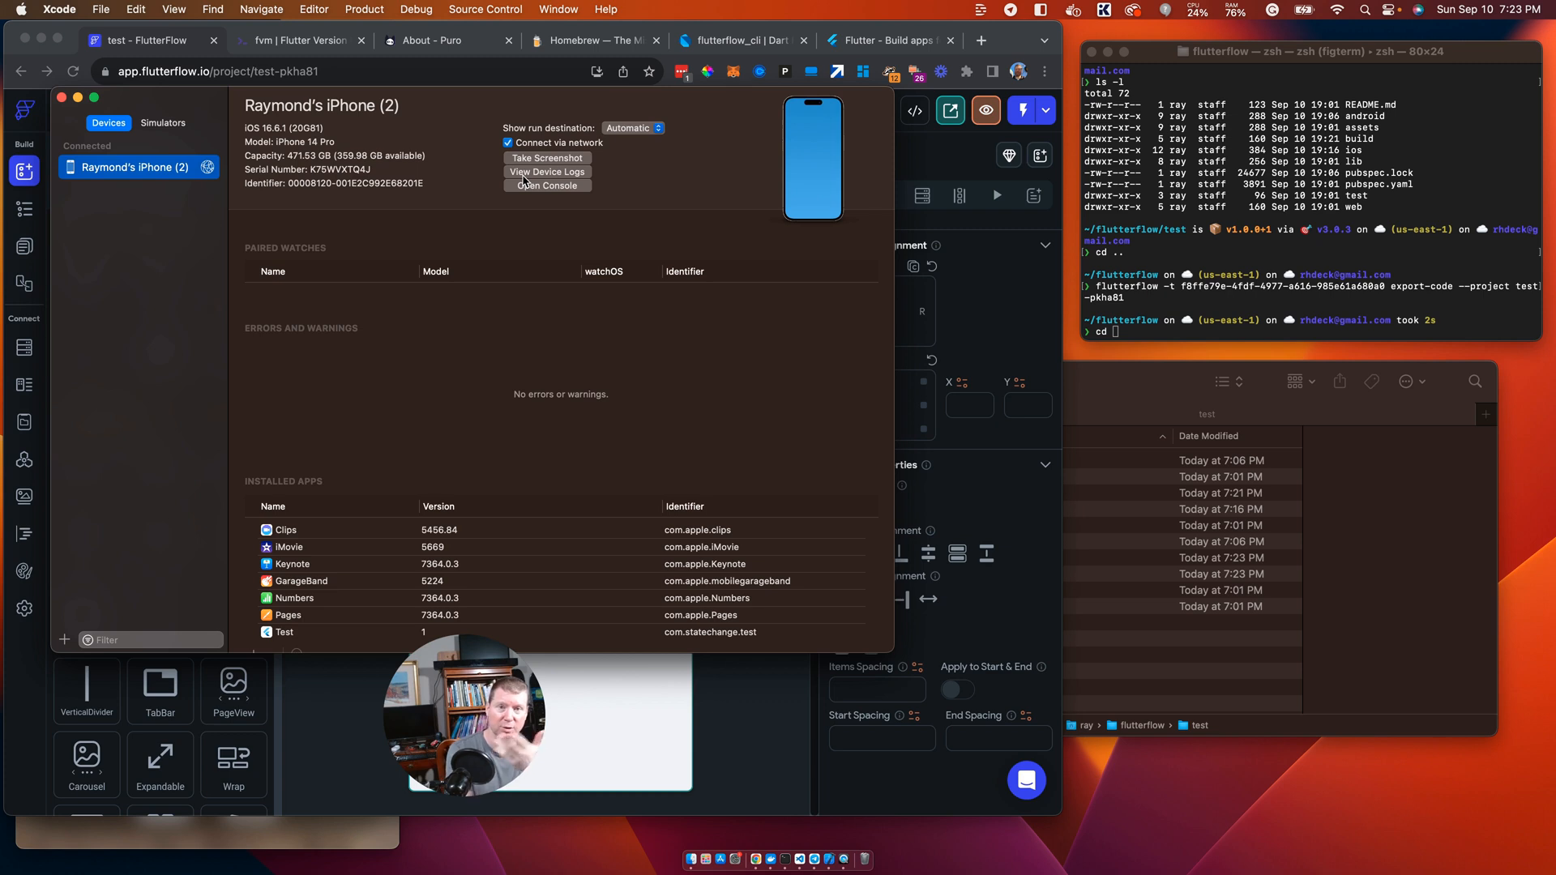
Step: Return to the terminal, discard the half-entered cd command and list the flutterflow folder with ls -l
{"action": "left_click", "coordinate": [1300, 206]}
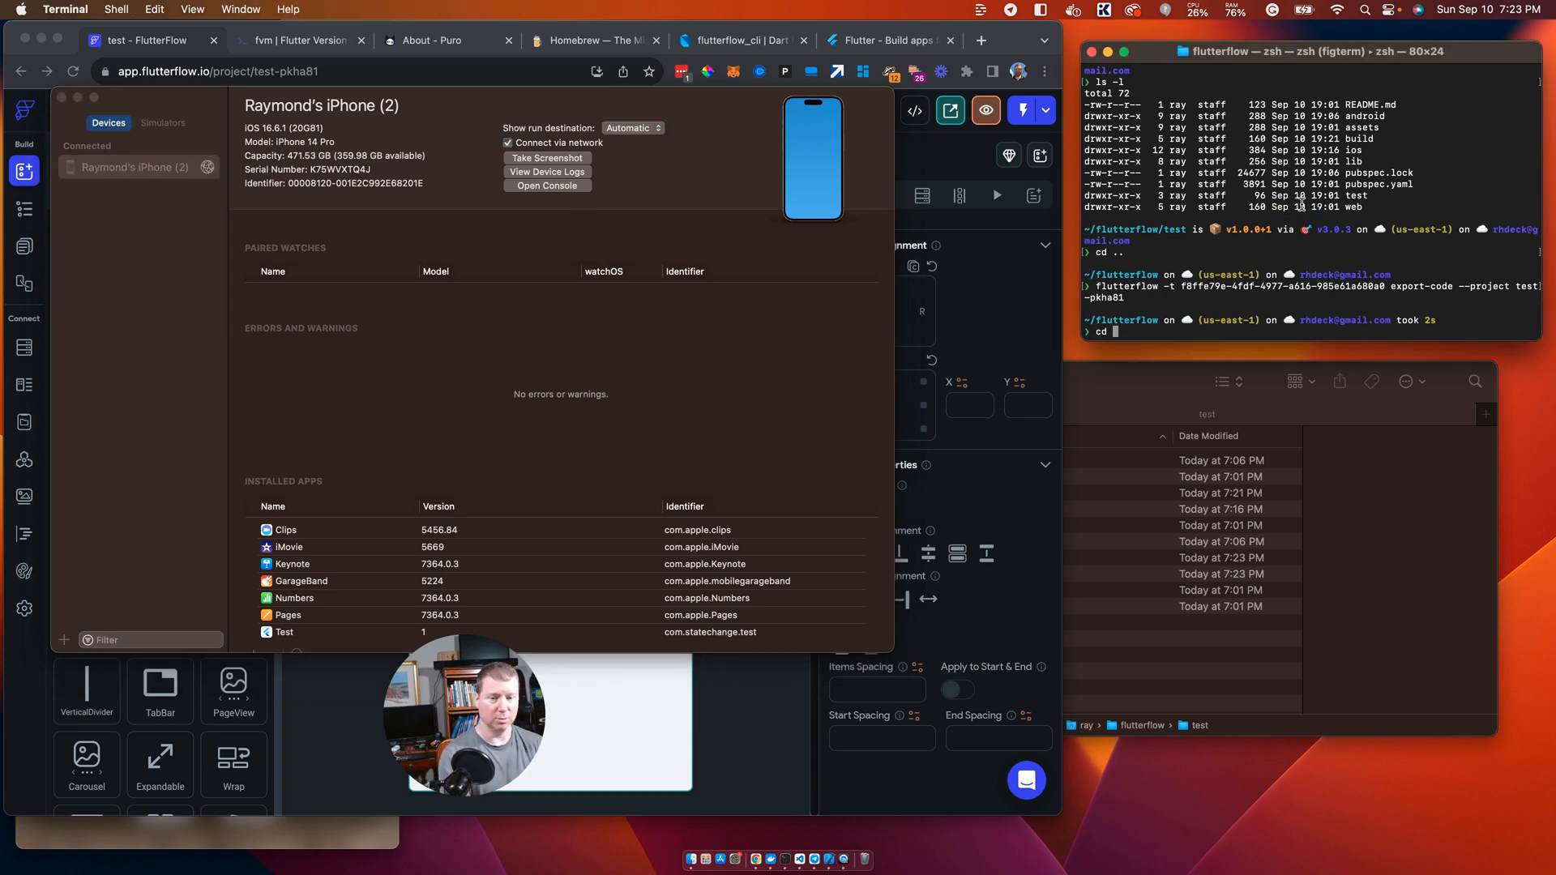
{"action": "type", "text": "cd flutter"}
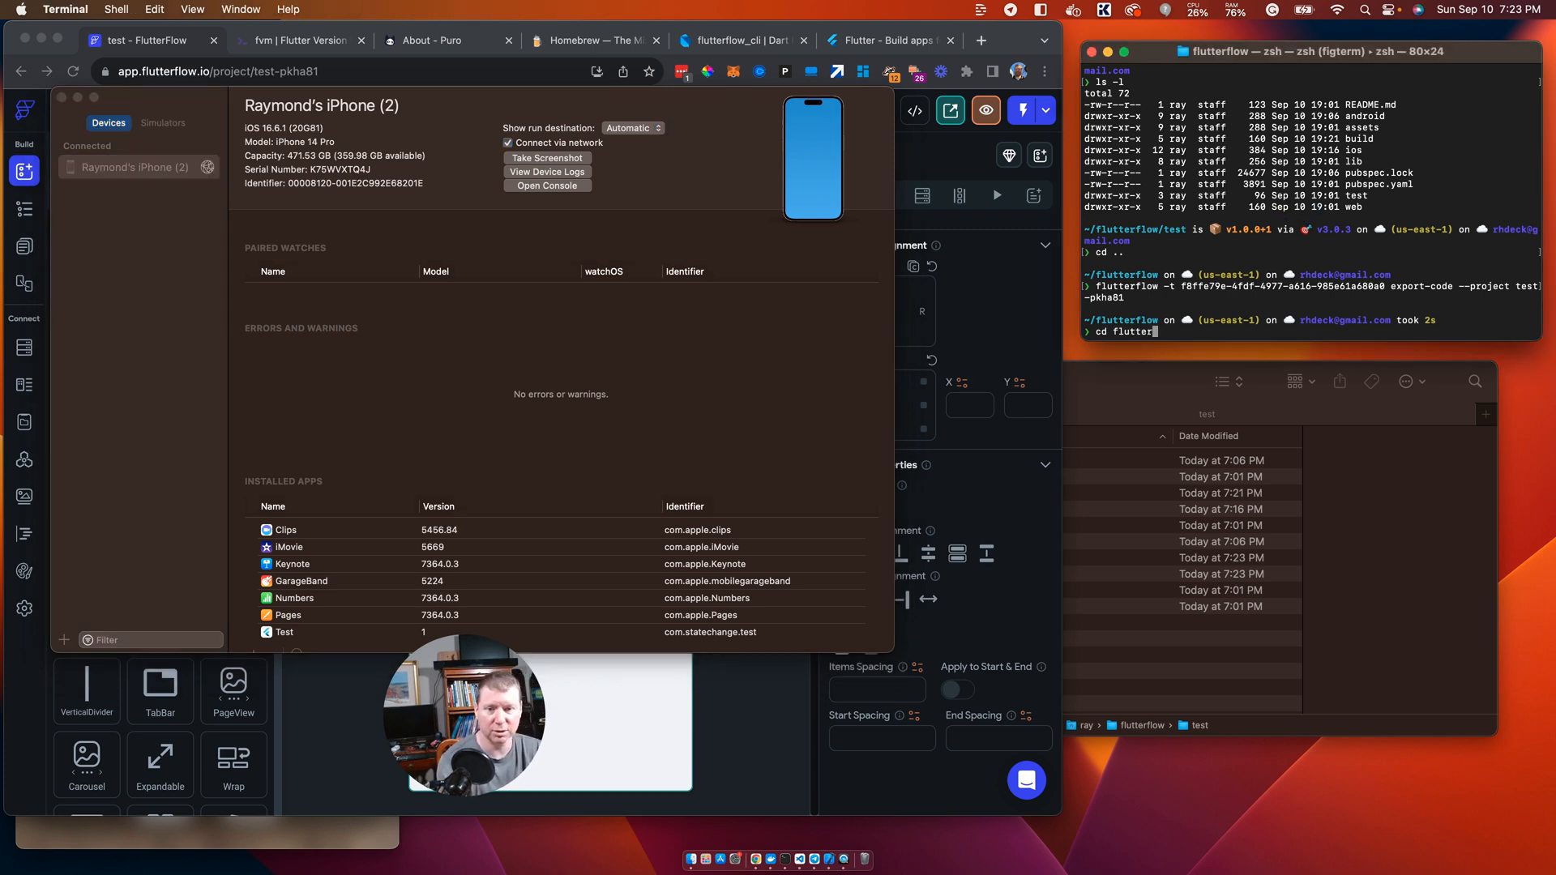
{"action": "key", "text": "BackSpace"}
{"action": "key", "text": "BackSpace"}
{"action": "key", "text": "BackSpace"}
{"action": "key", "text": "BackSpace"}
{"action": "key", "text": "BackSpace"}
{"action": "key", "text": "BackSpace"}
{"action": "key", "text": "BackSpace"}
{"action": "key", "text": "BackSpace"}
{"action": "type", "text": "ls -l"}
{"action": "key", "text": "Return"}
Step: Move into the test folder and list it, and fetch the project's dependencies with flutter pub get
{"action": "type", "text": "cd test"}
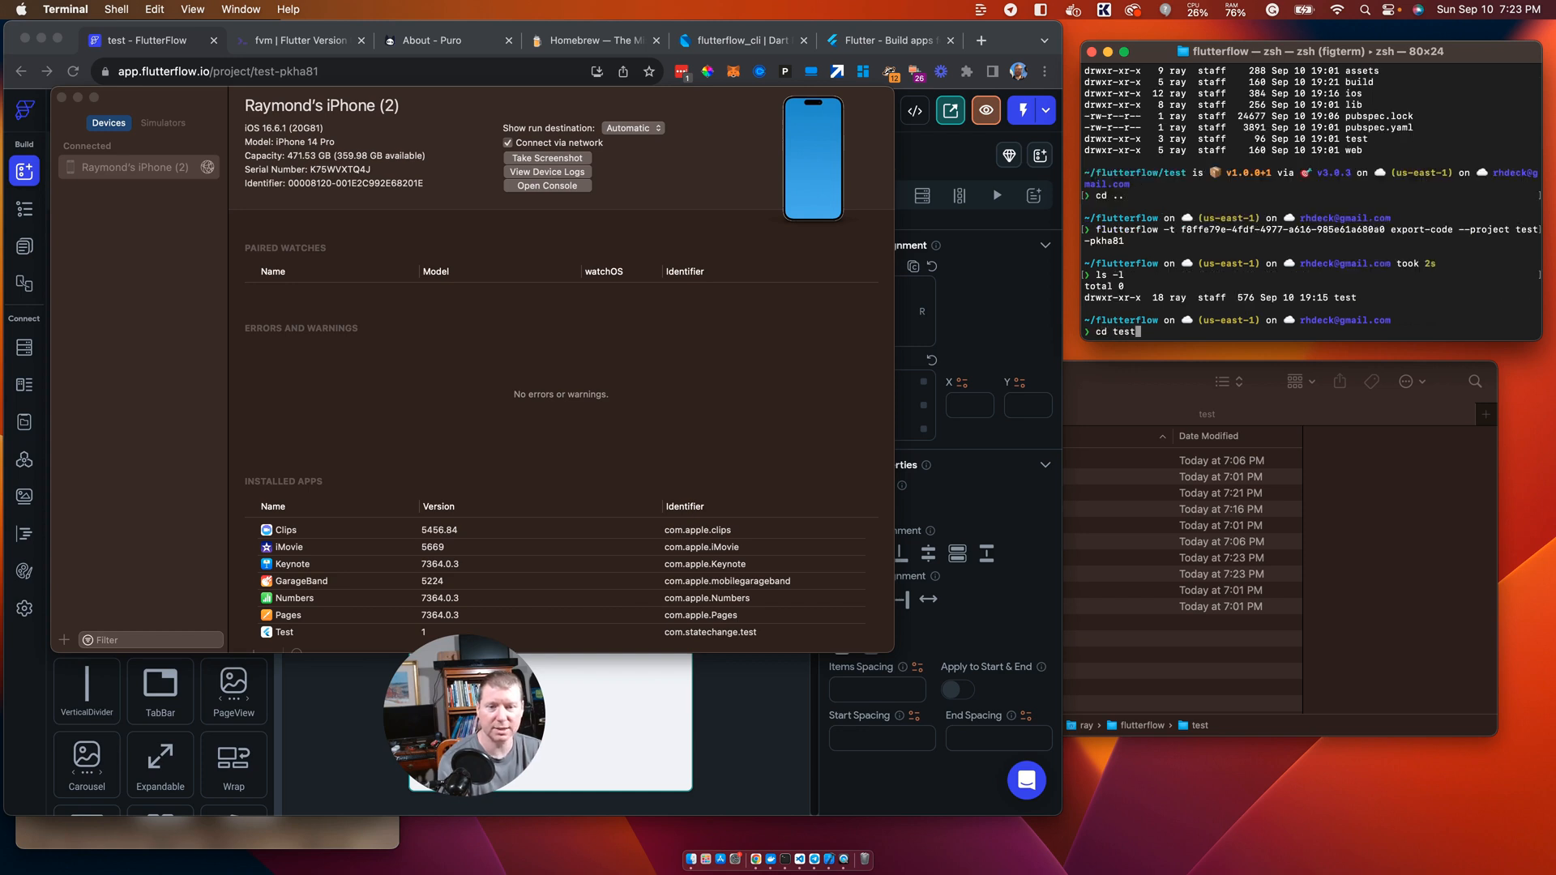
{"action": "key", "text": "Return"}
{"action": "type", "text": "ls -l"}
{"action": "key", "text": "Return"}
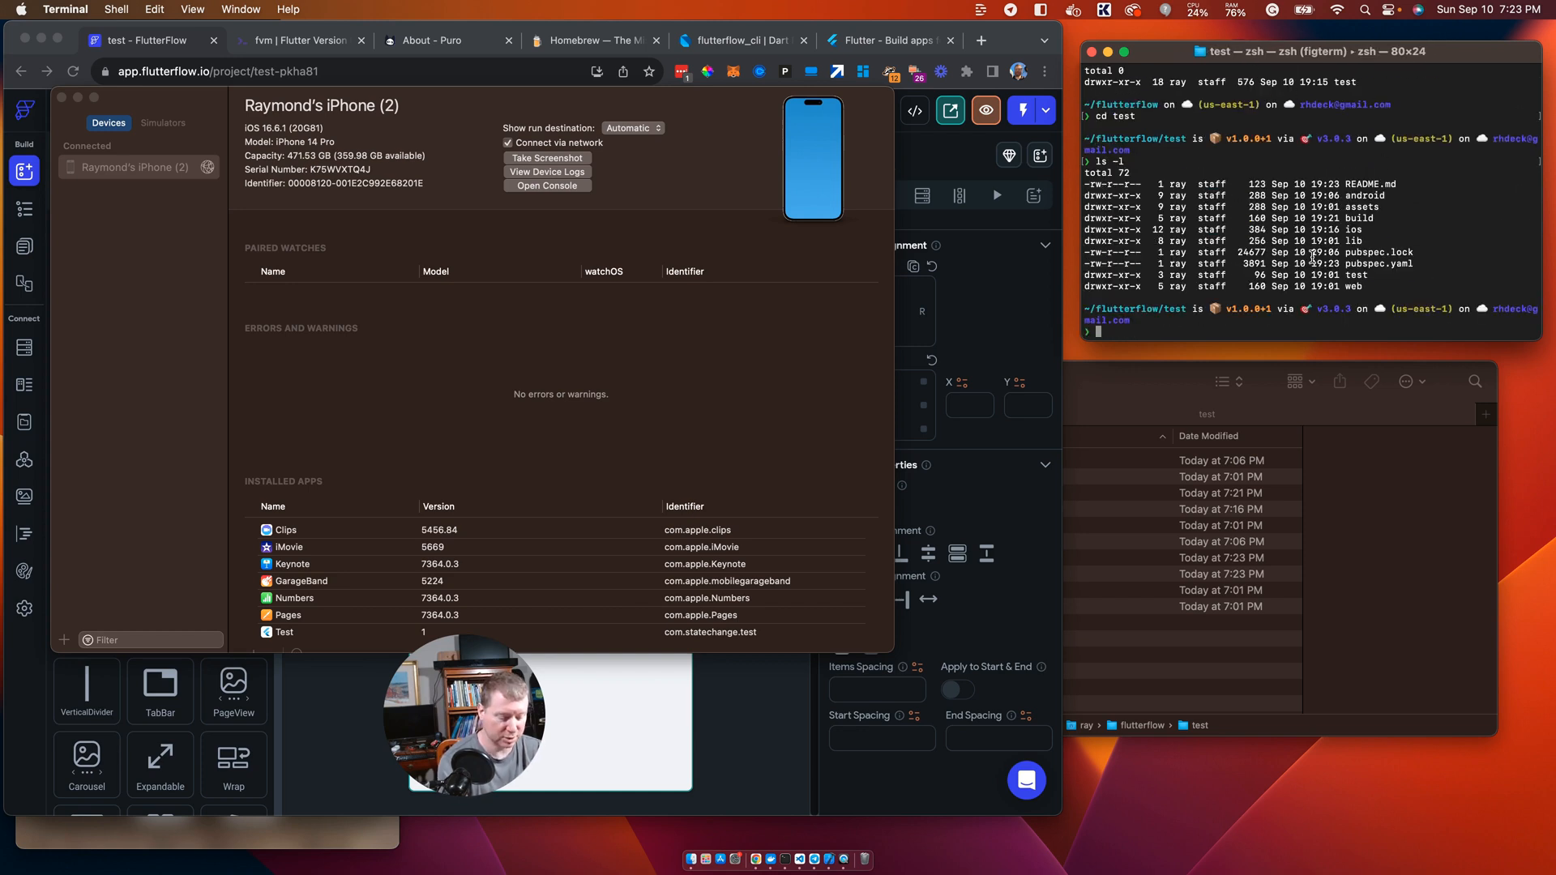
{"action": "type", "text": "flutter pub get"}
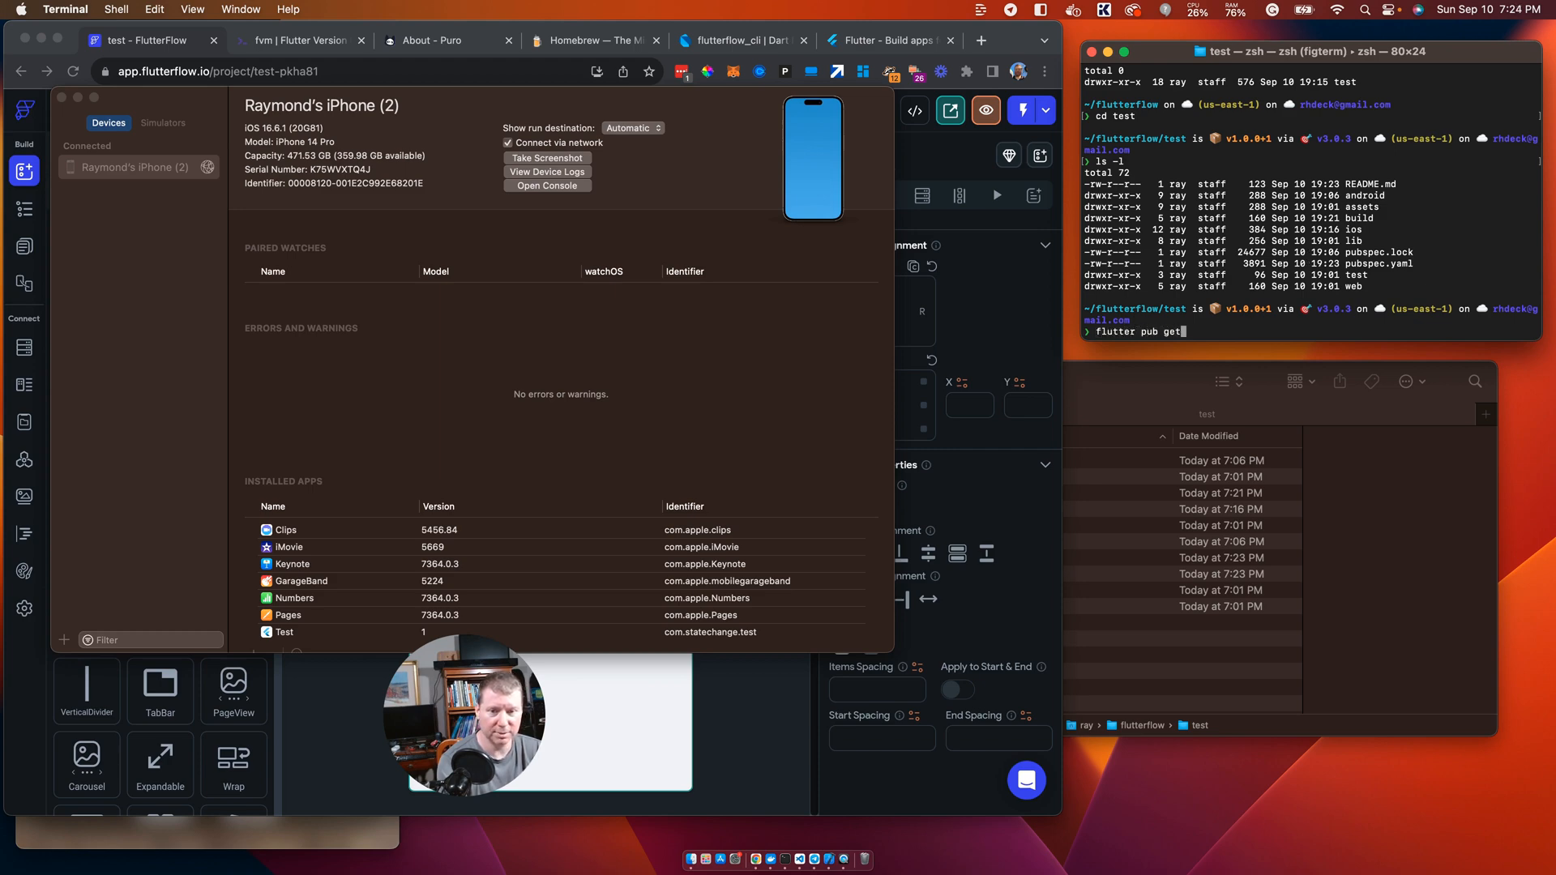
{"action": "key", "text": "Return"}
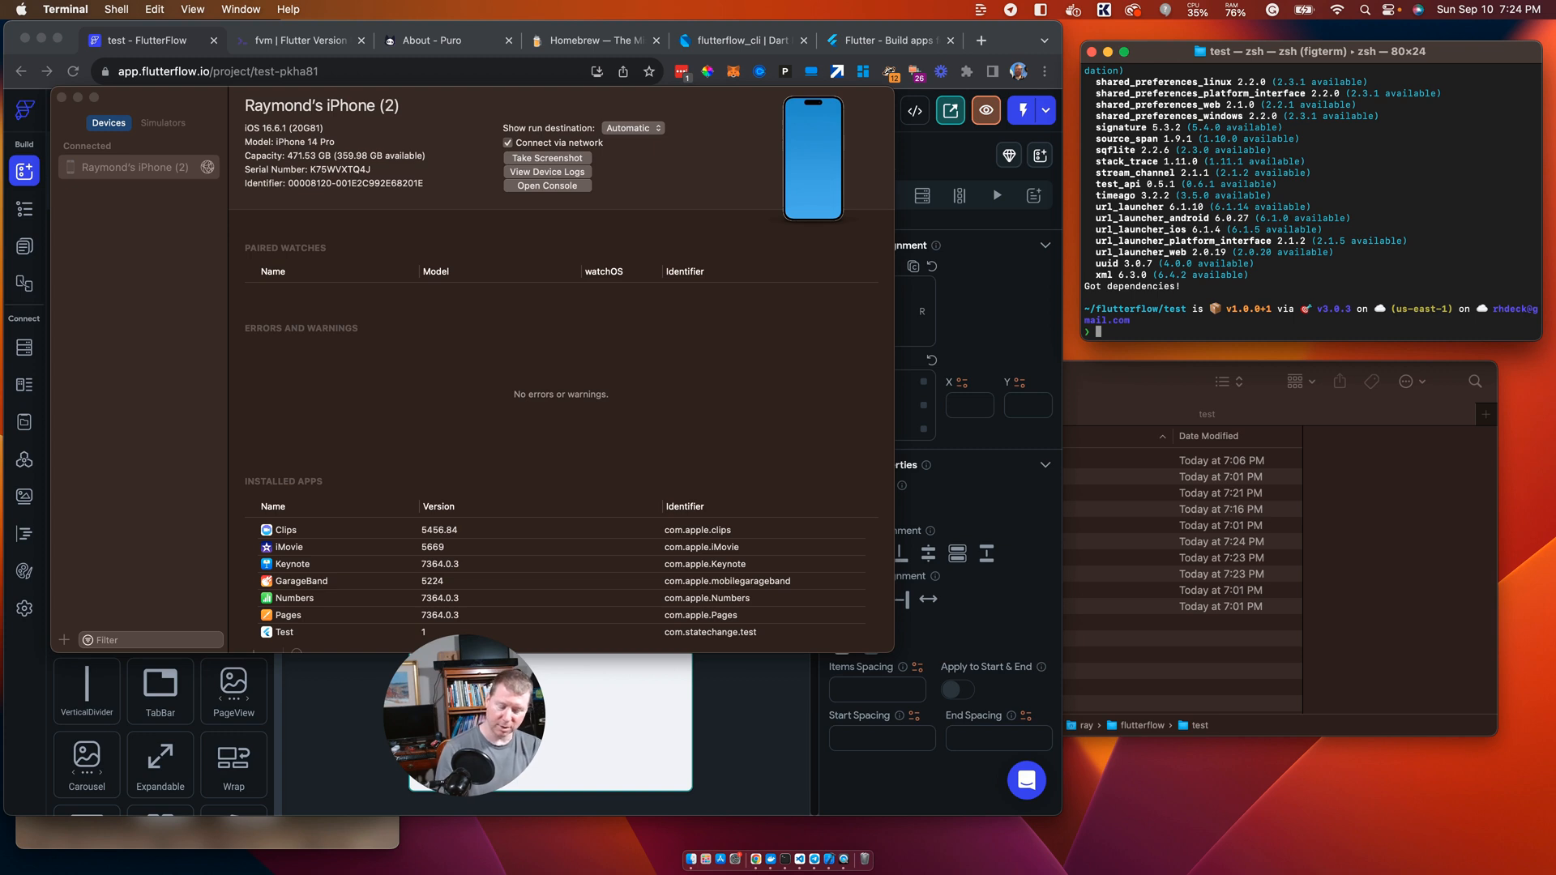
Step: List the connected devices with flutter devices
{"action": "type", "text": "flutter"}
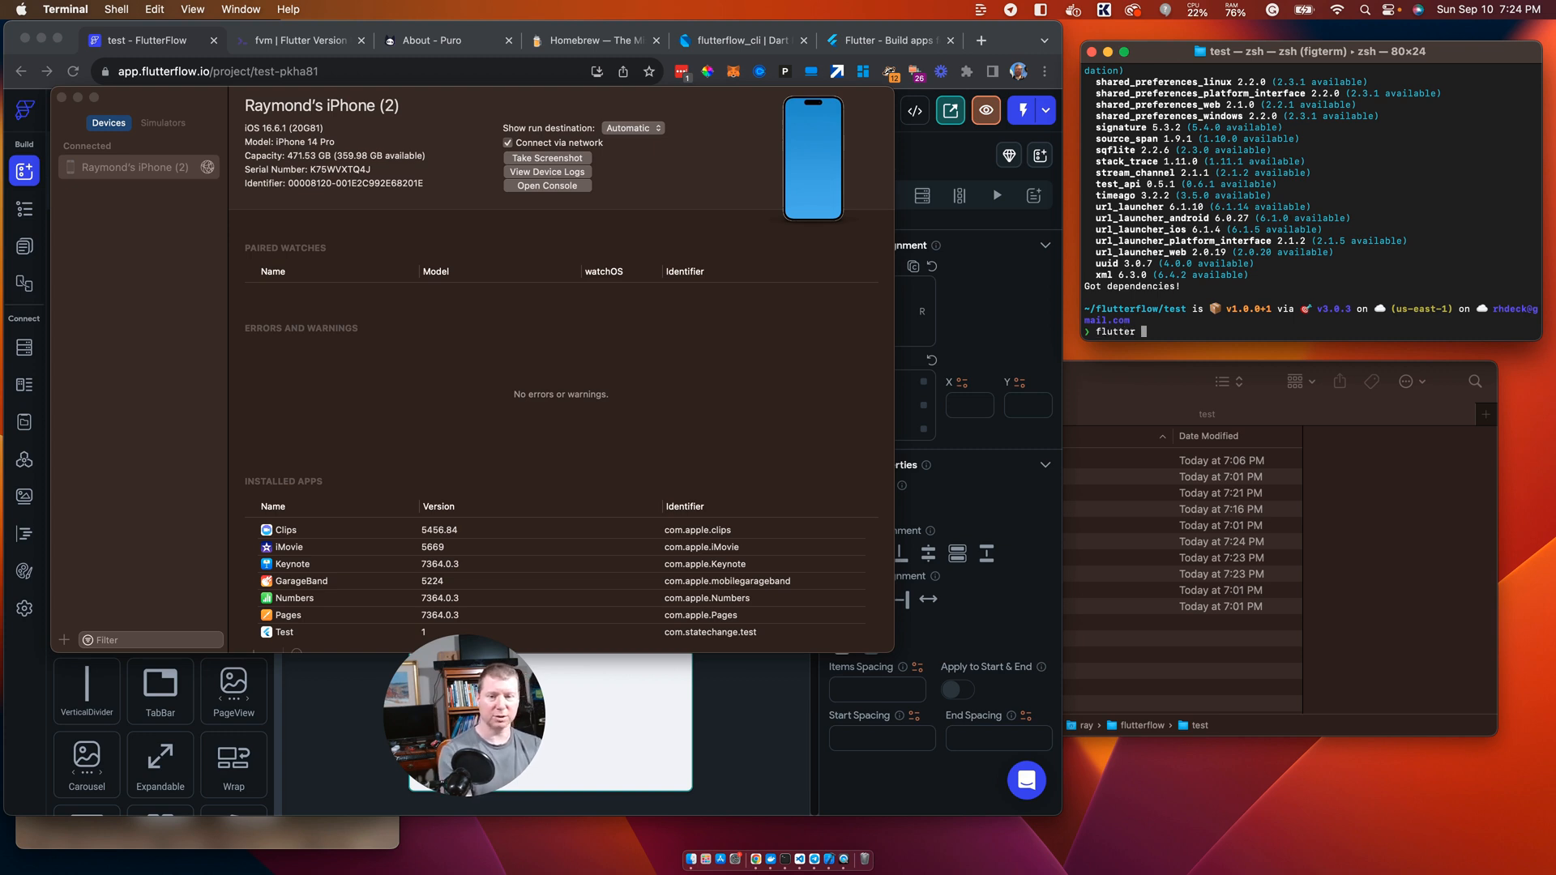
{"action": "type", "text": " run"}
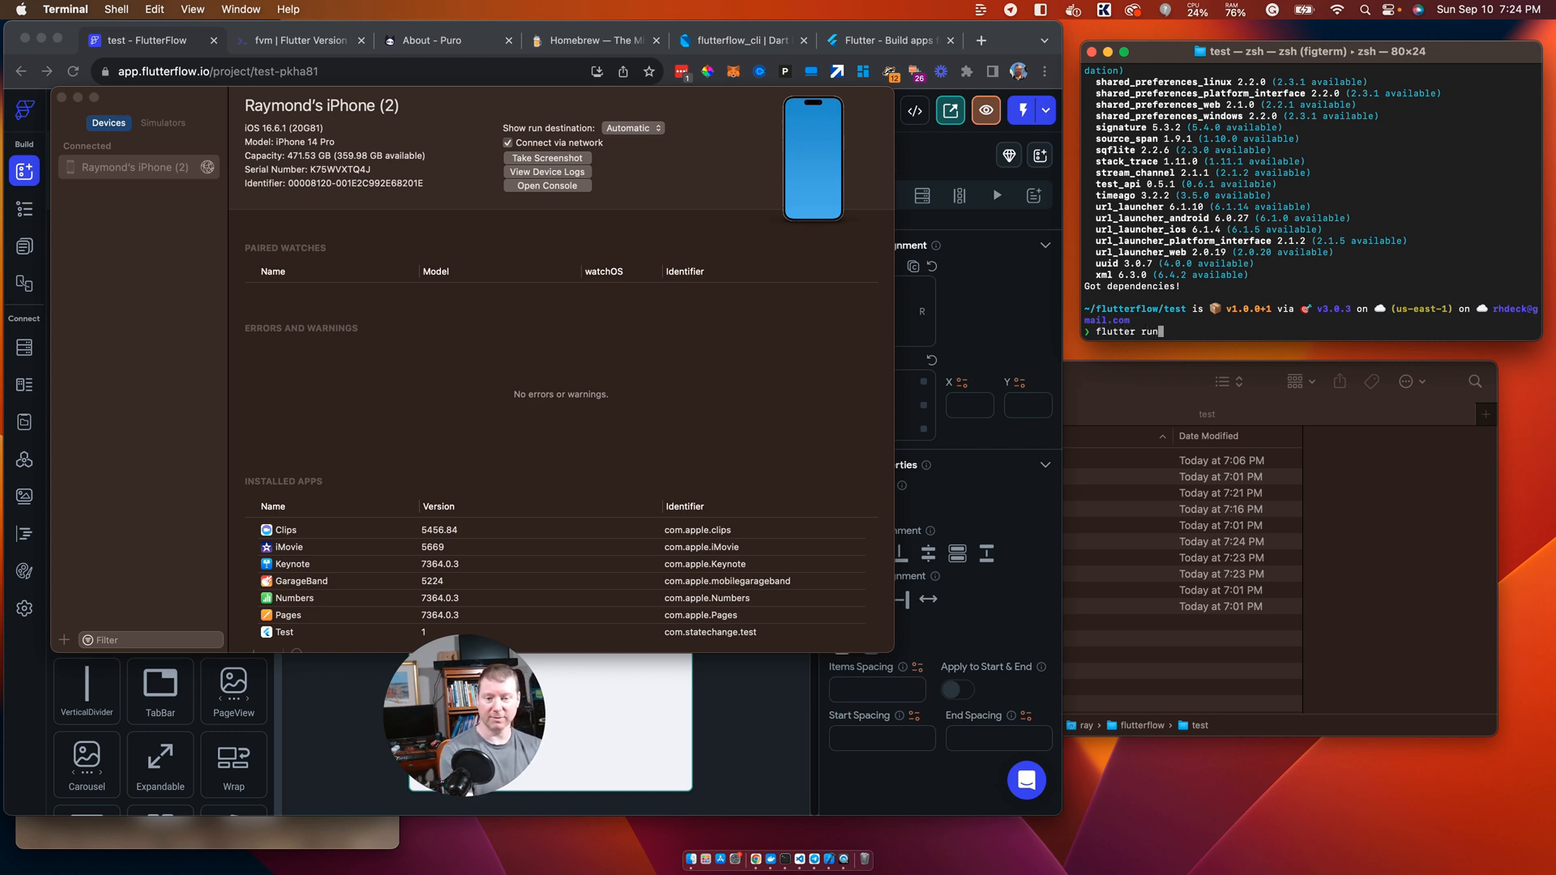
{"action": "key", "text": "BackSpace"}
{"action": "key", "text": "BackSpace"}
{"action": "key", "text": "BackSpace"}
{"action": "type", "text": "deve"}
{"action": "key", "text": "BackSpace"}
{"action": "type", "text": "ices"}
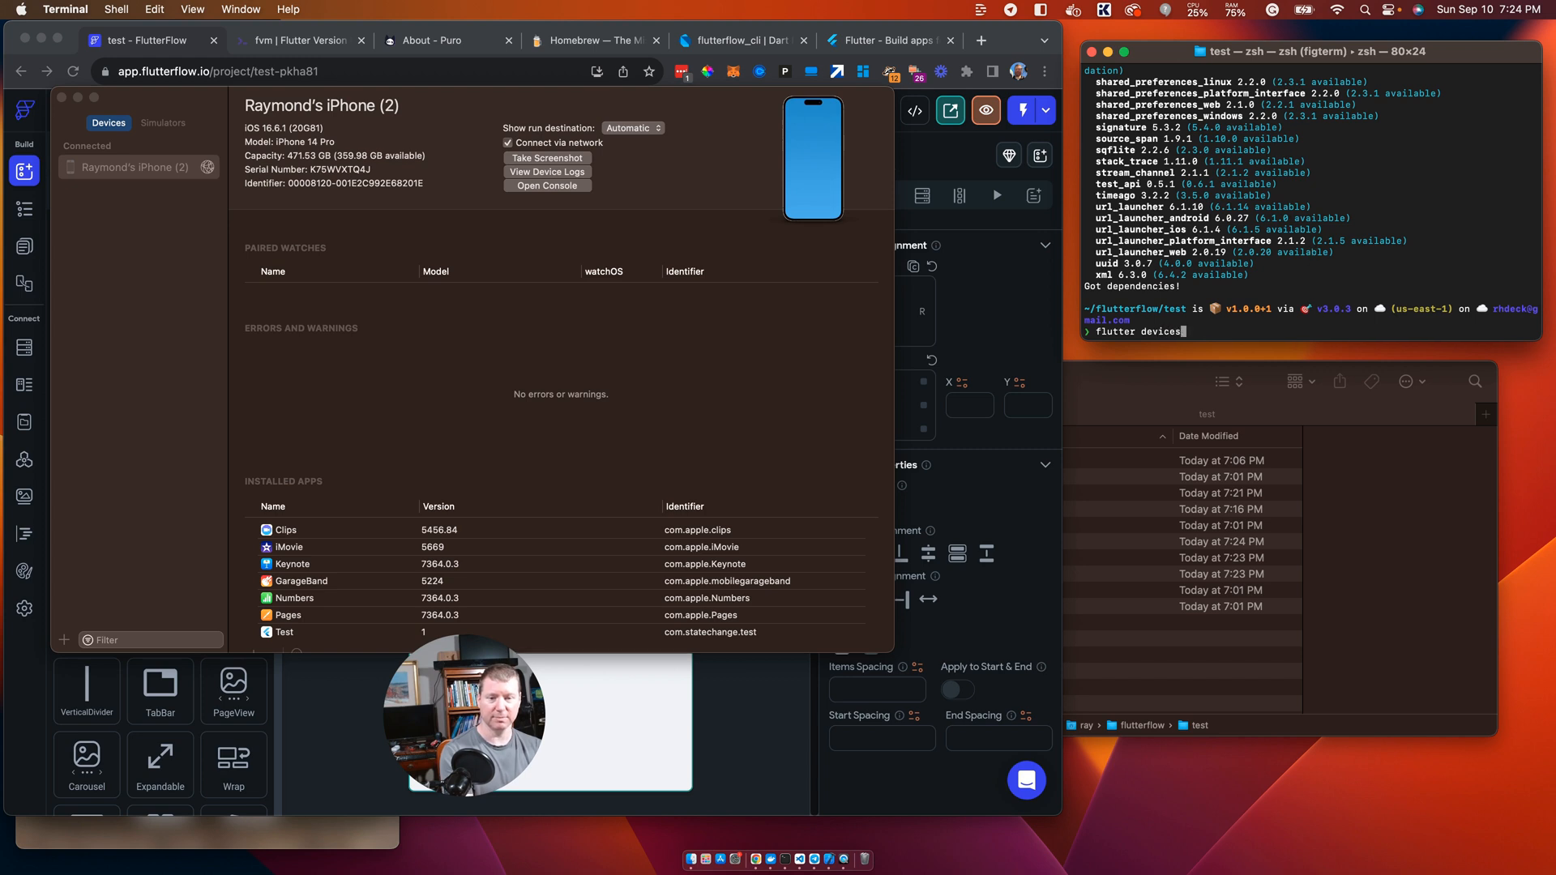
{"action": "key", "text": "Return"}
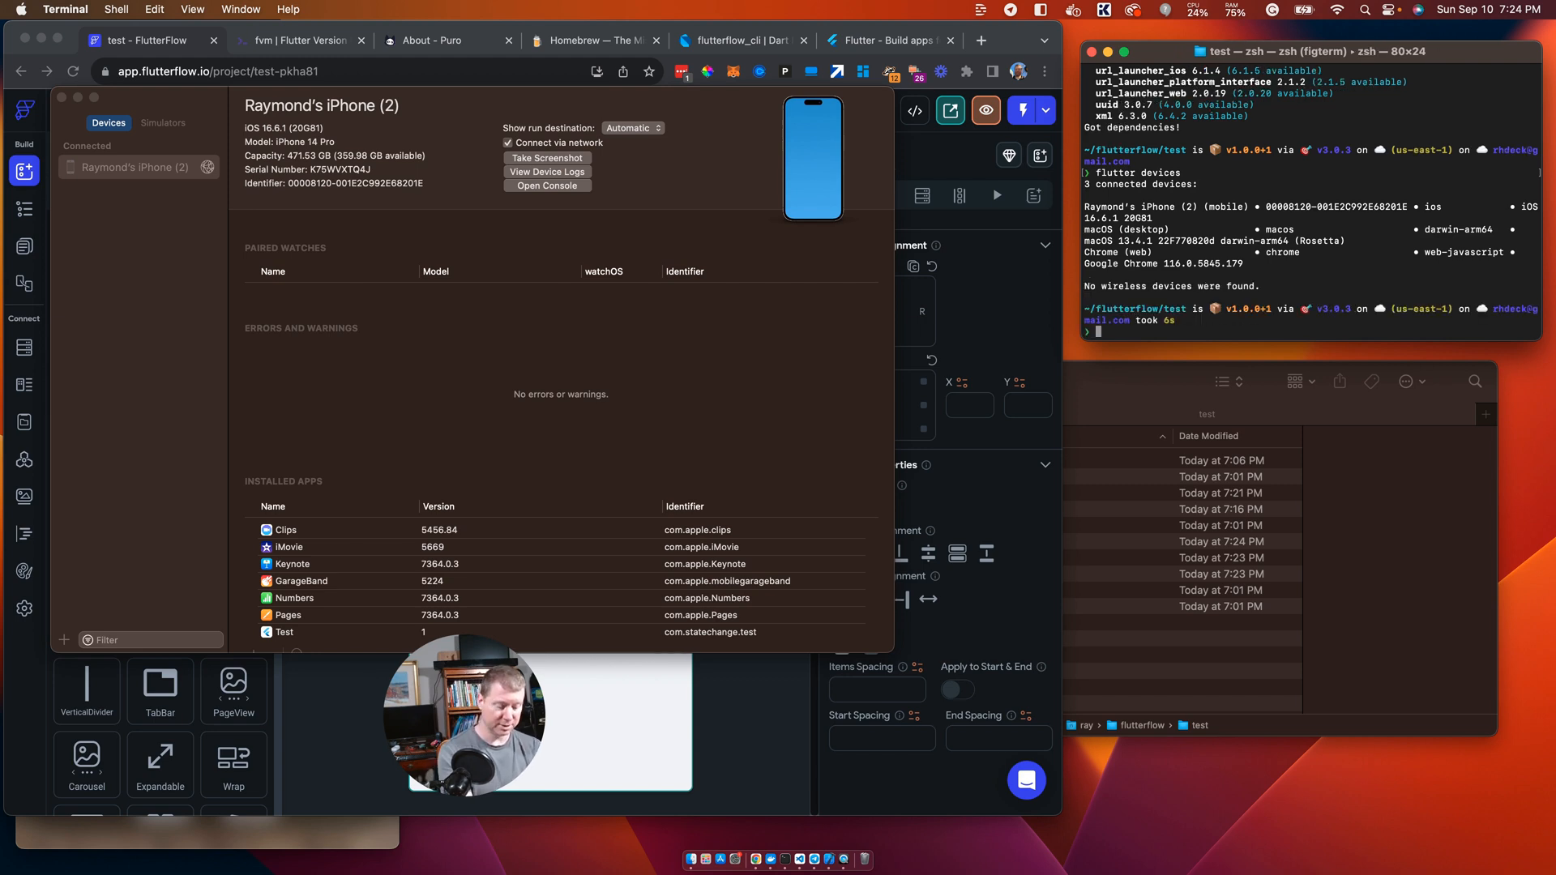
Step: Begin a flutter run command with the -d device option
{"action": "type", "text": "flutter"}
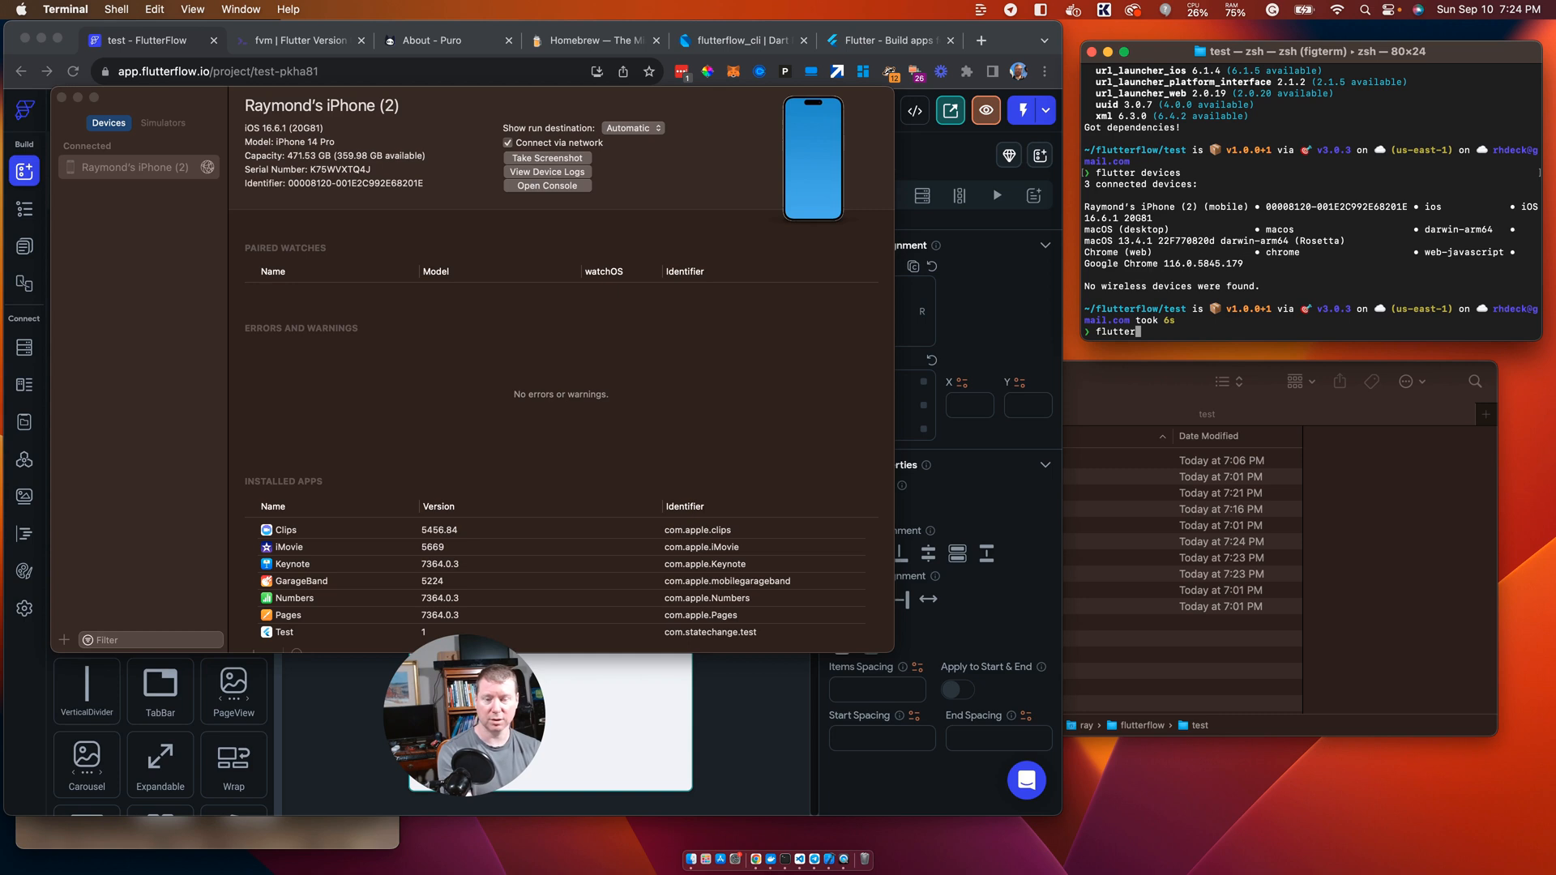
{"action": "type", "text": " run -d"}
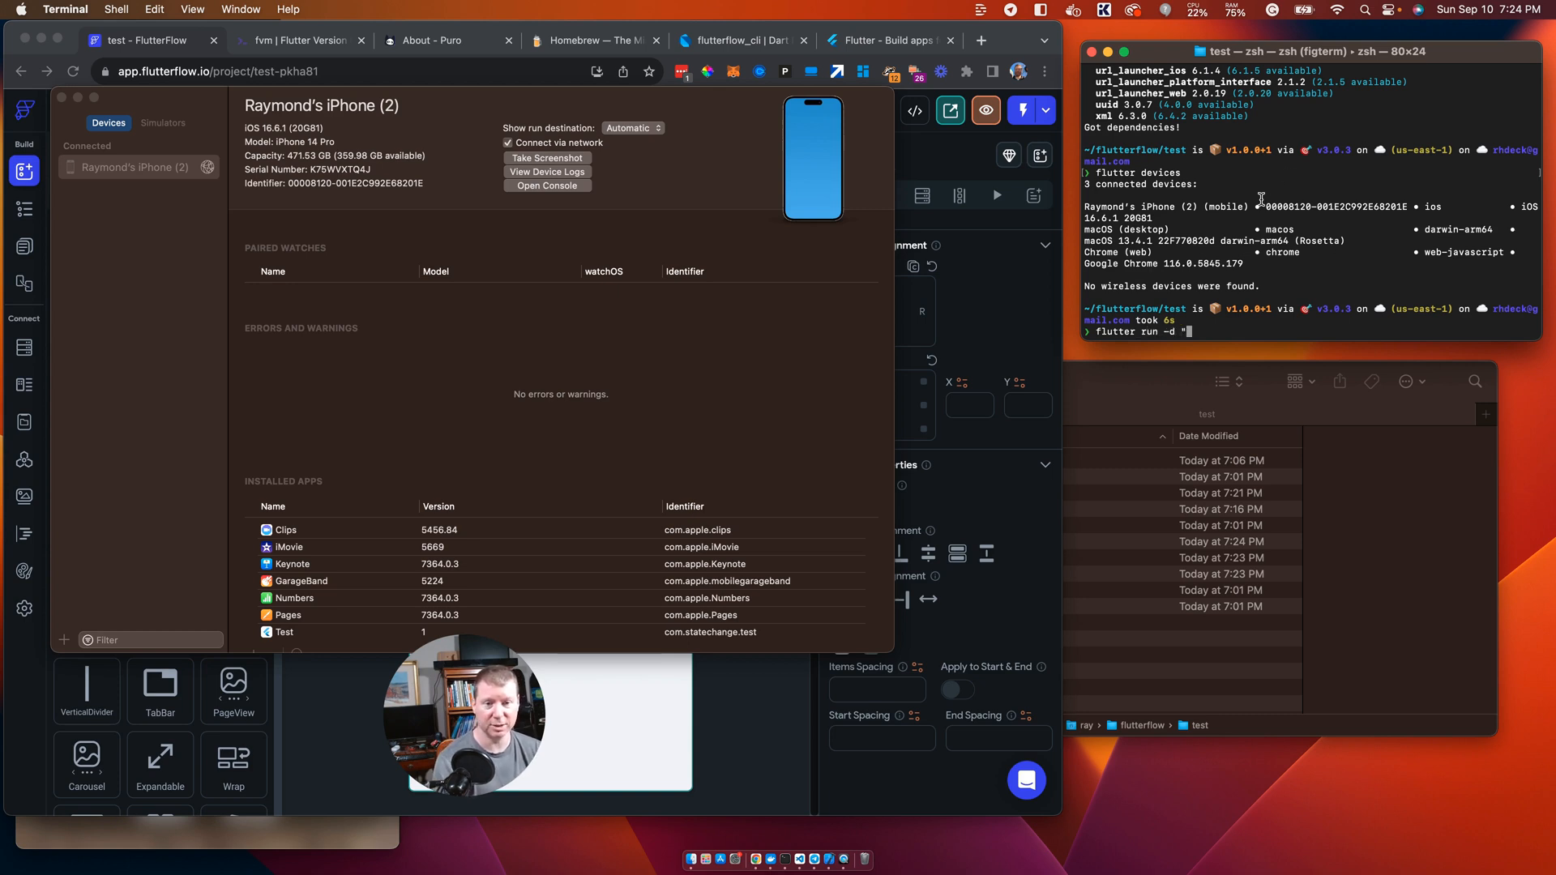
{"action": "left_click_drag", "start_coordinate": [1265, 207], "coordinate": [1401, 210]}
{"action": "key", "text": "super+c"}
{"action": "type", "text": "\"\""}
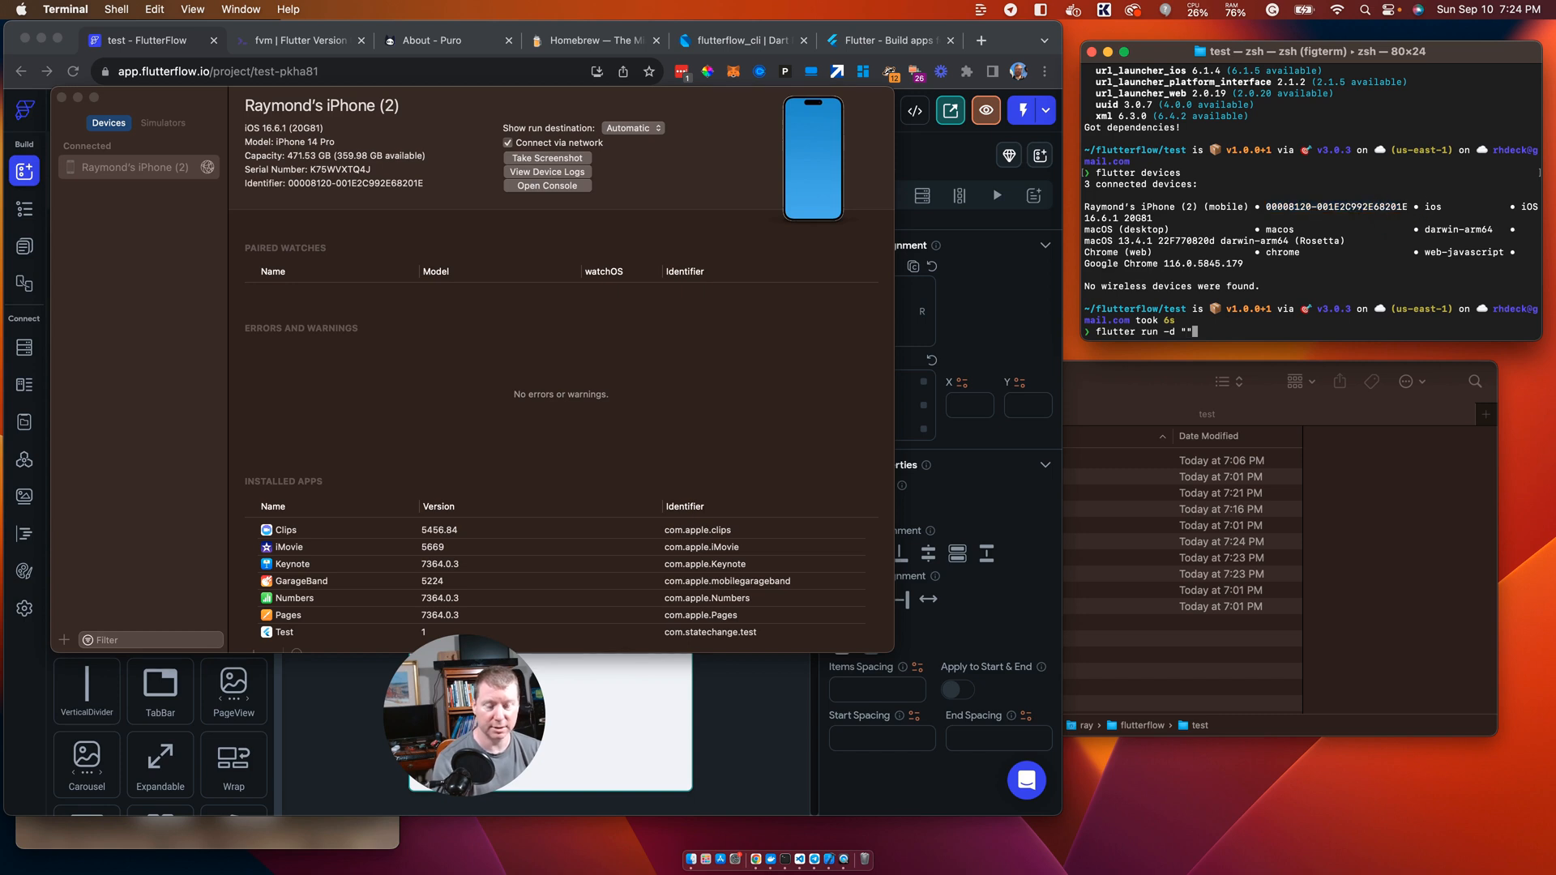
{"action": "type", "text": "Runner.xcworkspace"}
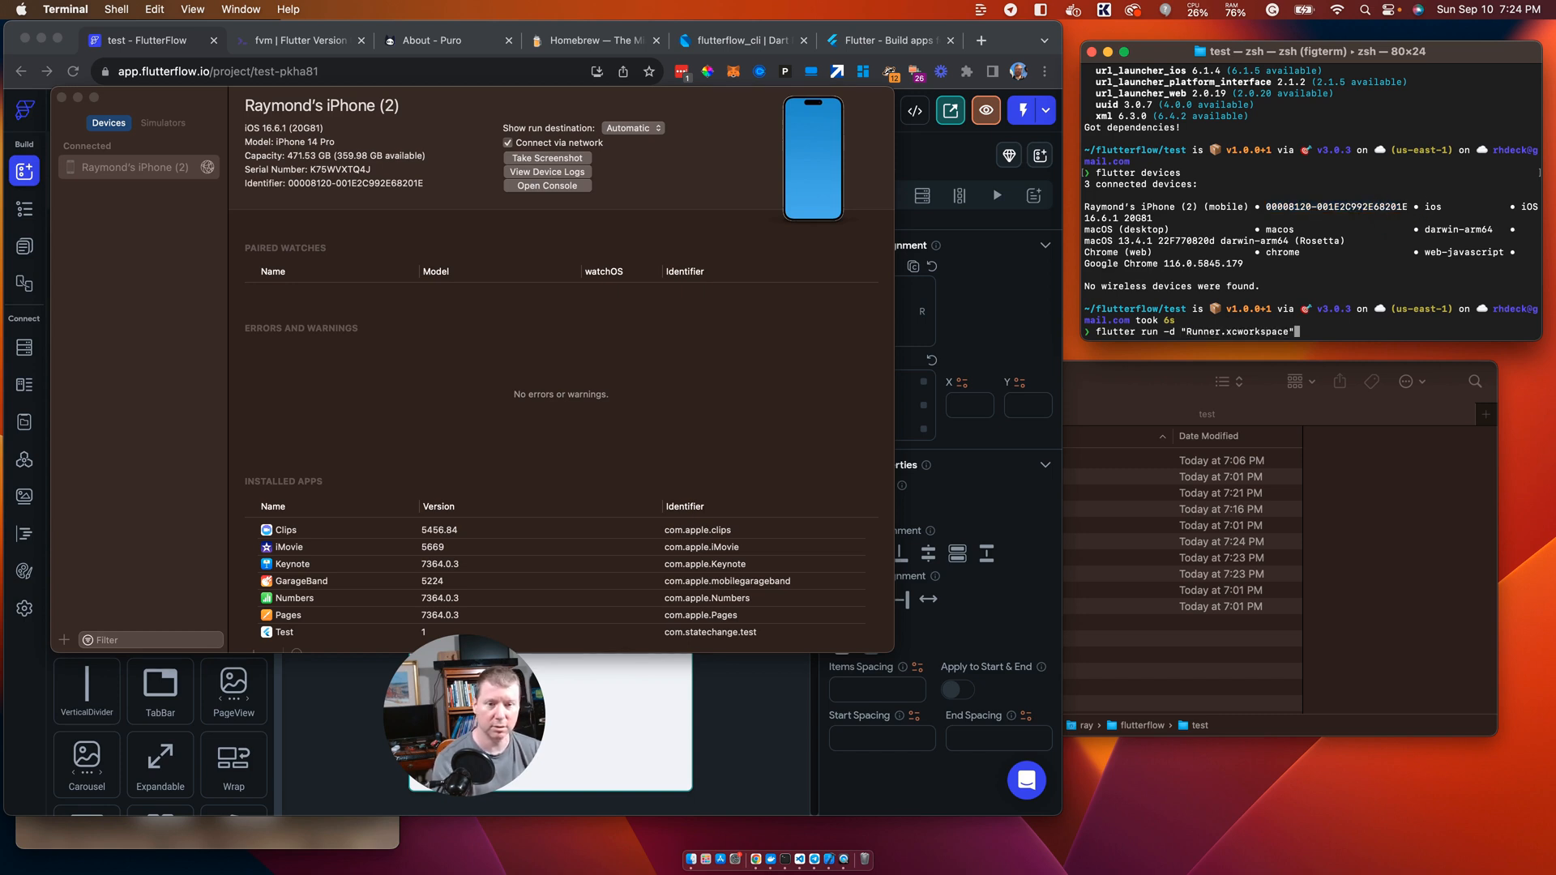
{"action": "key", "text": "BackSpace"}
{"action": "key", "text": "BackSpace"}
{"action": "key", "text": "BackSpace"}
{"action": "key", "text": "BackSpace"}
{"action": "key", "text": "BackSpace"}
{"action": "key", "text": "BackSpace"}
{"action": "key", "text": "BackSpace"}
{"action": "key", "text": "BackSpace"}
{"action": "key", "text": "BackSpace"}
{"action": "key", "text": "BackSpace"}
{"action": "key", "text": "BackSpace"}
{"action": "key", "text": "BackSpace"}
{"action": "key", "text": "BackSpace"}
{"action": "key", "text": "BackSpace"}
{"action": "key", "text": "BackSpace"}
{"action": "key", "text": "BackSpace"}
{"action": "key", "text": "BackSpace"}
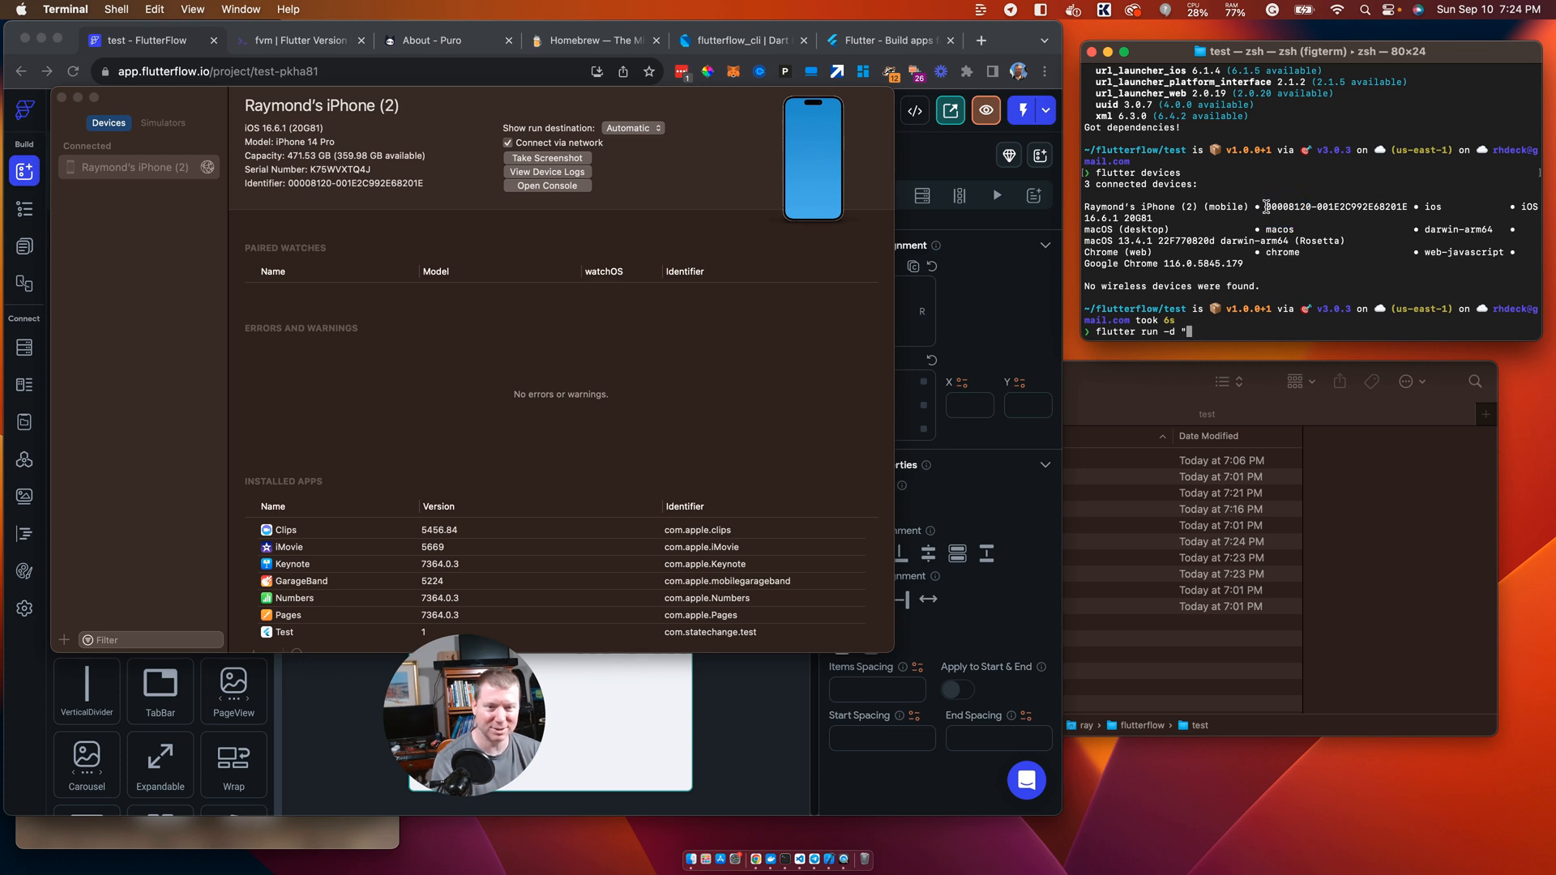
Step: Complete the flutter run -d command with the iPhone's quoted identifier from the device list and execute it
{"action": "left_click_drag", "start_coordinate": [1266, 206], "coordinate": [1410, 208]}
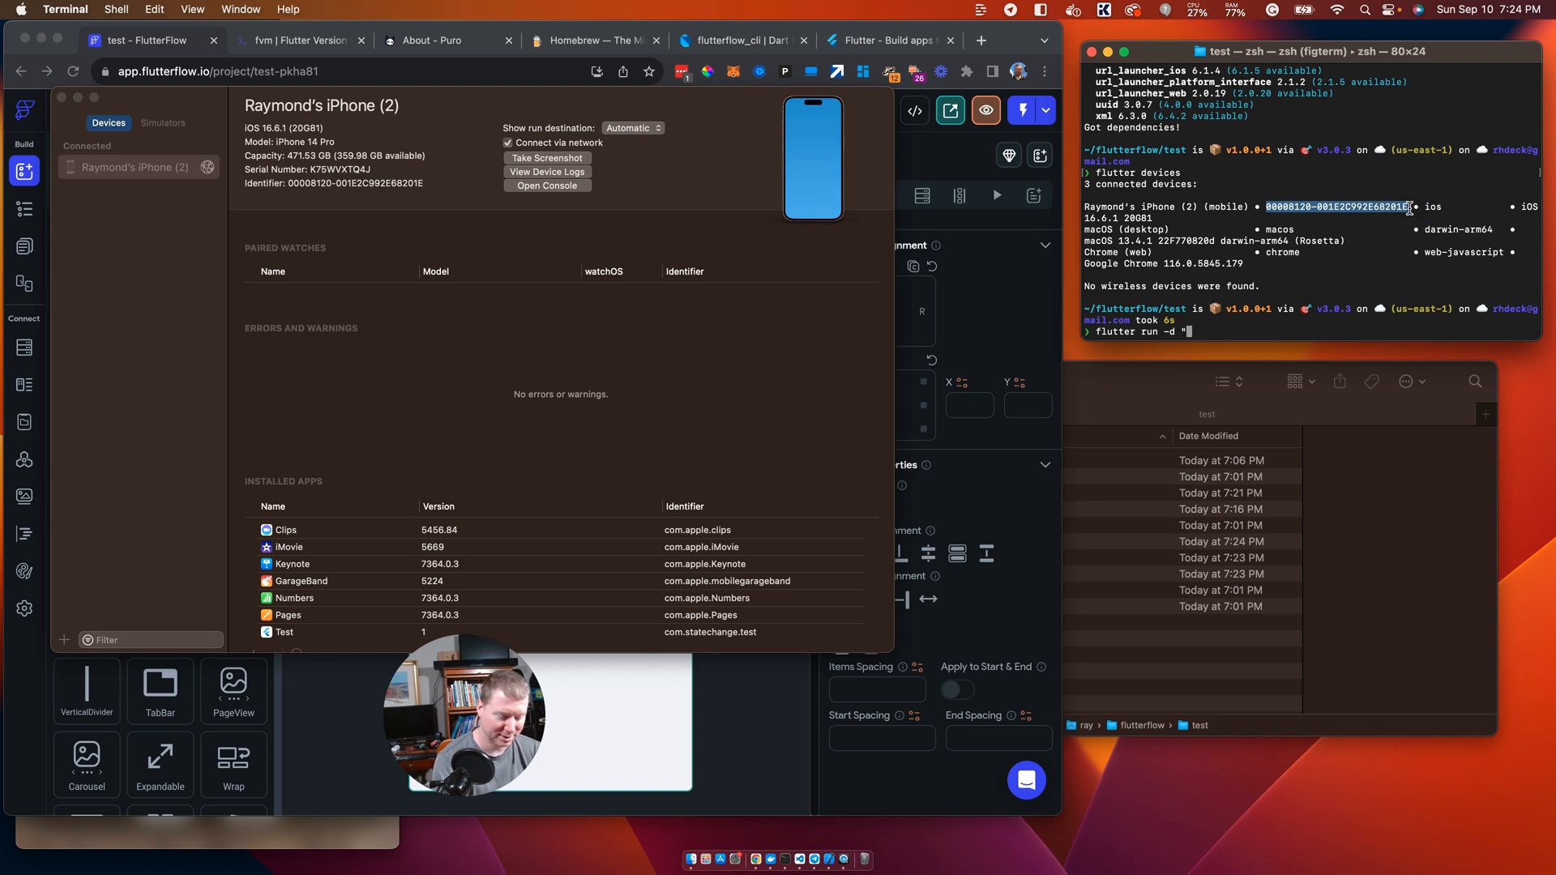
{"action": "key", "text": "super+v"}
{"action": "type", "text": "\""}
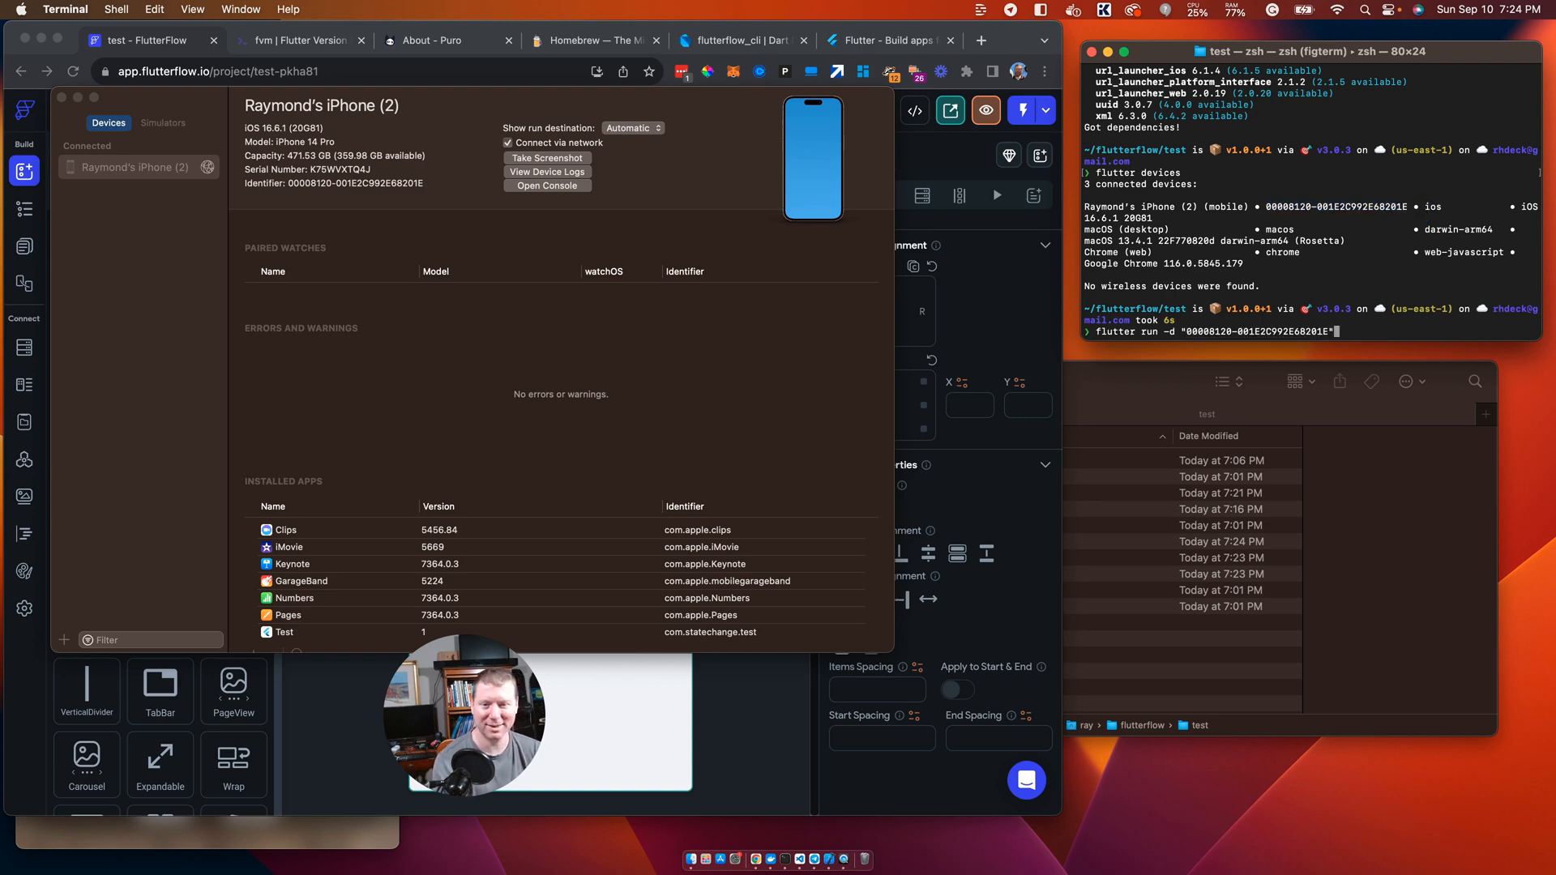
{"action": "key", "text": "Return"}
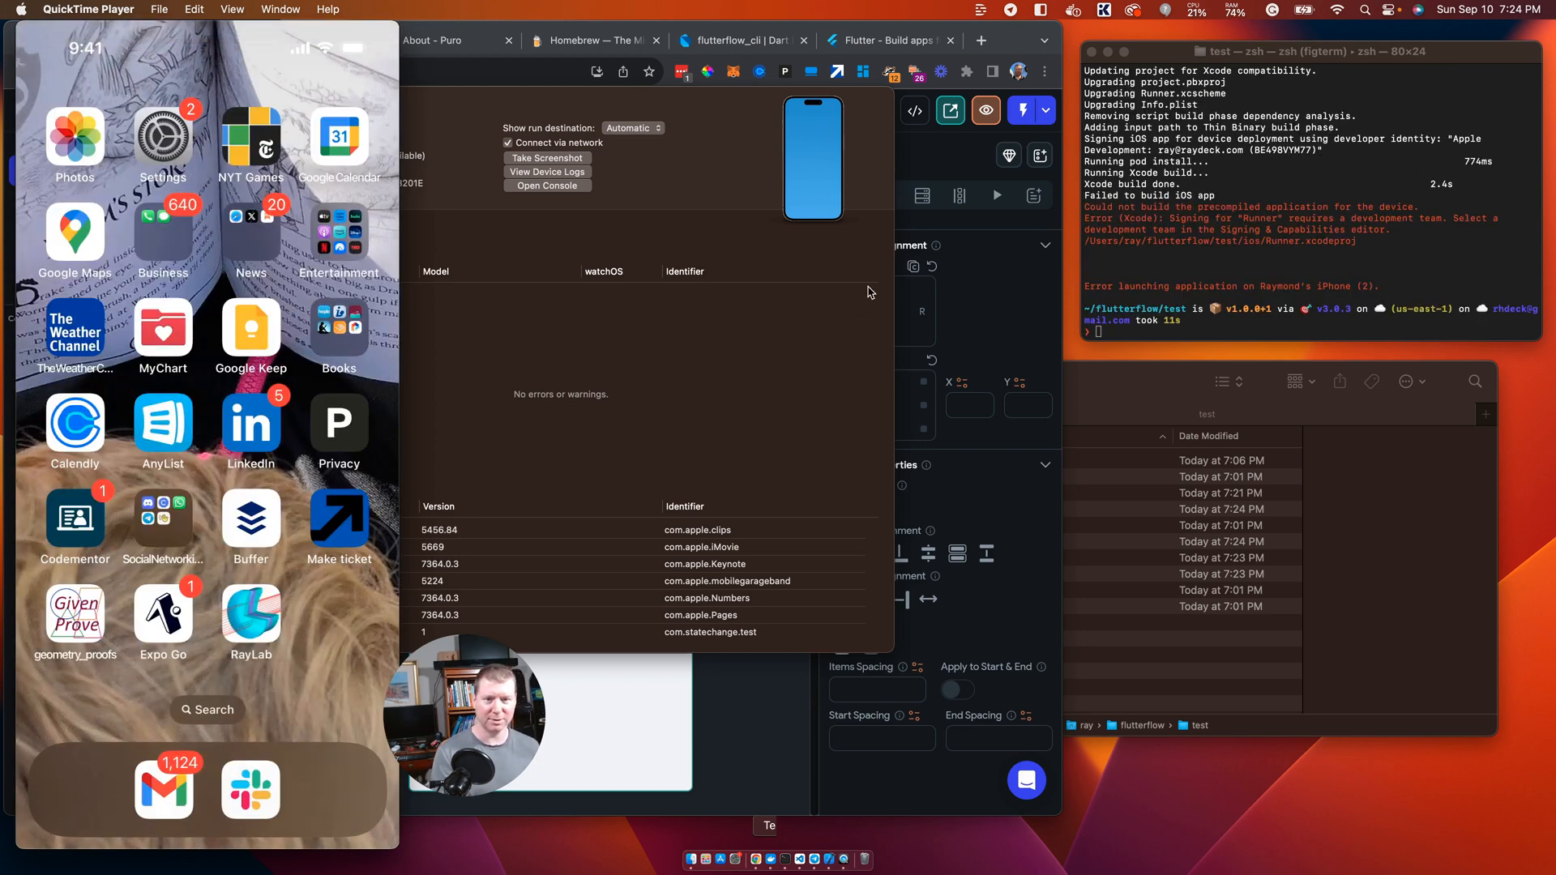
Step: From the terminal, open ios/Runner.xcworkspace in Xcode
{"action": "left_click", "coordinate": [1117, 222]}
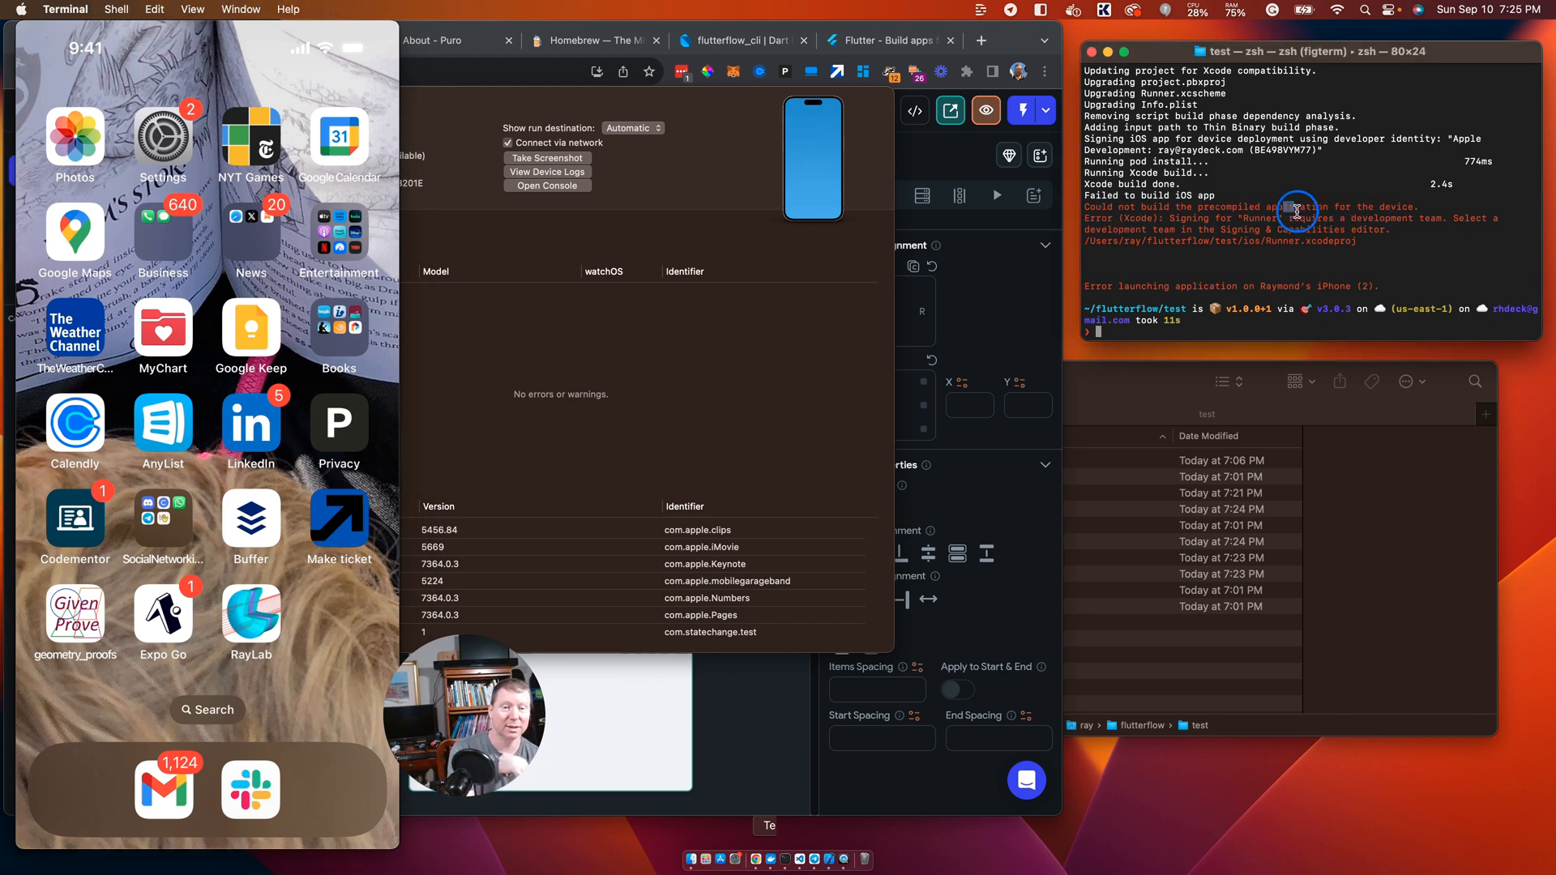
{"action": "left_click_drag", "start_coordinate": [1285, 208], "coordinate": [1398, 243]}
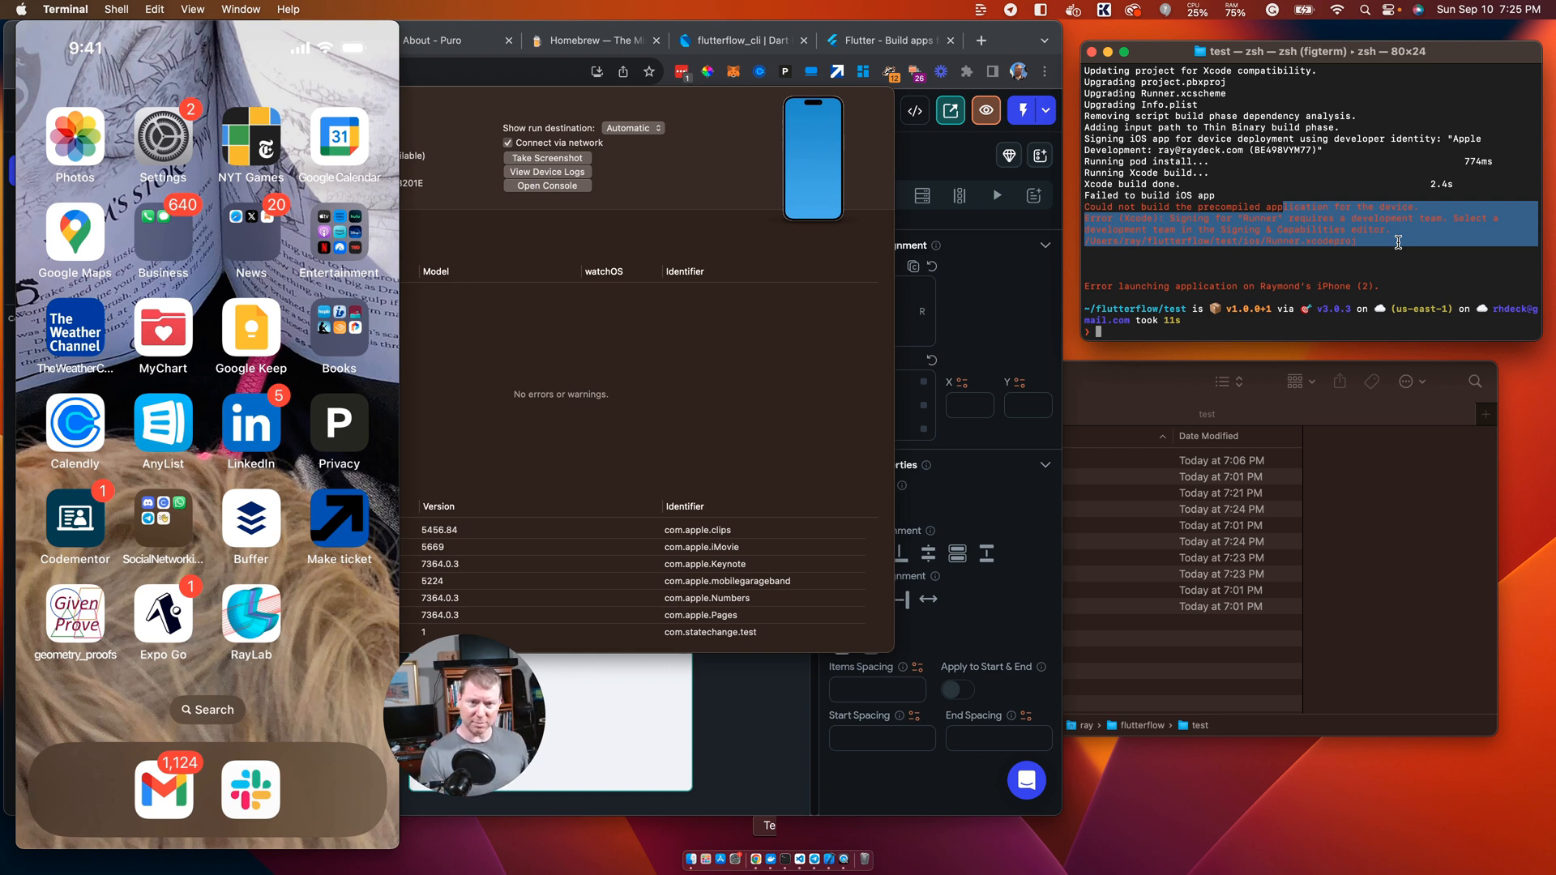
{"action": "left_click", "coordinate": [1355, 236]}
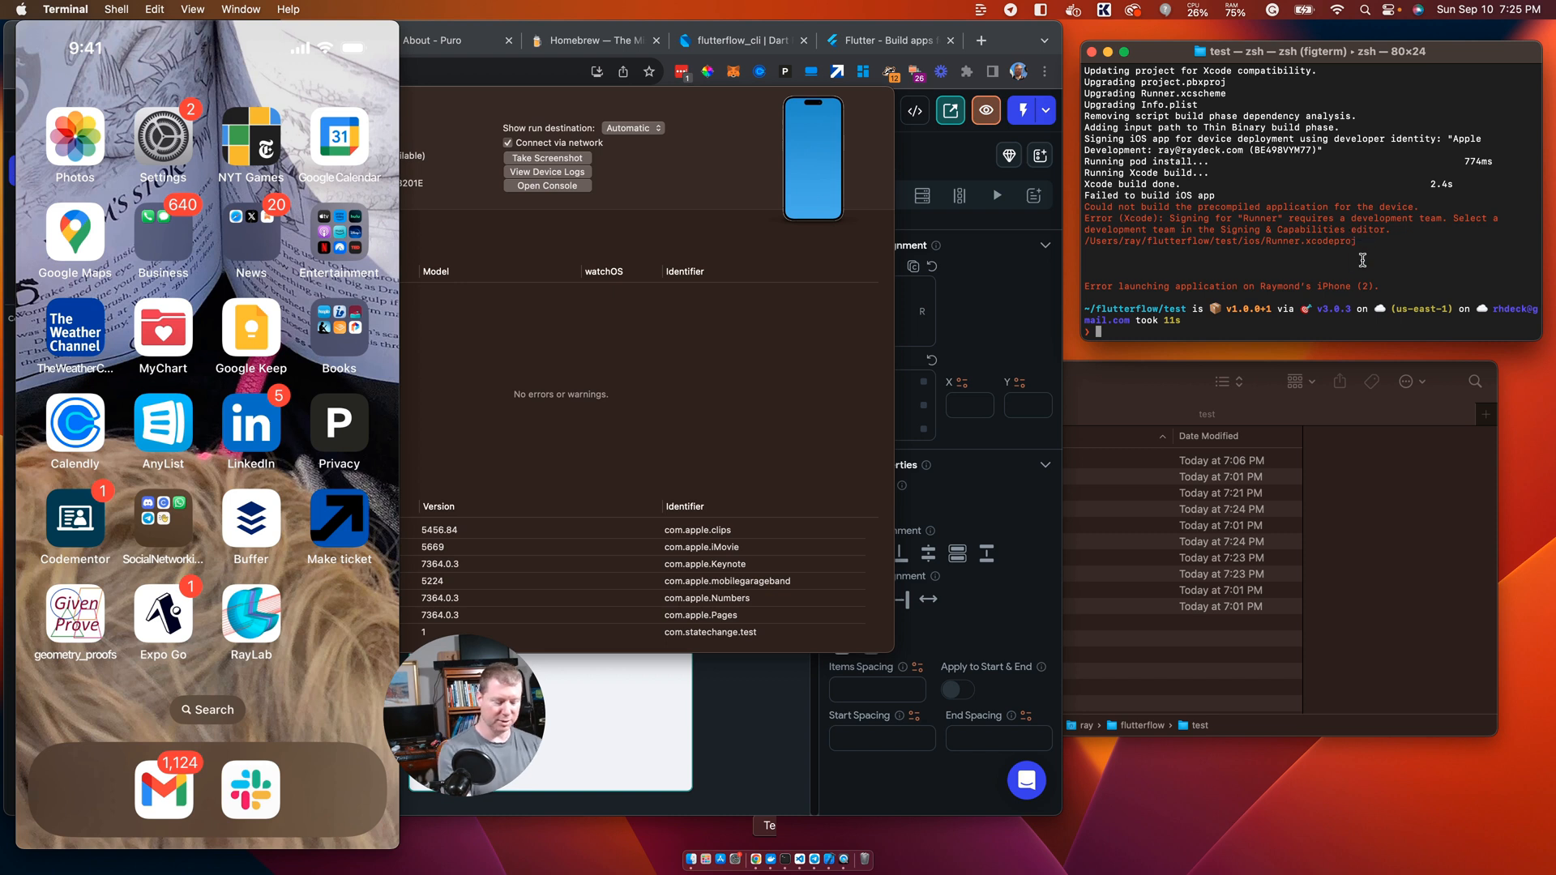
{"action": "type", "text": "open "}
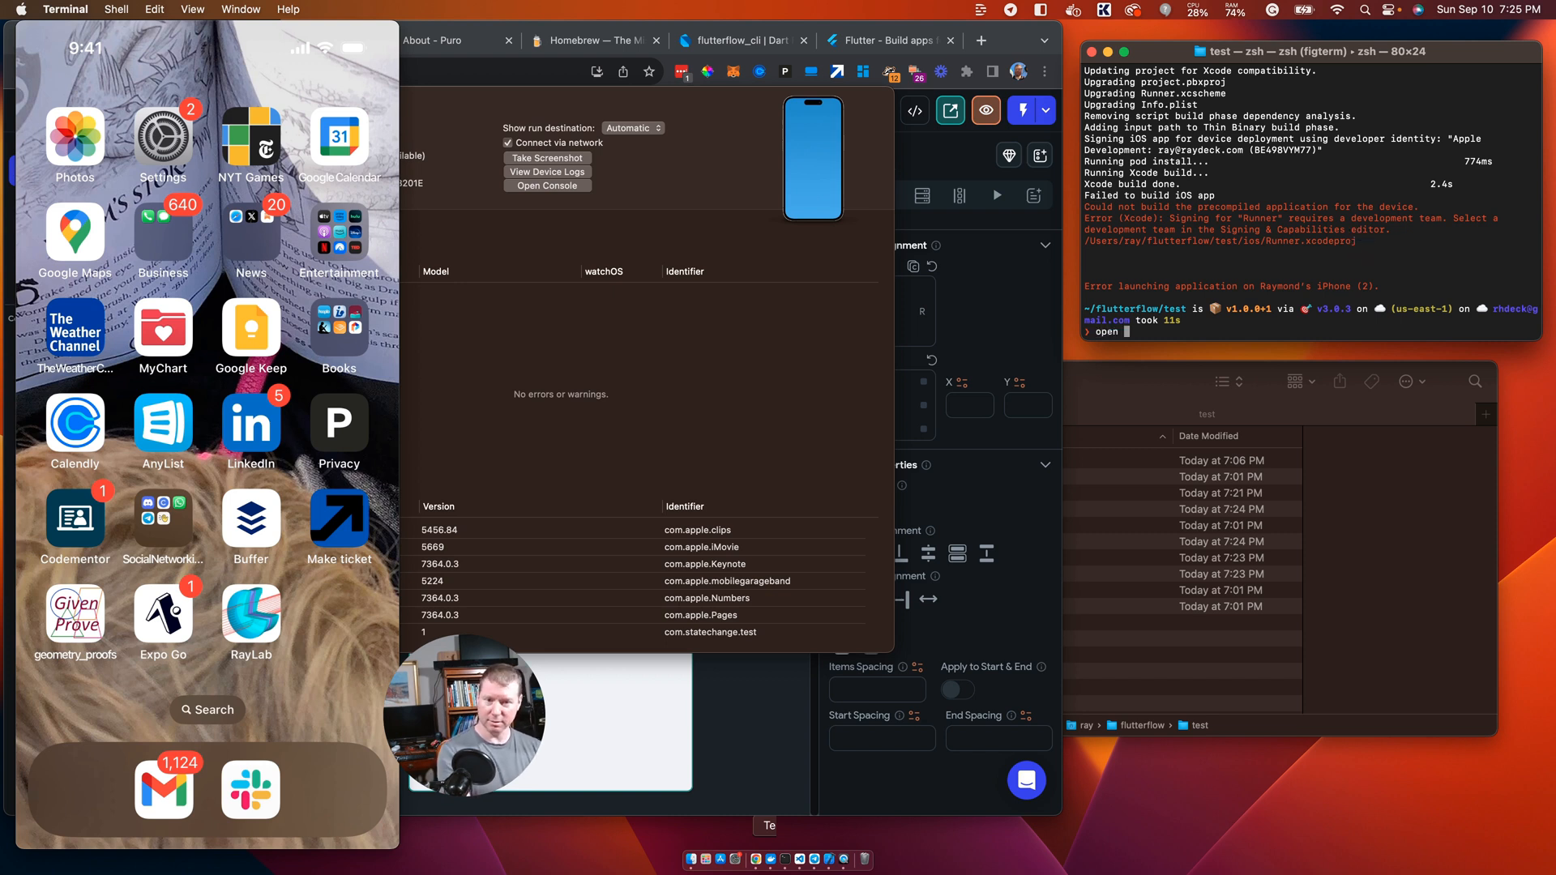
{"action": "type", "text": "ios/"}
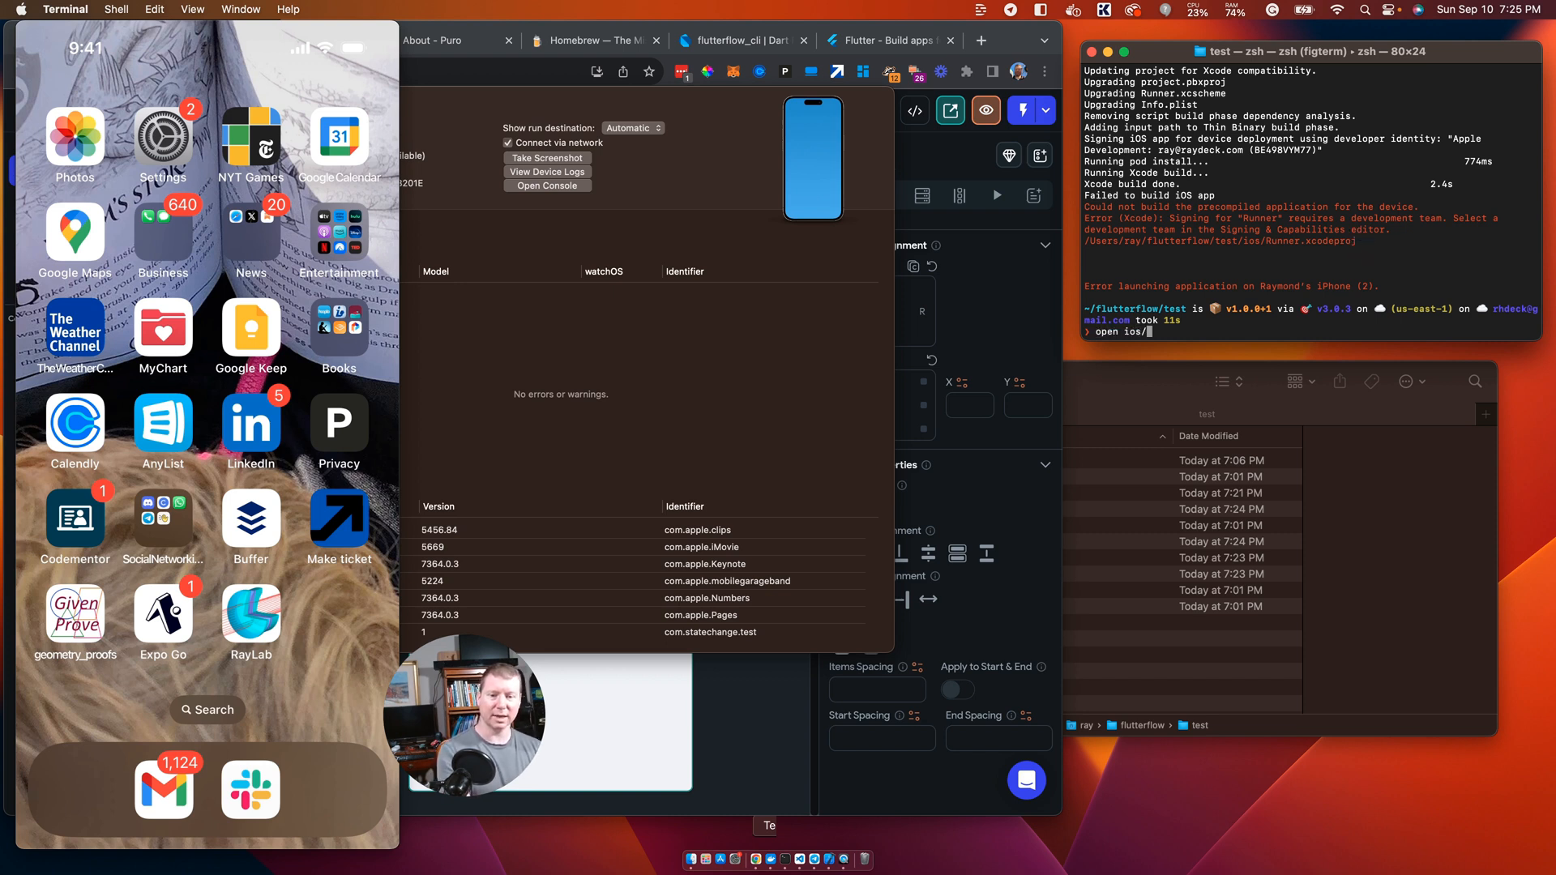
{"action": "type", "text": "Runner.xc"}
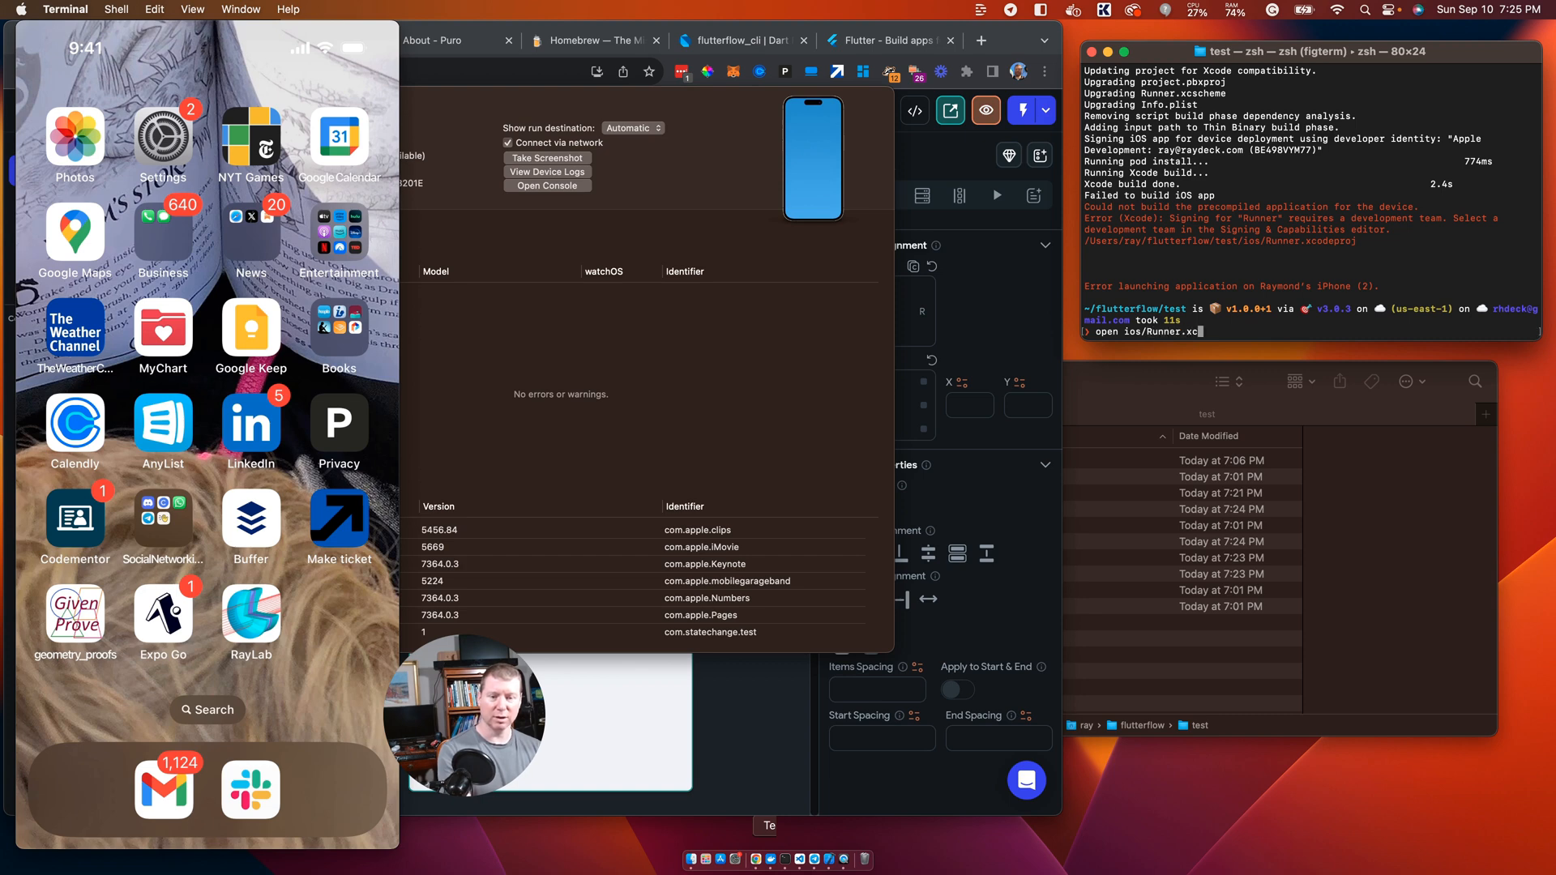
{"action": "type", "text": "w"}
{"action": "key", "text": "Tab"}
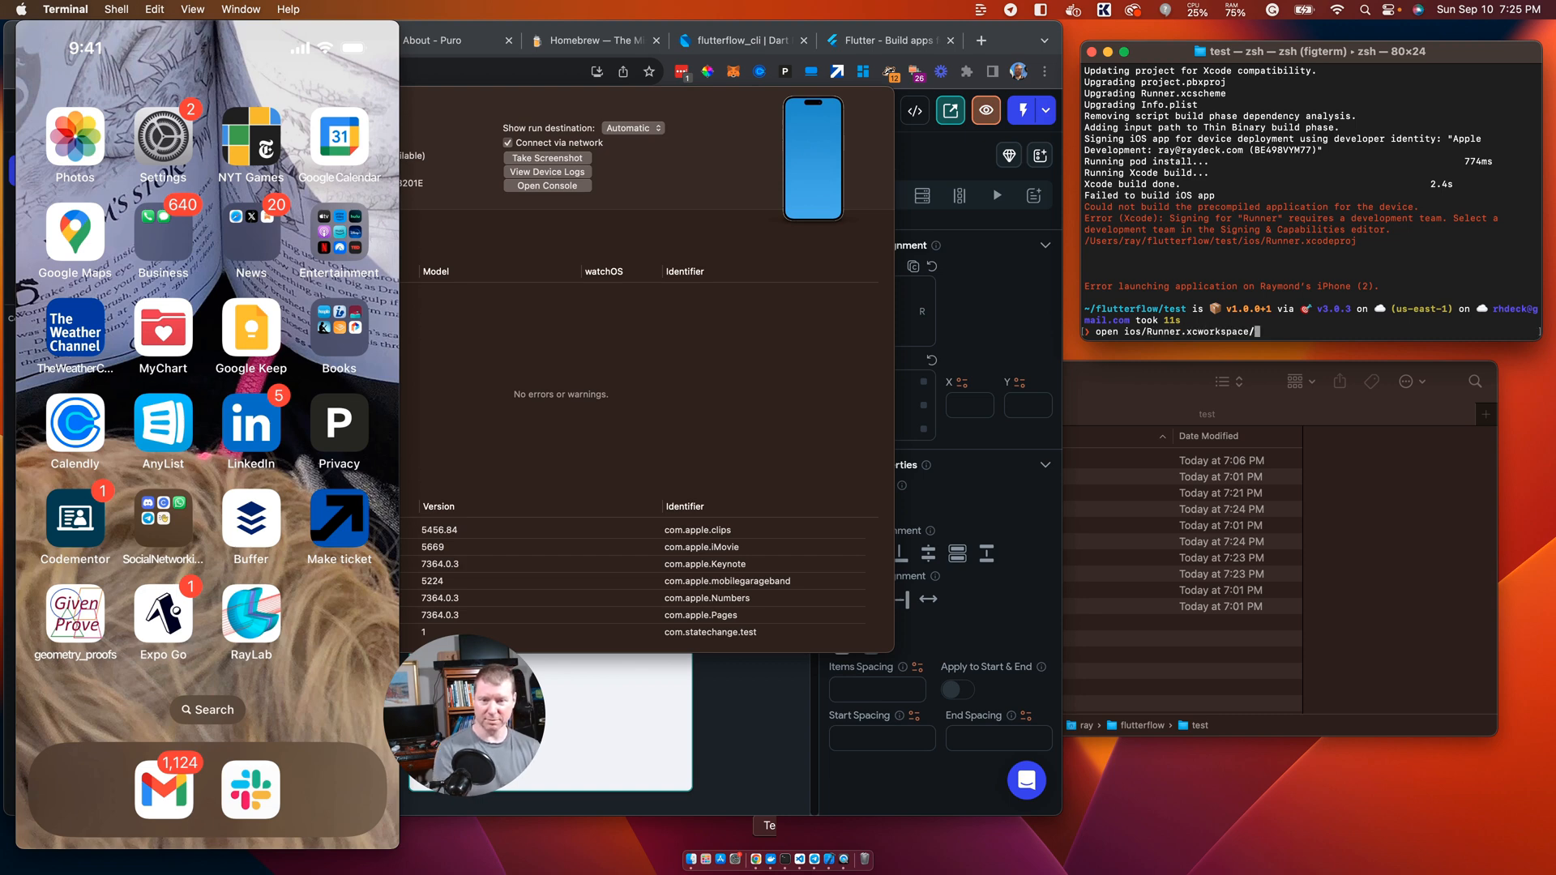
{"action": "key", "text": "BackSpace"}
{"action": "key", "text": "Return"}
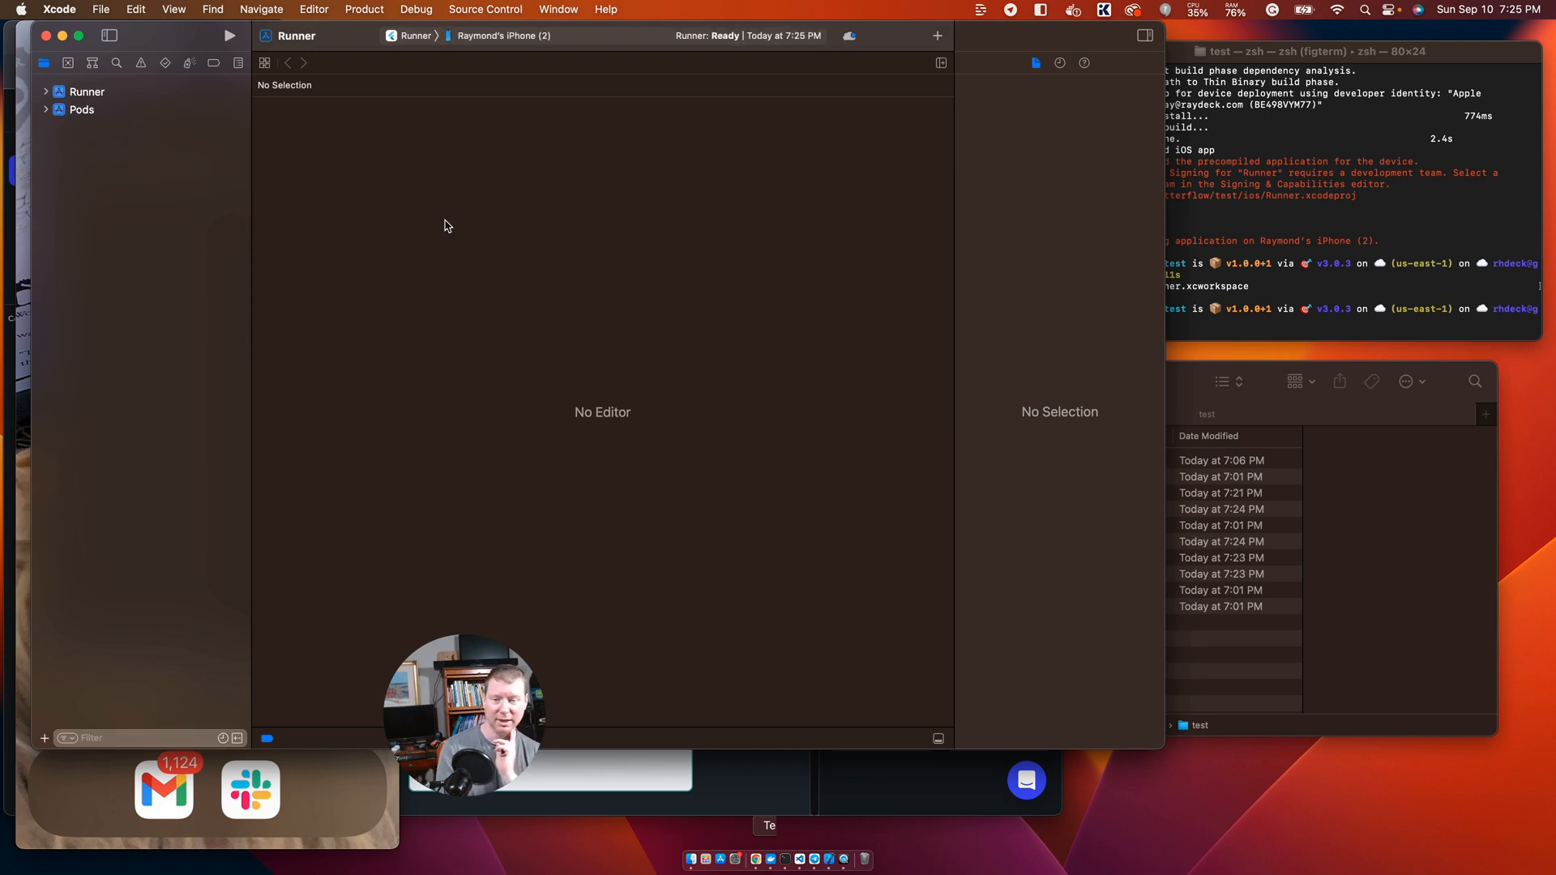
Step: Select the Runner project and set the Runner target's signing team to the developer's Personal Team
{"action": "left_click", "coordinate": [46, 92]}
{"action": "left_click", "coordinate": [81, 92]}
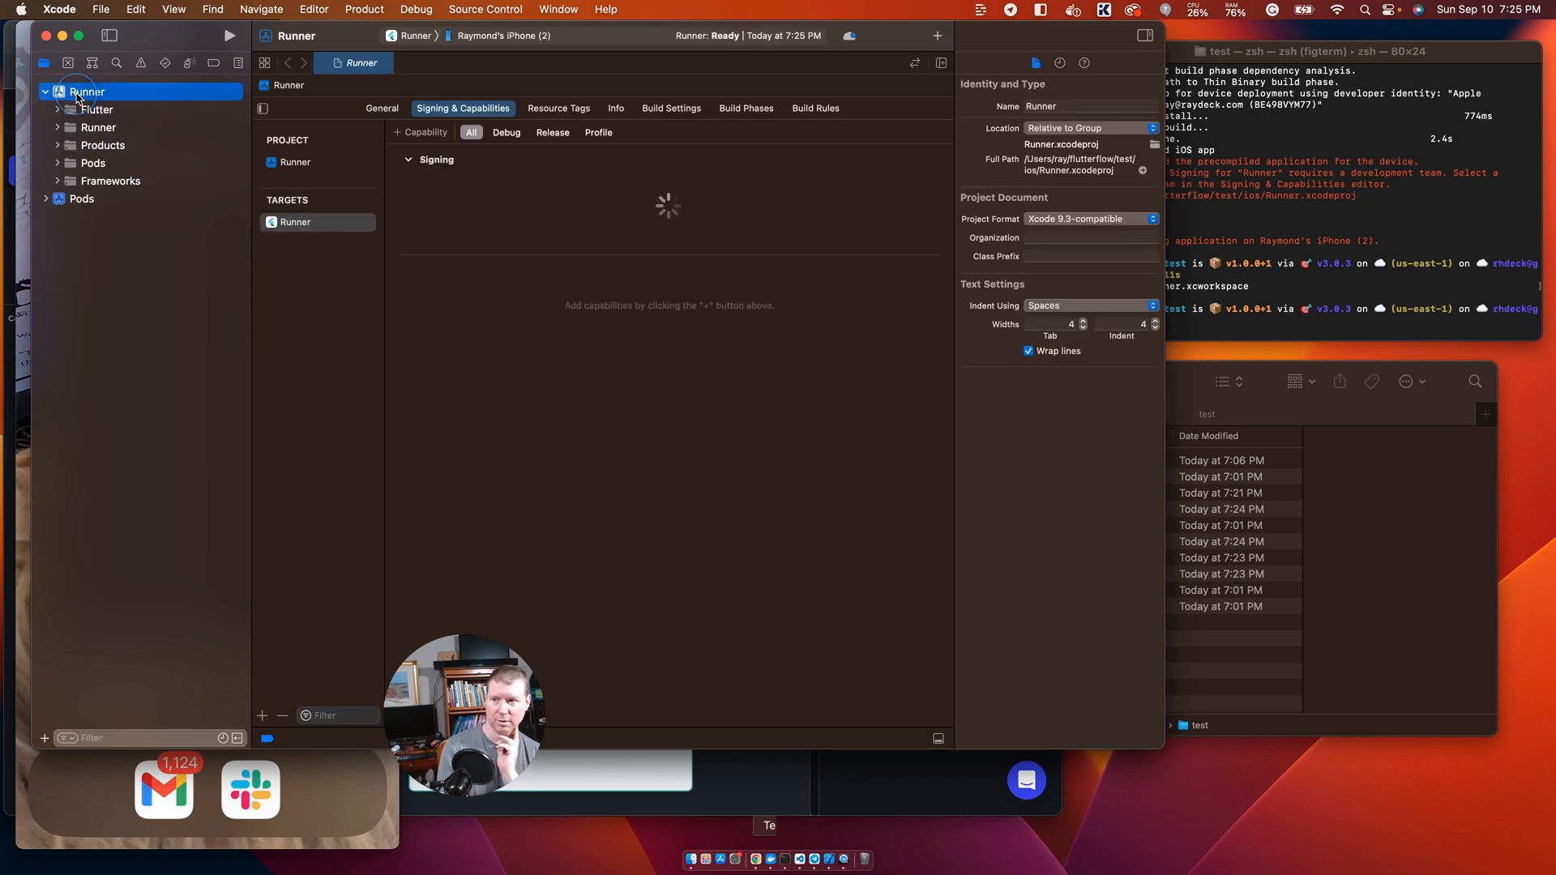
{"action": "left_click", "coordinate": [602, 231]}
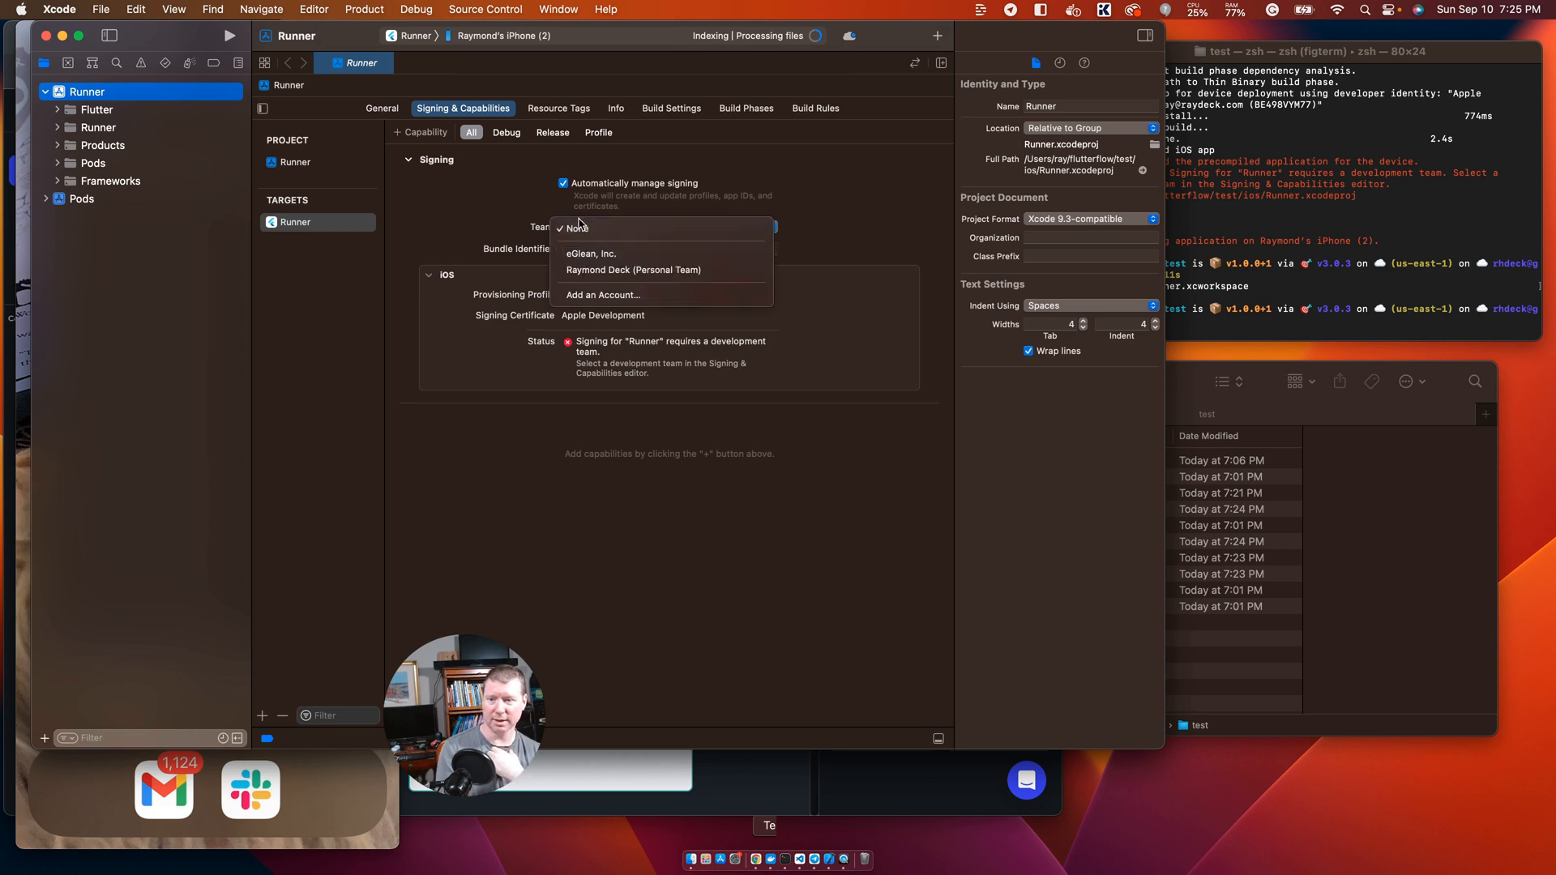
{"action": "left_click", "coordinate": [593, 271]}
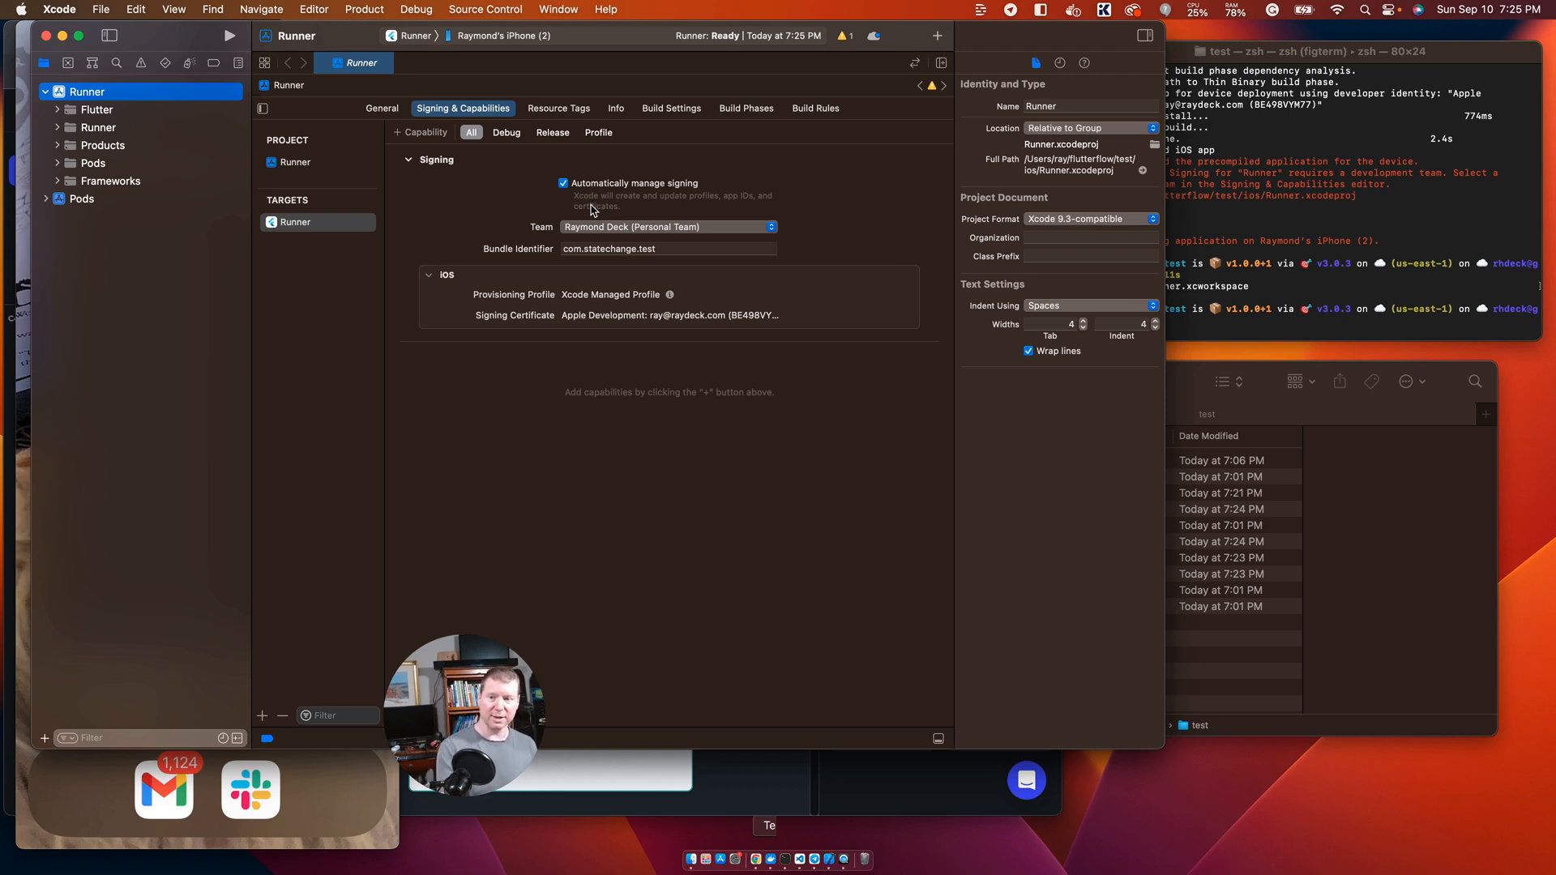
Step: Return to the terminal, rerun the earlier flutter run -d command for the iPhone, and bring QuickTime Player's mirrored phone screen to the front
{"action": "left_click", "coordinate": [1183, 315]}
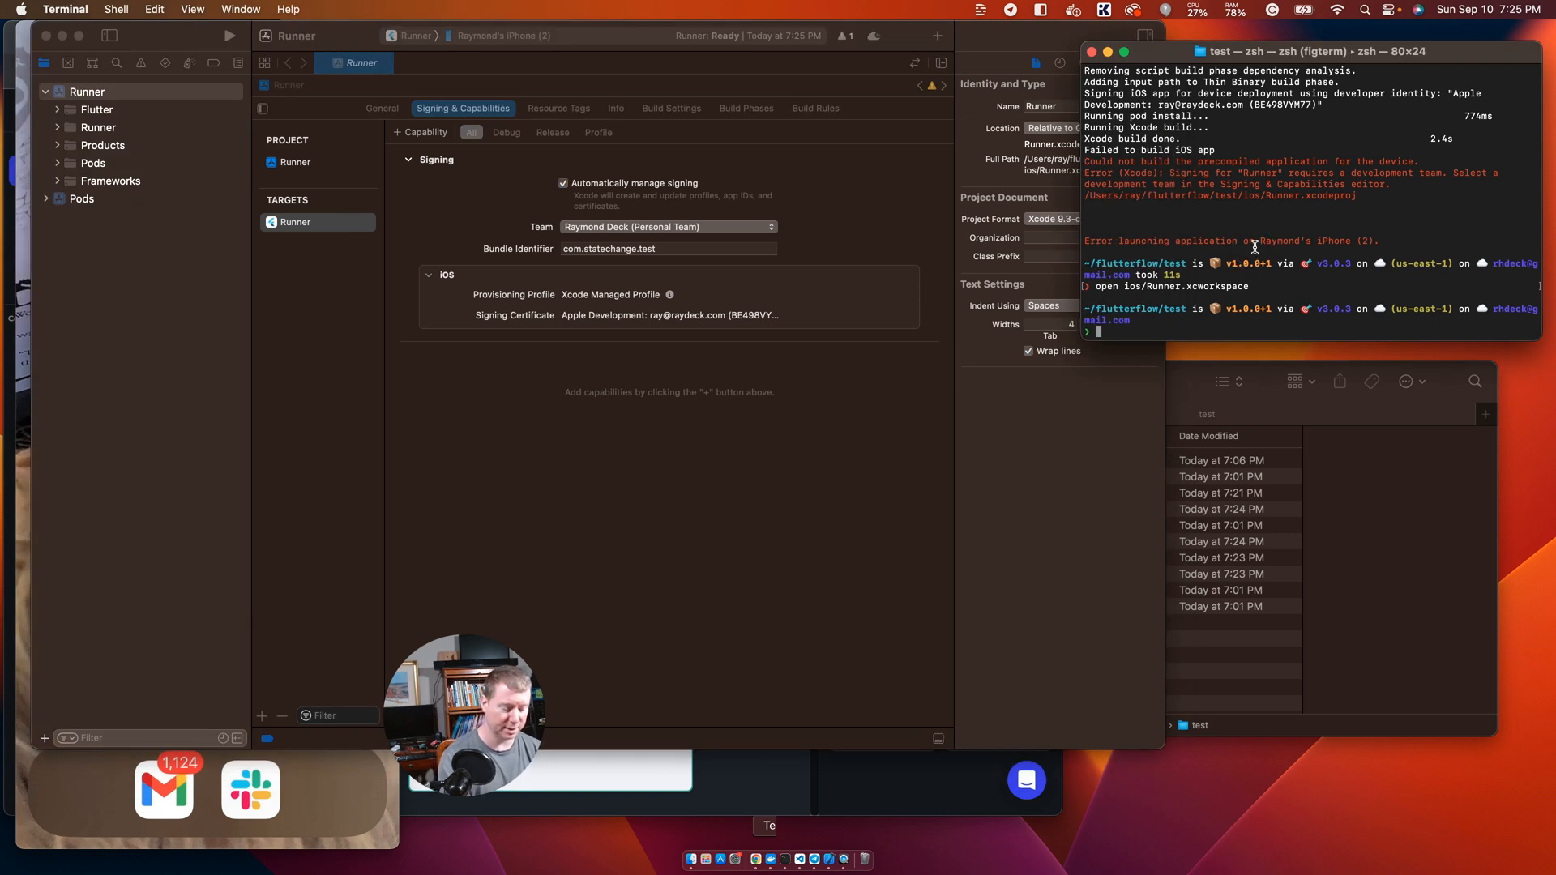
{"action": "type", "text": "flut"}
{"action": "key", "text": "BackSpace"}
{"action": "key", "text": "Up"}
{"action": "key", "text": "Up"}
{"action": "key", "text": "Up"}
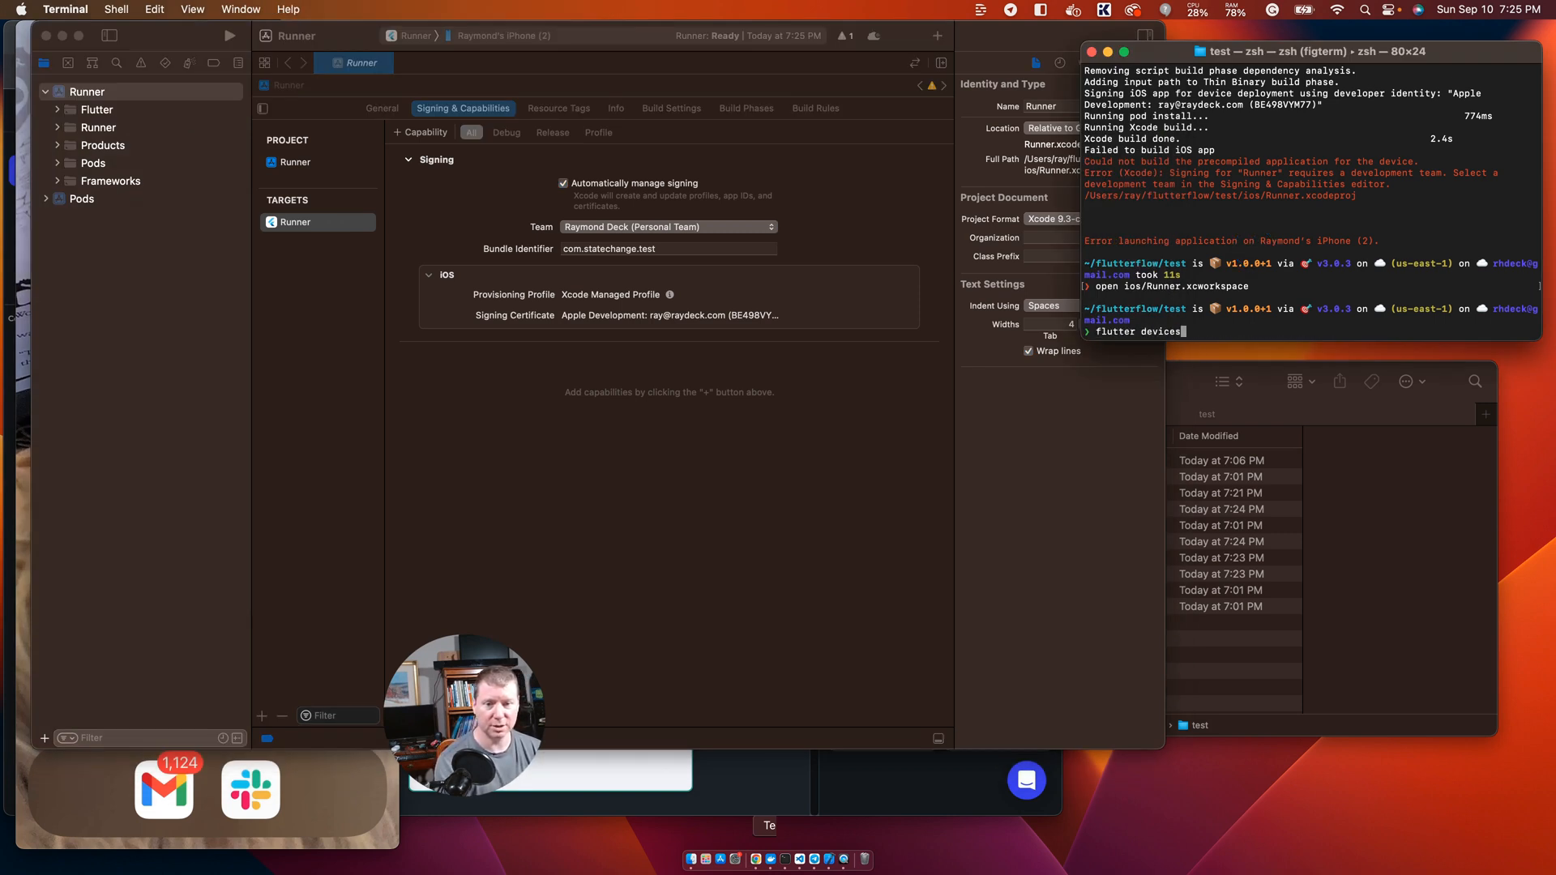
{"action": "key", "text": "Return"}
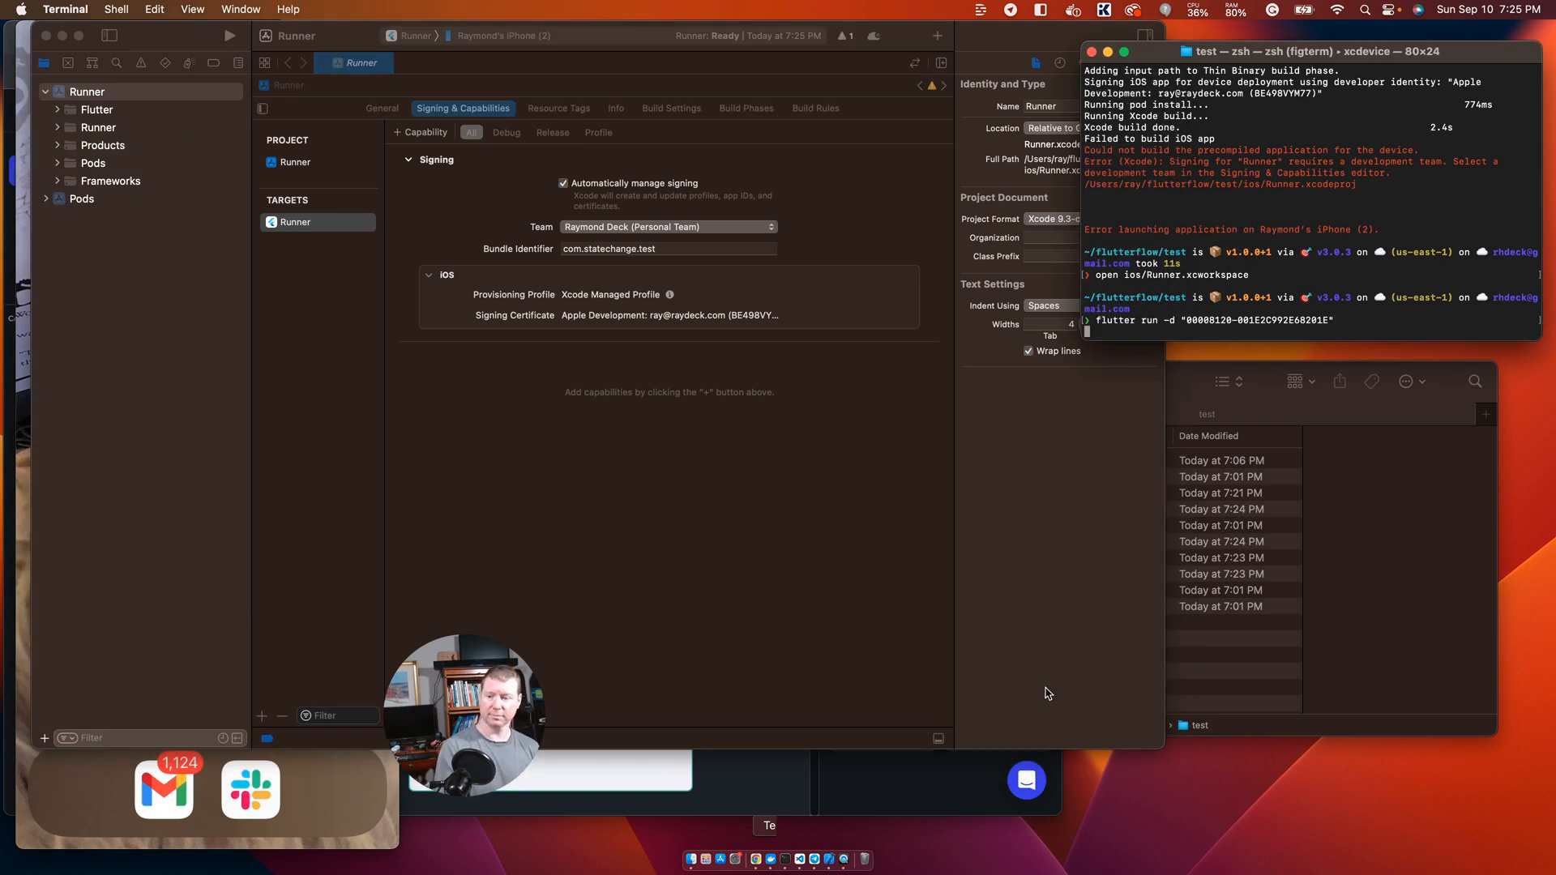
{"action": "left_click", "coordinate": [372, 830]}
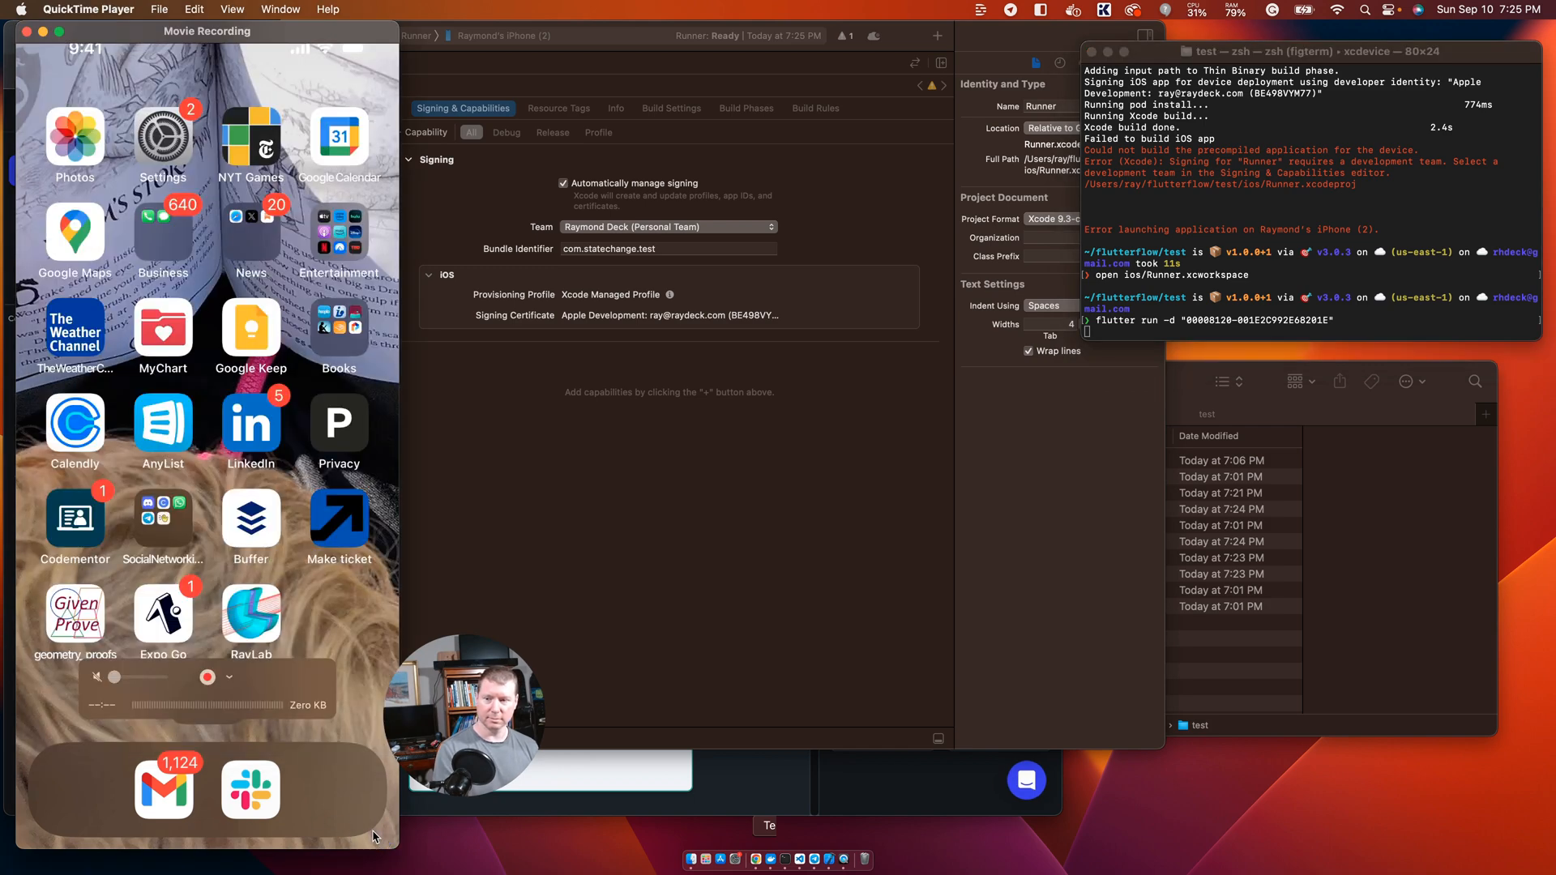